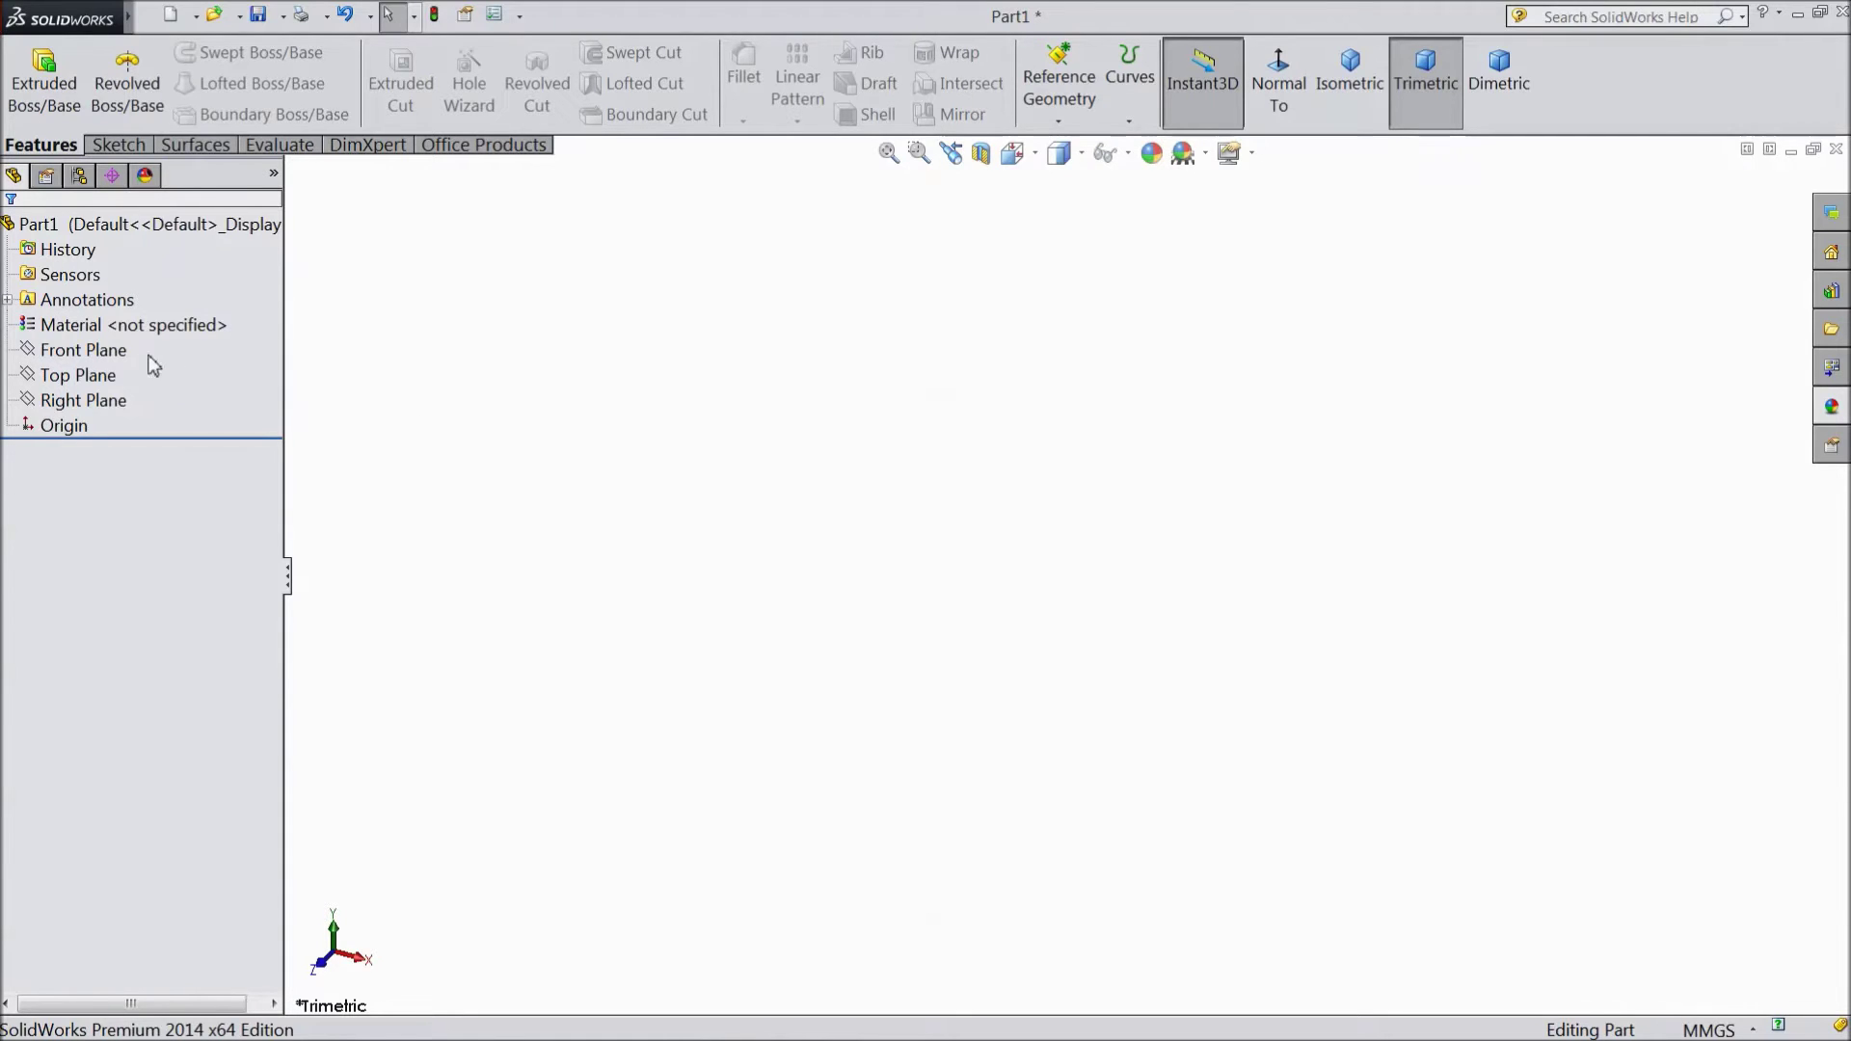
Step: Start a new sketch on the Front Plane with the Center Rectangle tool
{"action": "left_click", "coordinate": [106, 351]}
{"action": "left_click", "coordinate": [132, 329]}
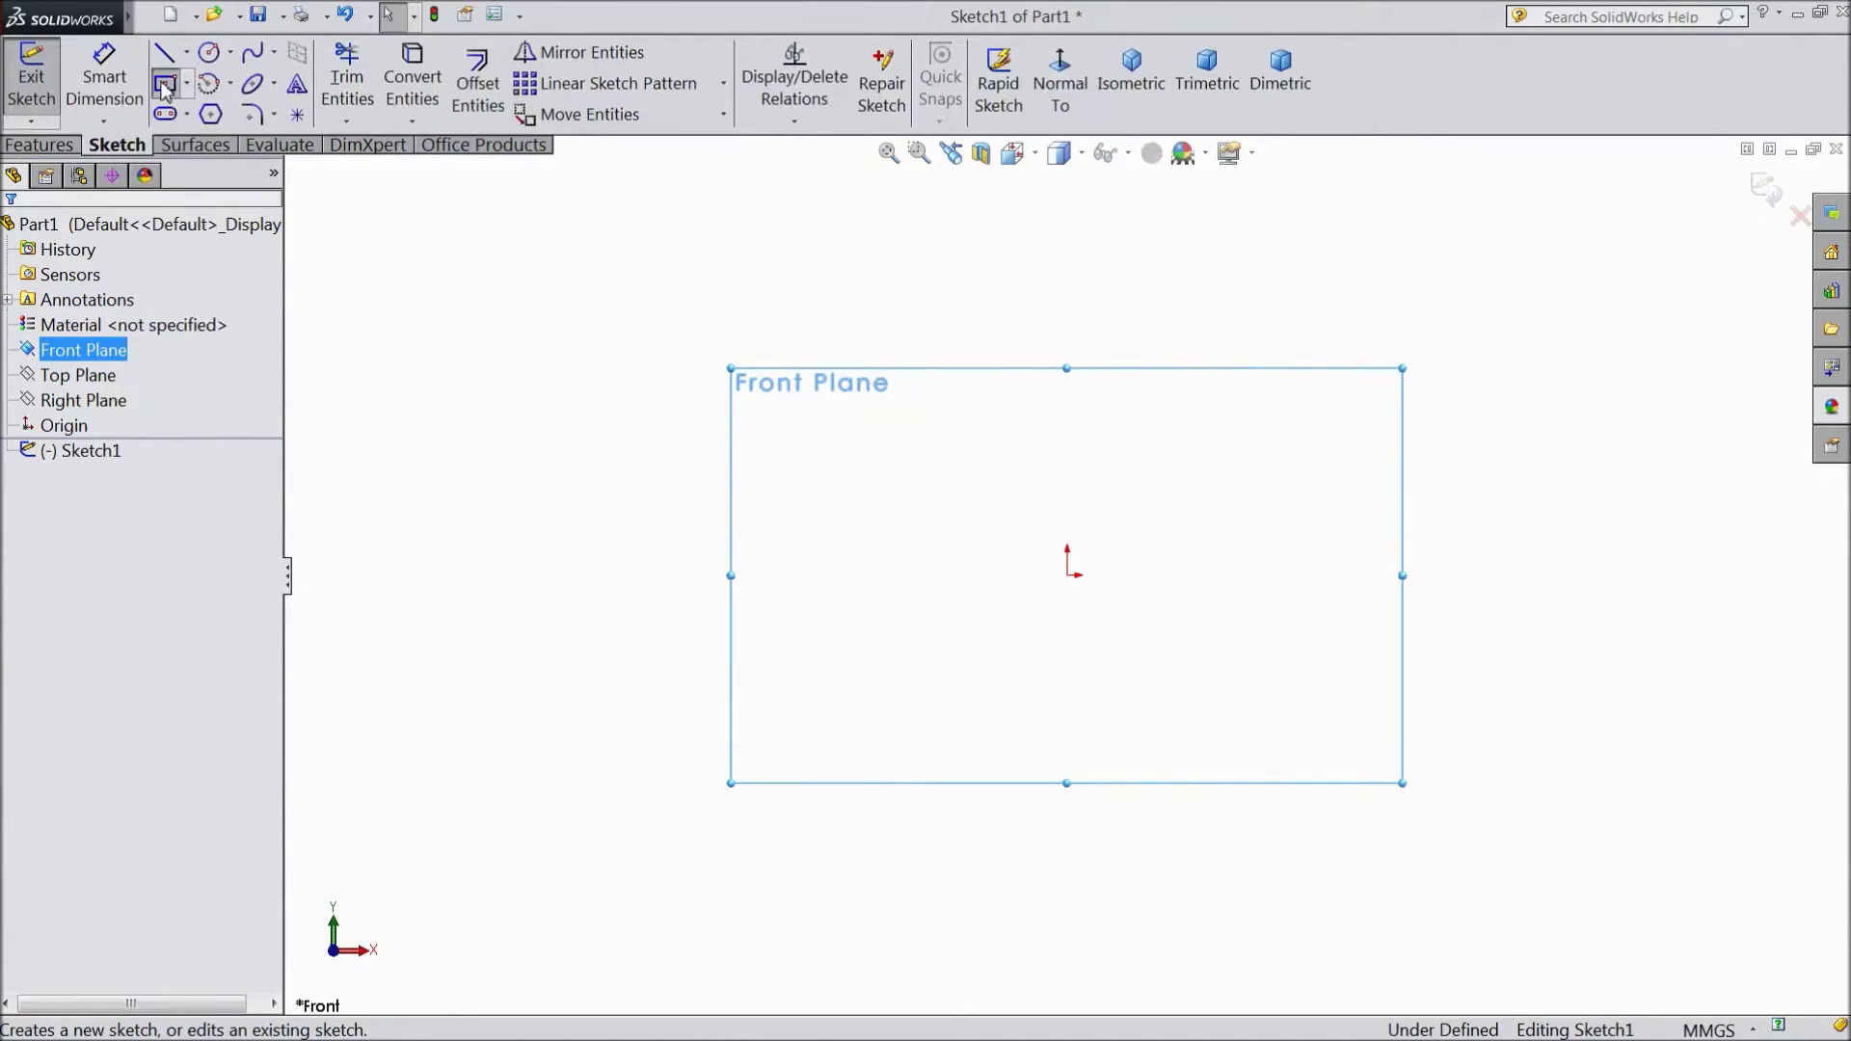
{"action": "left_click", "coordinate": [165, 88]}
Step: Draw a centre rectangle on the origin and dimension it 300 wide by 90 tall
{"action": "left_click", "coordinate": [1066, 575]}
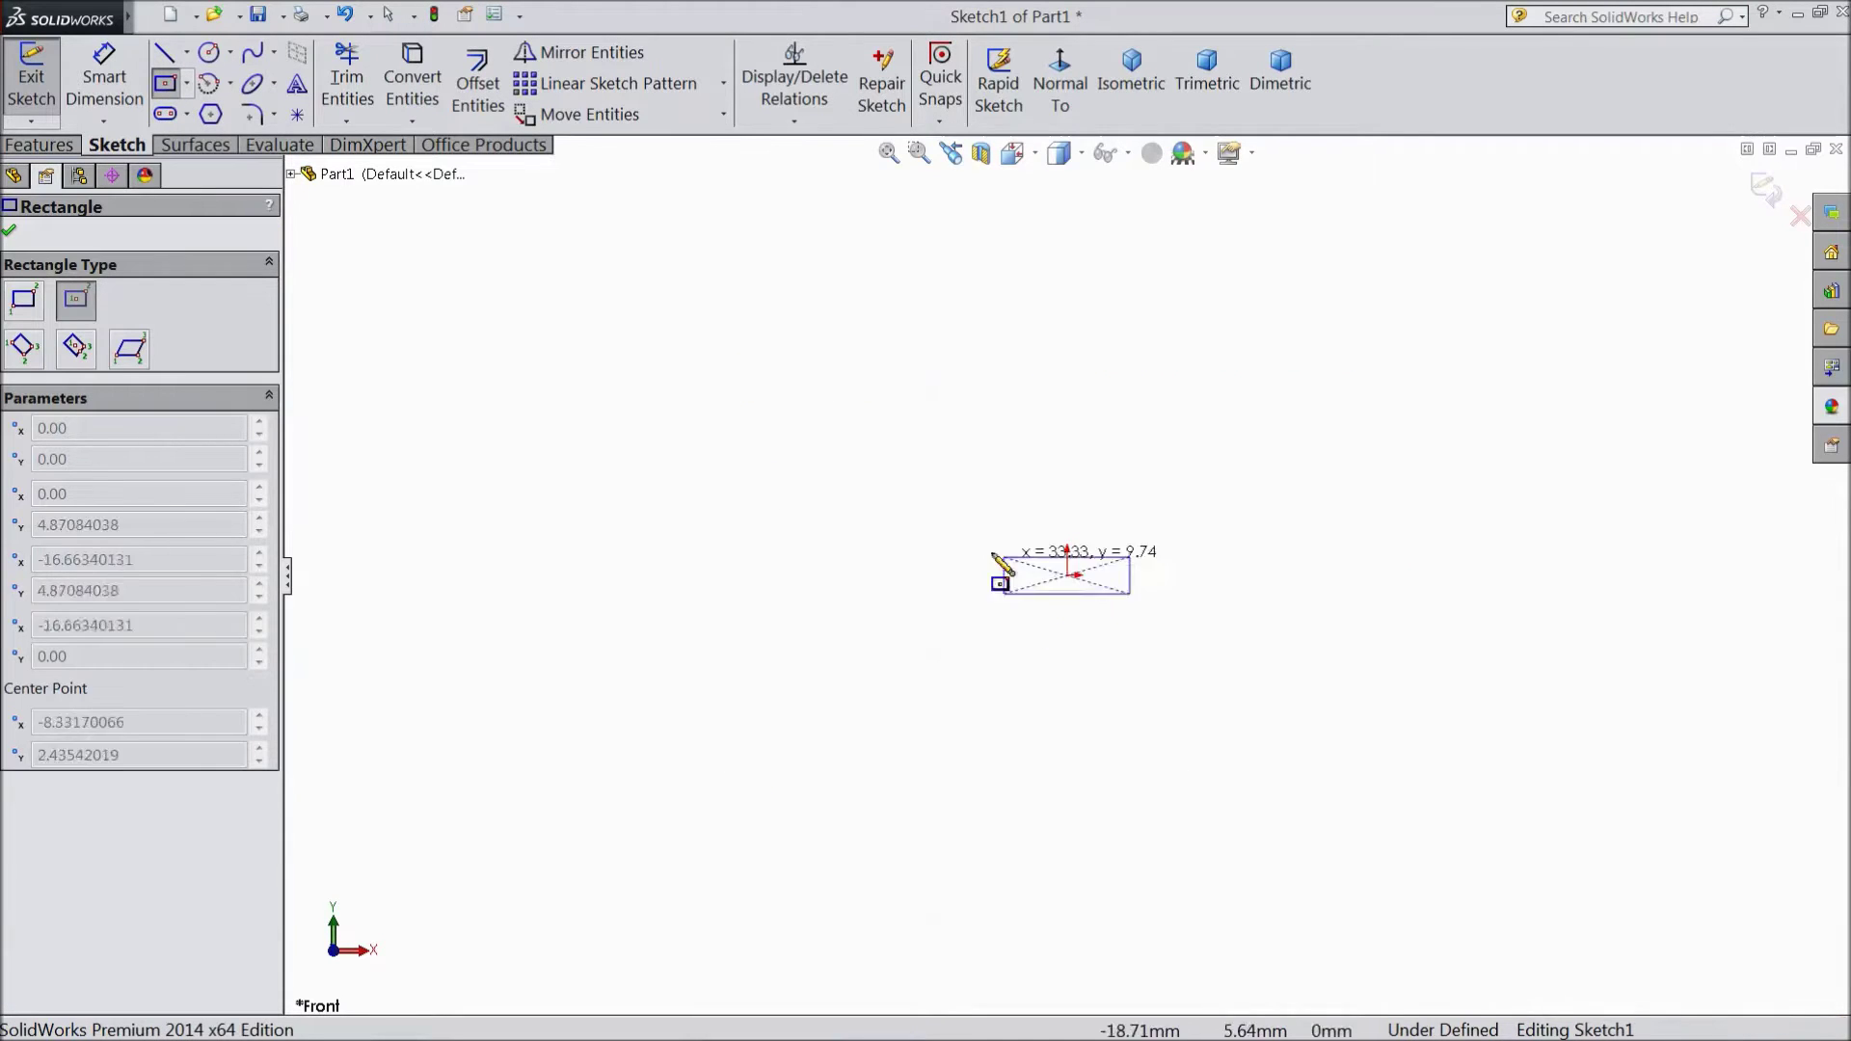
{"action": "left_click", "coordinate": [700, 468]}
{"action": "right_click_drag", "start_coordinate": [743, 517], "coordinate": [713, 453]}
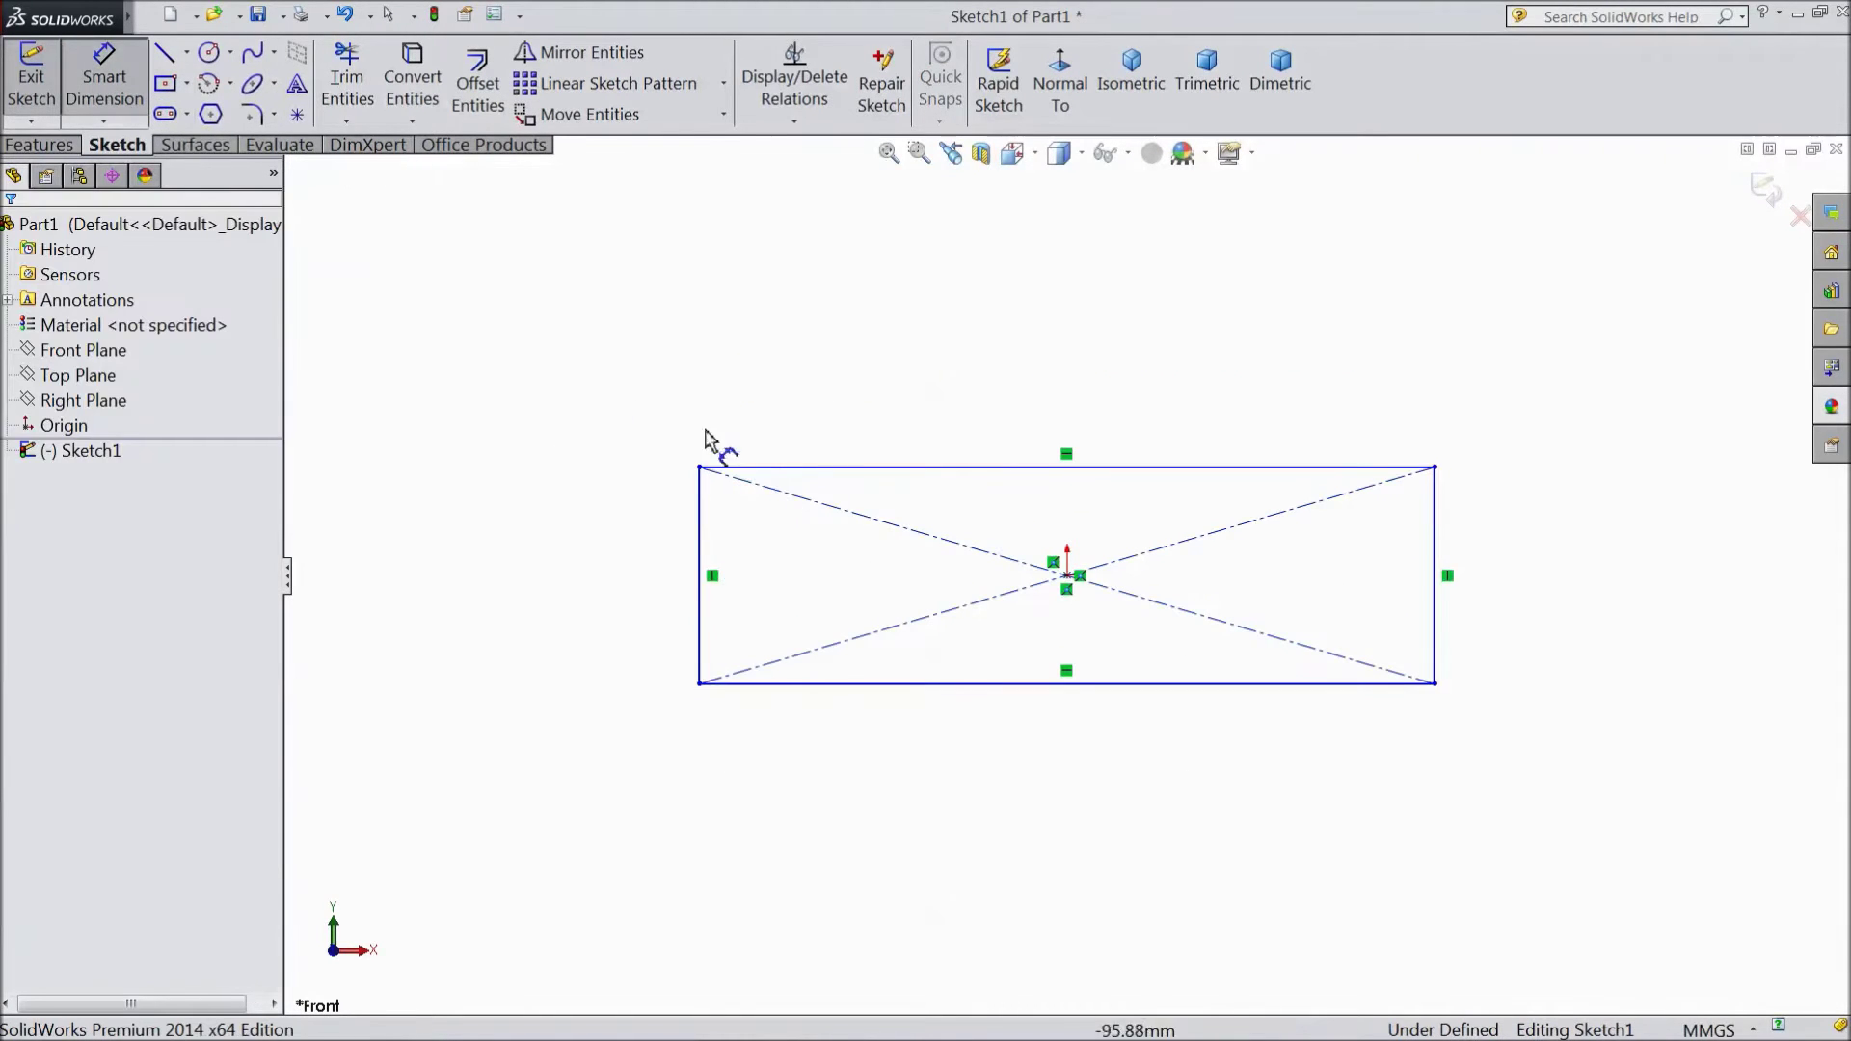
{"action": "left_click", "coordinate": [948, 686]}
{"action": "left_click", "coordinate": [1030, 787]}
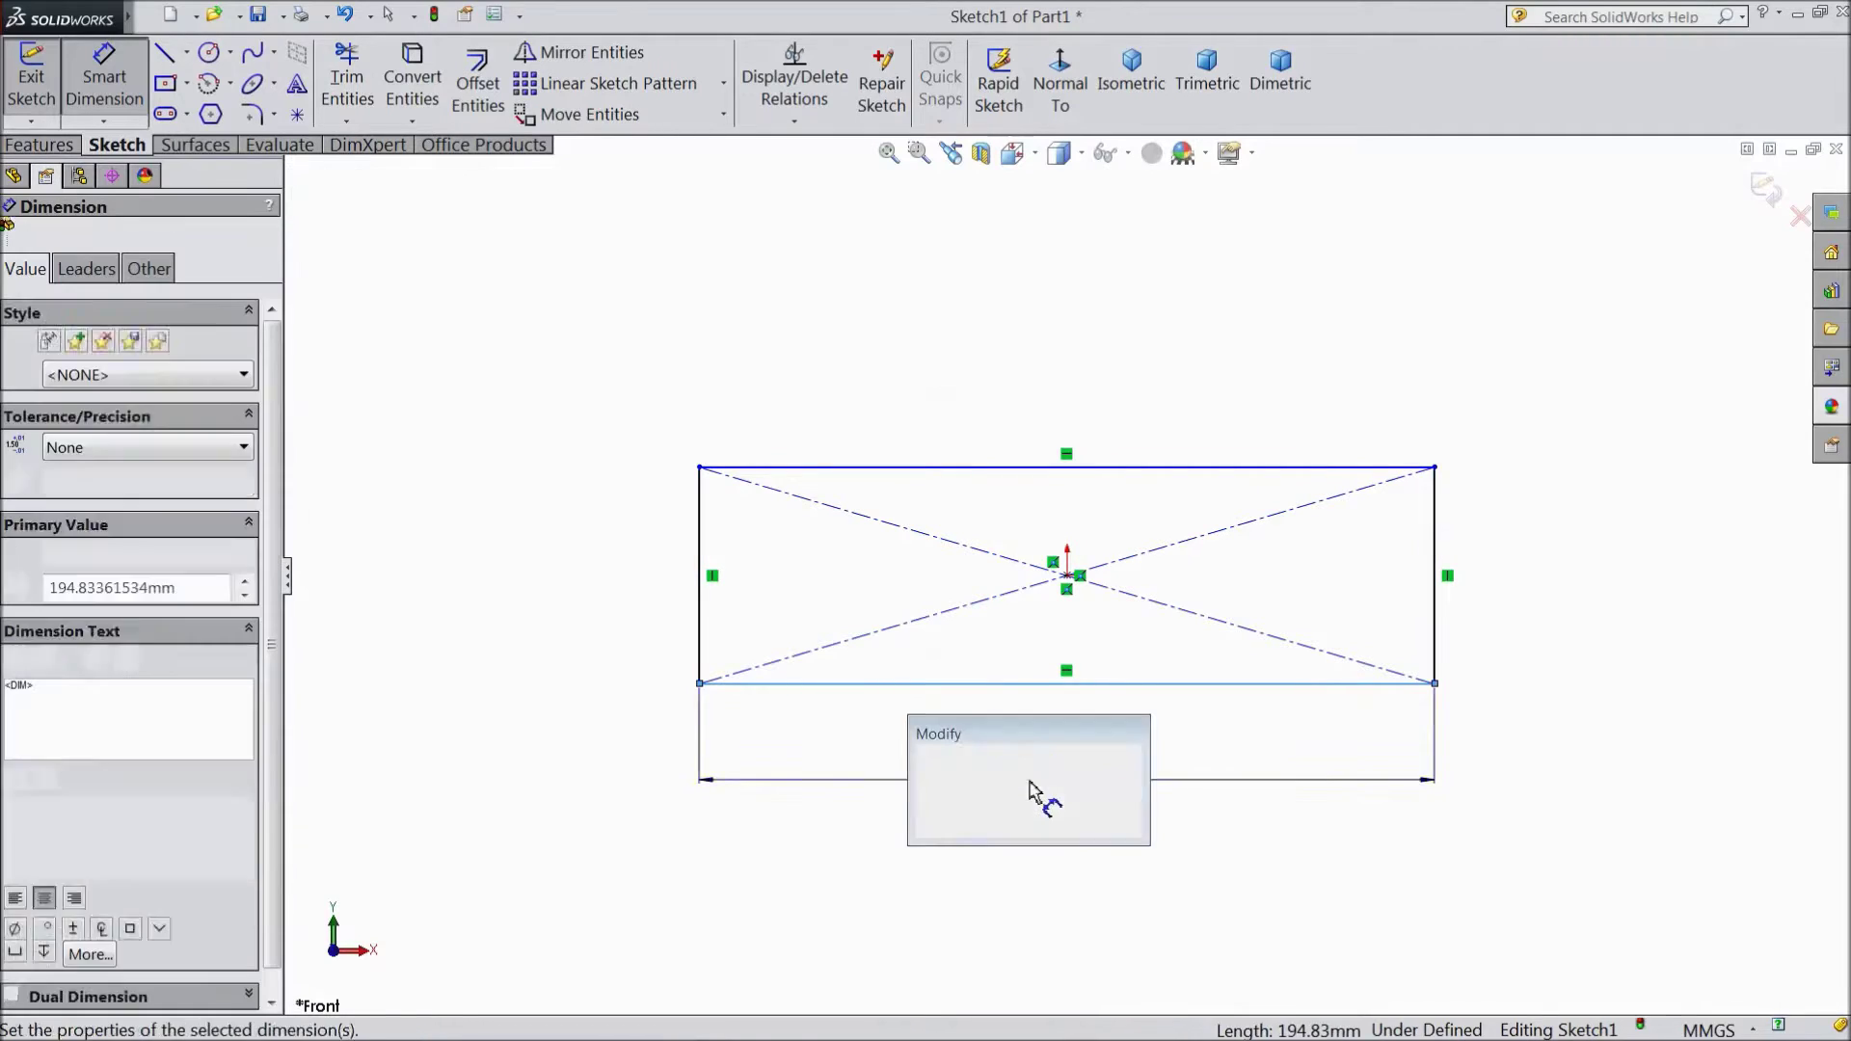
{"action": "type", "text": "300"}
{"action": "key", "text": "Return"}
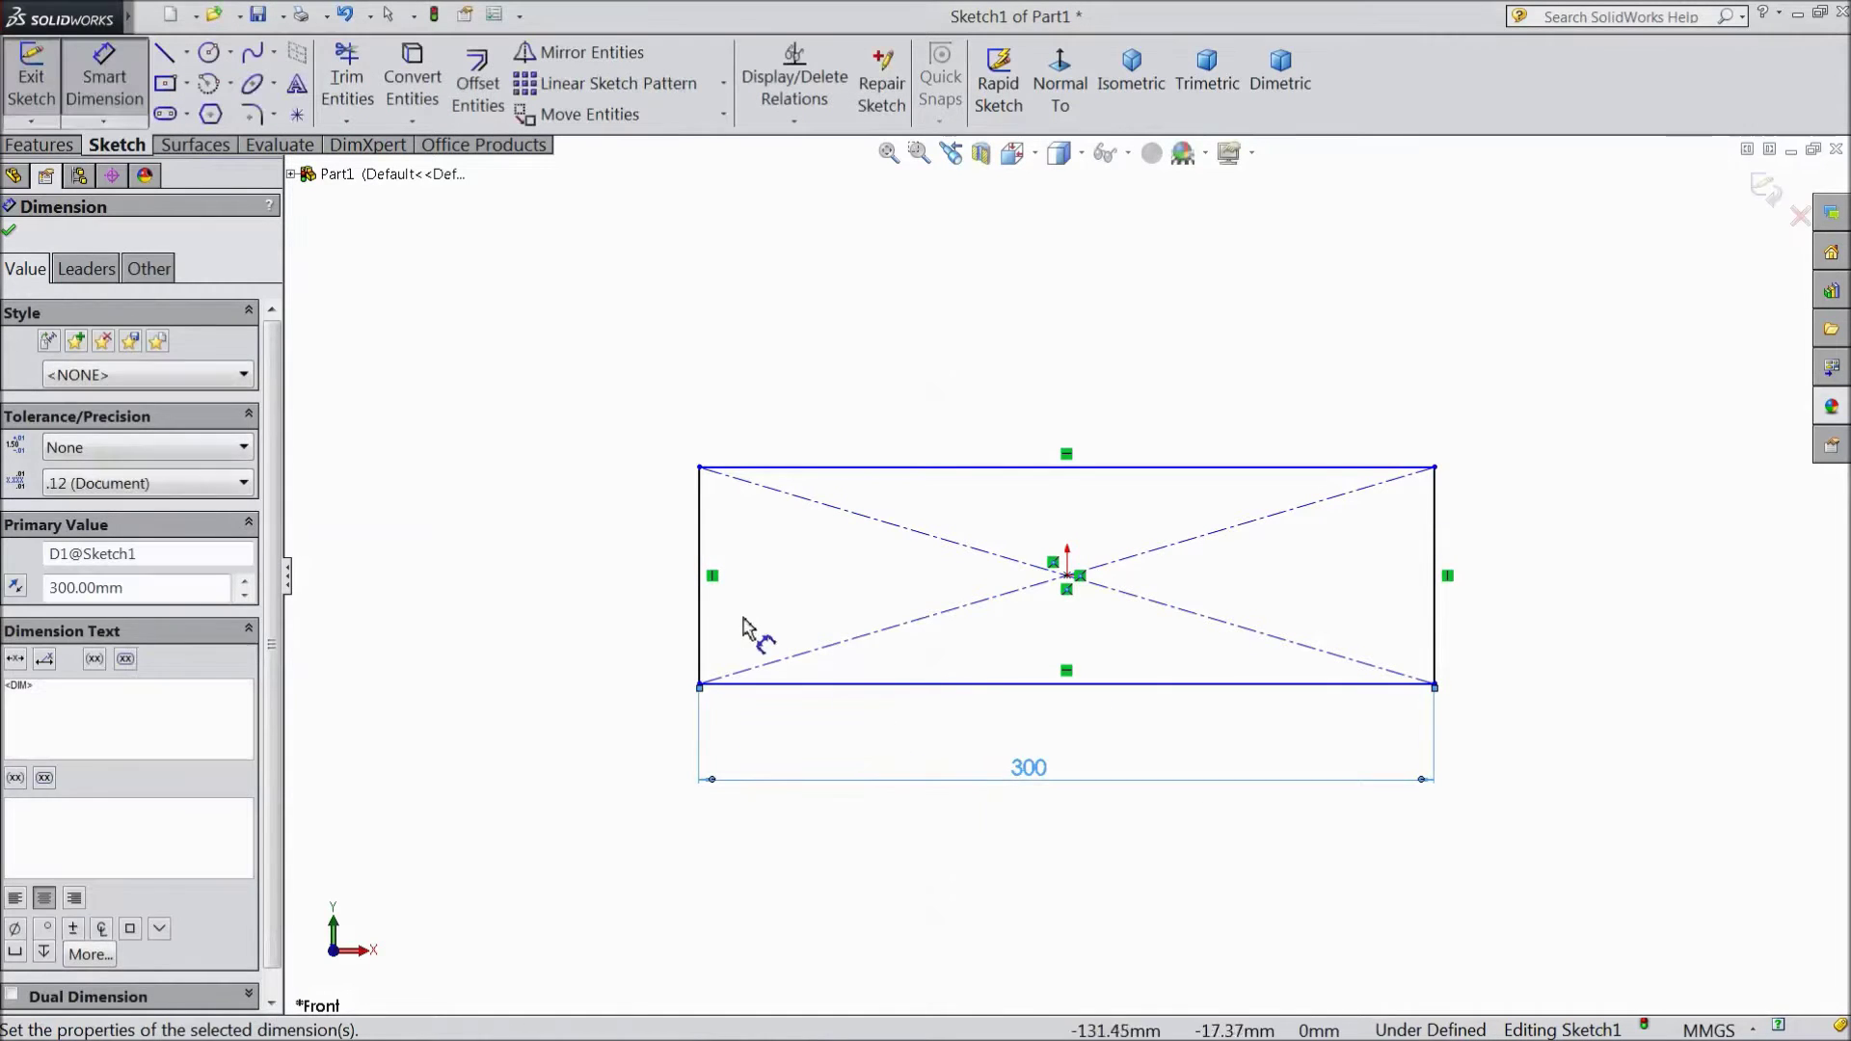
{"action": "left_click", "coordinate": [701, 612]}
{"action": "left_click", "coordinate": [615, 581]}
{"action": "type", "text": "90"}
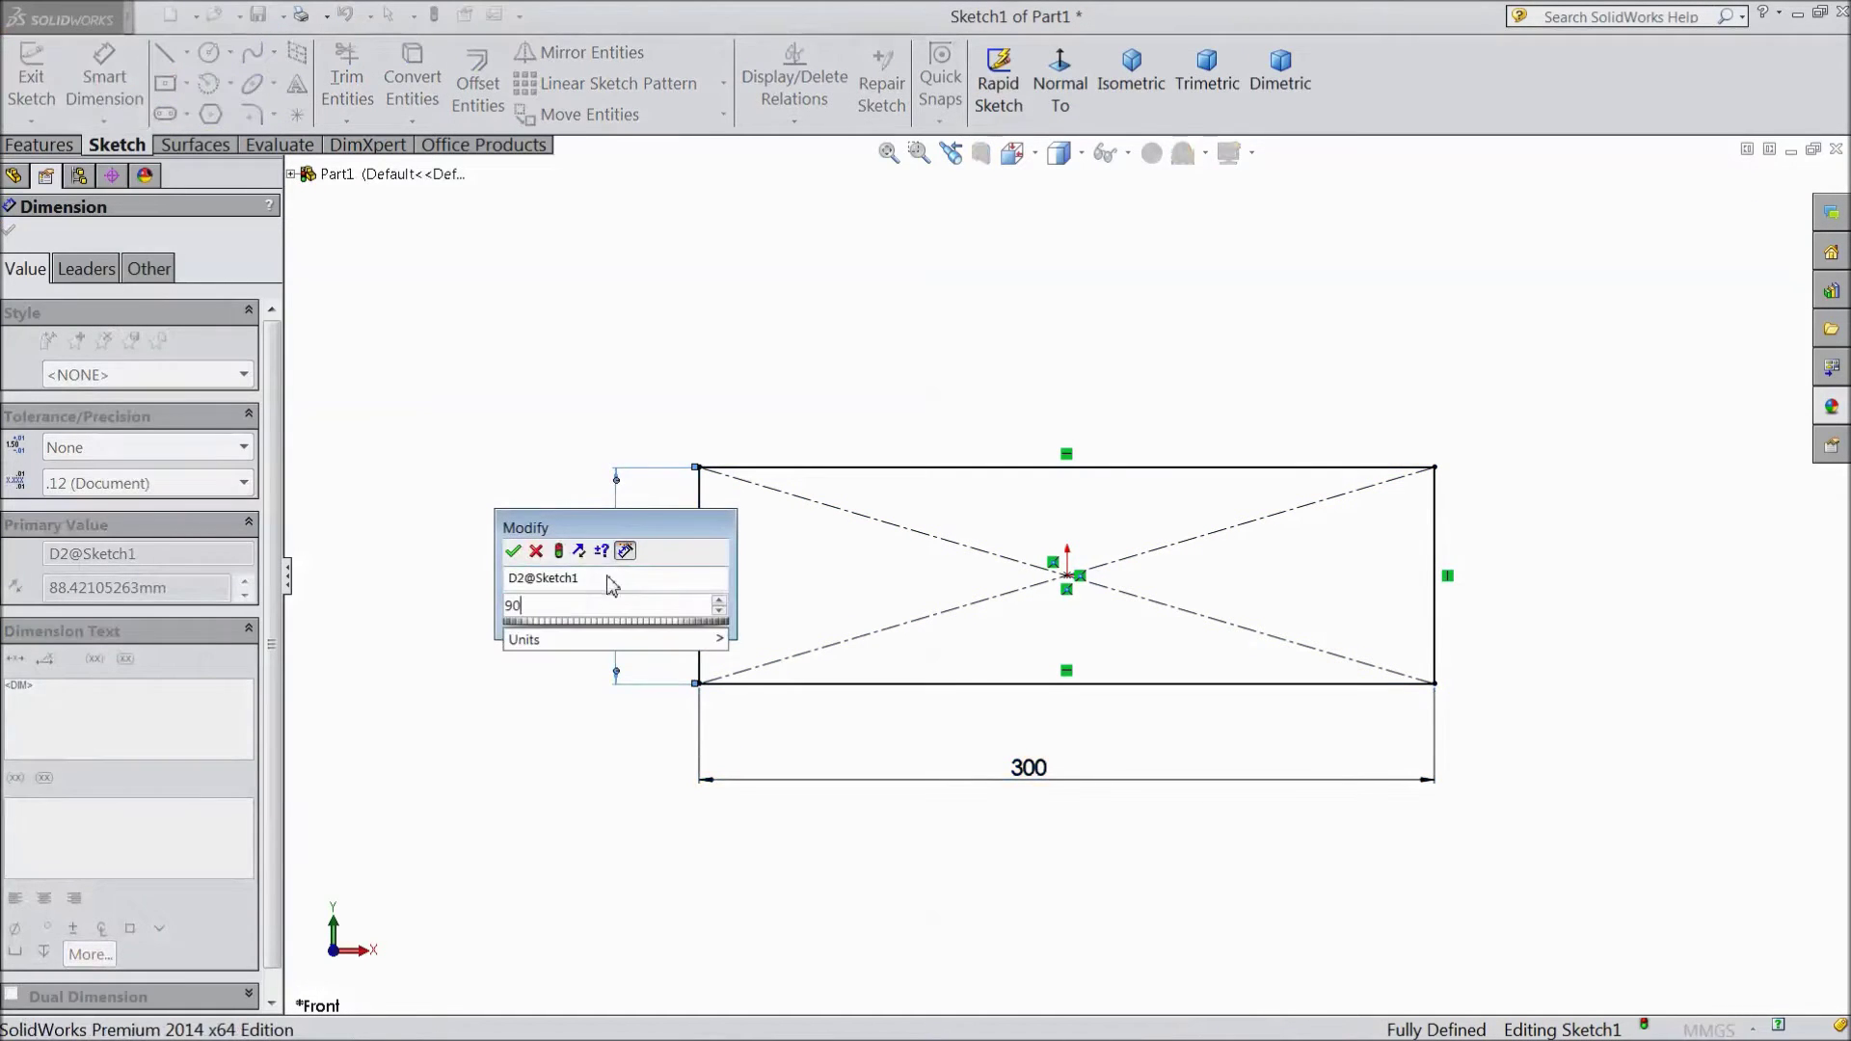
{"action": "left_click", "coordinate": [512, 551]}
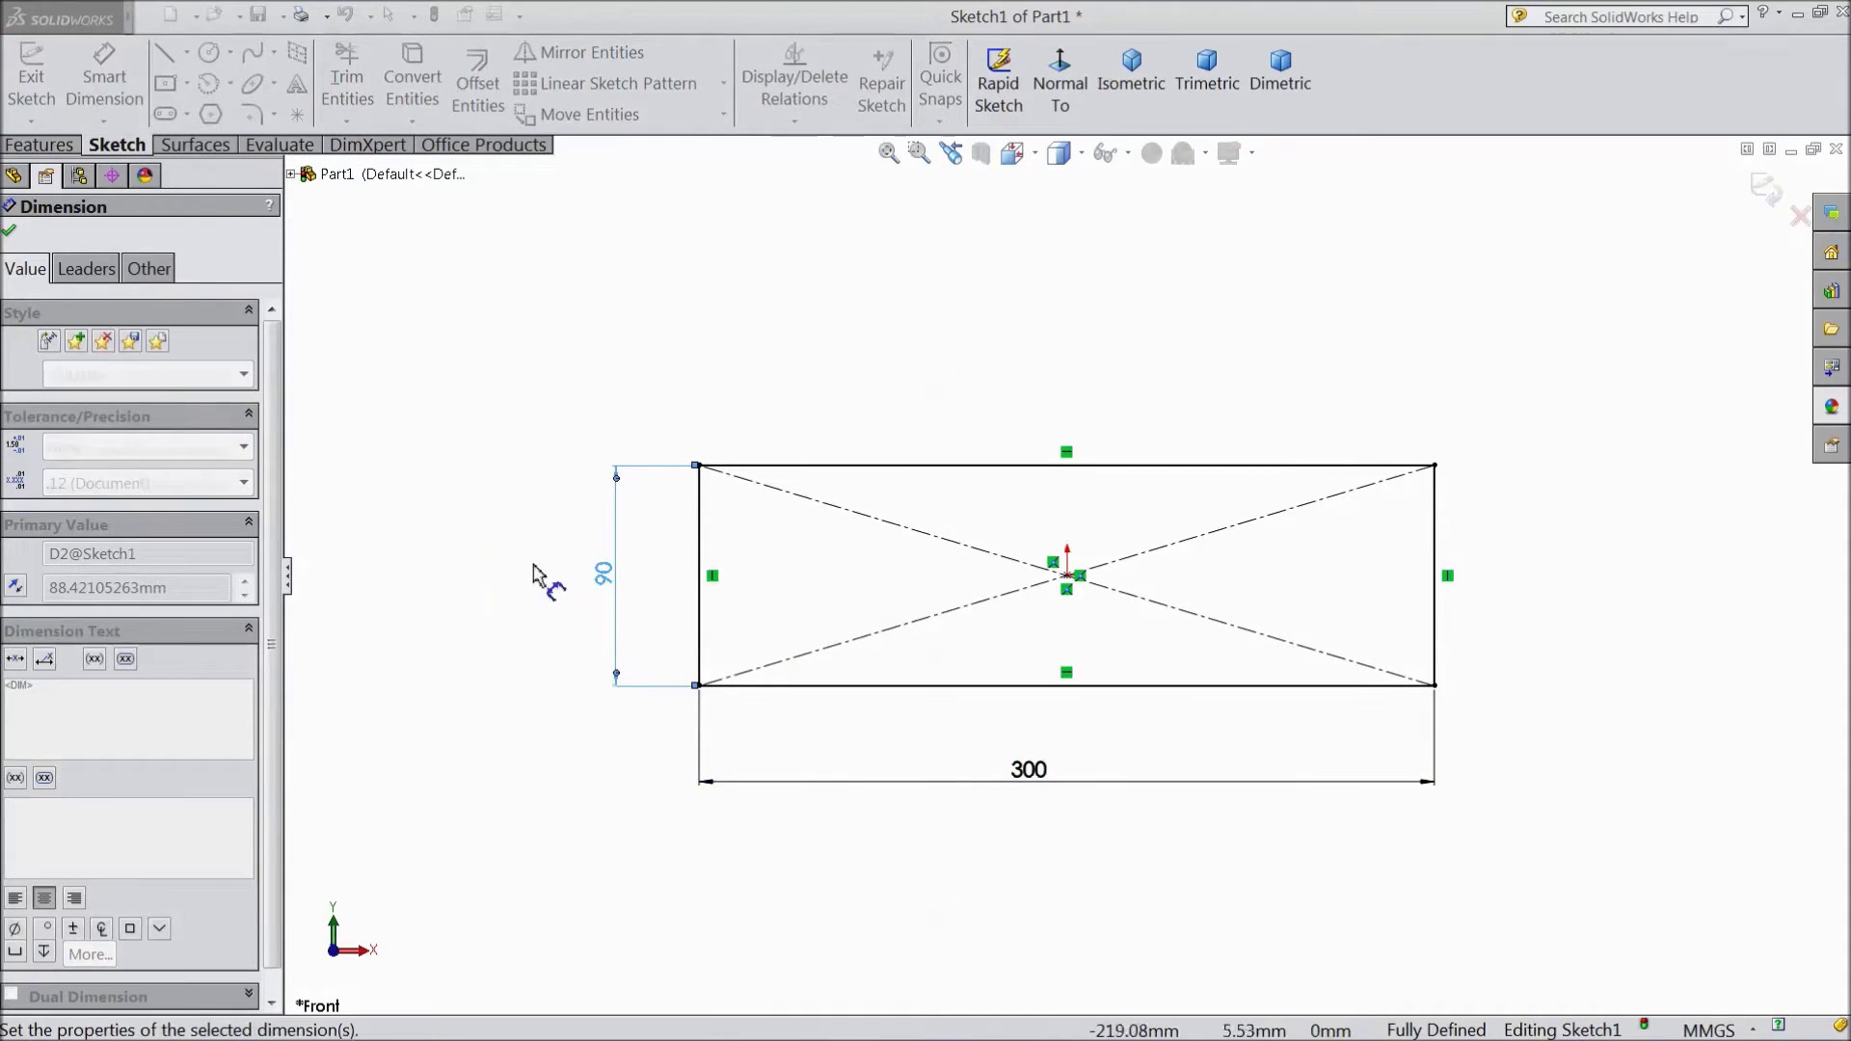
Step: Switch to the 3 Point Corner Rectangle and place its first corner above the rectangle
{"action": "left_click", "coordinate": [187, 85]}
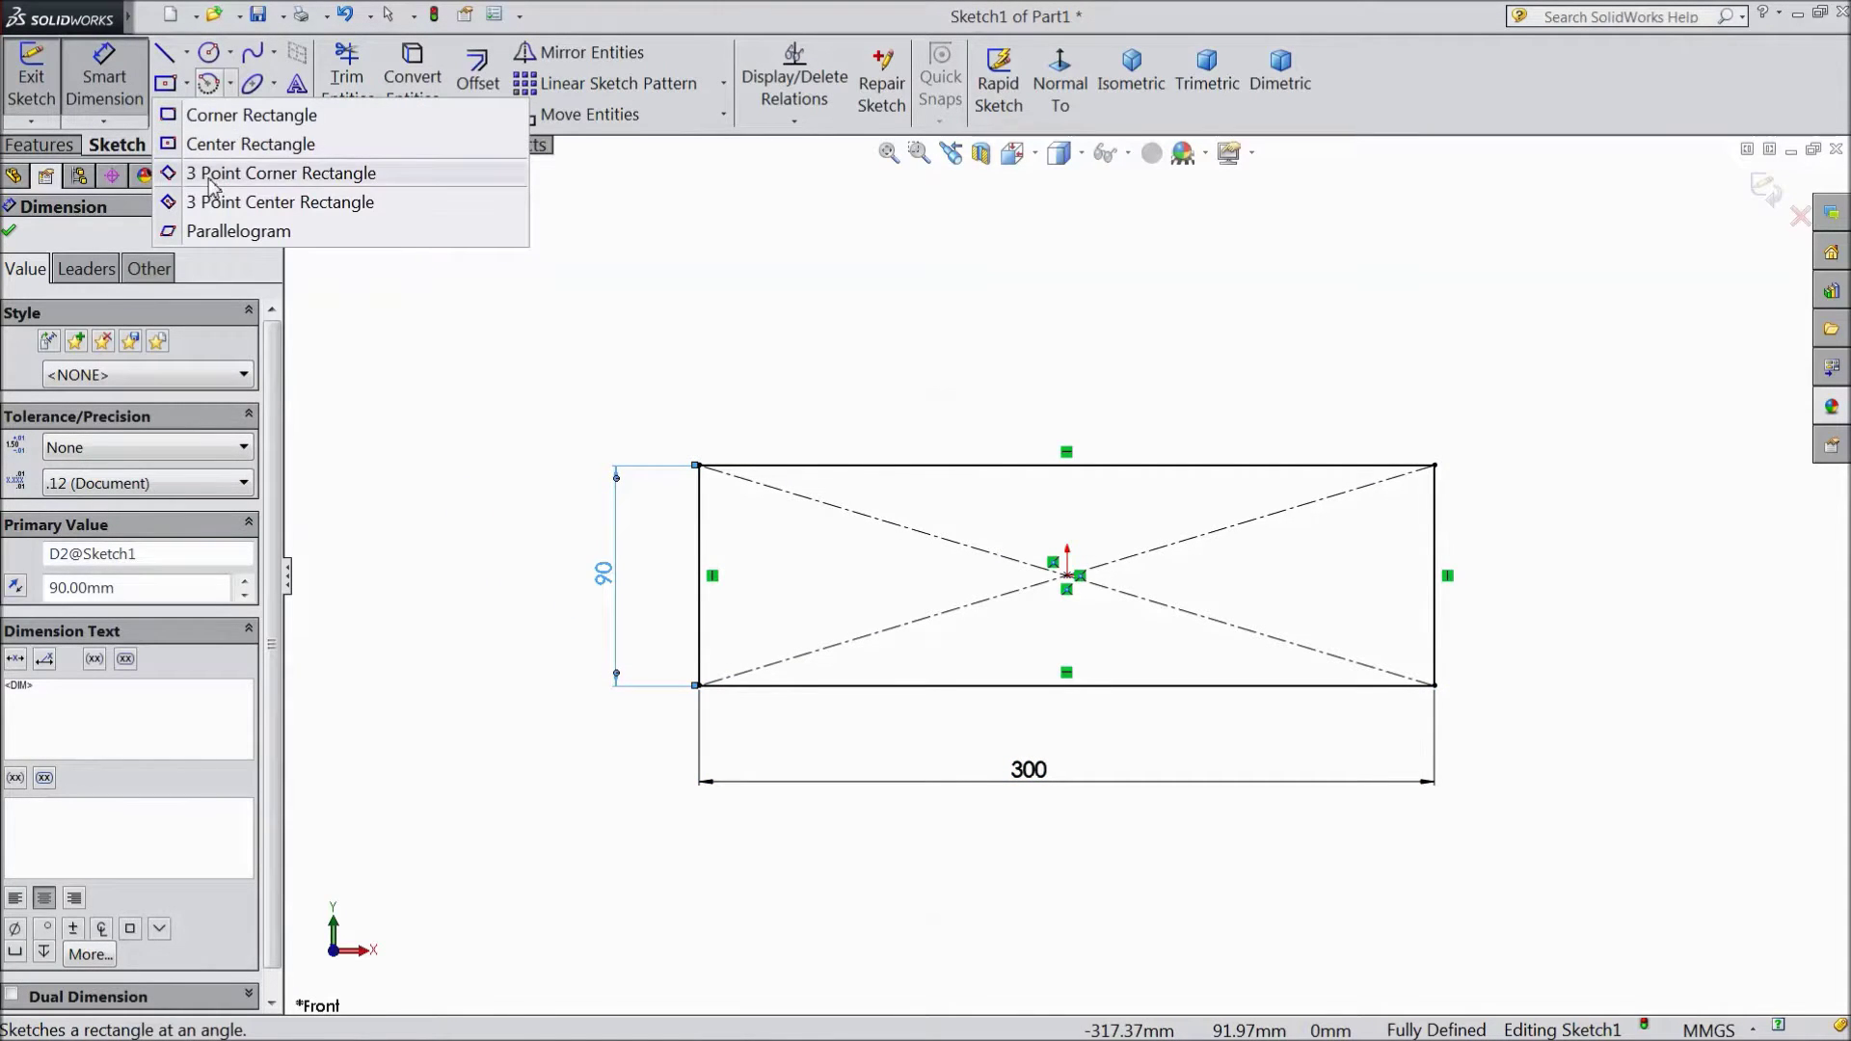
{"action": "left_click", "coordinate": [212, 174]}
{"action": "key", "text": "z"}
{"action": "key", "text": "z"}
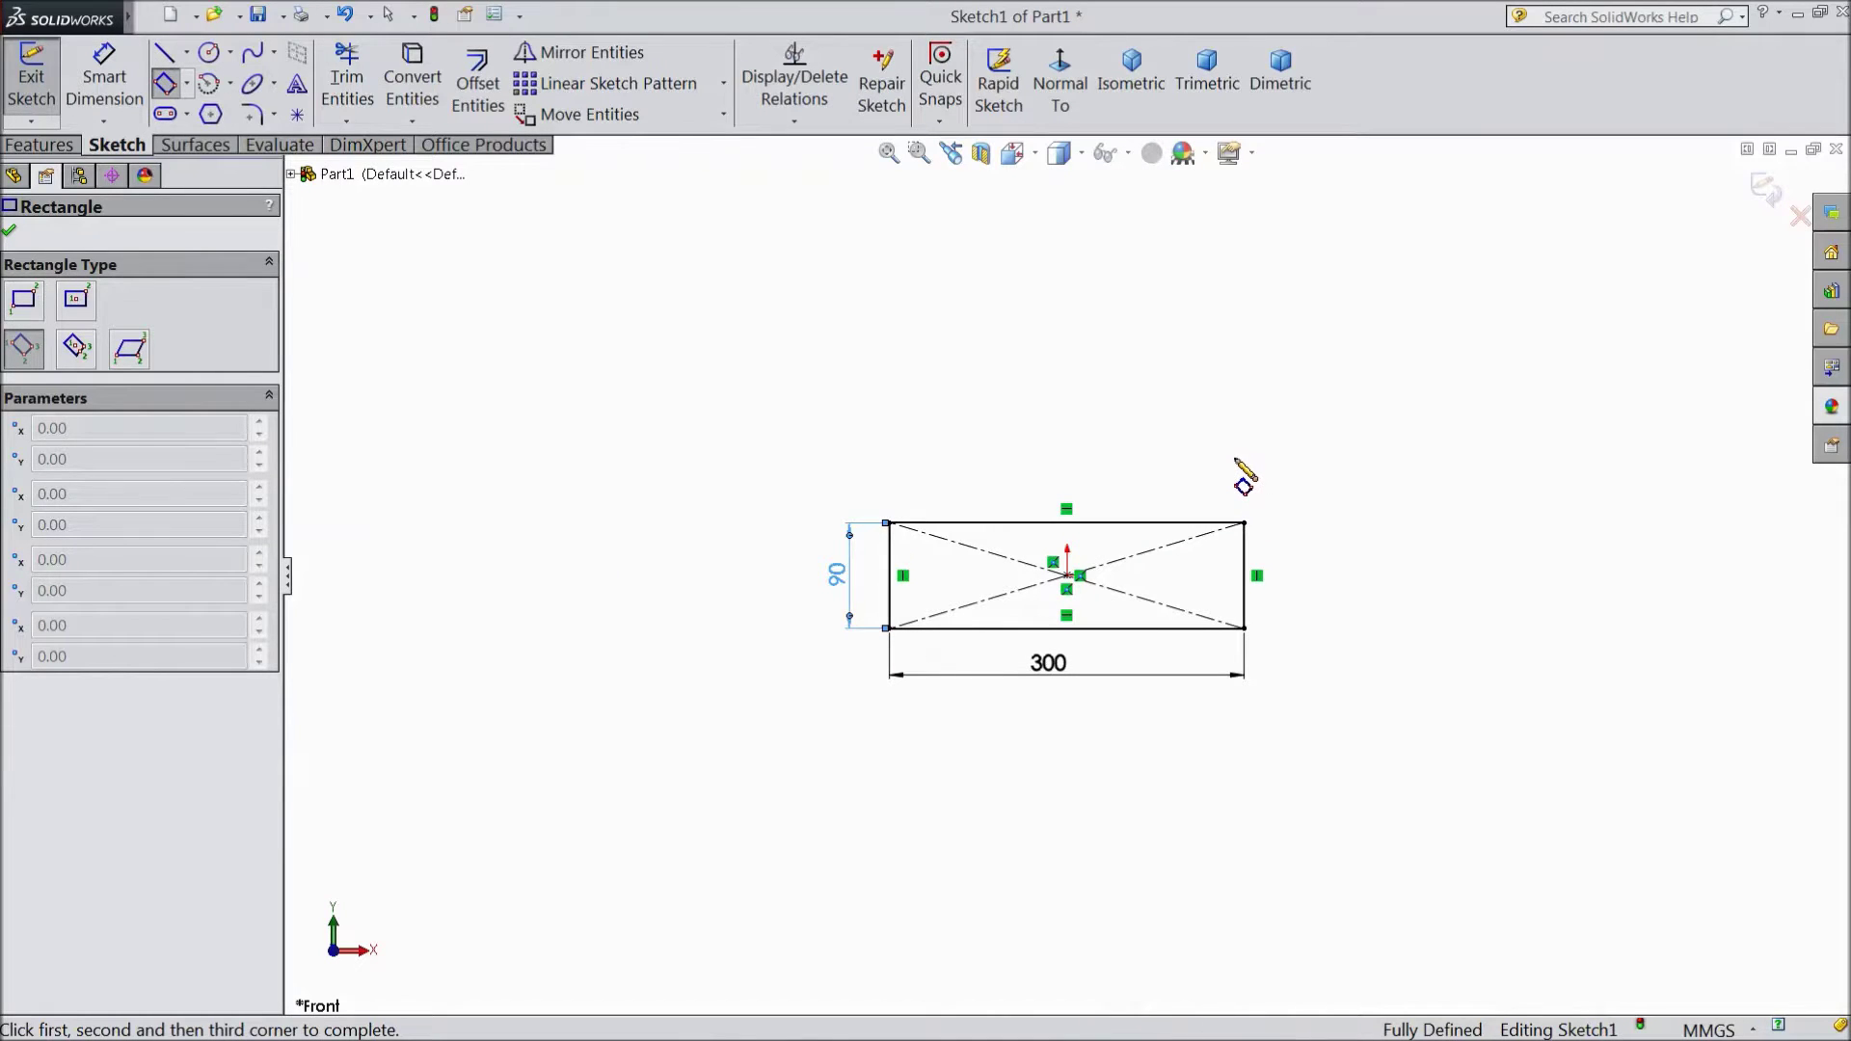
{"action": "left_click", "coordinate": [1235, 460]}
Step: Complete the slanted rectangle and dimension its sides to 250 and 60
{"action": "left_click", "coordinate": [1303, 495]}
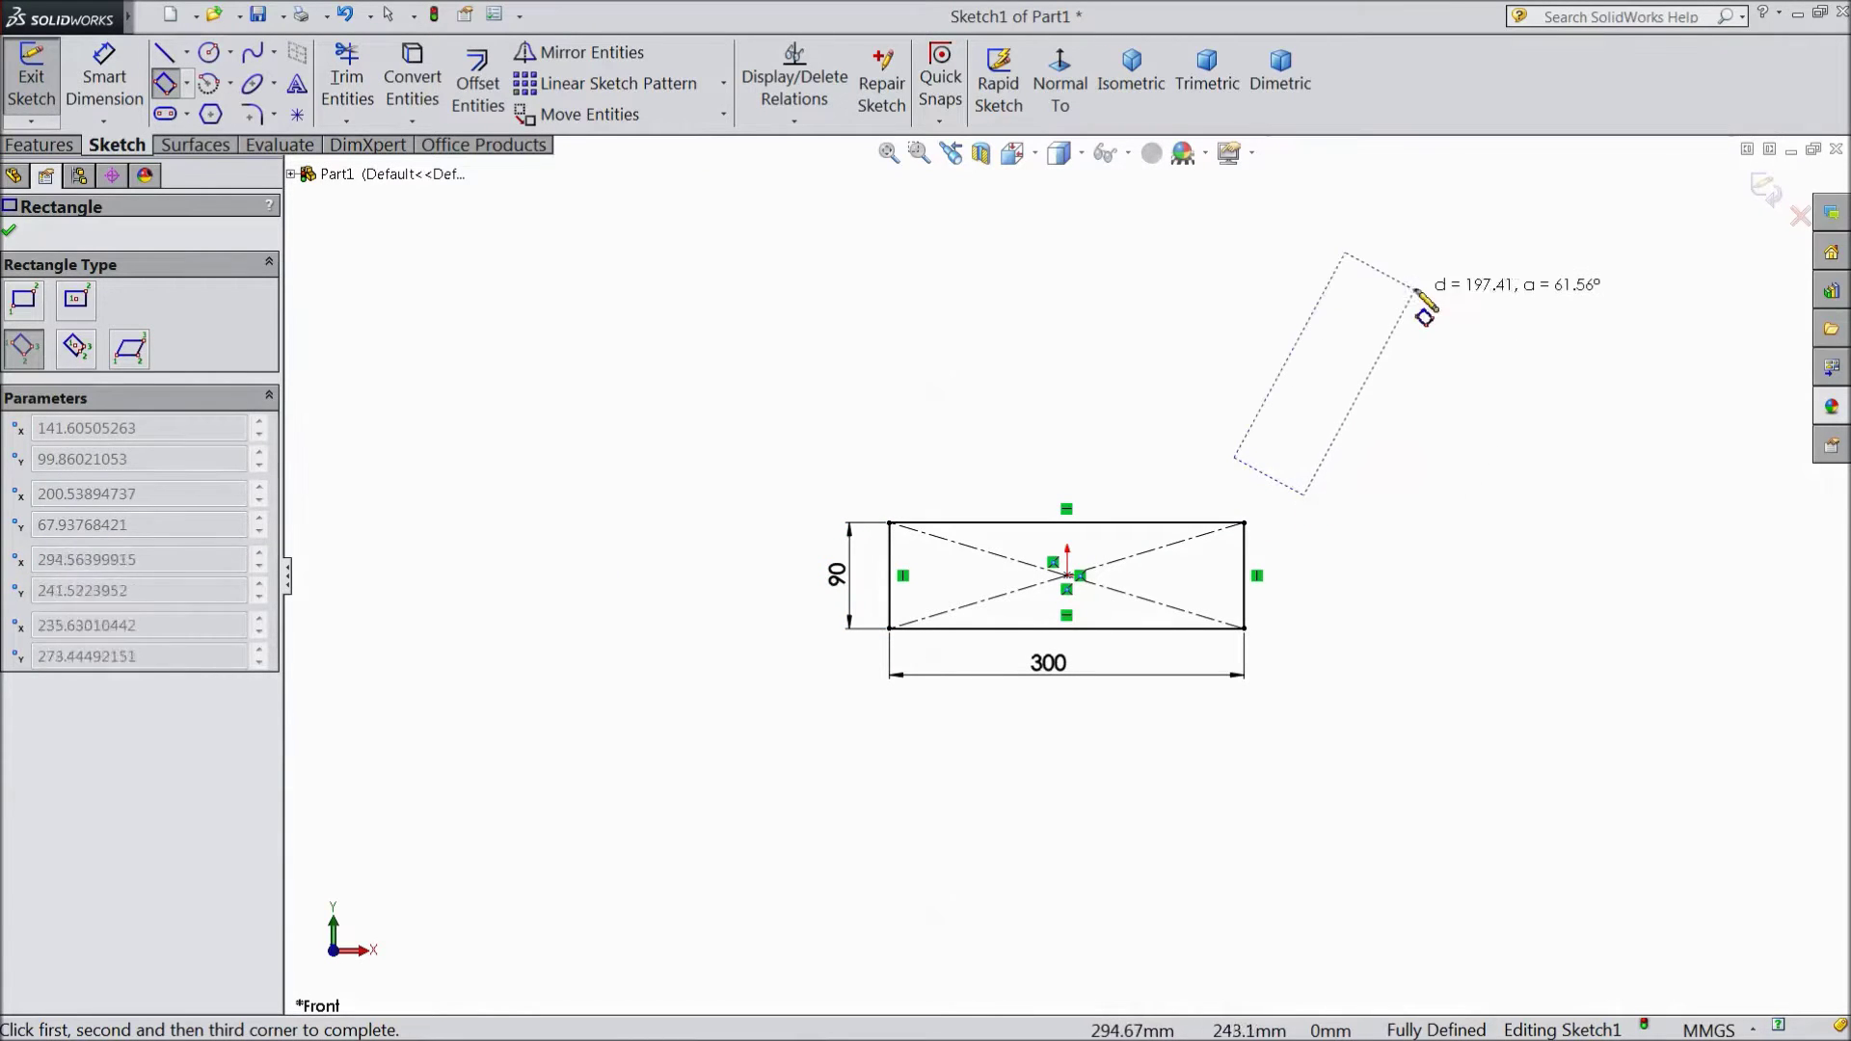
{"action": "left_click", "coordinate": [1437, 248]}
{"action": "key", "text": "f"}
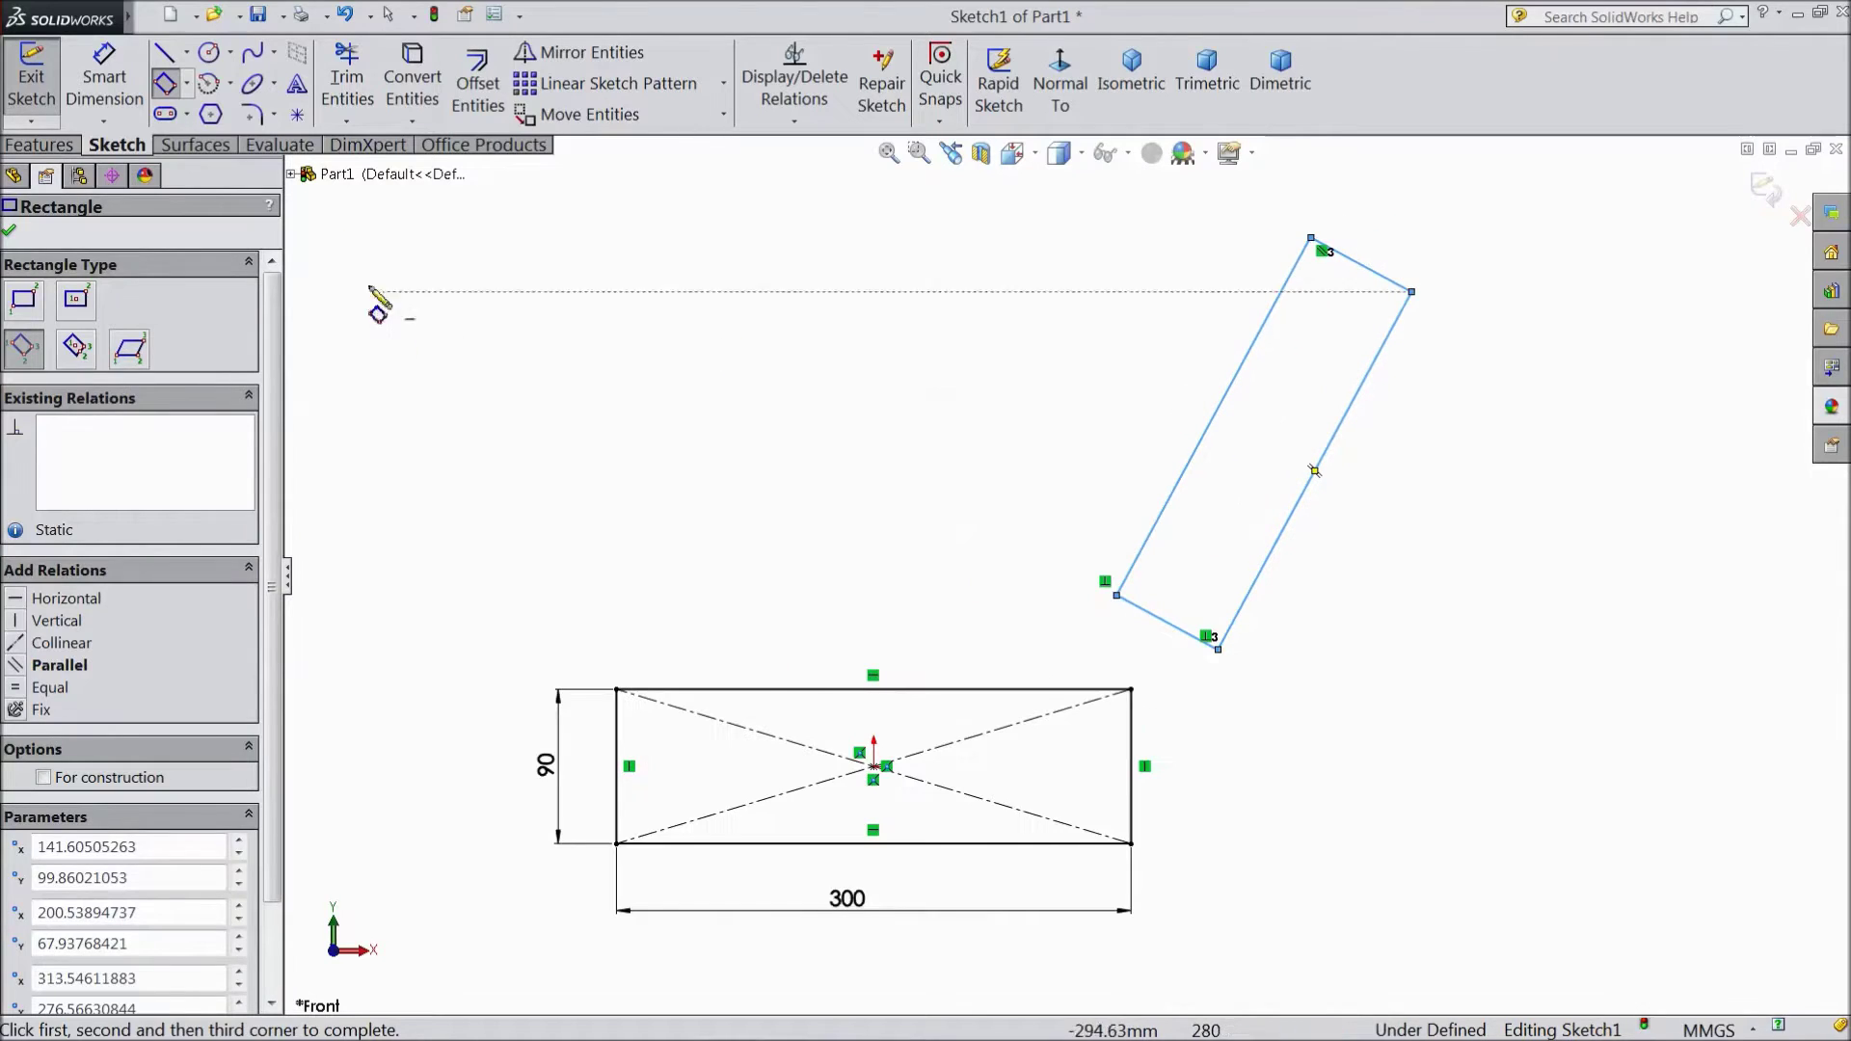
{"action": "left_click", "coordinate": [104, 77]}
{"action": "left_click", "coordinate": [1328, 451]}
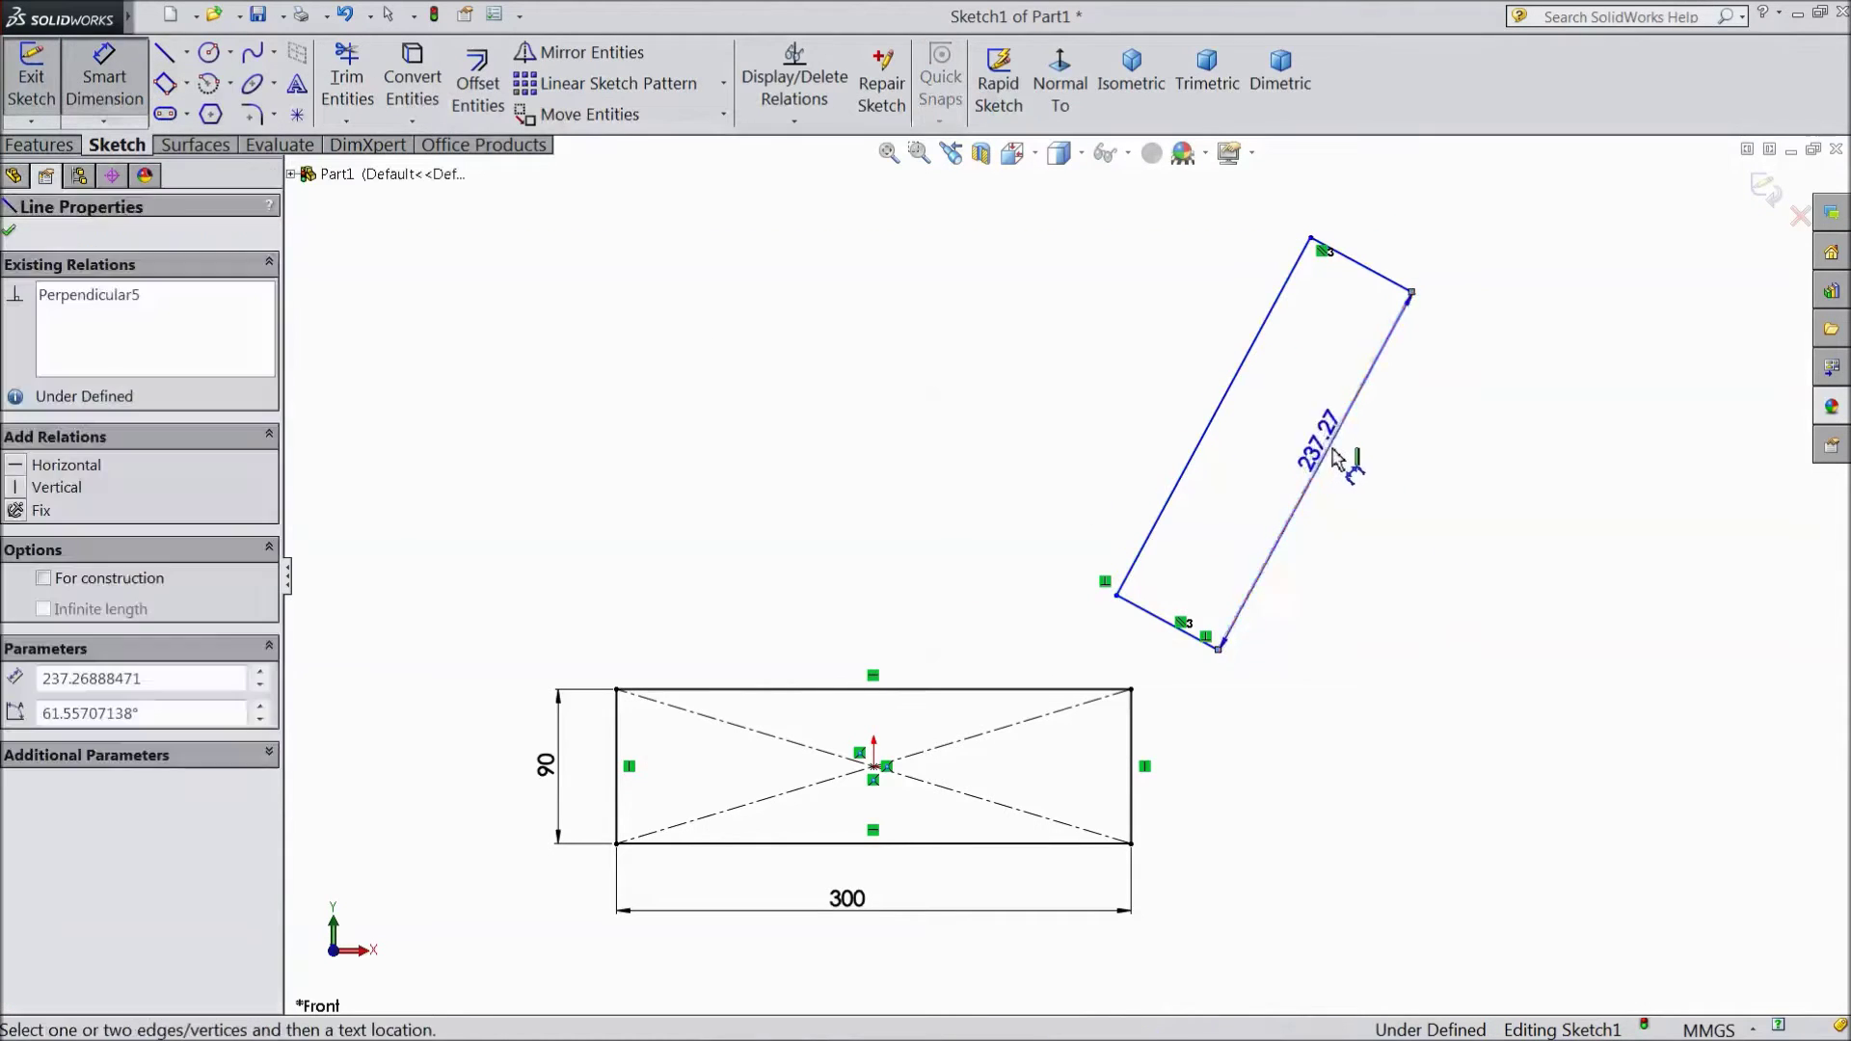
{"action": "left_click", "coordinate": [1355, 492]}
{"action": "type", "text": "250"}
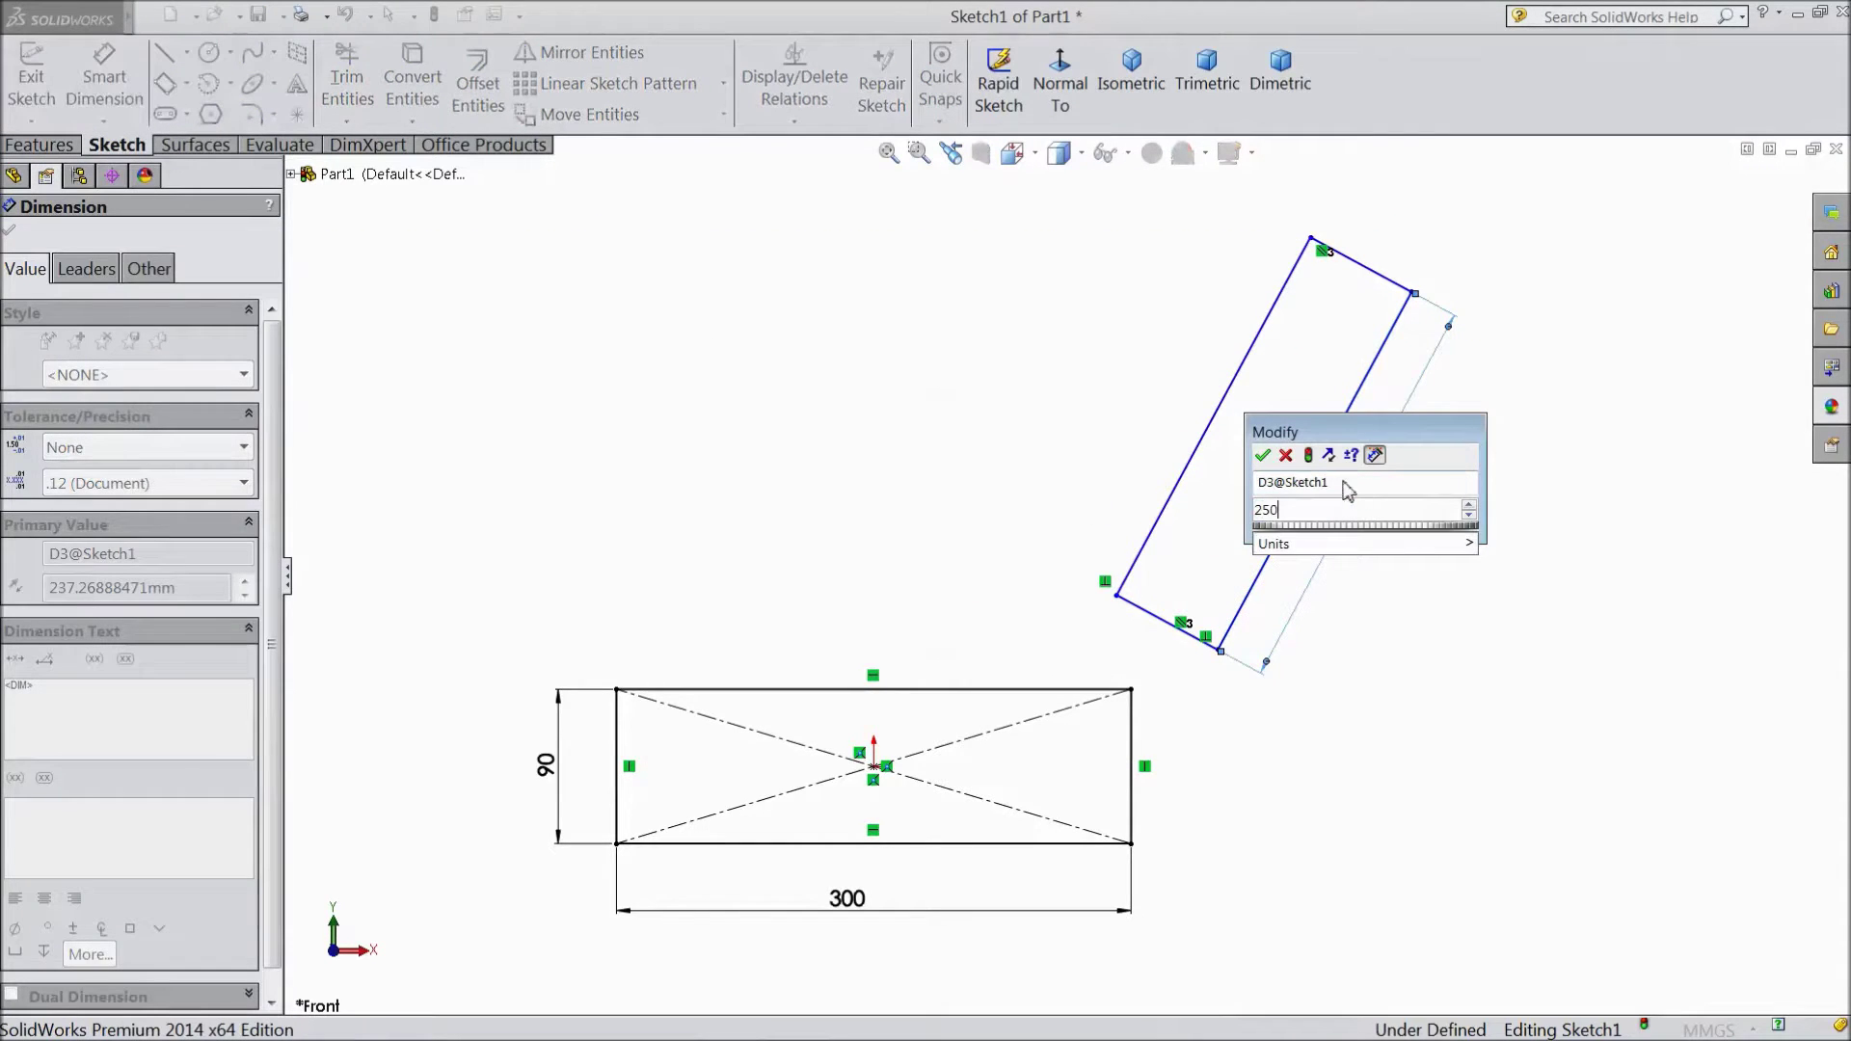
{"action": "left_click", "coordinate": [1263, 455]}
{"action": "left_click", "coordinate": [1363, 242]}
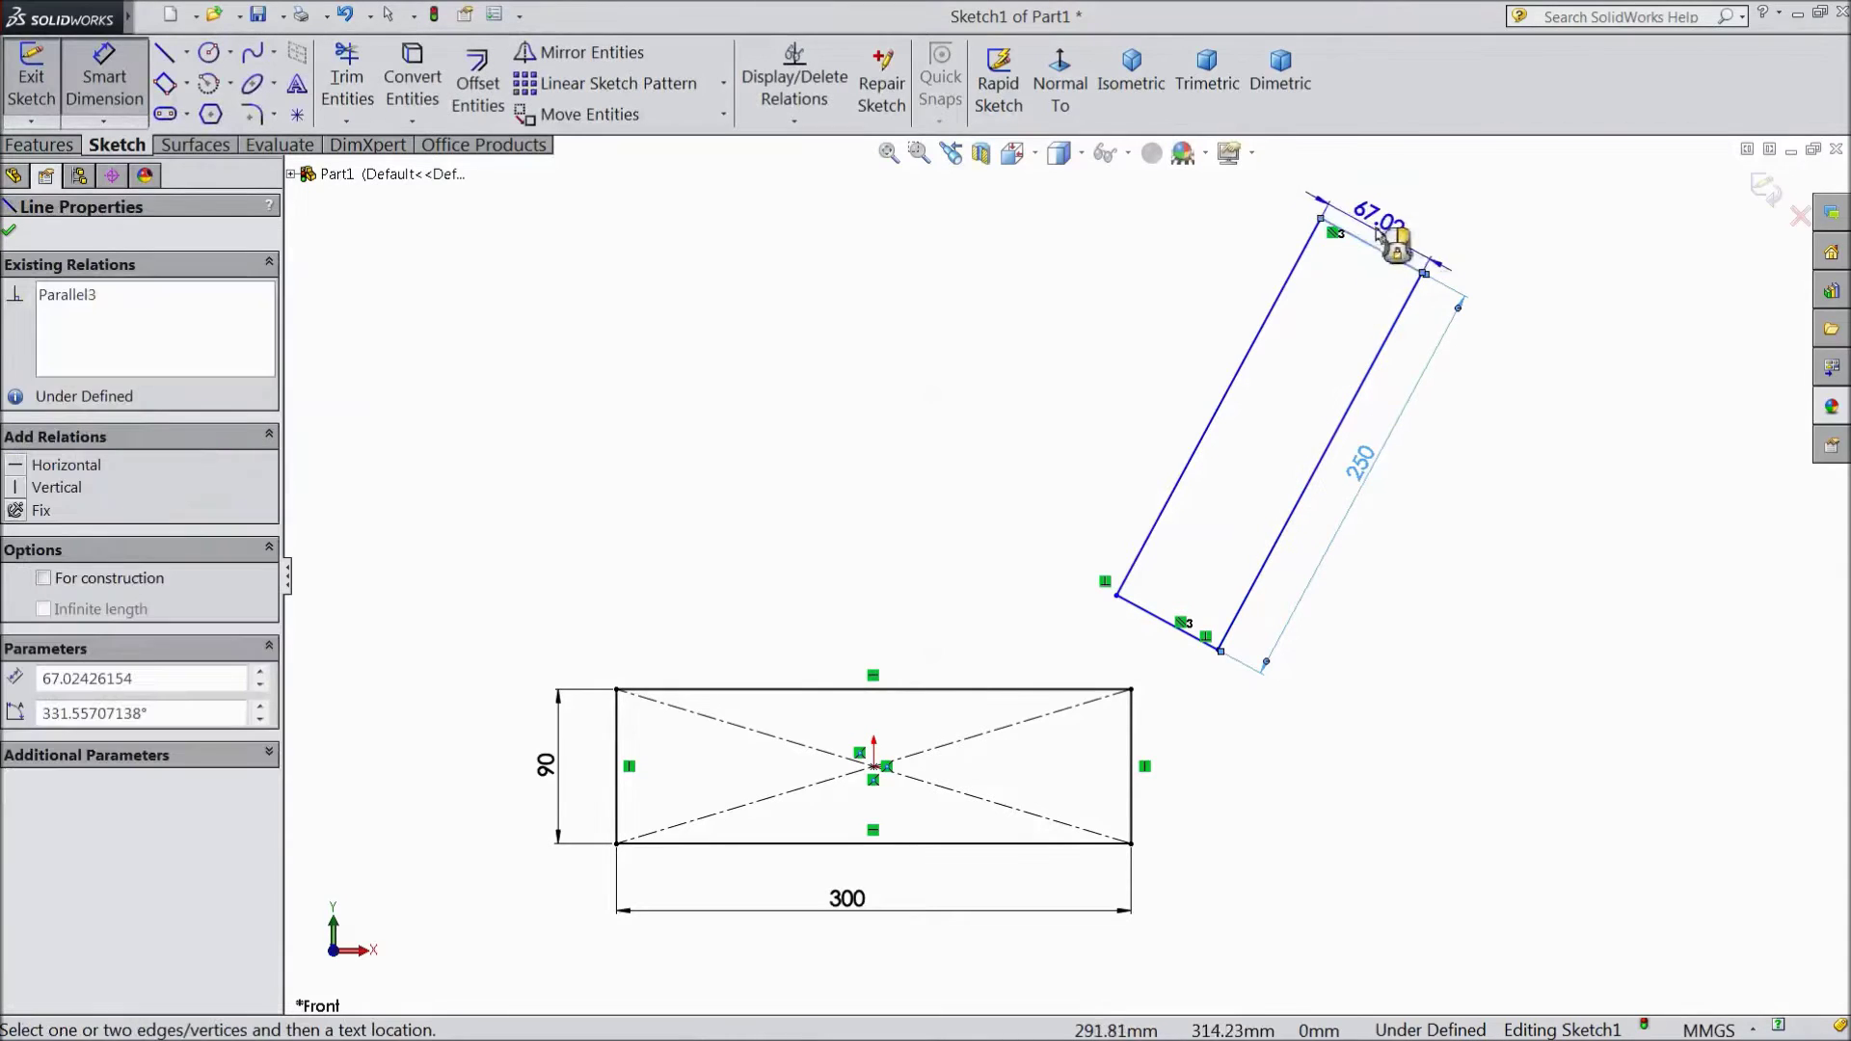
{"action": "left_click", "coordinate": [1385, 228]}
{"action": "type", "text": "60"}
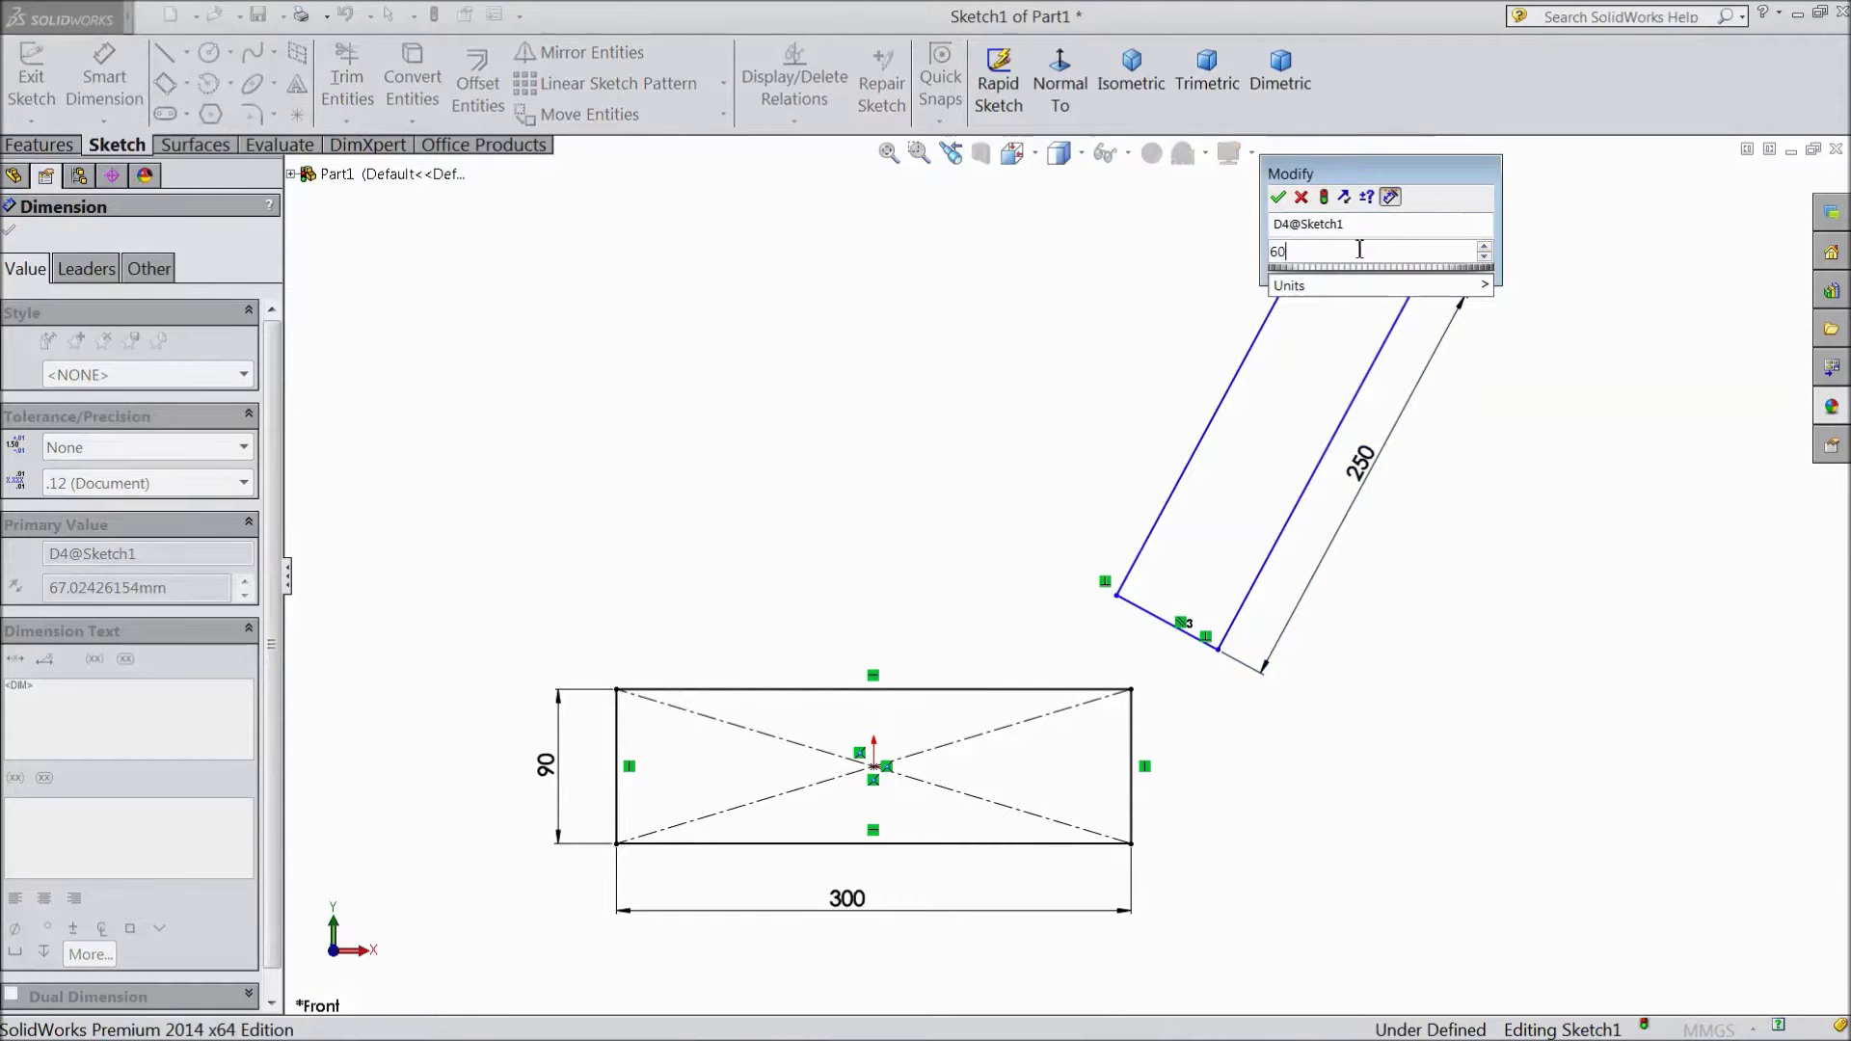
{"action": "left_click", "coordinate": [1278, 199]}
Step: Offset the slanted rectangle 5 horizontally and 55 vertically from the first rectangle's corner
{"action": "left_click", "coordinate": [1132, 691]}
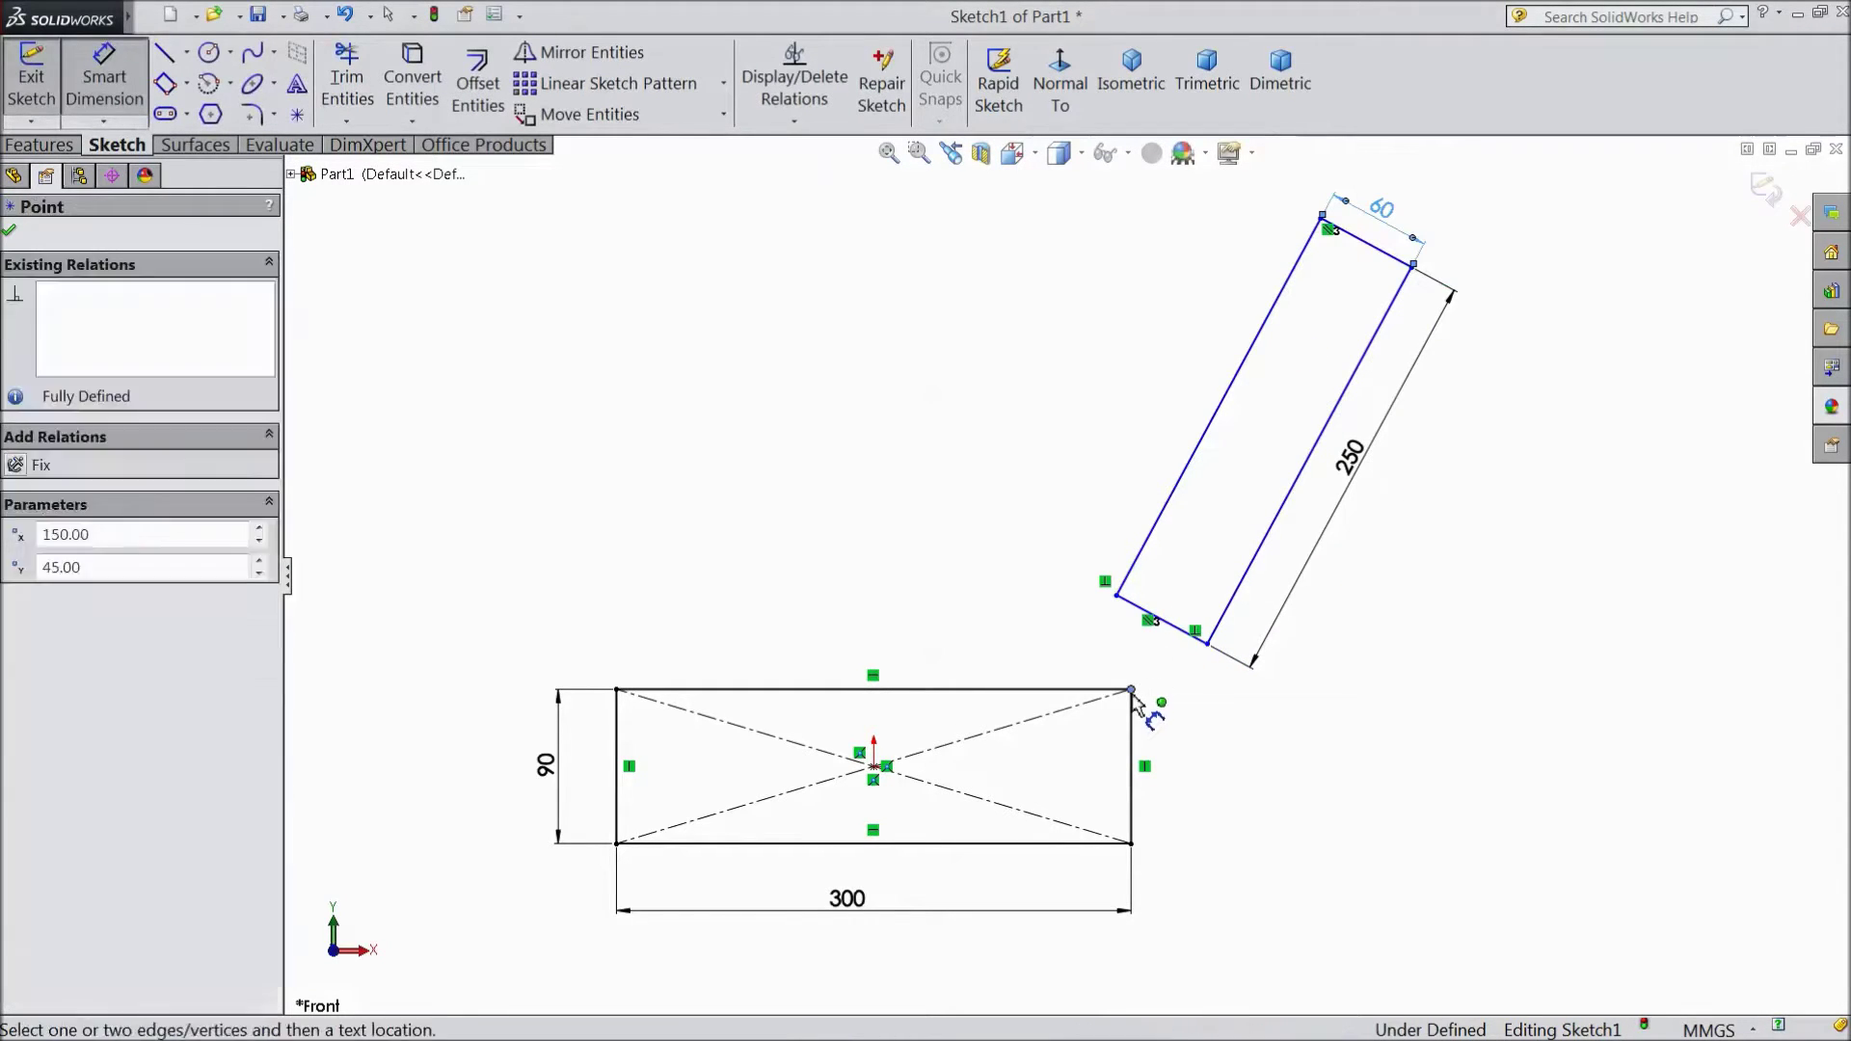
{"action": "left_click", "coordinate": [1116, 594]}
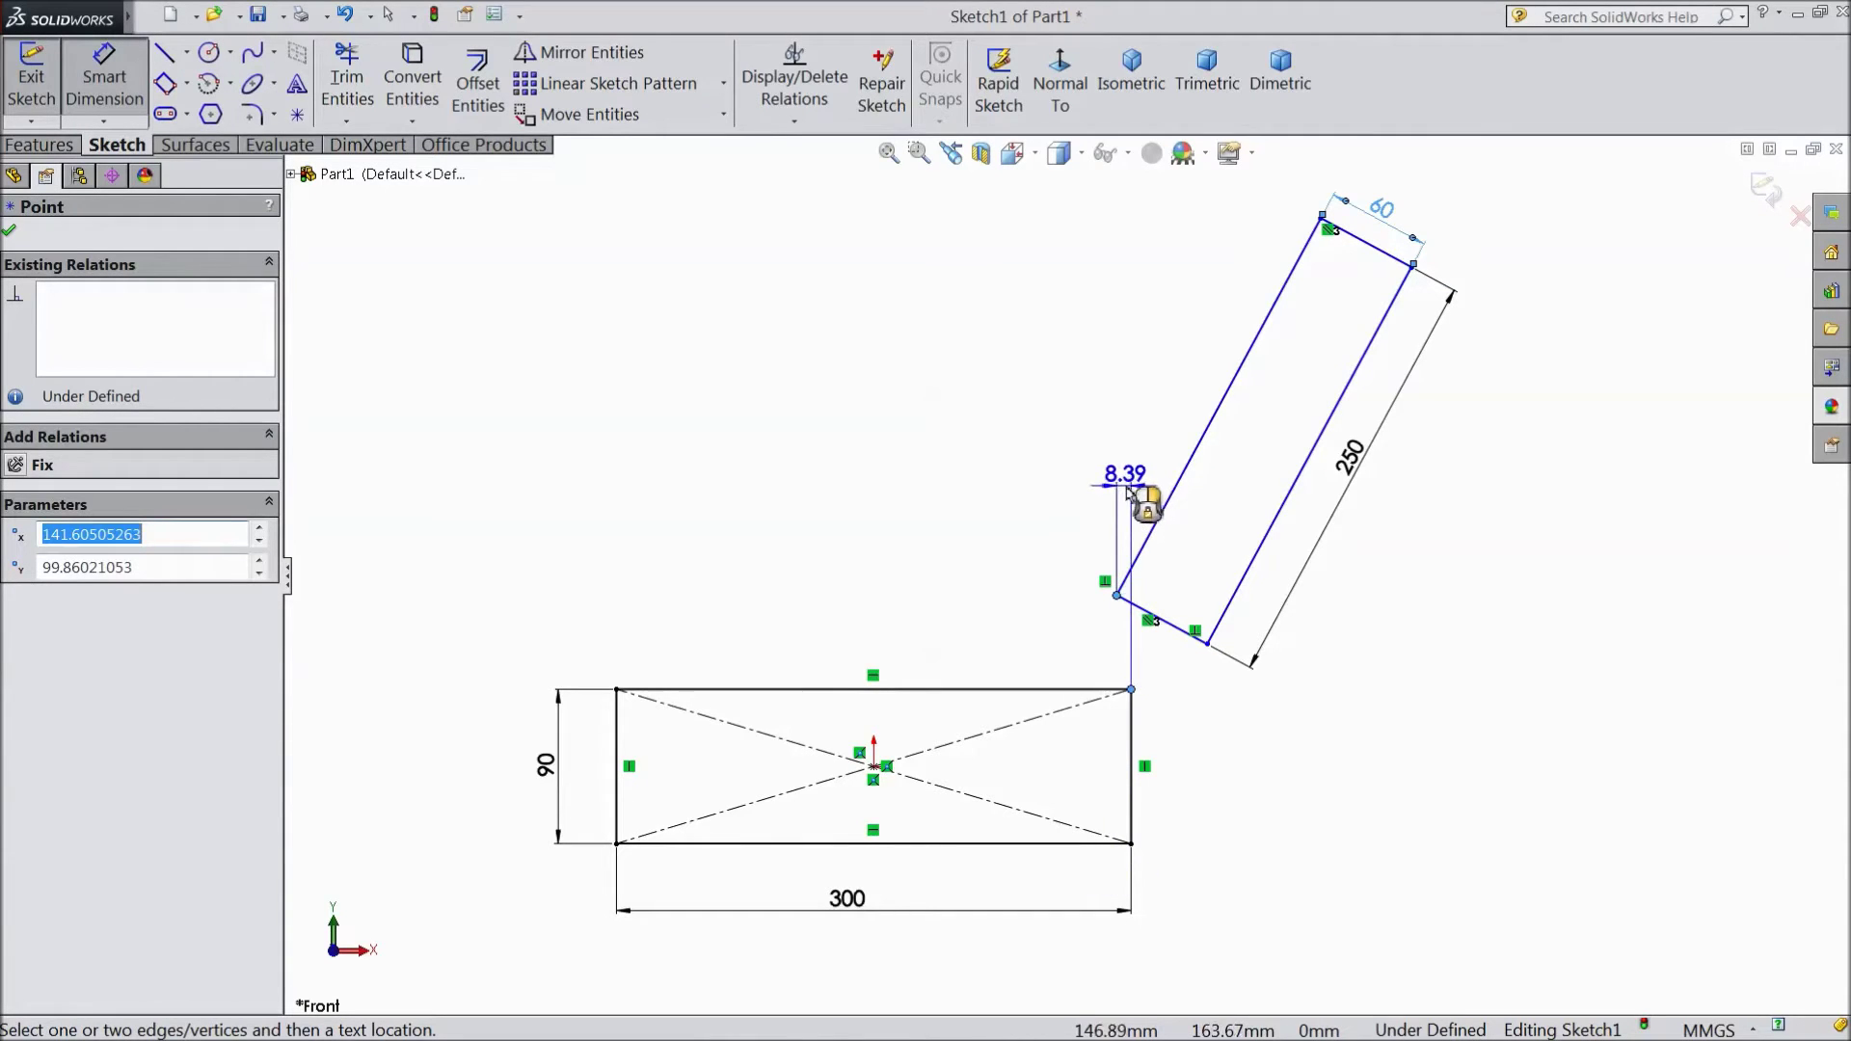
{"action": "left_click", "coordinate": [1128, 490]}
{"action": "type", "text": "5"}
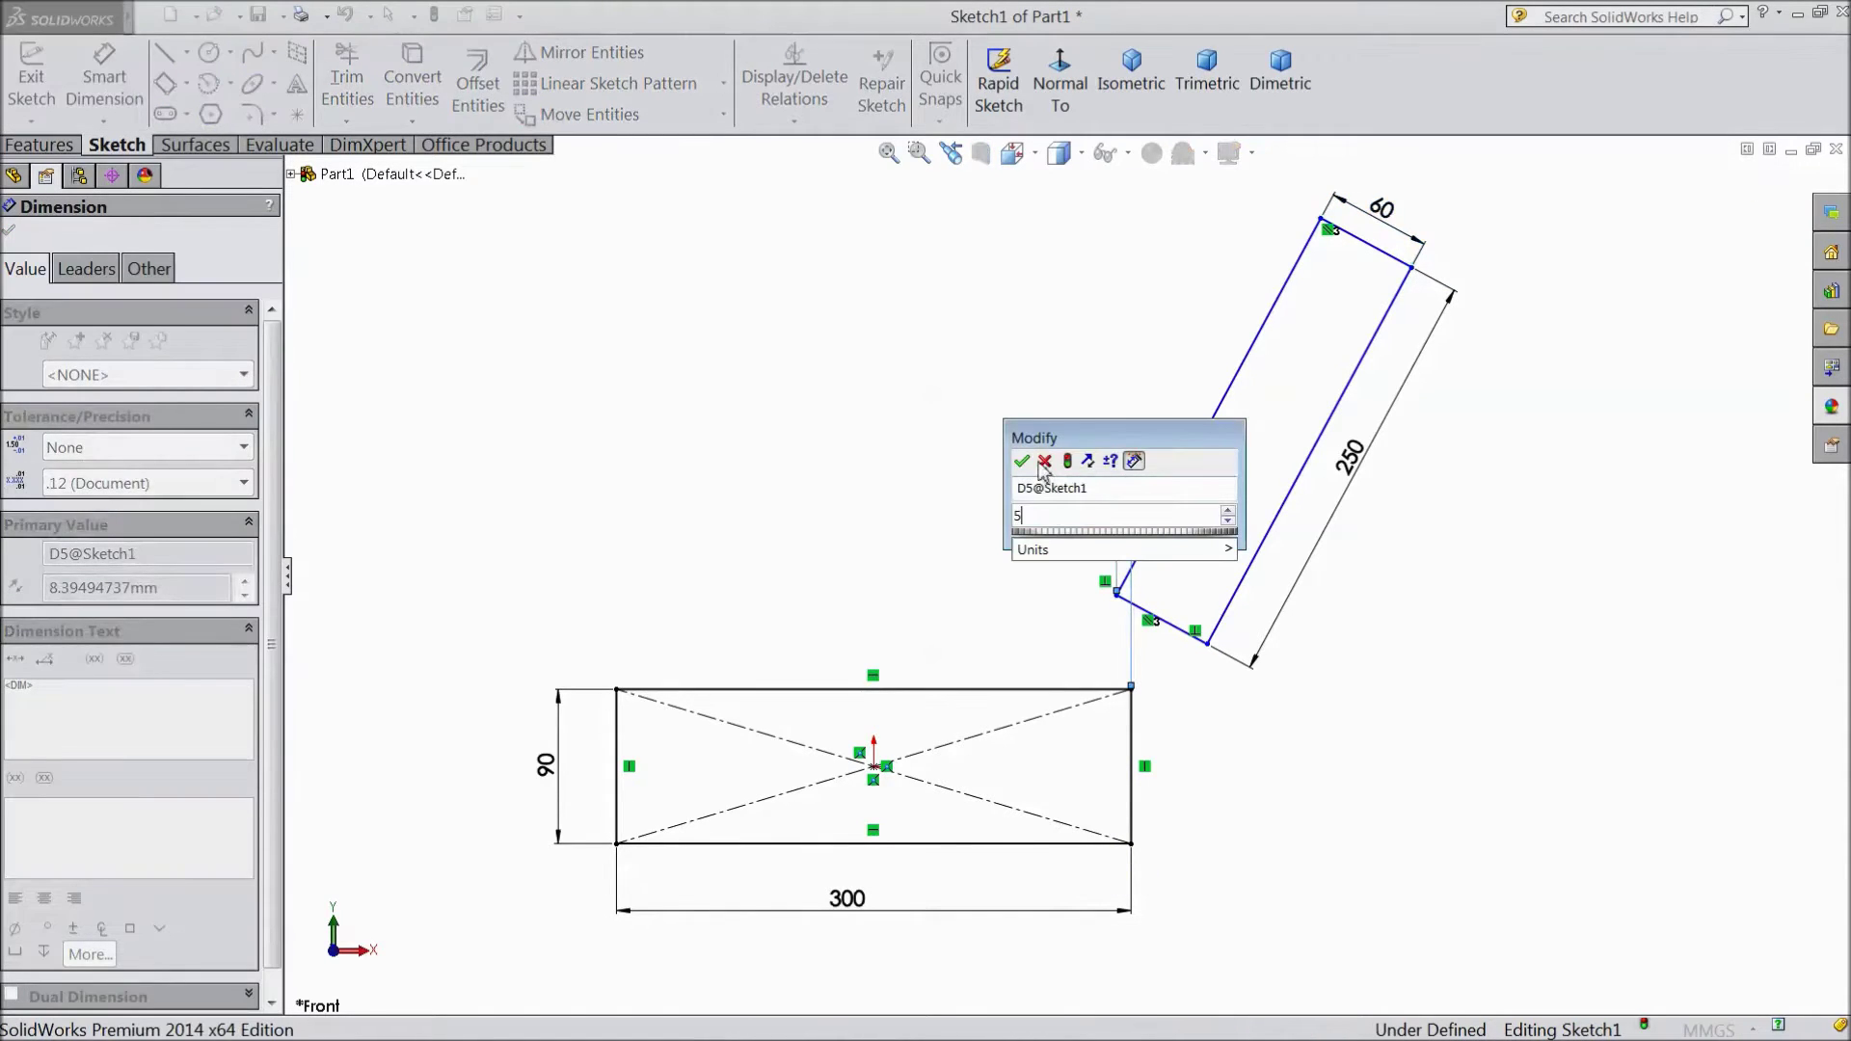
{"action": "left_click", "coordinate": [1023, 462]}
{"action": "left_click", "coordinate": [1123, 594]}
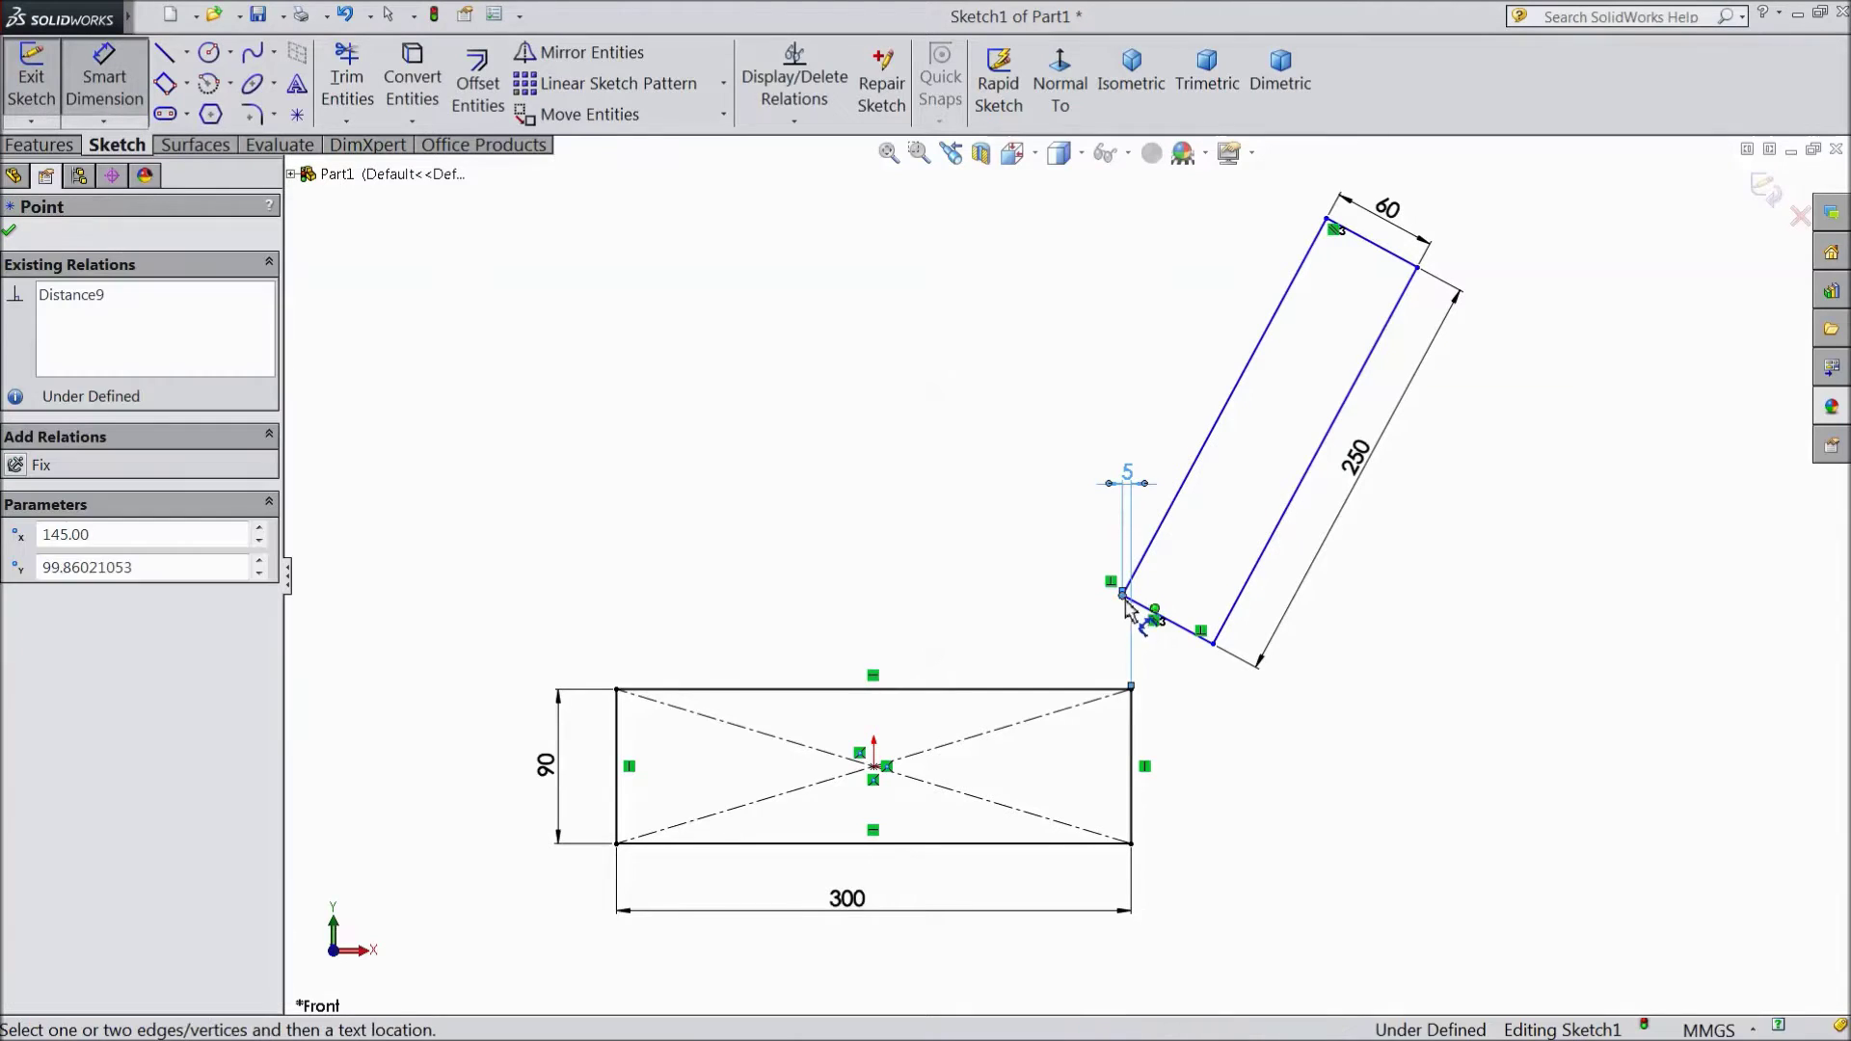
{"action": "left_click", "coordinate": [1131, 689]}
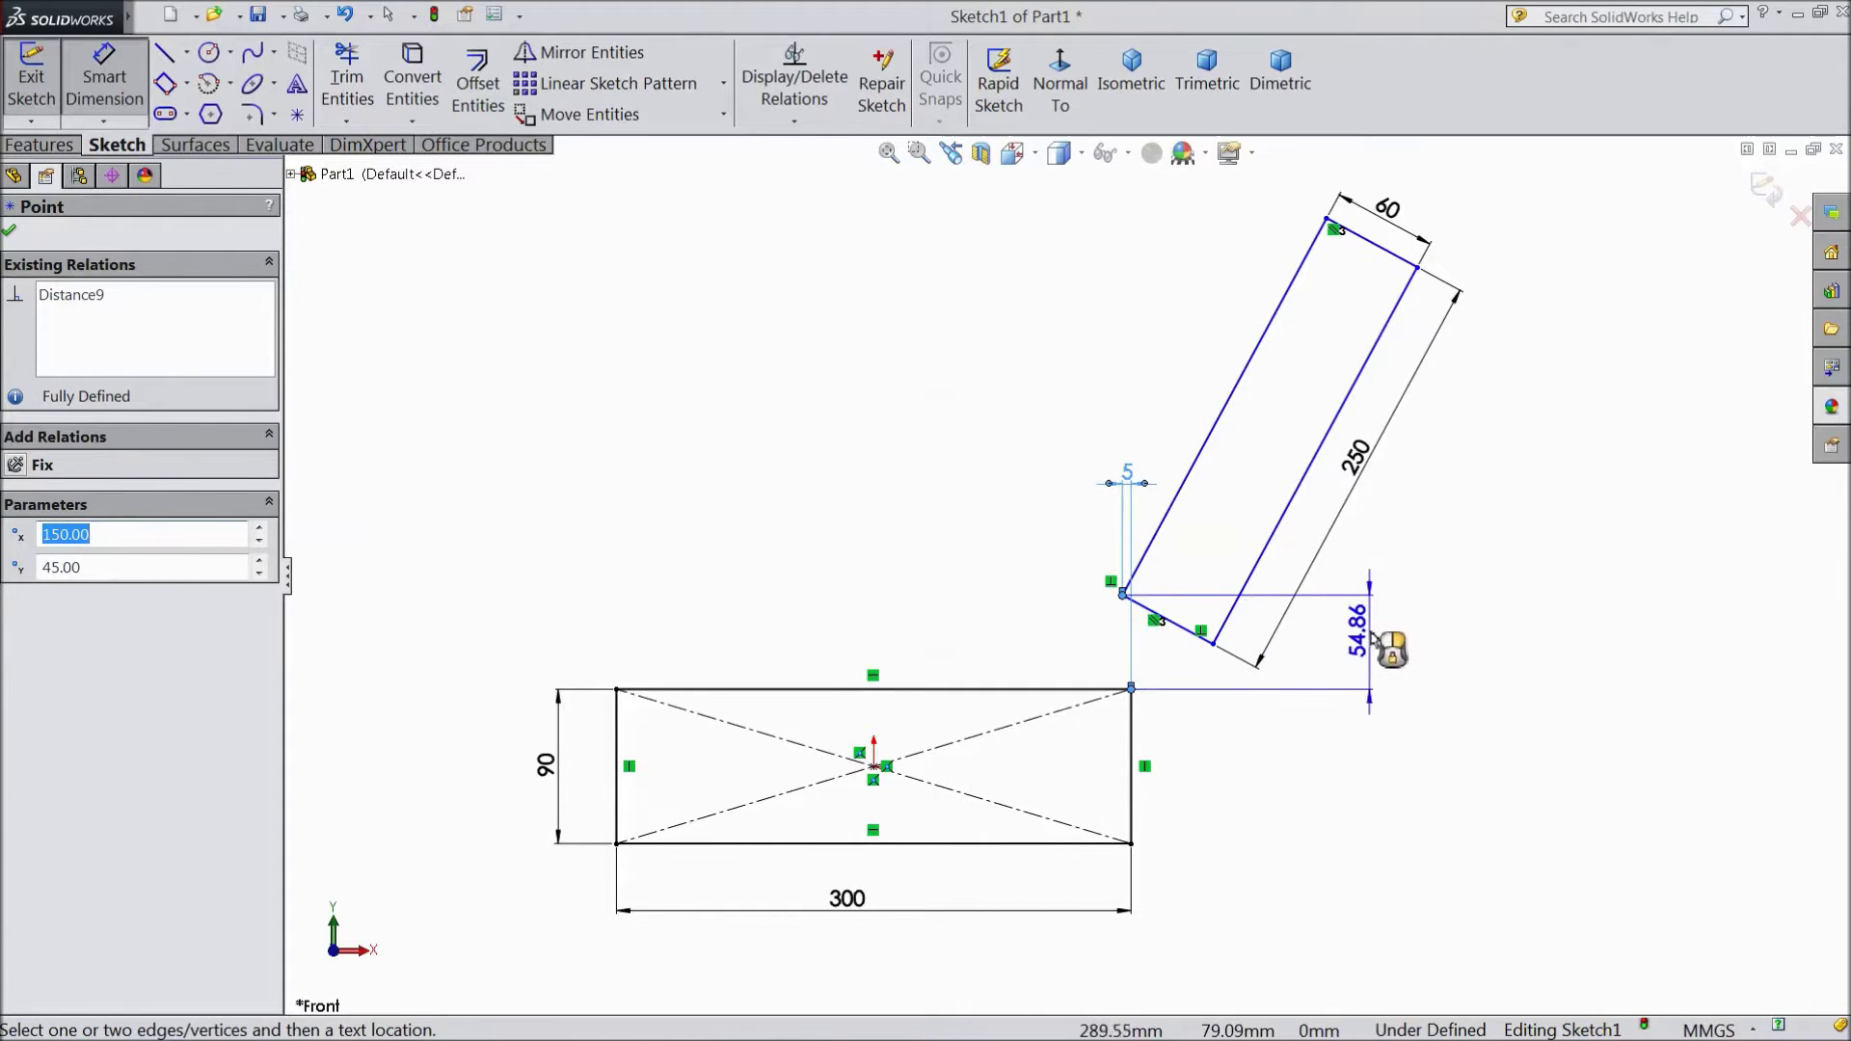
{"action": "left_click", "coordinate": [1388, 644]}
{"action": "type", "text": "55"}
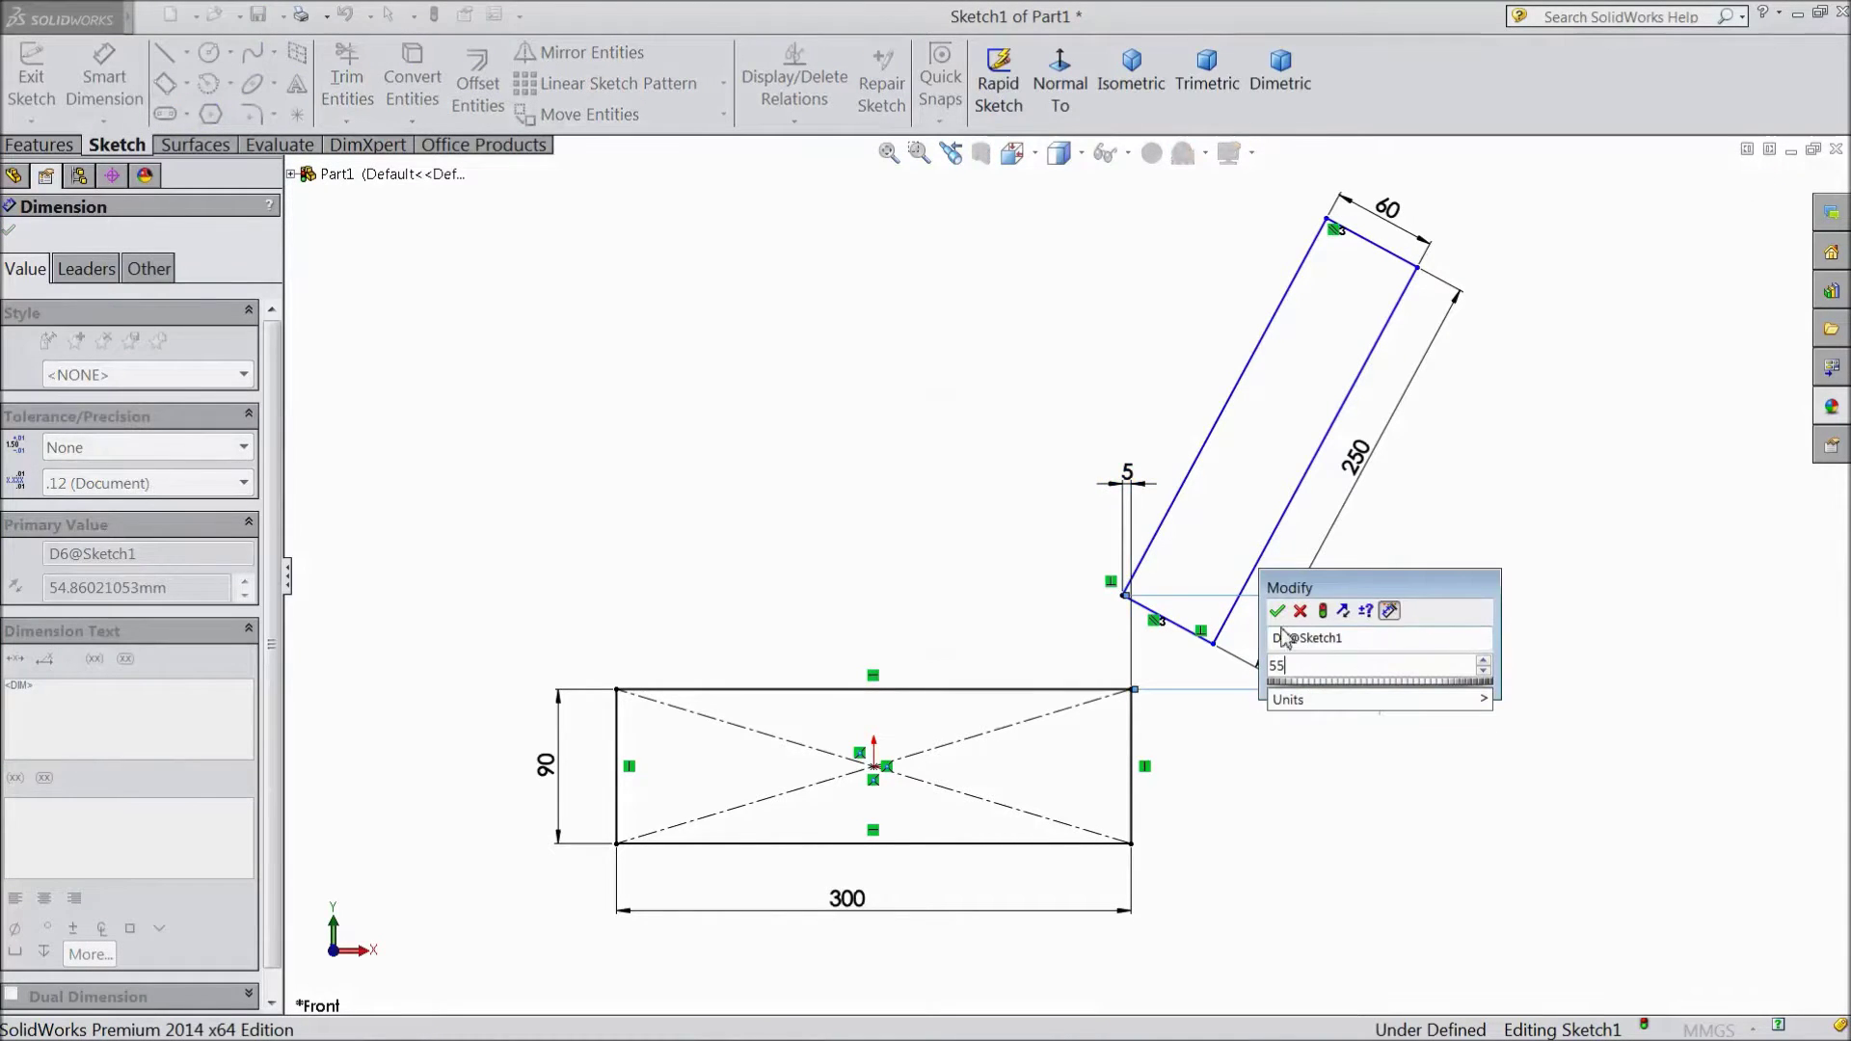
{"action": "left_click", "coordinate": [1277, 611]}
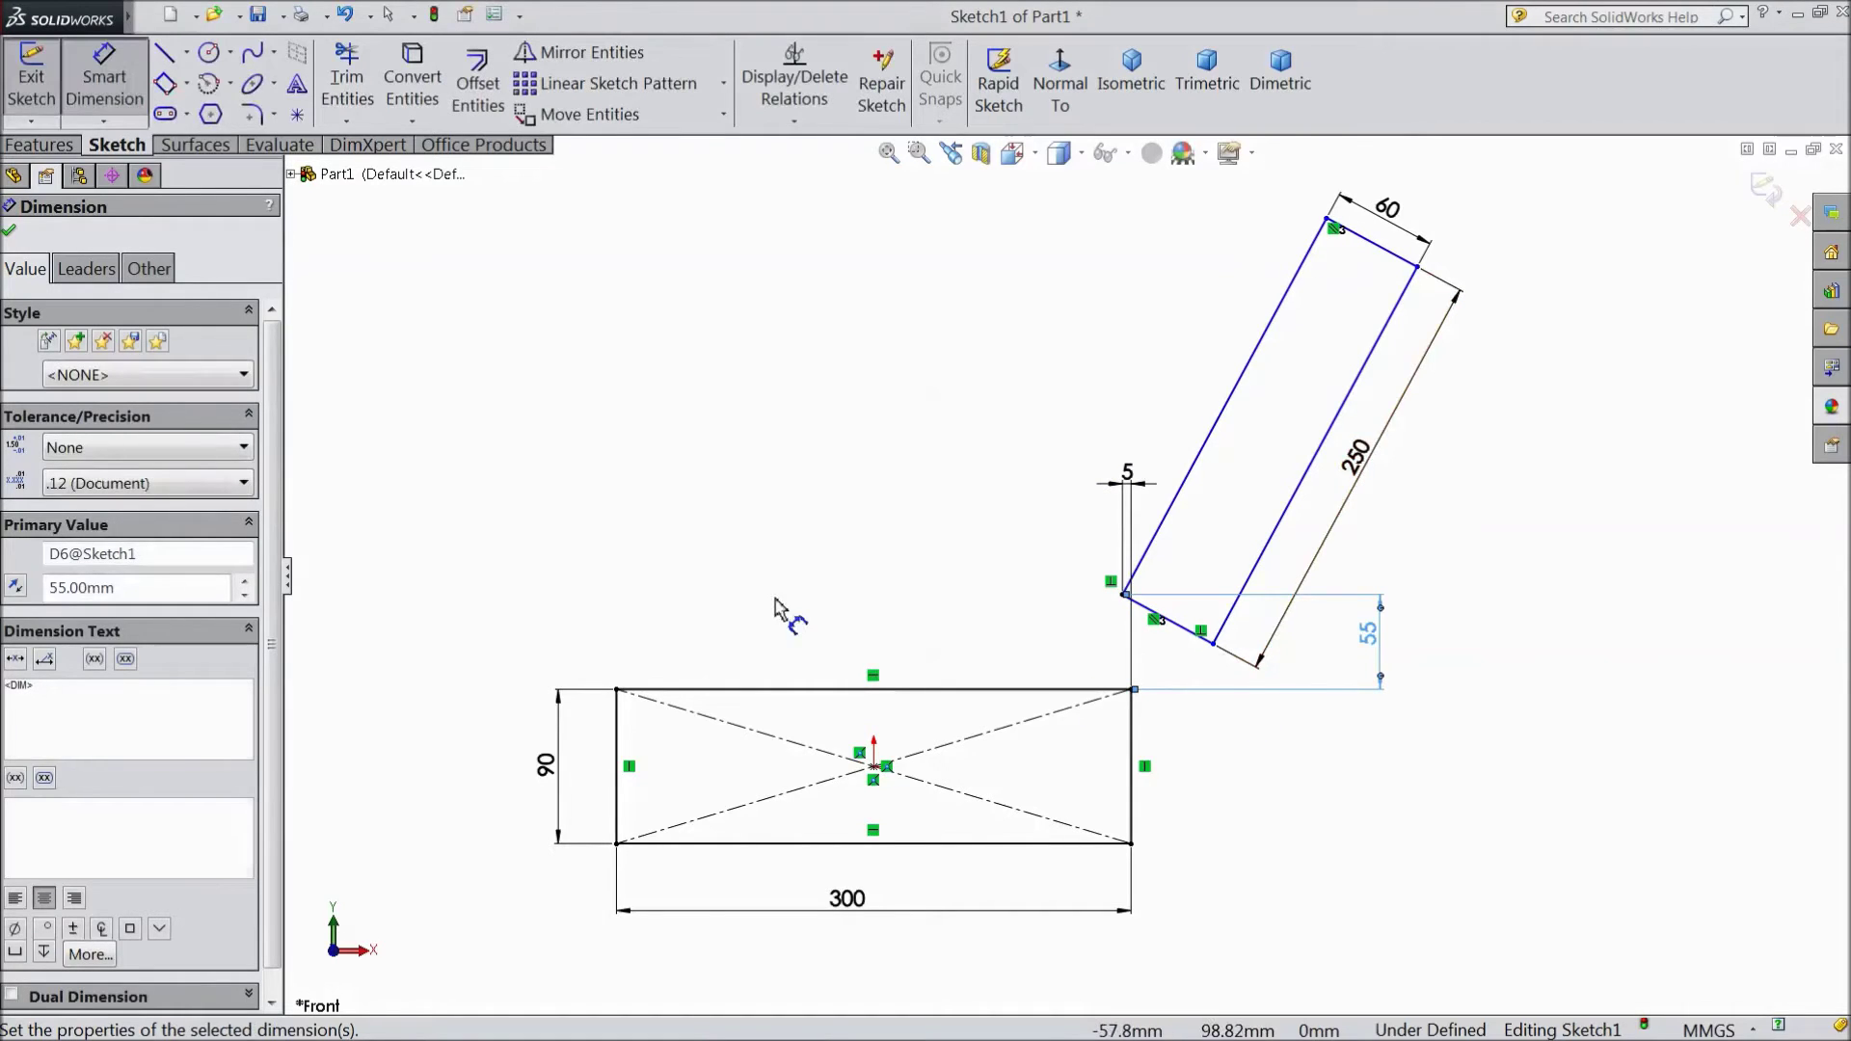
{"action": "left_click", "coordinate": [10, 232]}
{"action": "left_click", "coordinate": [253, 113]}
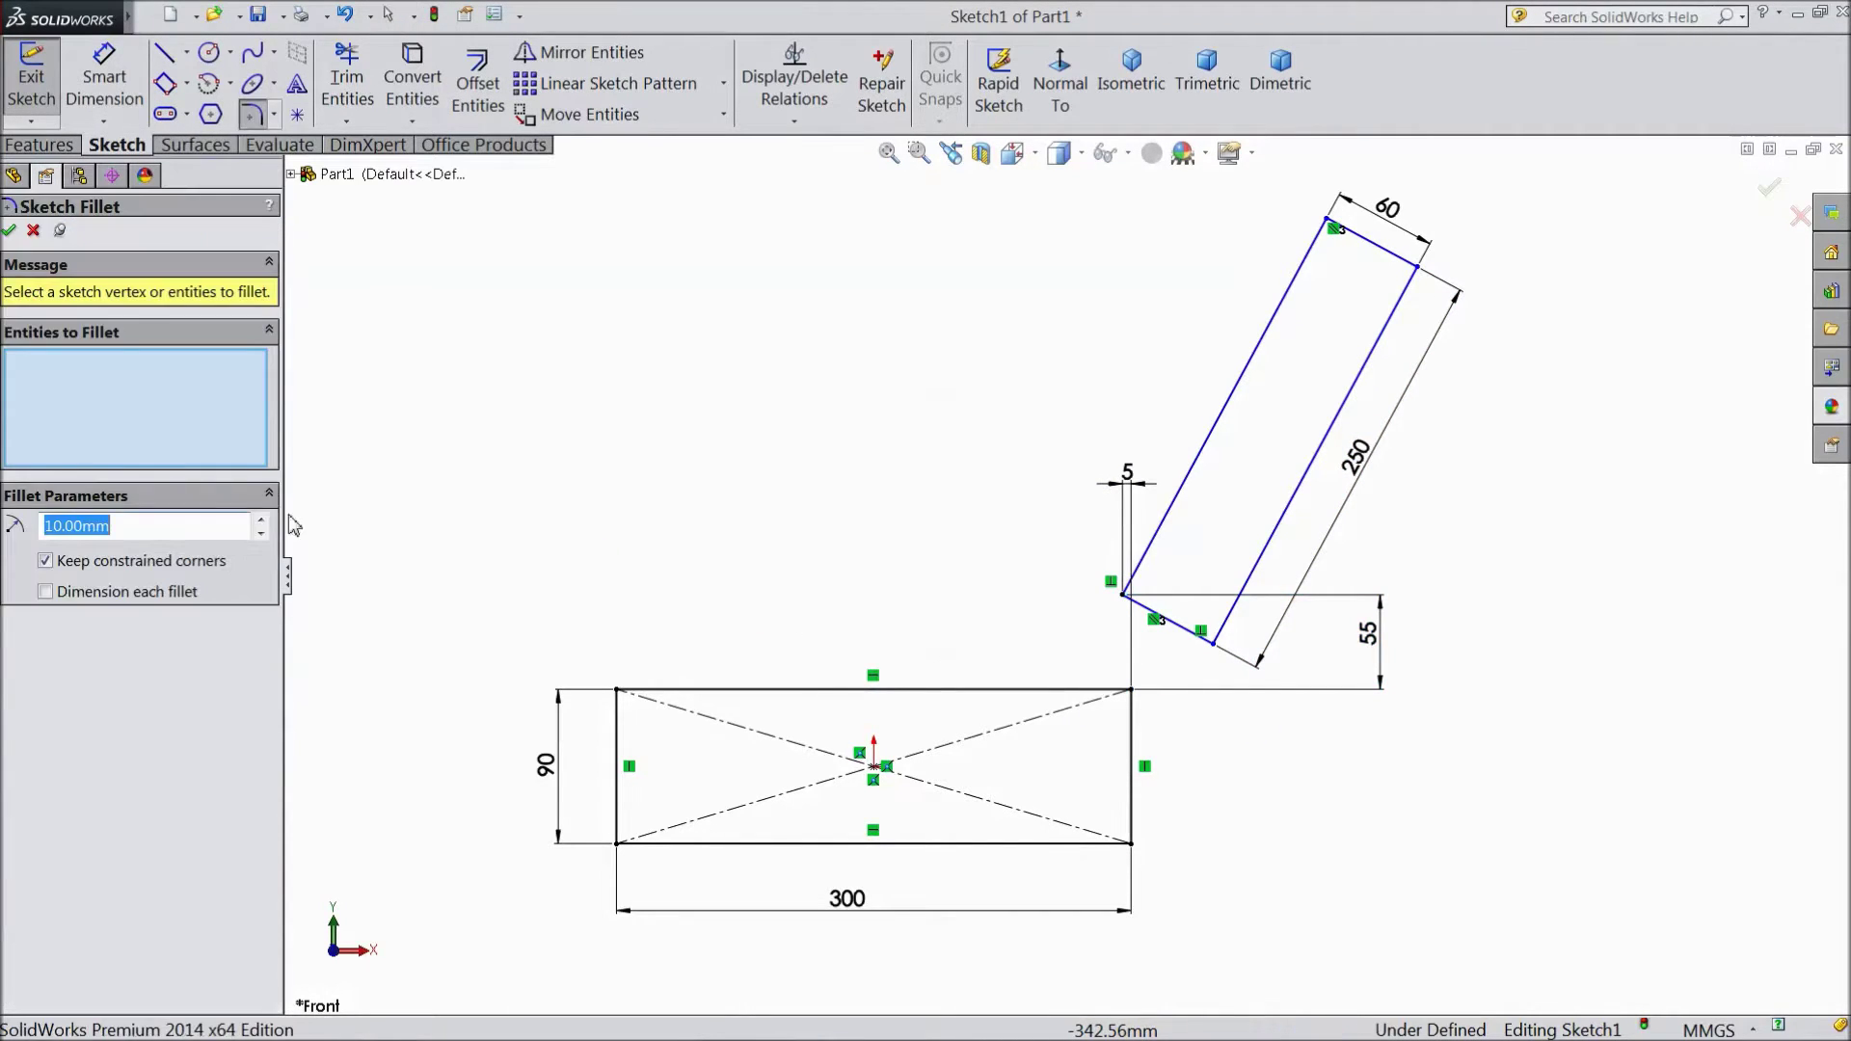
Step: Round all eight corners of both rectangles with 20 mm sketch fillets
{"action": "left_click", "coordinate": [1132, 692]}
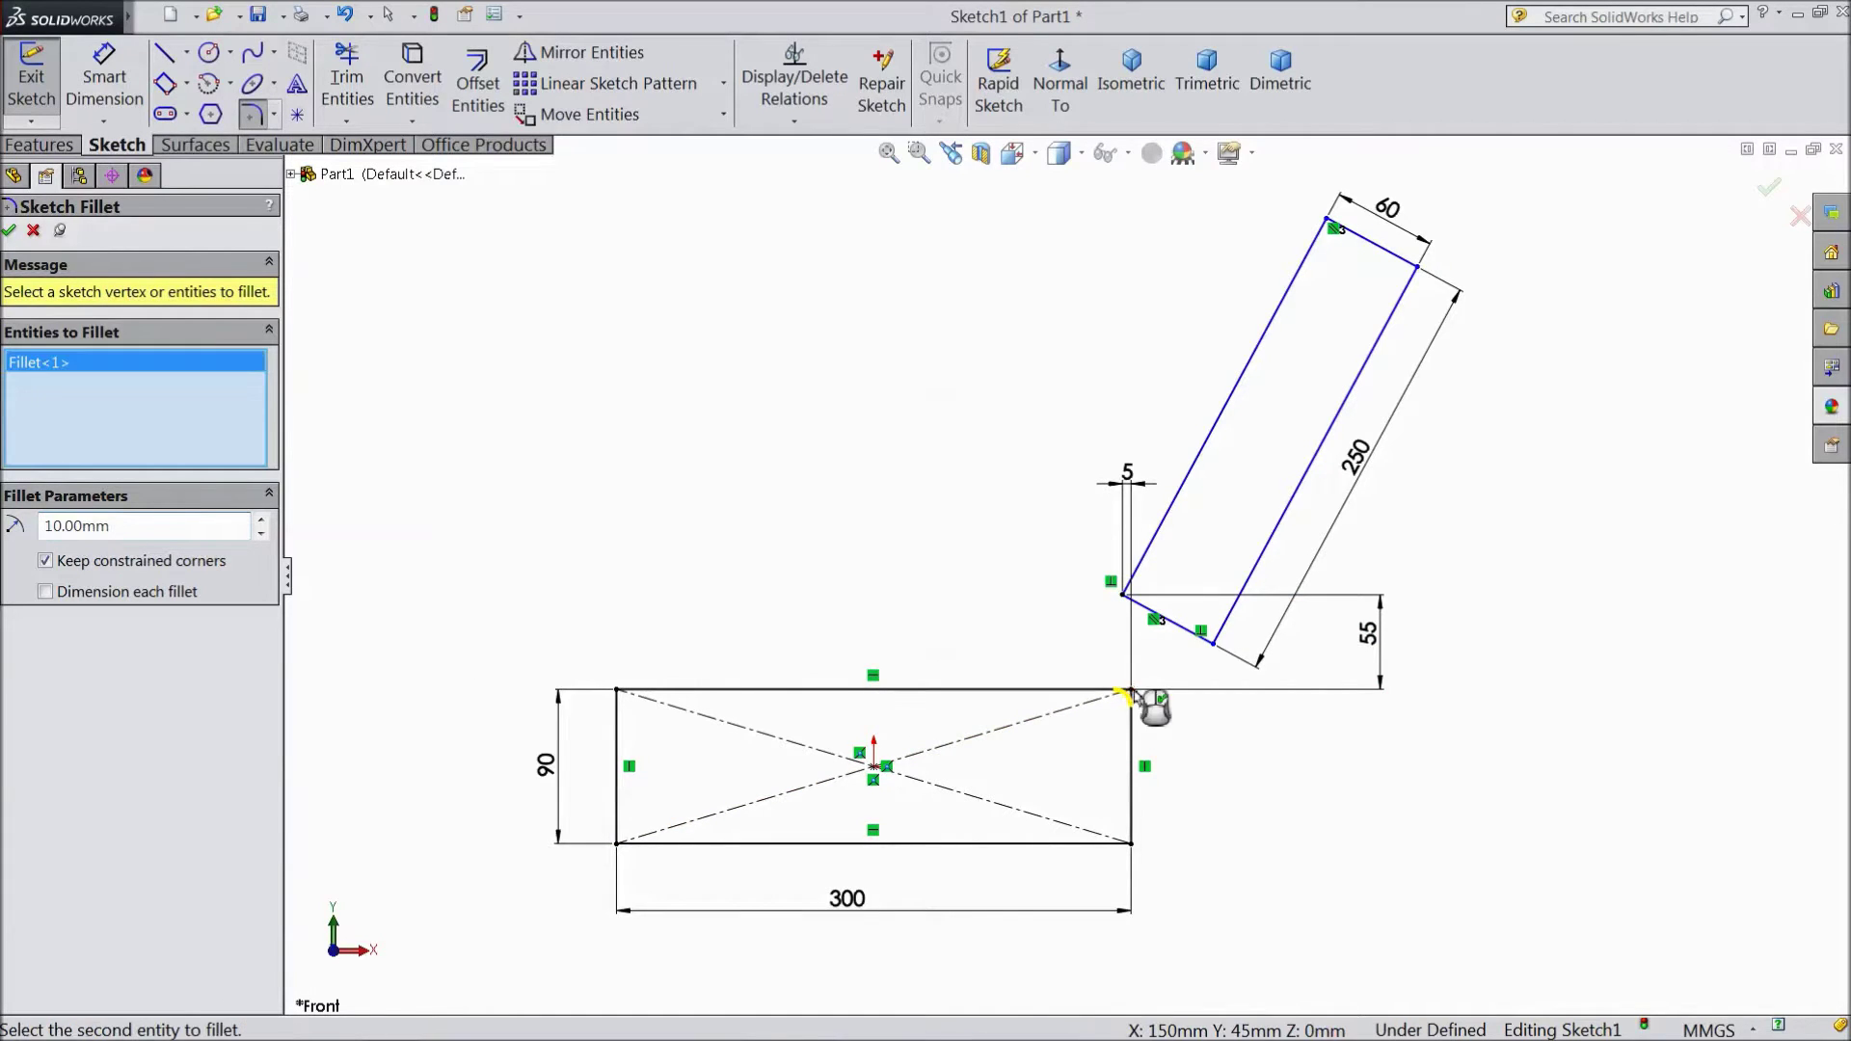
{"action": "left_click", "coordinate": [617, 691]}
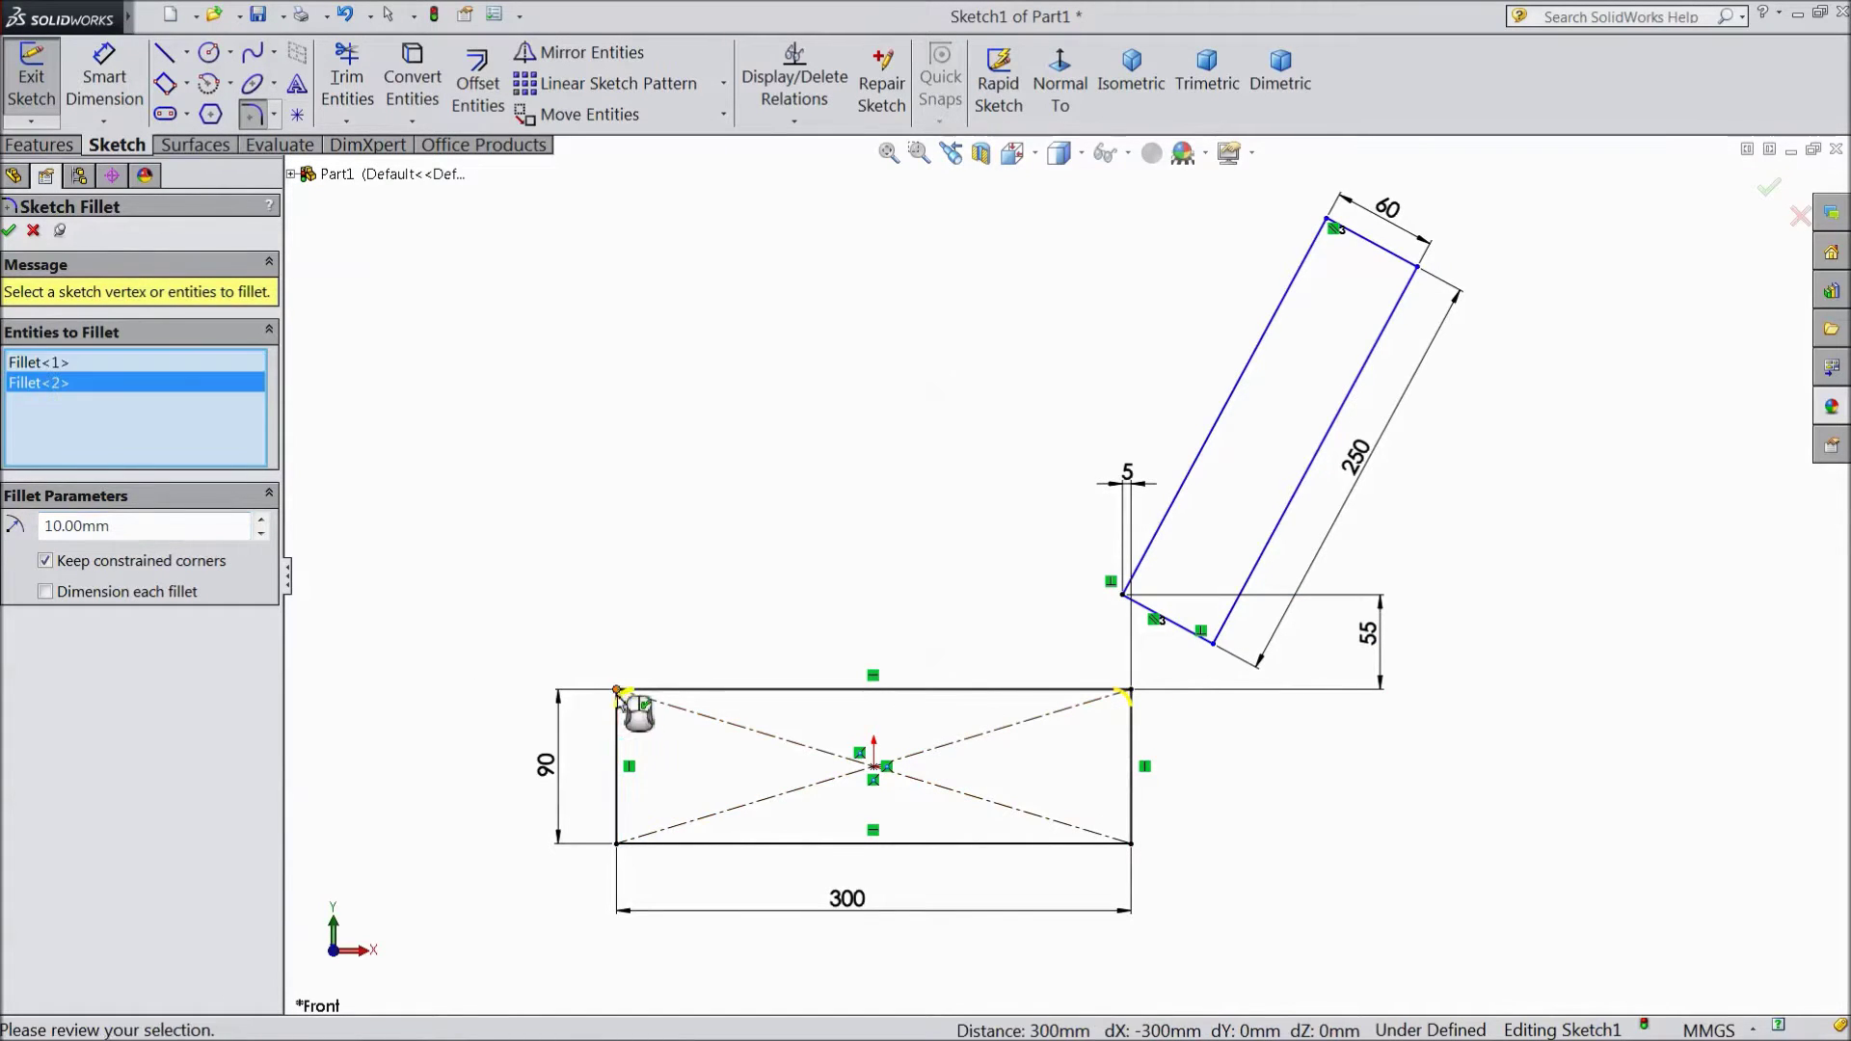
{"action": "left_click", "coordinate": [618, 845]}
{"action": "left_click", "coordinate": [1130, 843]}
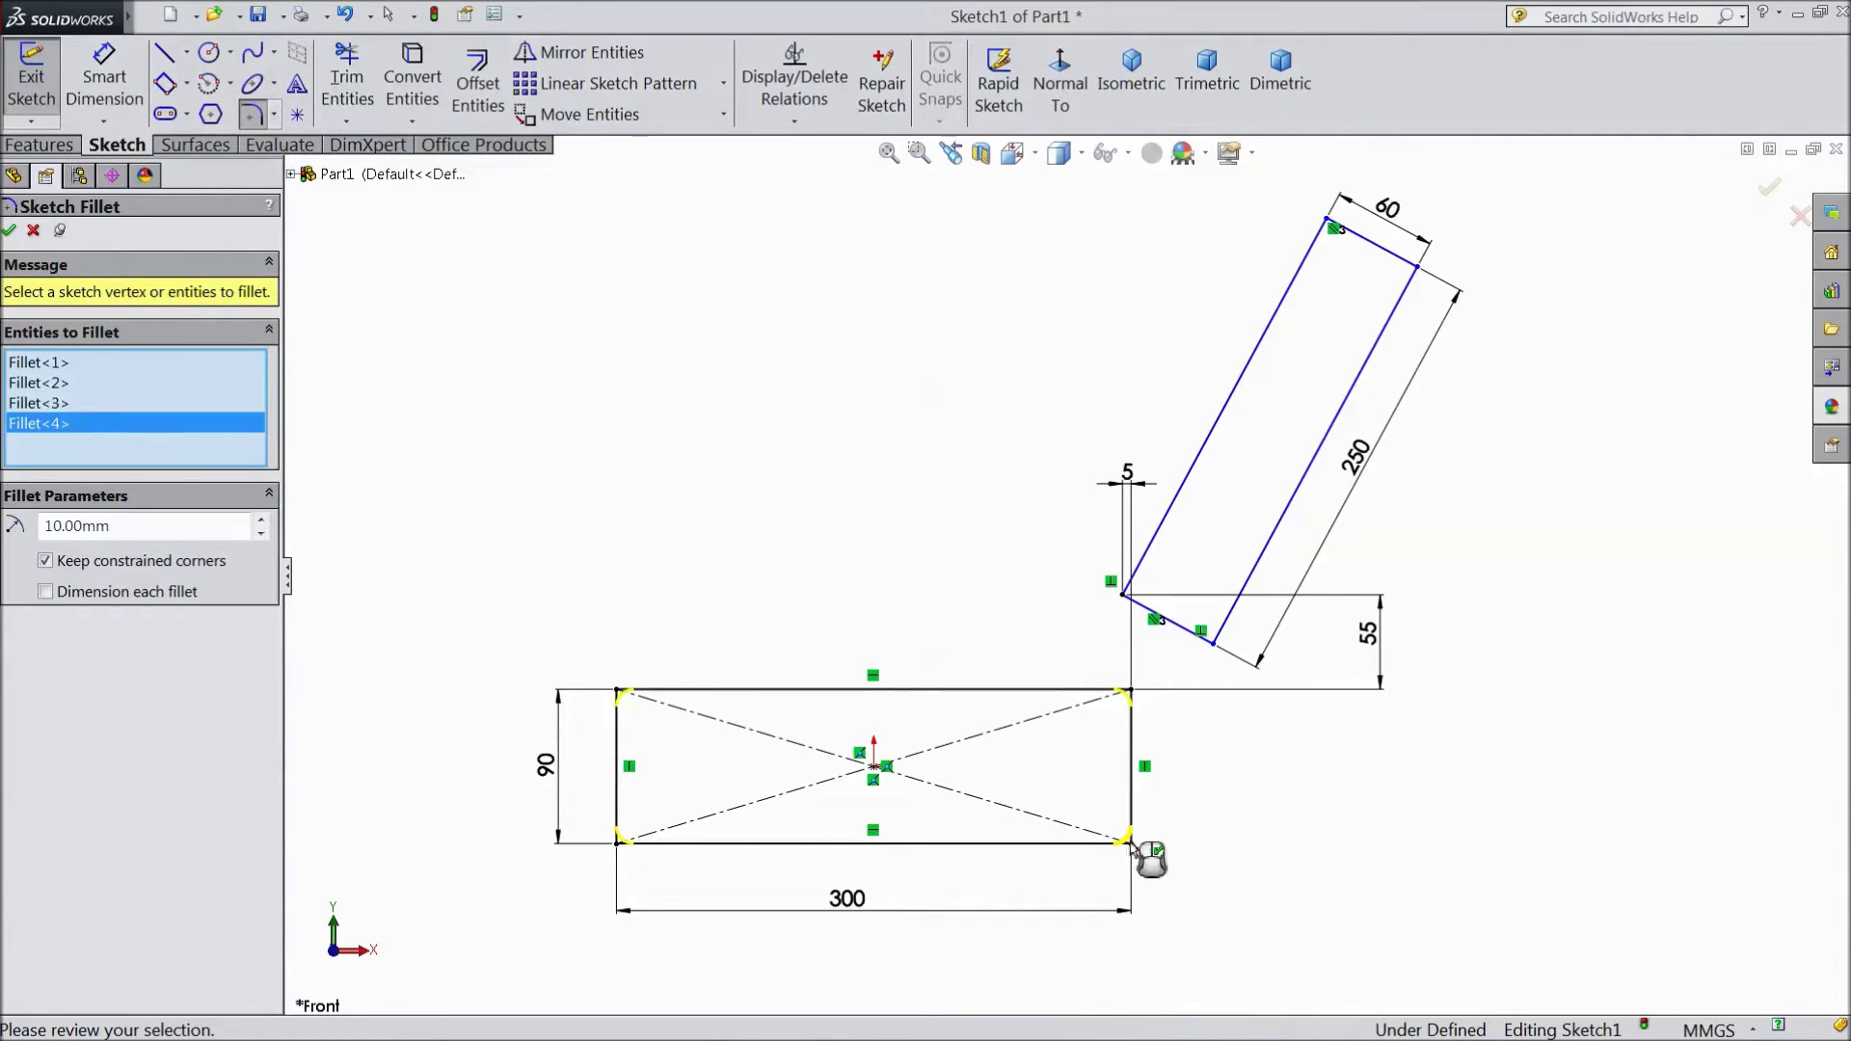
{"action": "left_click", "coordinate": [1214, 643]}
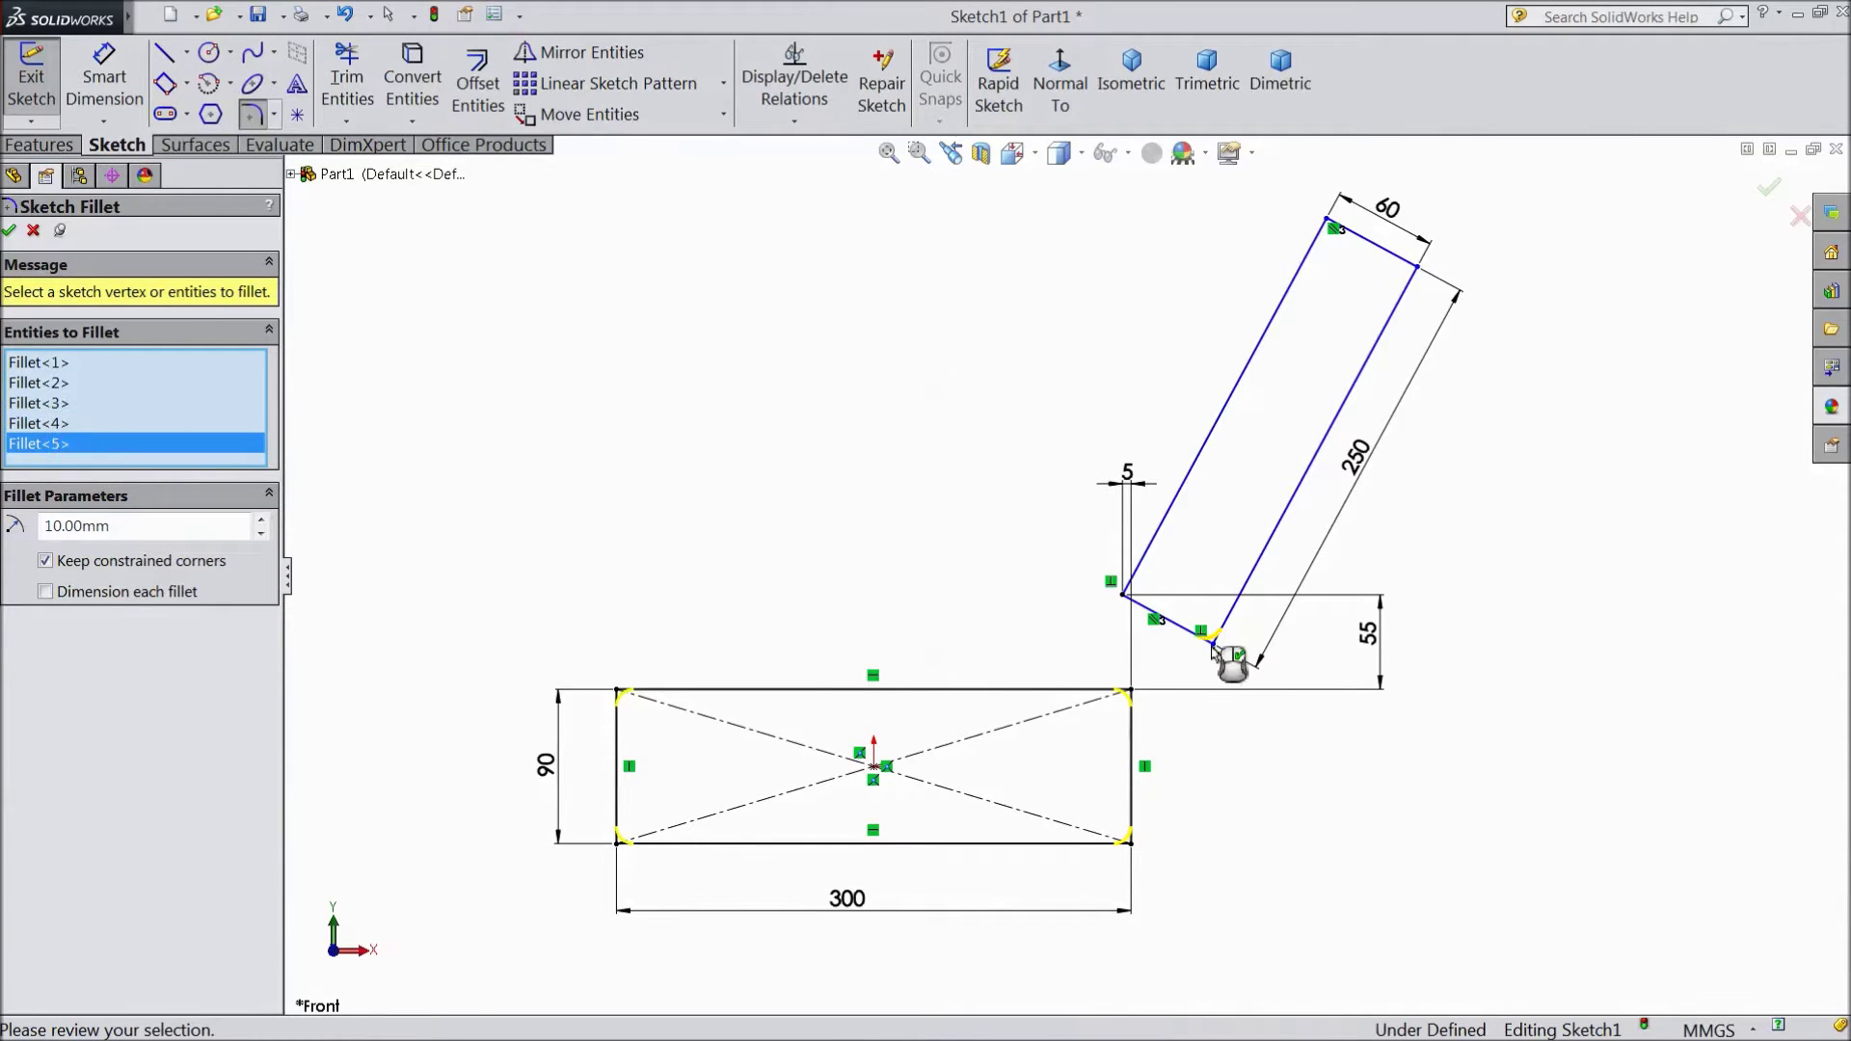
{"action": "left_click", "coordinate": [1125, 595]}
{"action": "left_click", "coordinate": [1327, 222]}
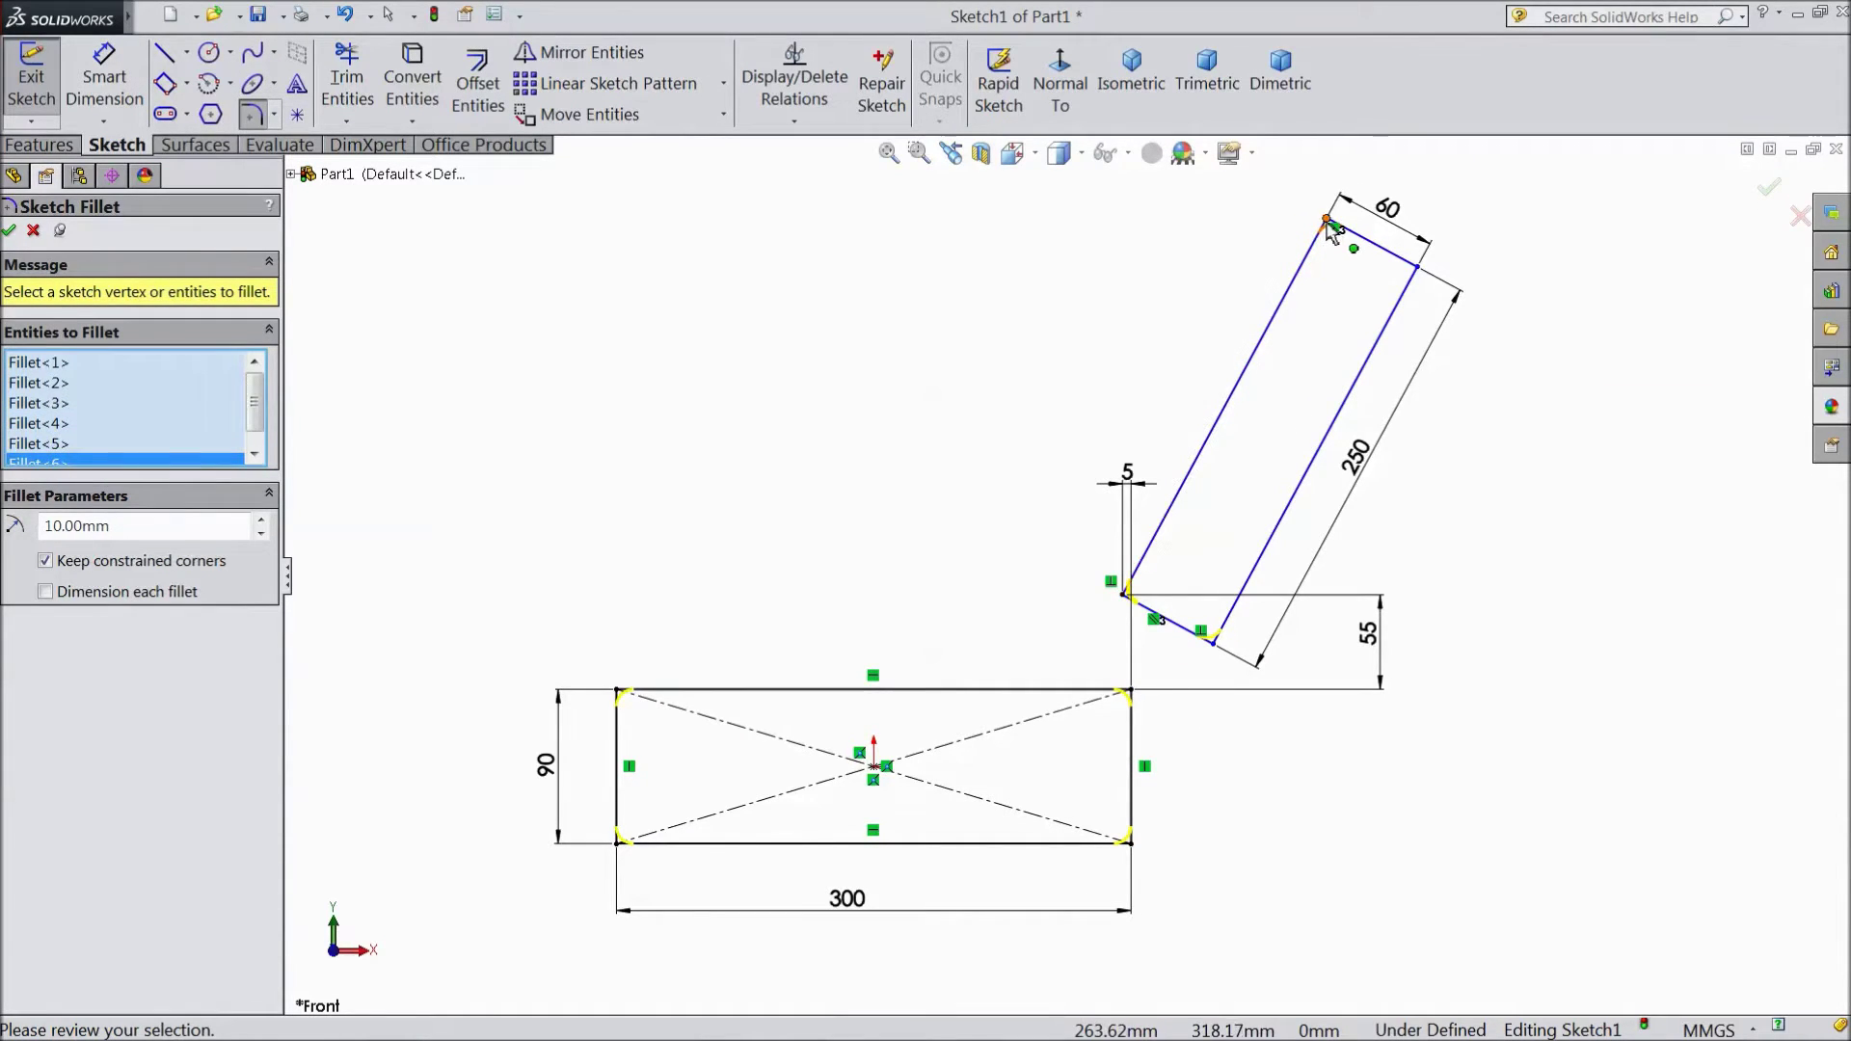
{"action": "left_click", "coordinate": [1416, 269]}
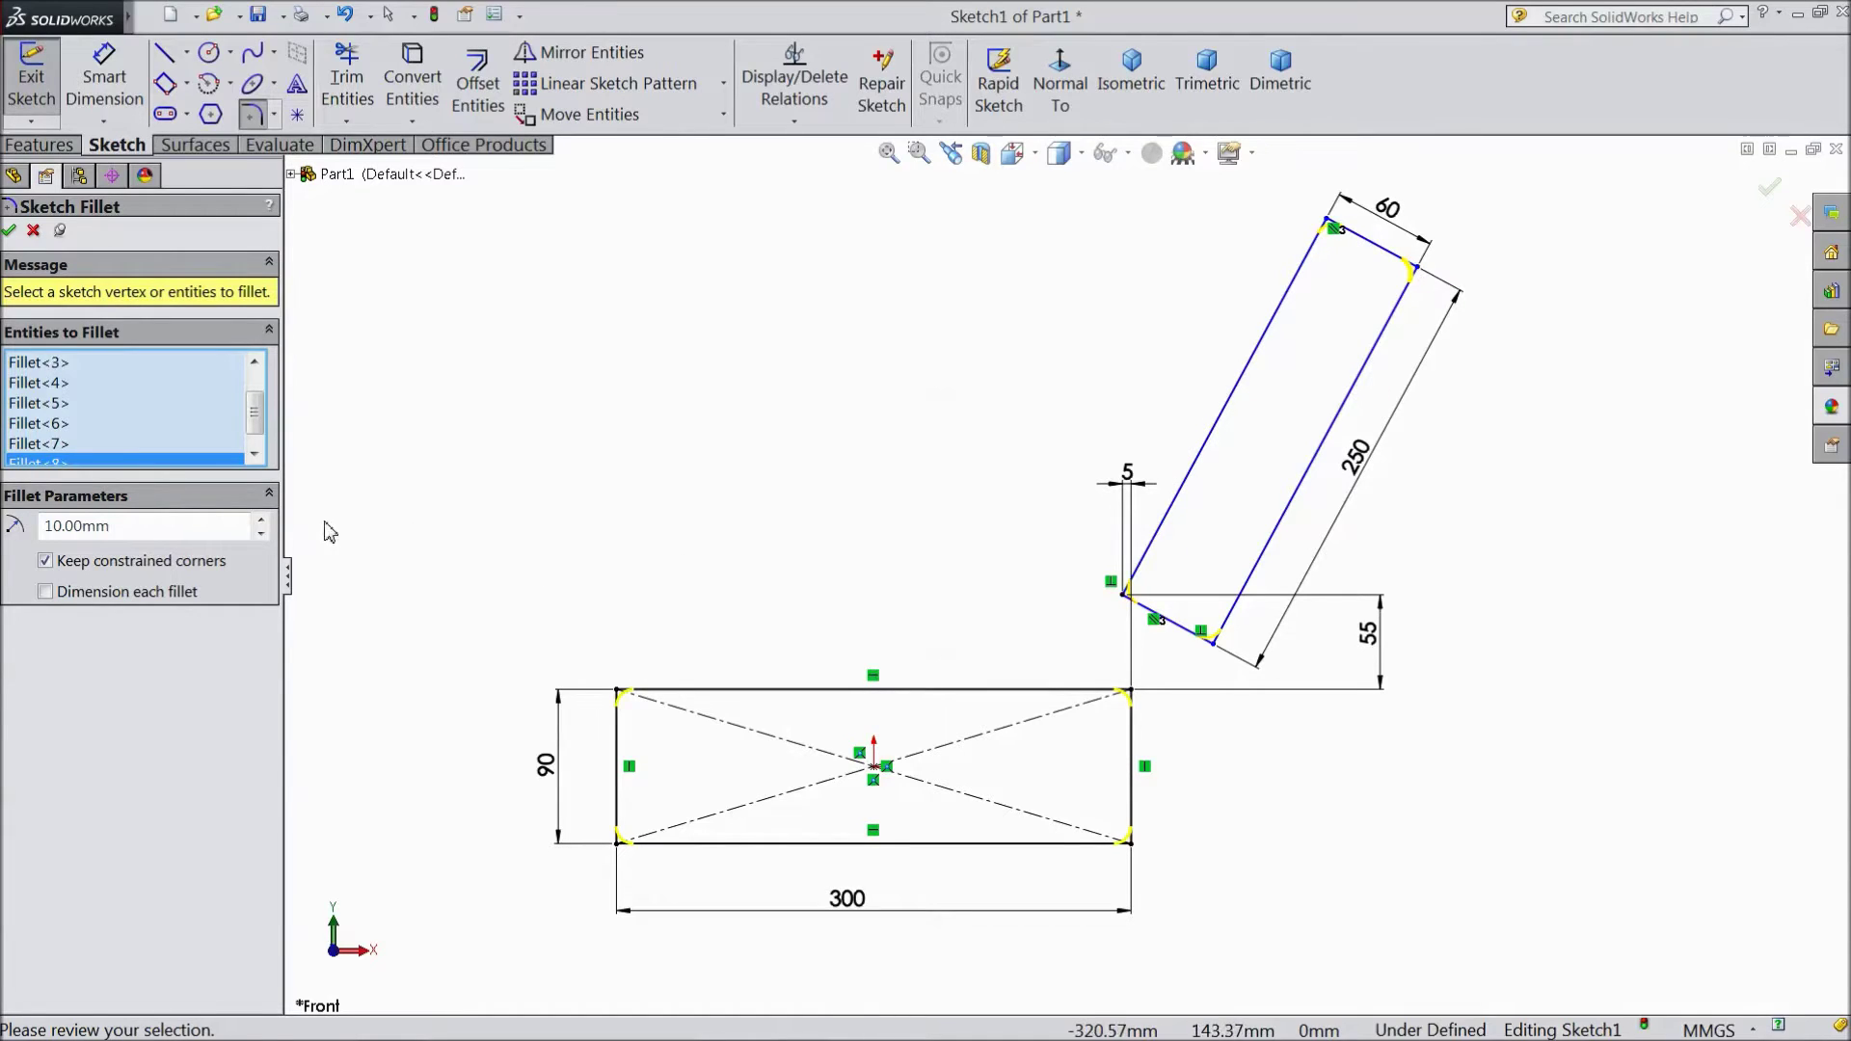
{"action": "left_click", "coordinate": [261, 519]}
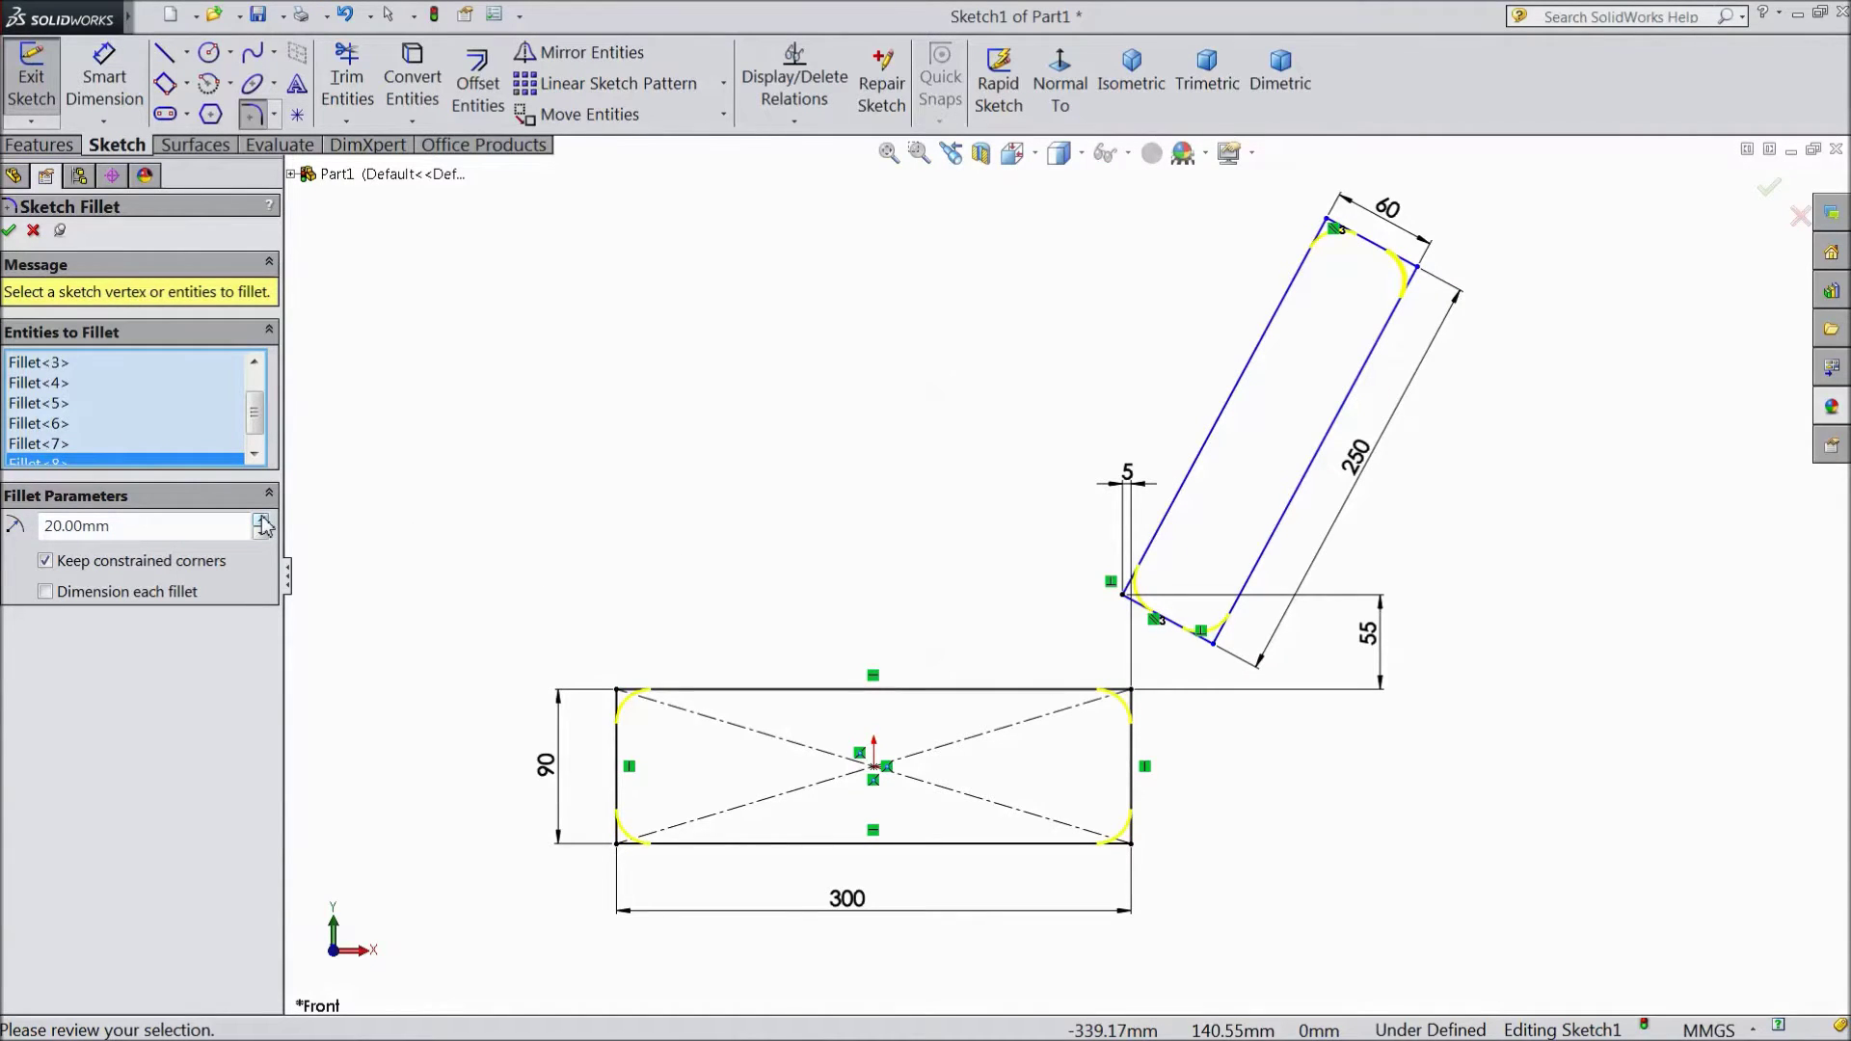
{"action": "left_click", "coordinate": [10, 232]}
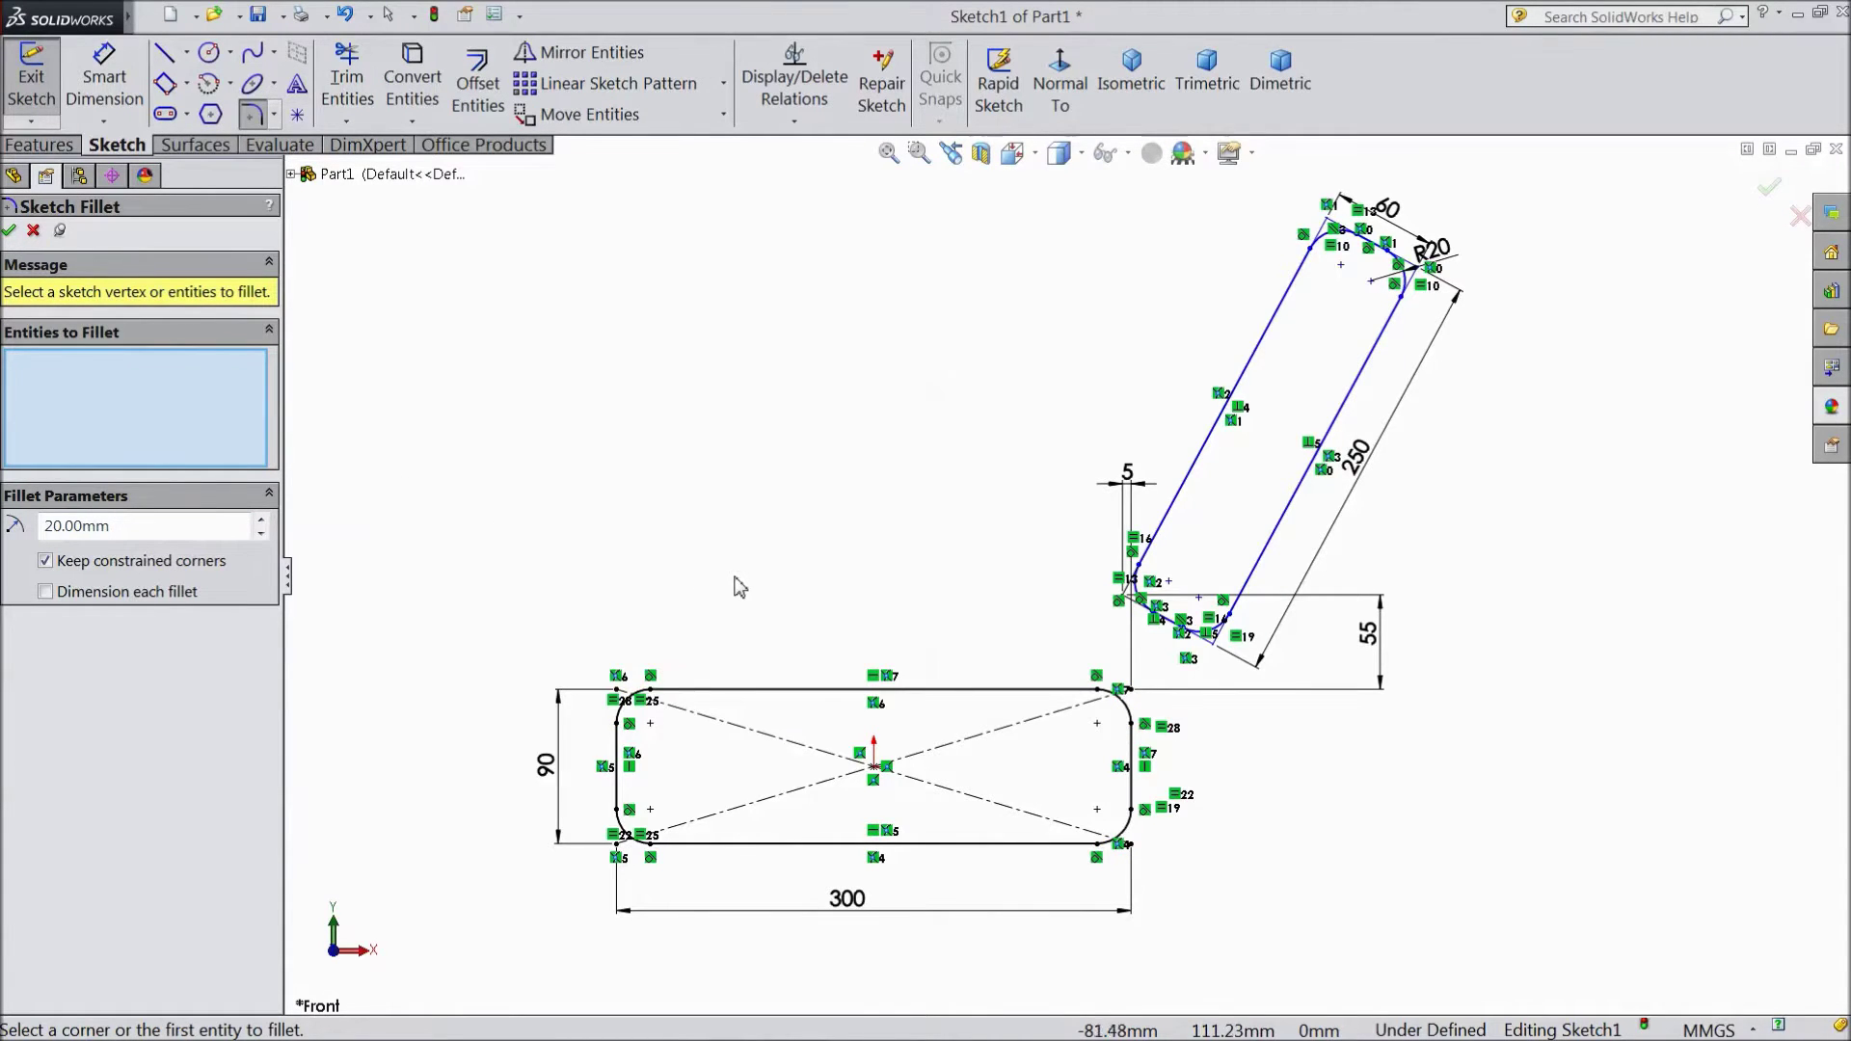
{"action": "left_click", "coordinate": [10, 232]}
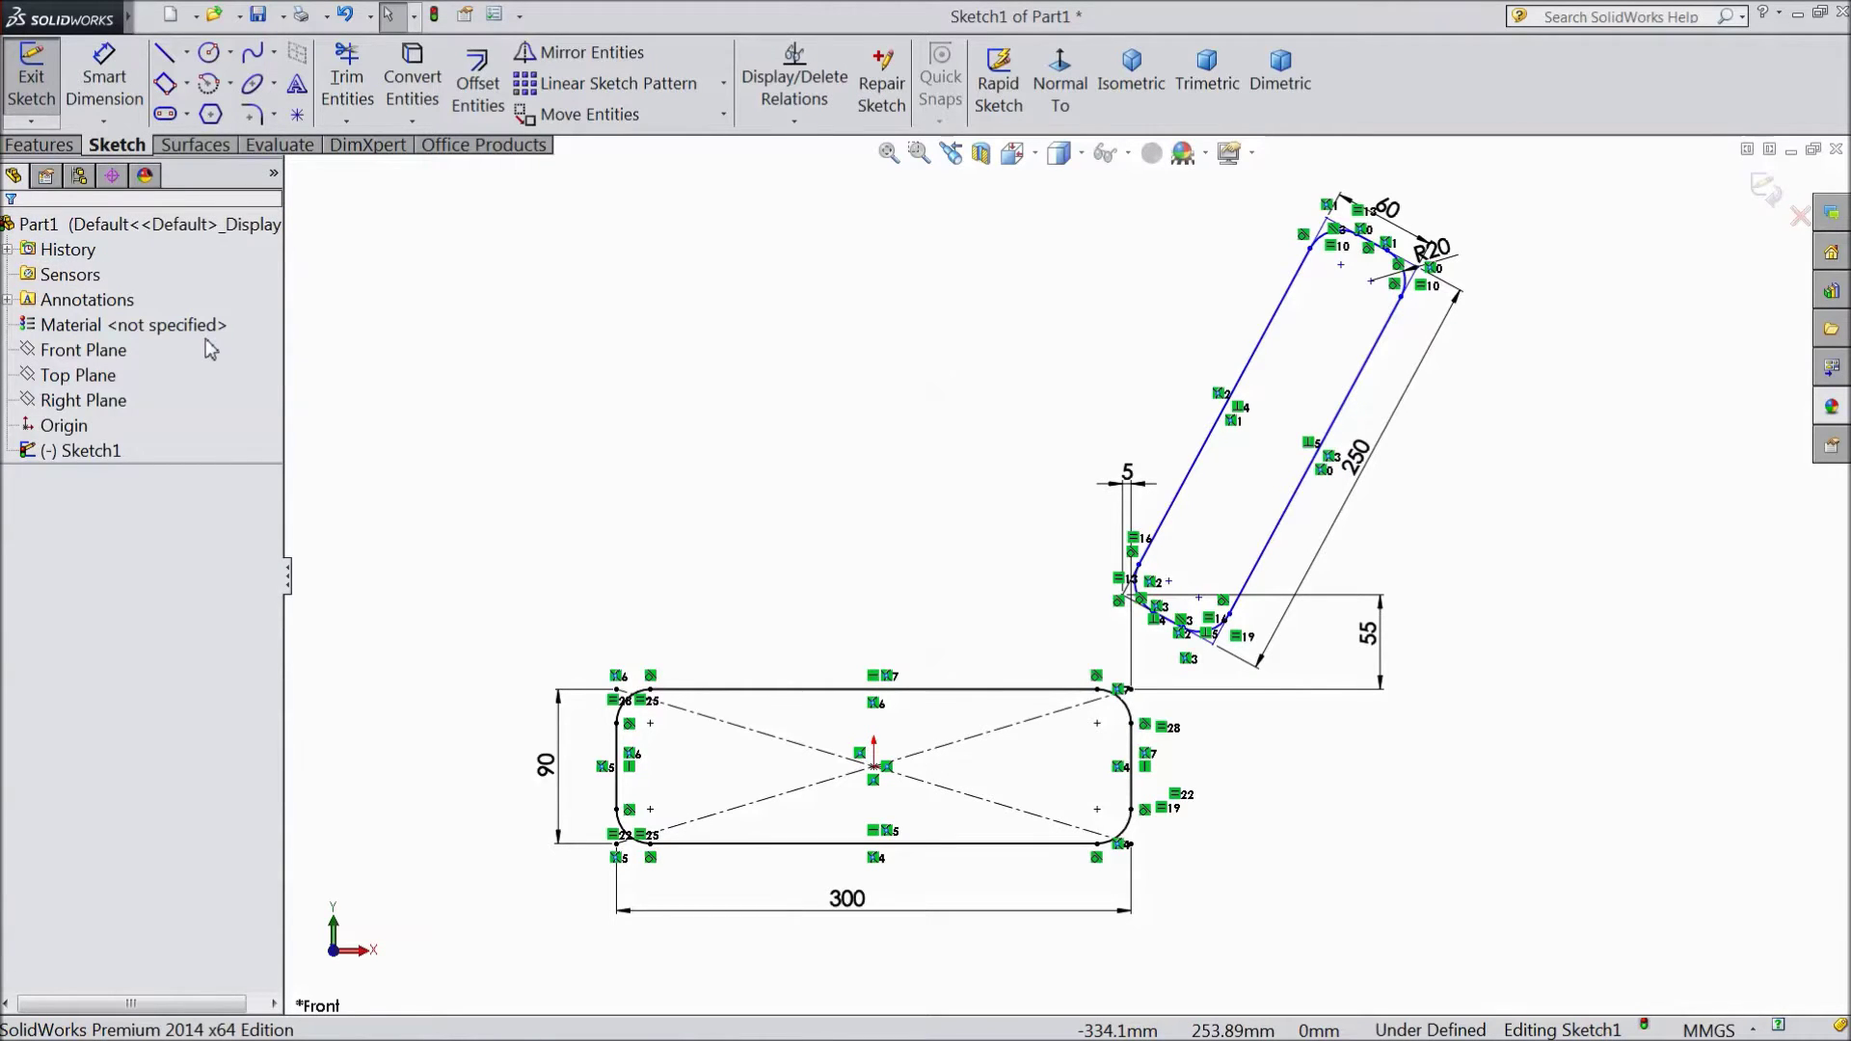
{"action": "left_click", "coordinate": [38, 144]}
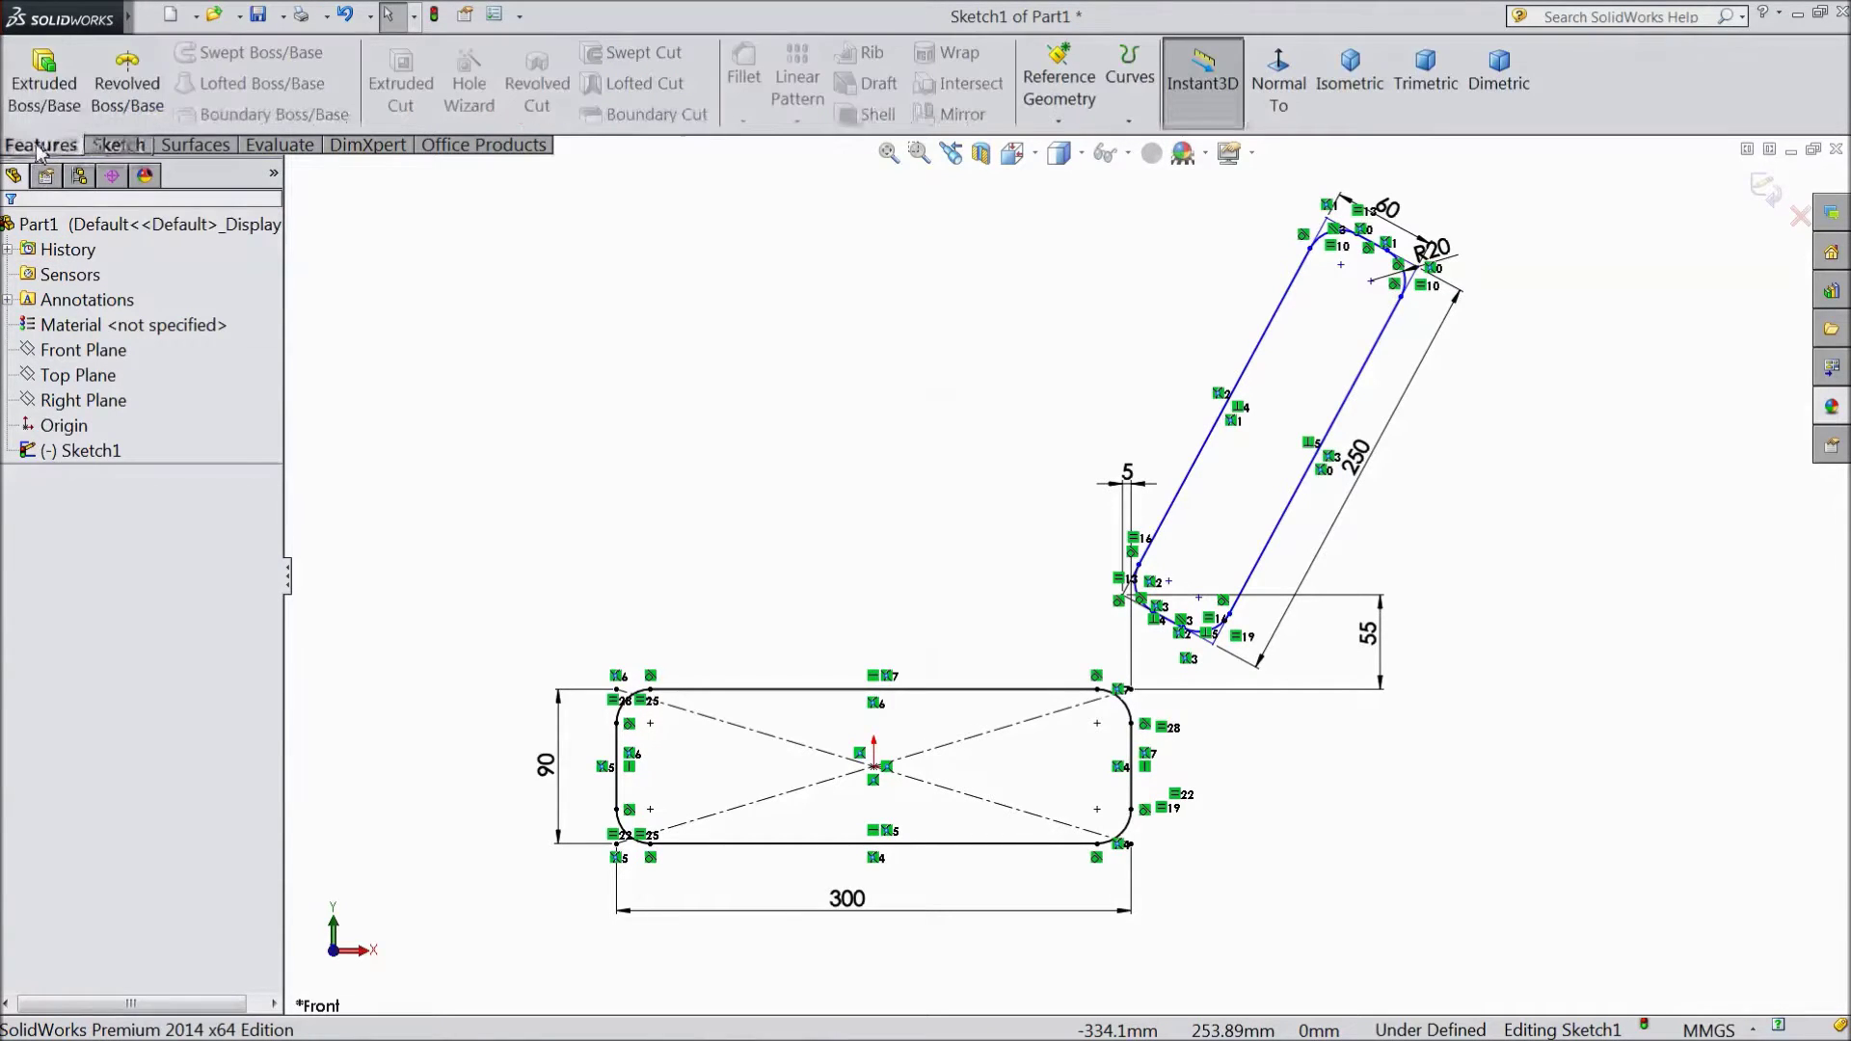
Step: Extrude the sketch 330 mm with a Mid Plane end condition
{"action": "left_click", "coordinate": [43, 86]}
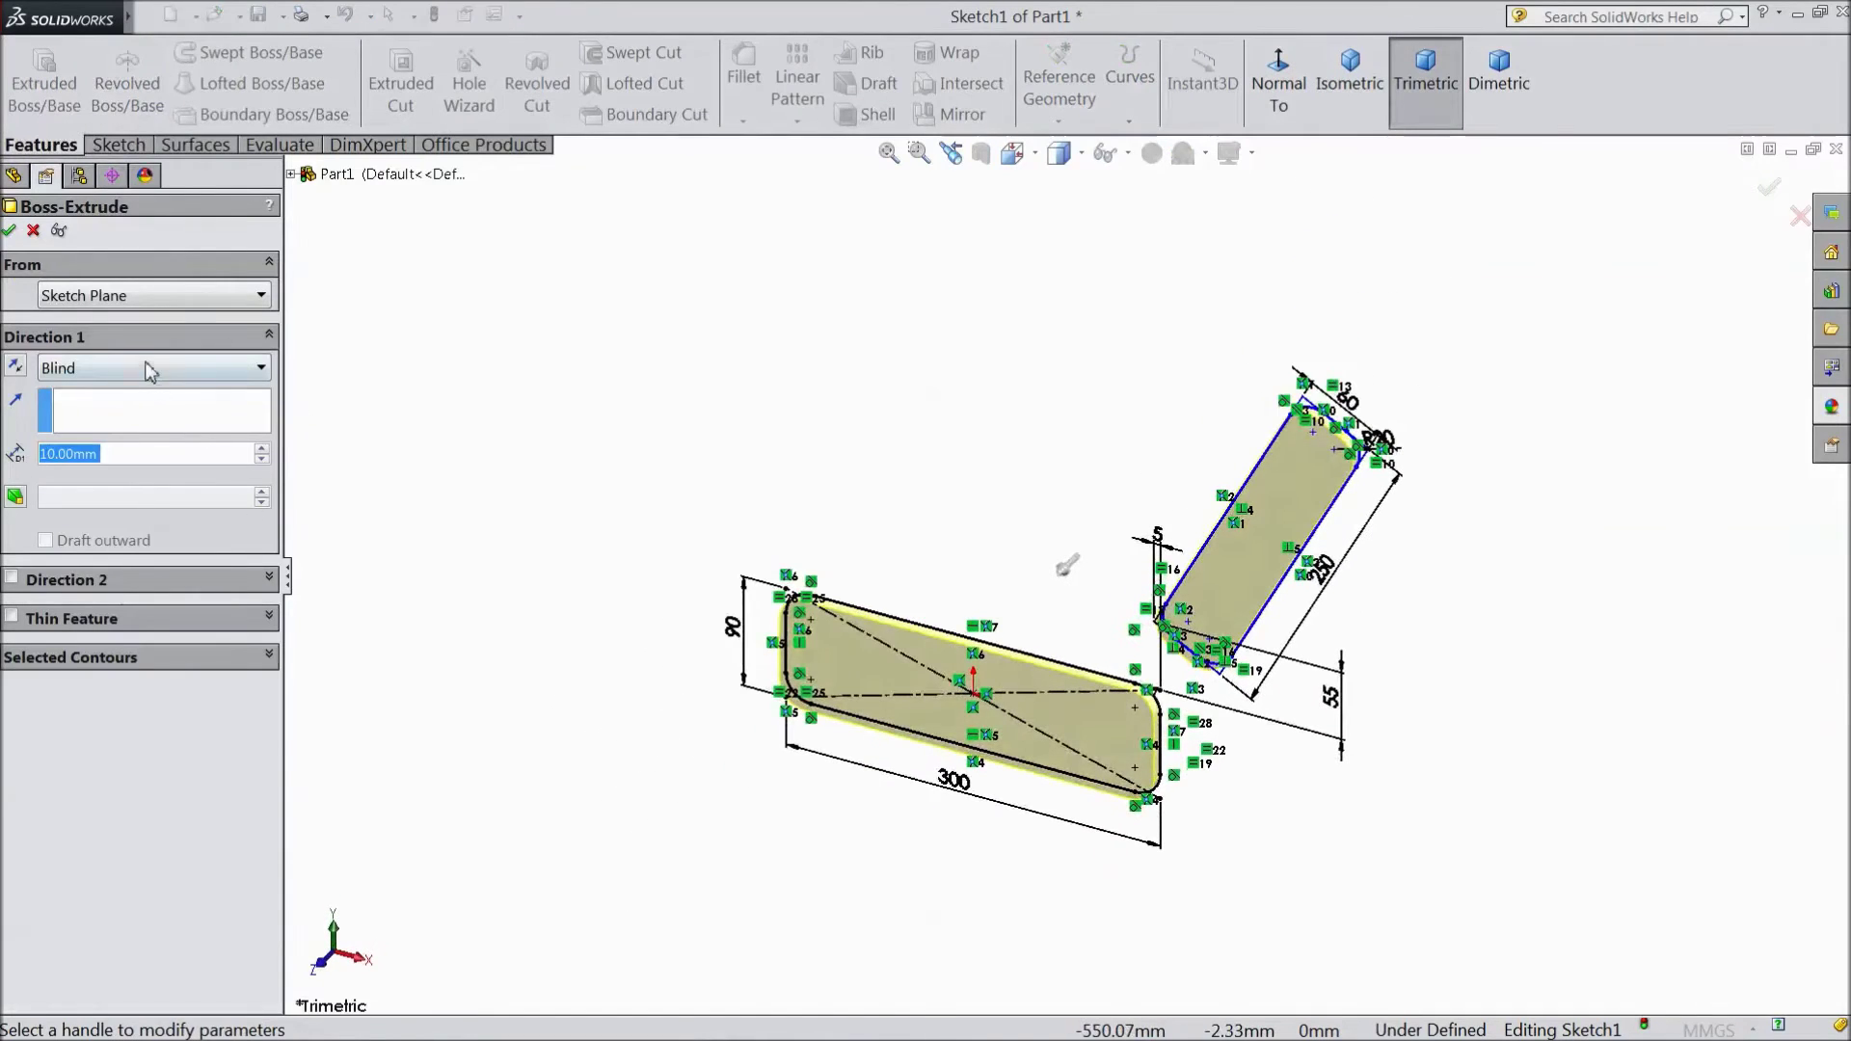
{"action": "left_click", "coordinate": [149, 368]}
{"action": "left_click", "coordinate": [98, 485]}
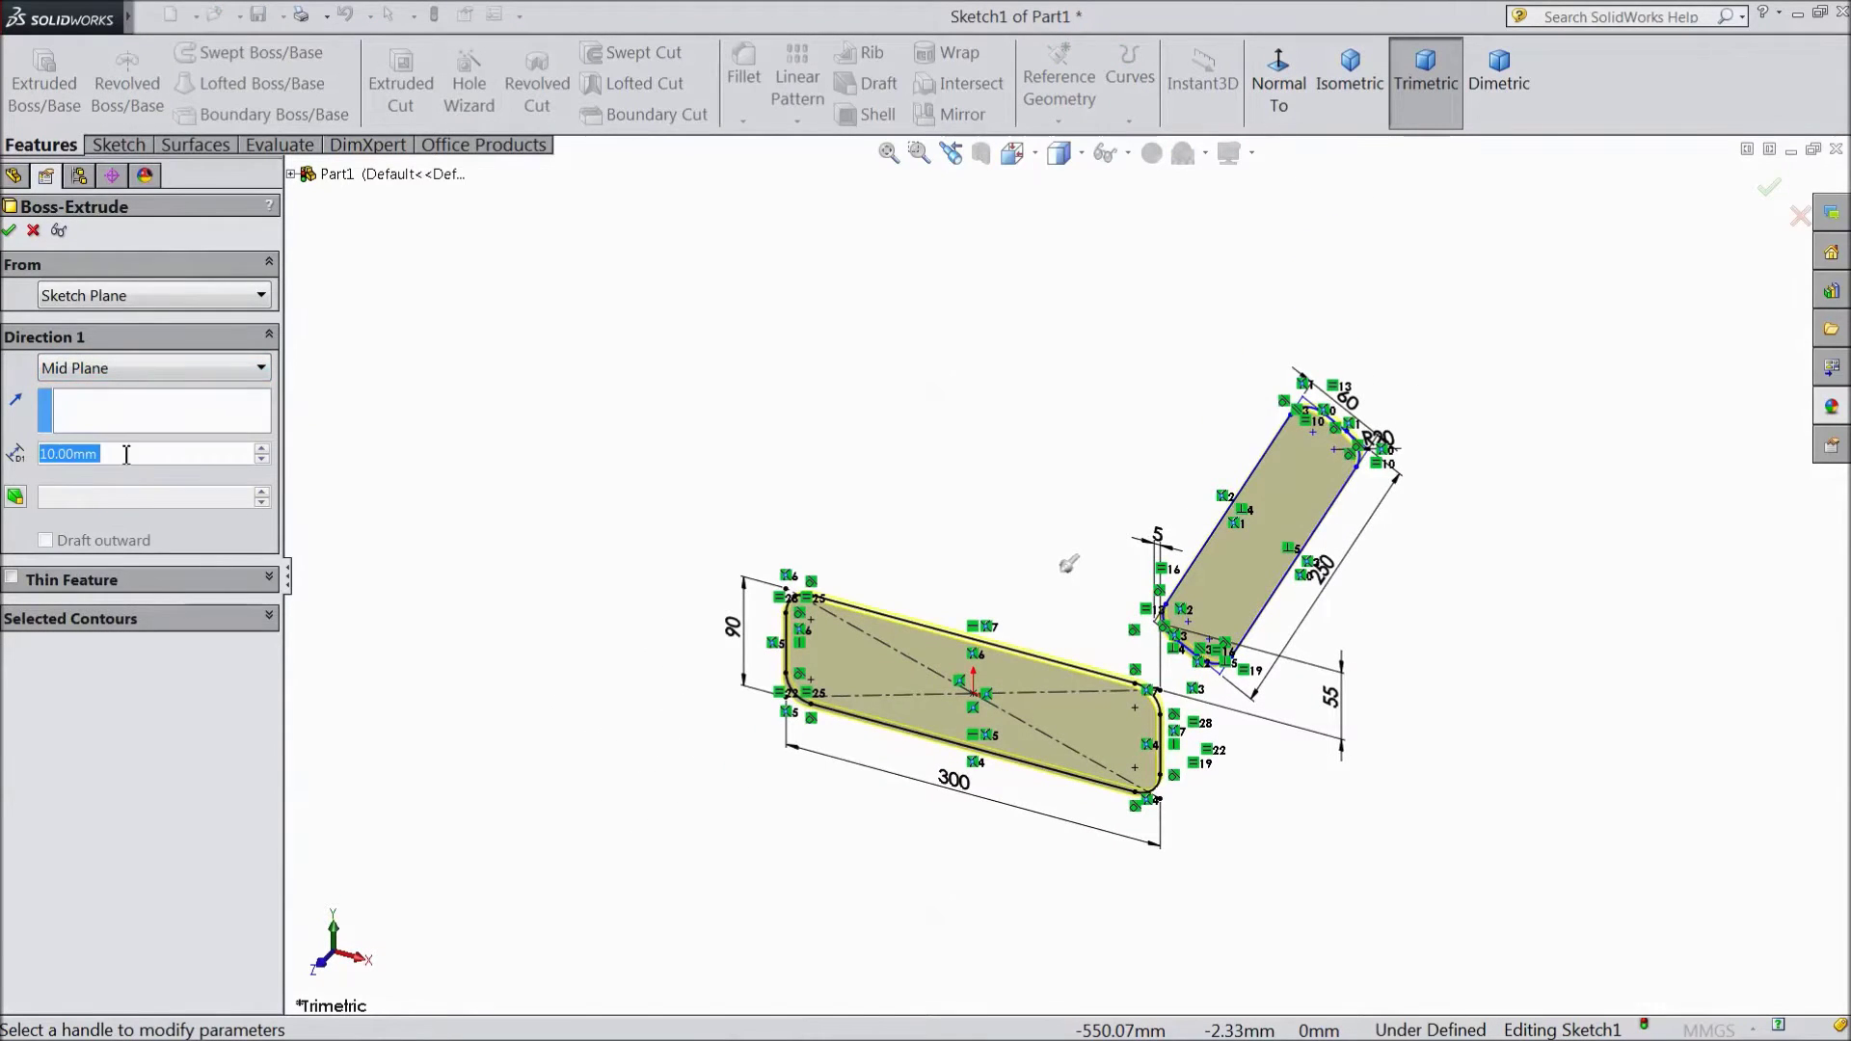
{"action": "type", "text": "330"}
{"action": "key", "text": "Return"}
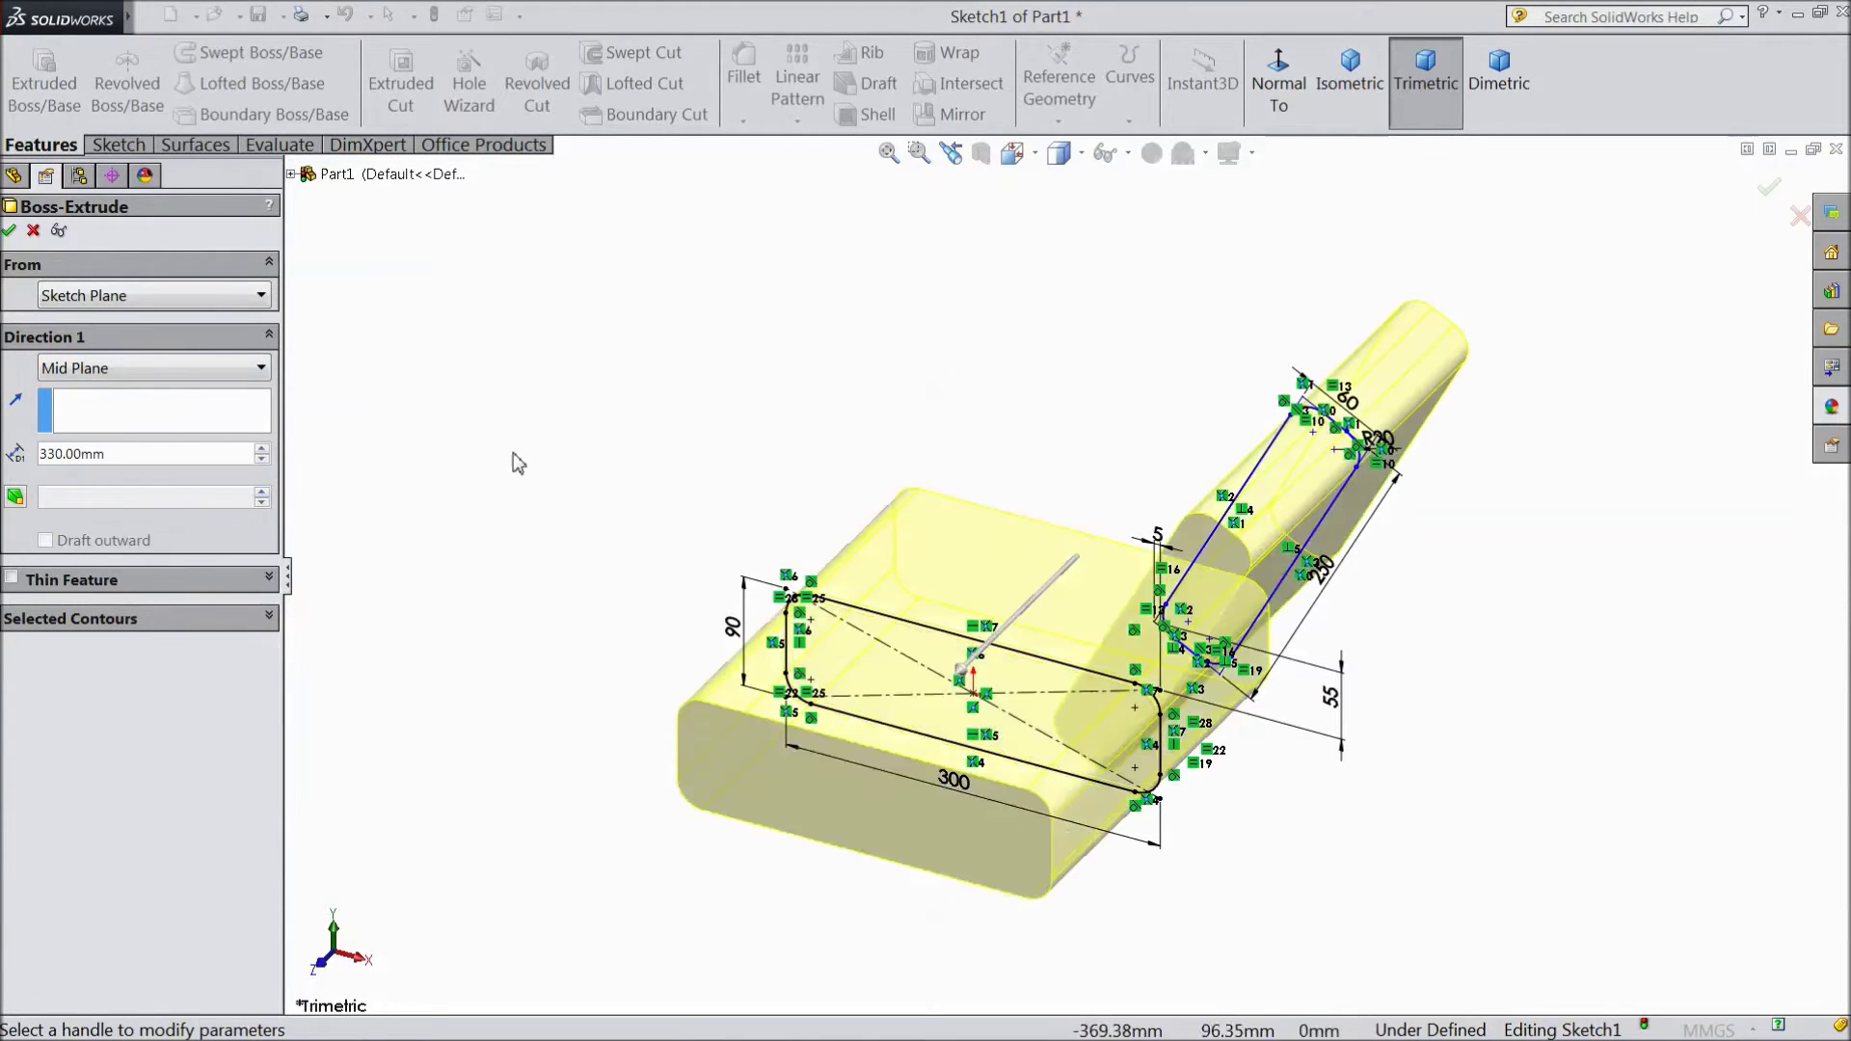
{"action": "left_click", "coordinate": [9, 231]}
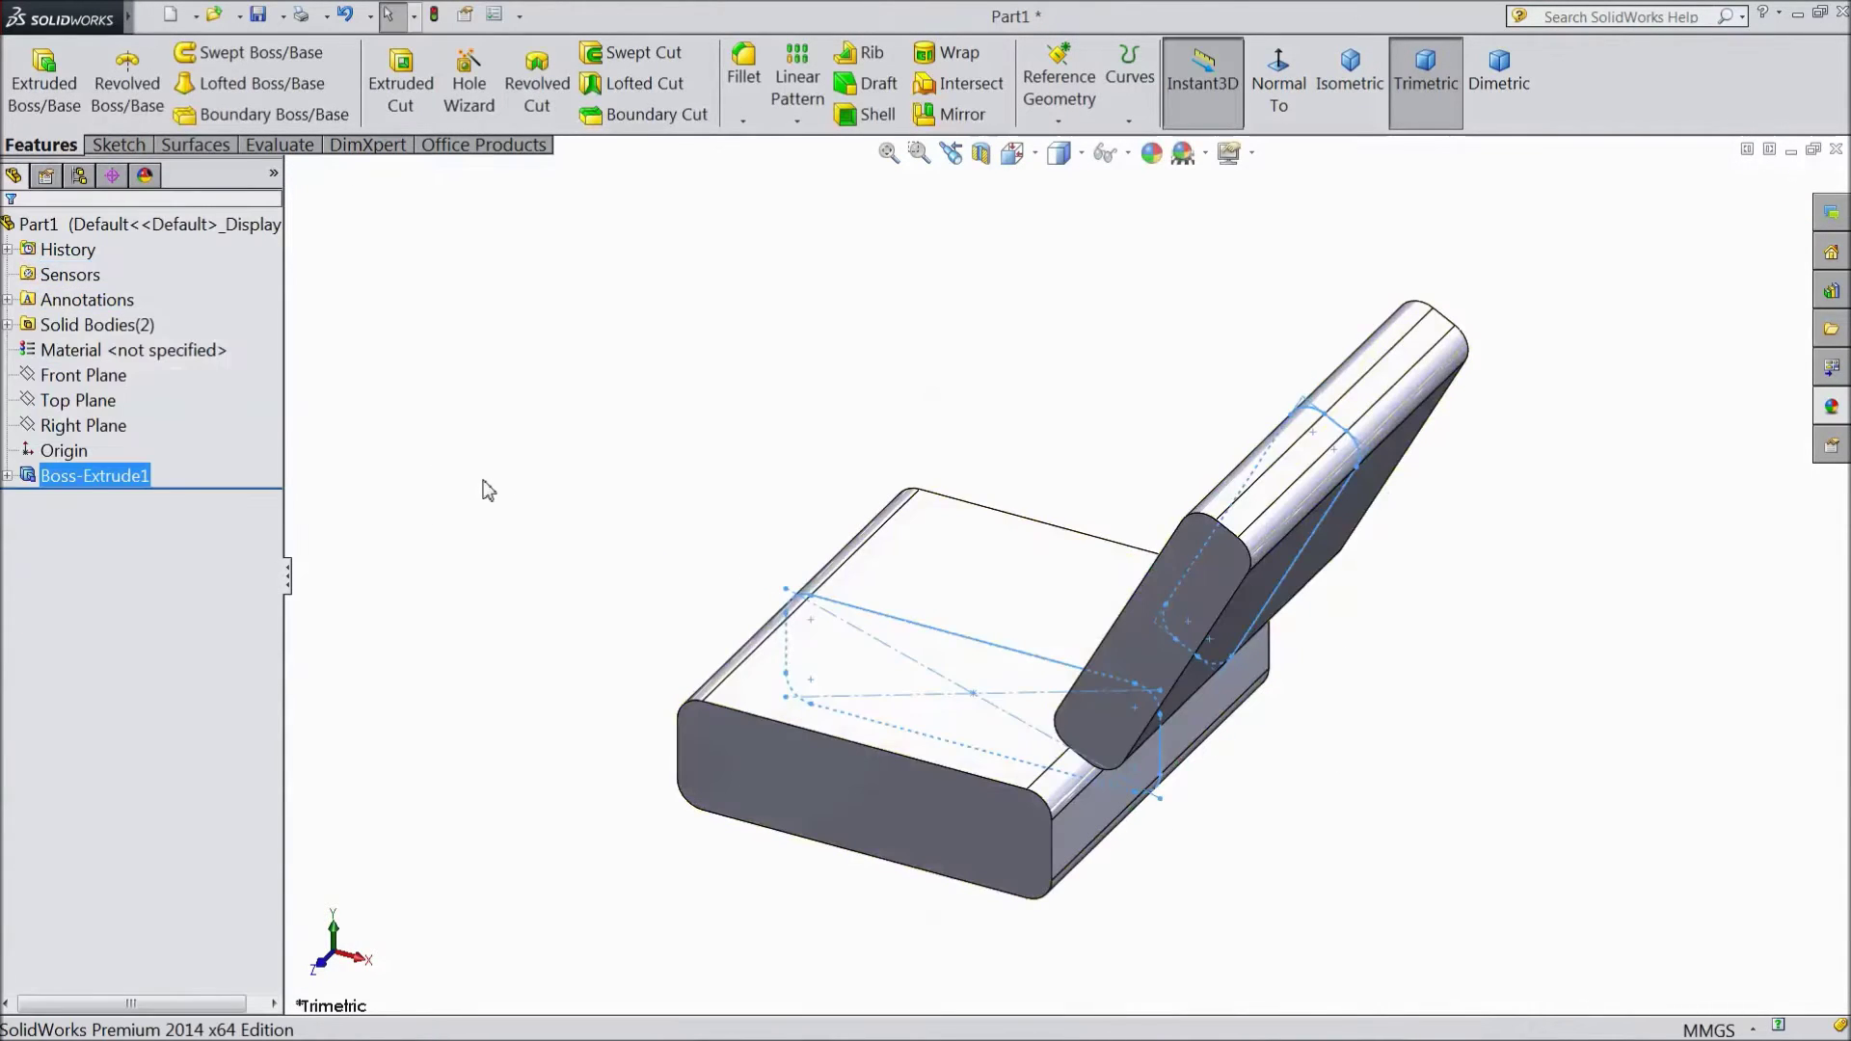
Step: Orbit the part and select Sketch1 under Boss-Extrude1 for editing
{"action": "left_click", "coordinate": [486, 493]}
{"action": "mouse_move", "coordinate": [491, 466]}
{"action": "middle_mouse_down"}
{"action": "mouse_move", "coordinate": [591, 401]}
{"action": "mouse_move", "coordinate": [649, 511]}
{"action": "middle_mouse_up"}
{"action": "left_click", "coordinate": [7, 475]}
{"action": "left_click", "coordinate": [101, 501]}
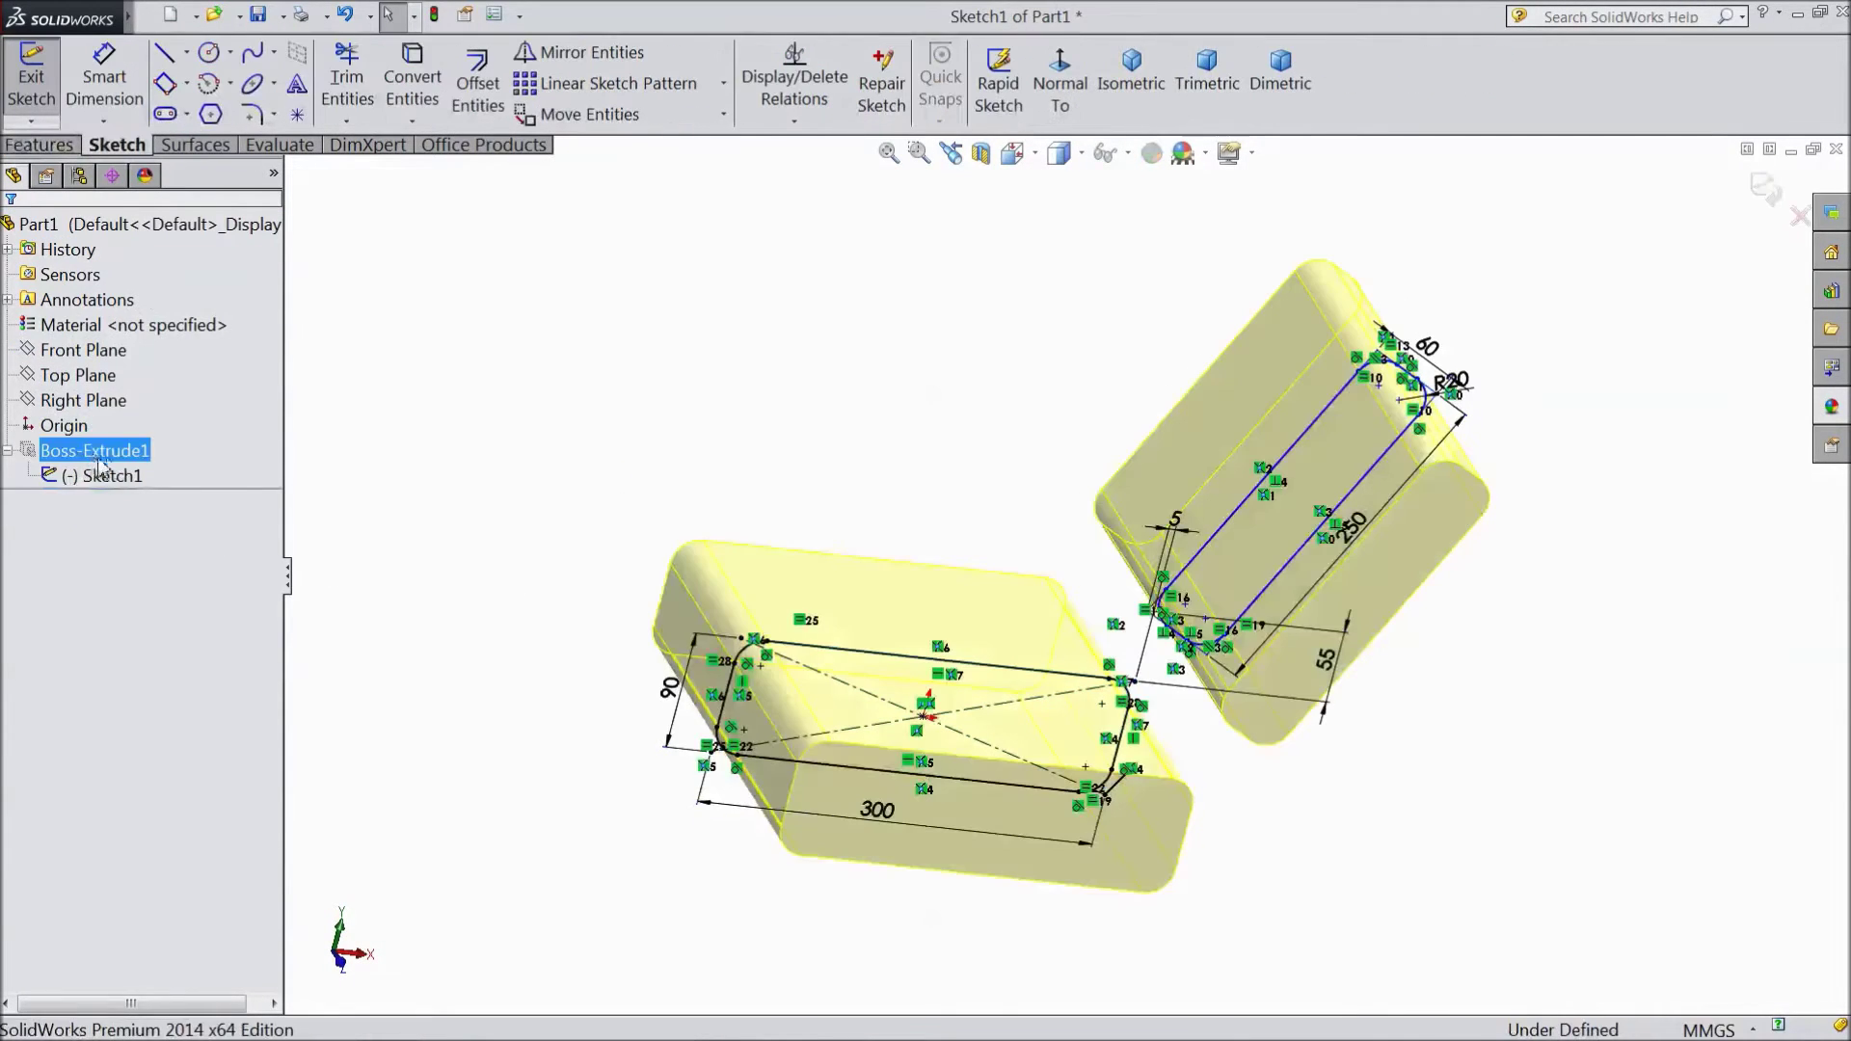
Step: Set a 95° angle between the backrest line and the seat's top edge, then rebuild
{"action": "left_click", "coordinate": [1057, 92]}
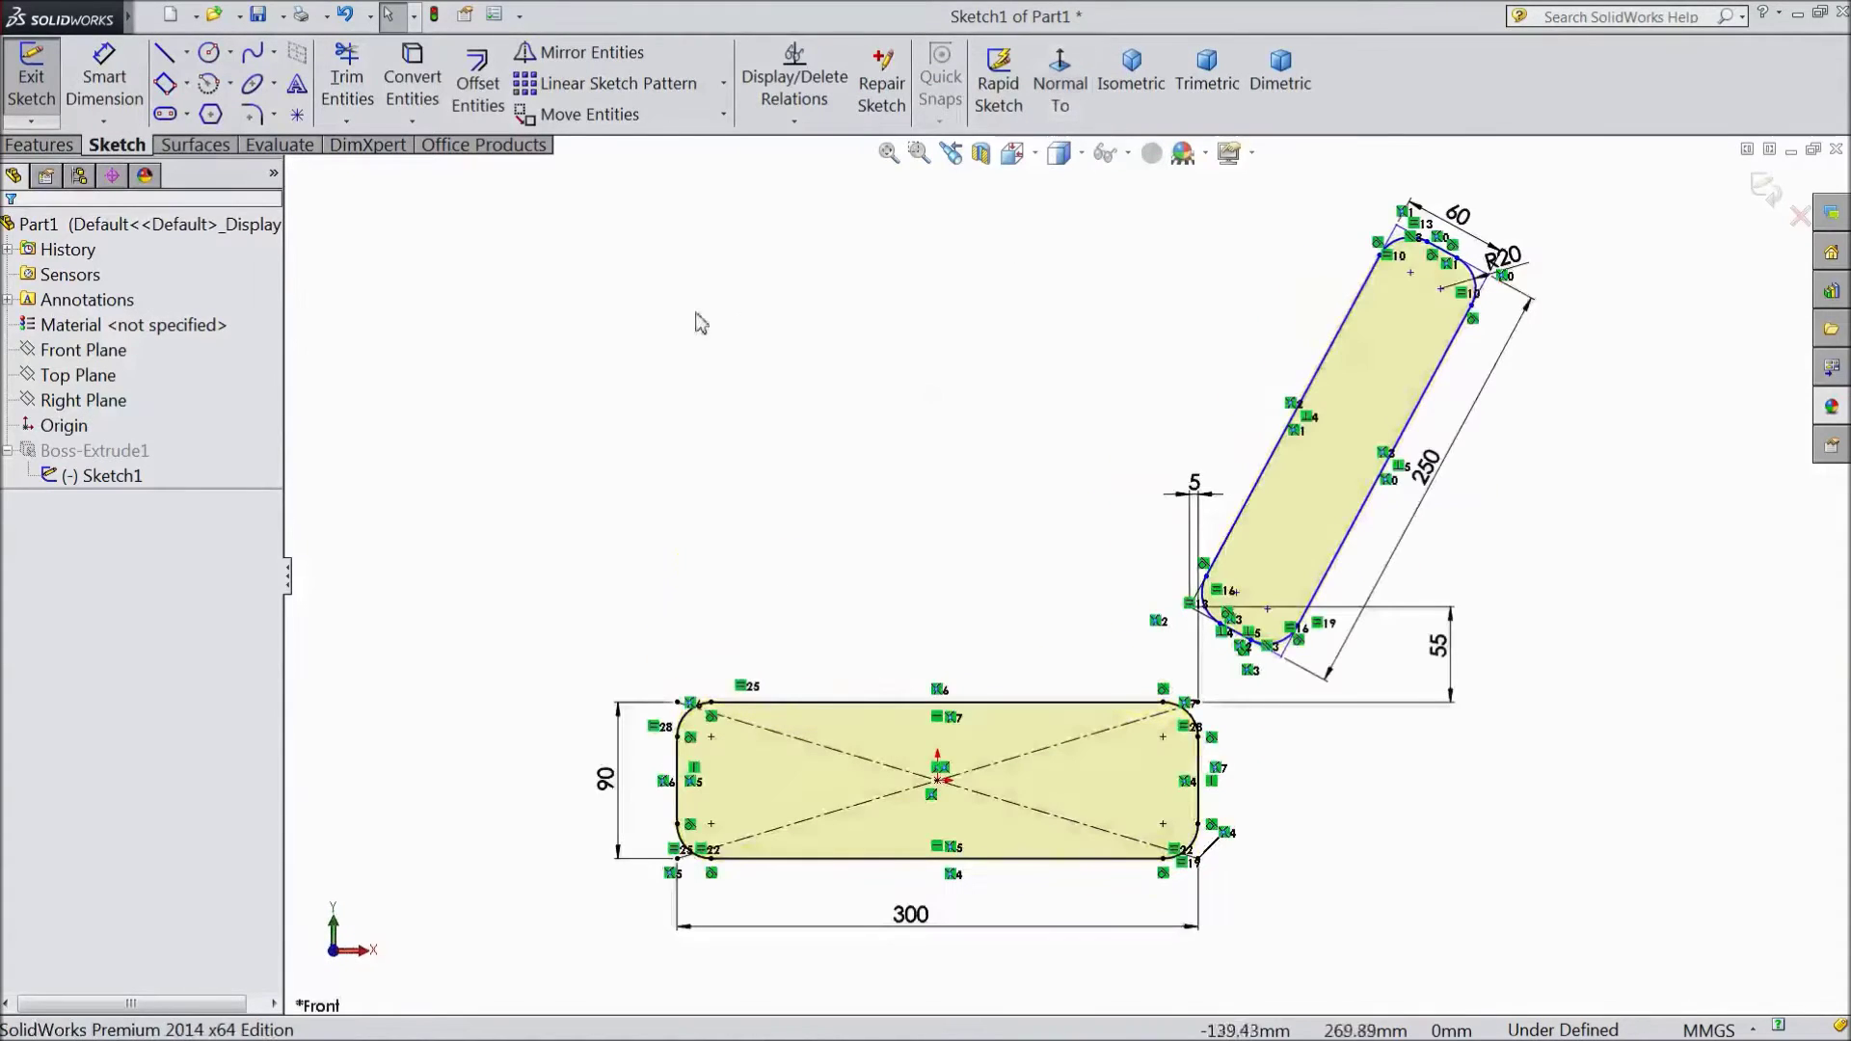
{"action": "left_click", "coordinate": [104, 82]}
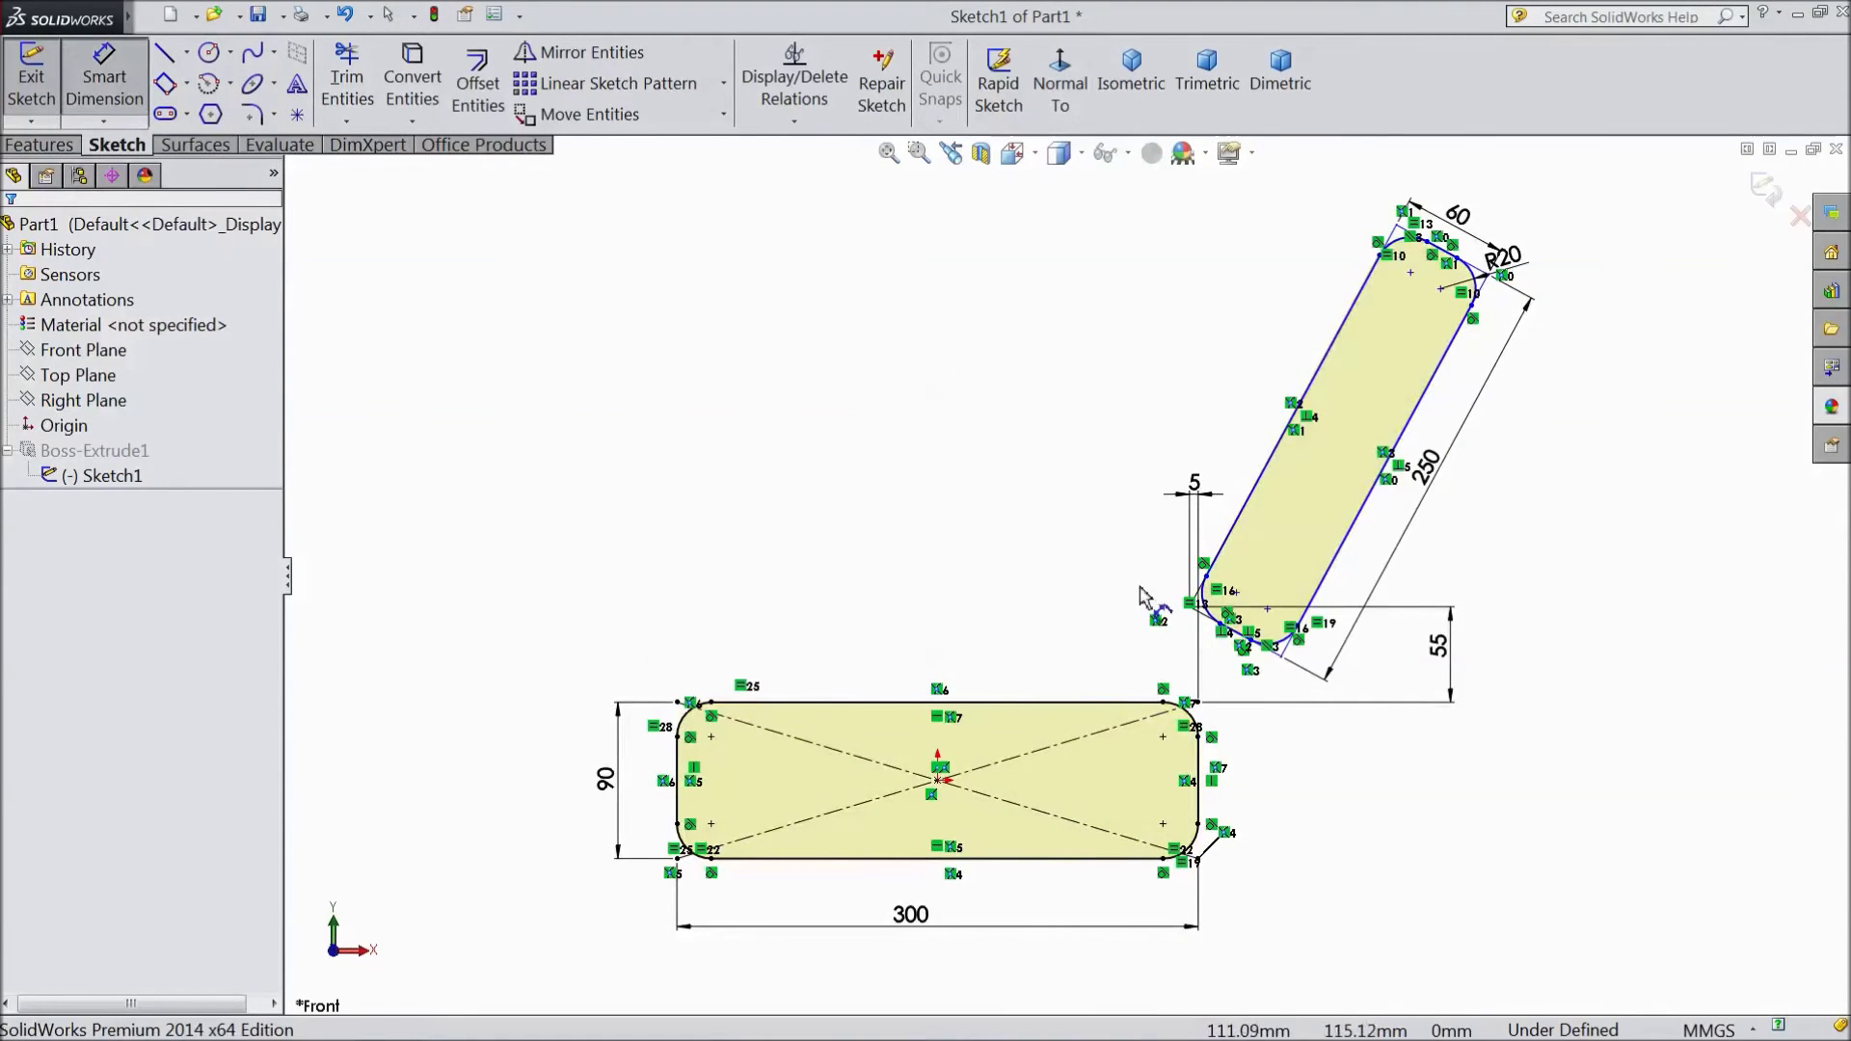
{"action": "left_click", "coordinate": [1250, 527]}
{"action": "left_click", "coordinate": [1007, 703]}
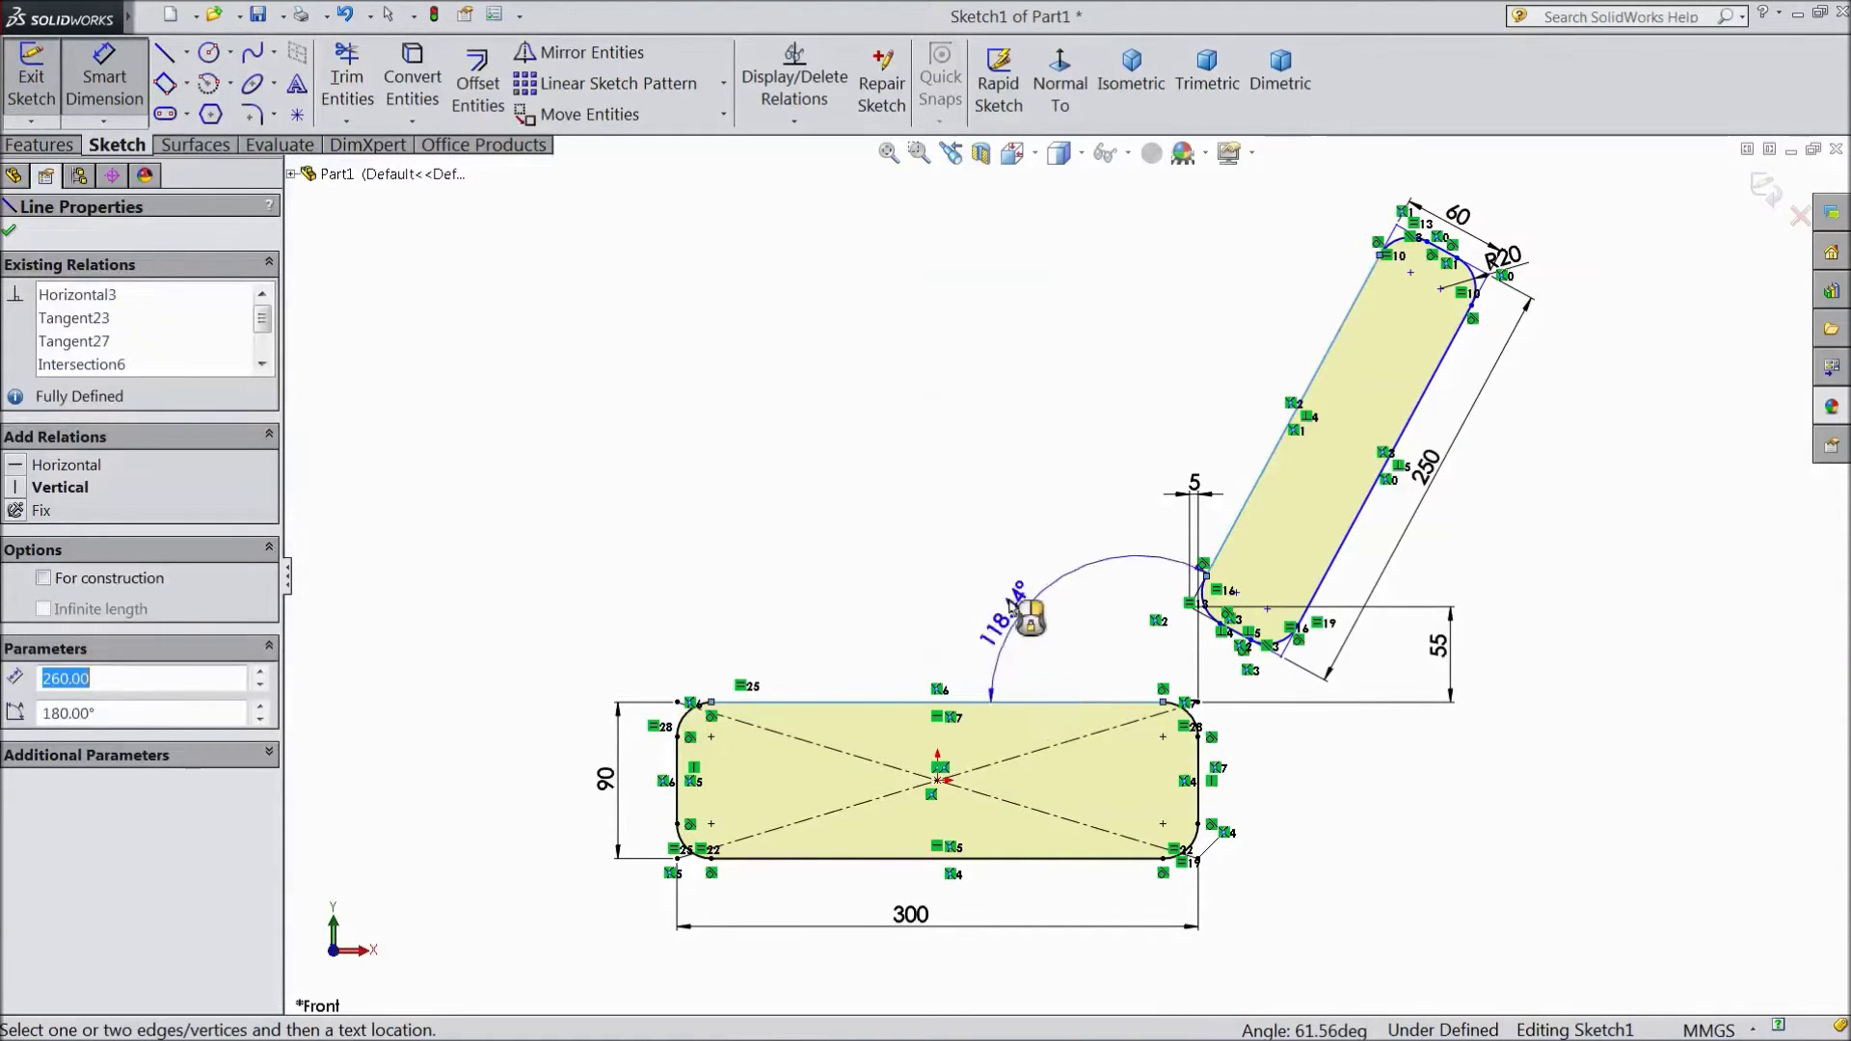
{"action": "left_click", "coordinate": [983, 477]}
{"action": "type", "text": "95"}
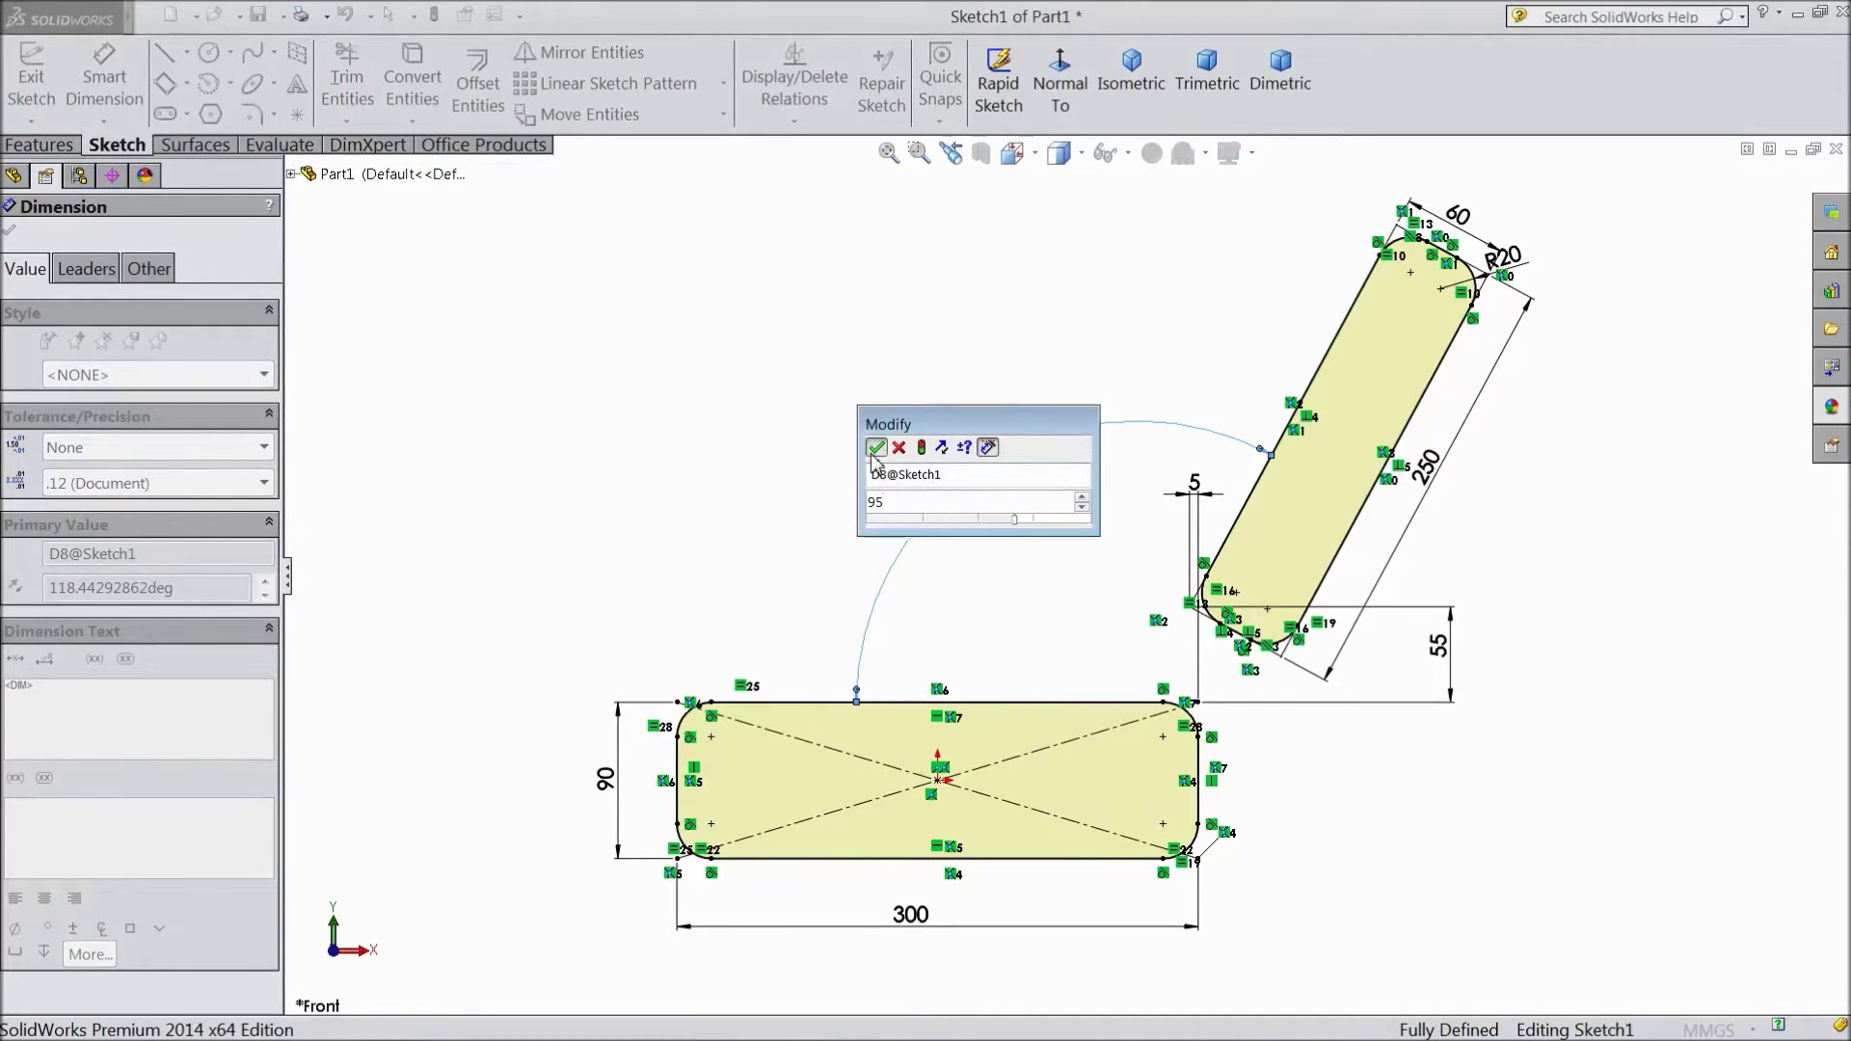
{"action": "key", "text": "Return"}
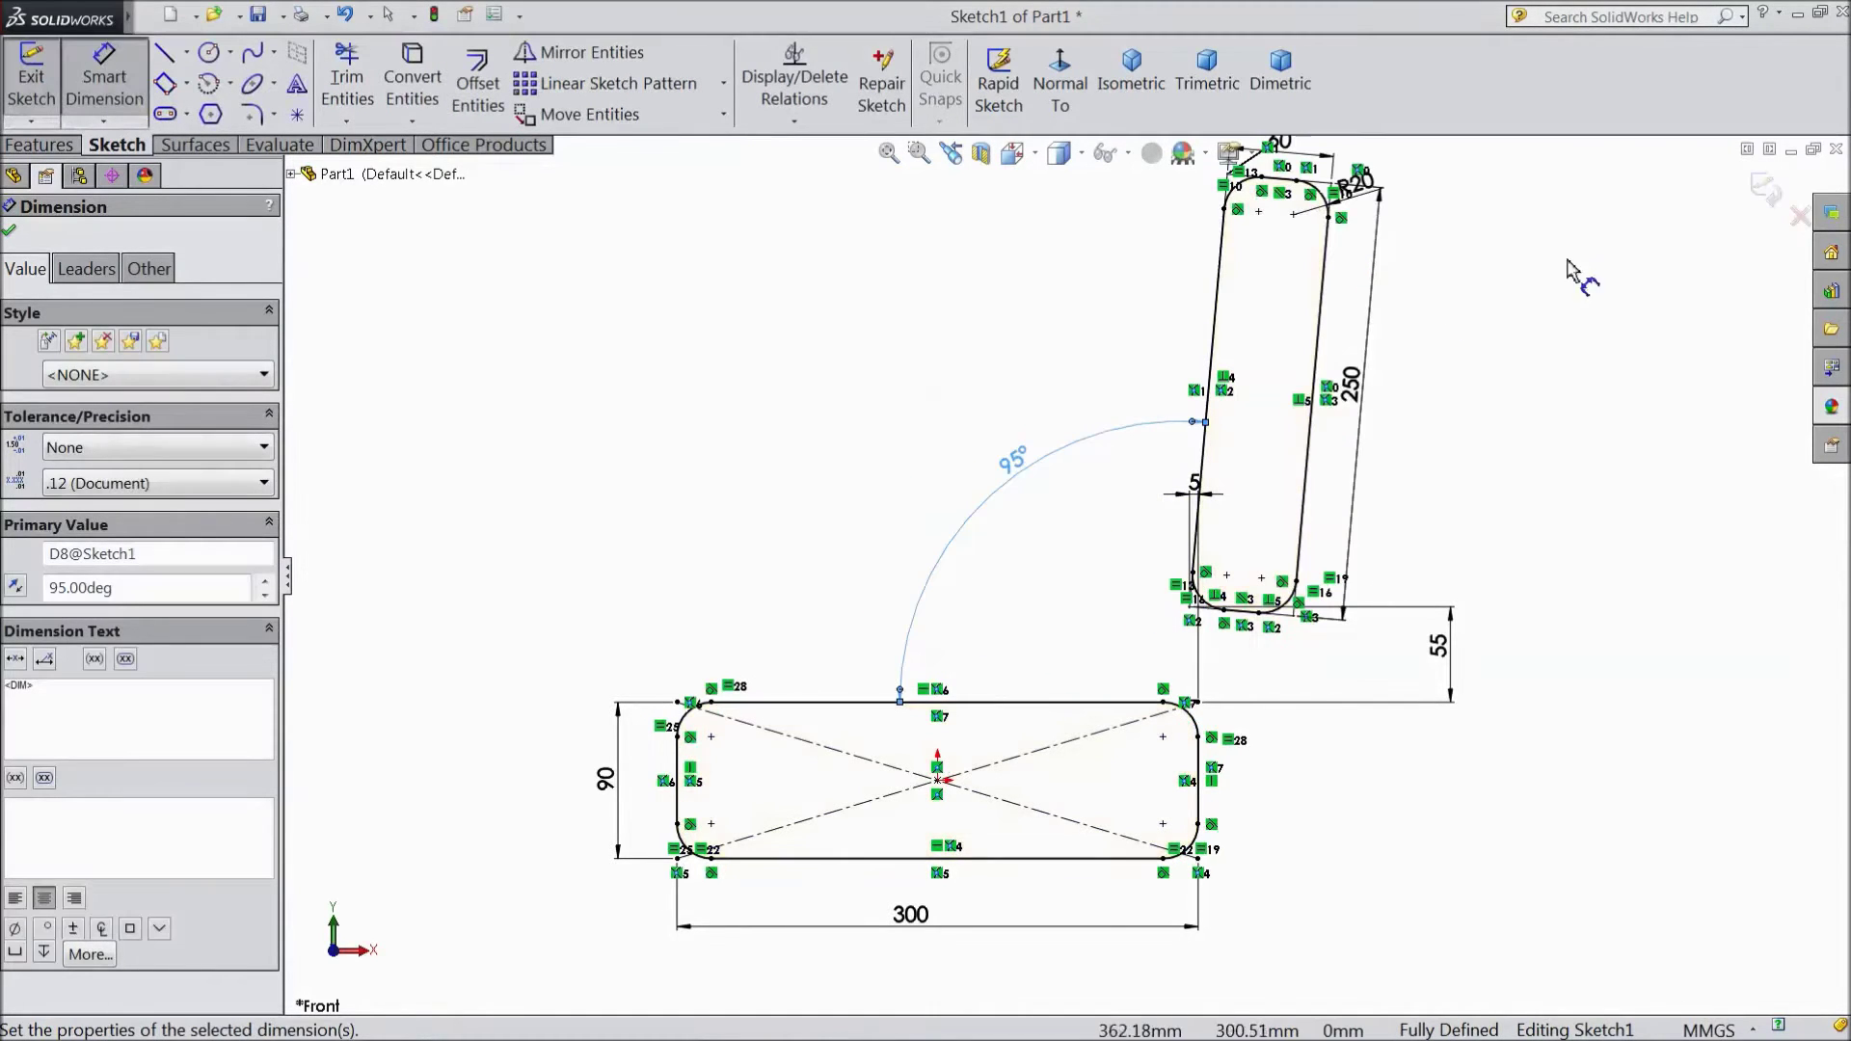
{"action": "left_click", "coordinate": [1767, 190]}
{"action": "mouse_move", "coordinate": [705, 482]}
{"action": "middle_mouse_down"}
{"action": "mouse_move", "coordinate": [810, 521]}
{"action": "mouse_move", "coordinate": [785, 417]}
{"action": "mouse_move", "coordinate": [751, 546]}
{"action": "middle_mouse_up"}
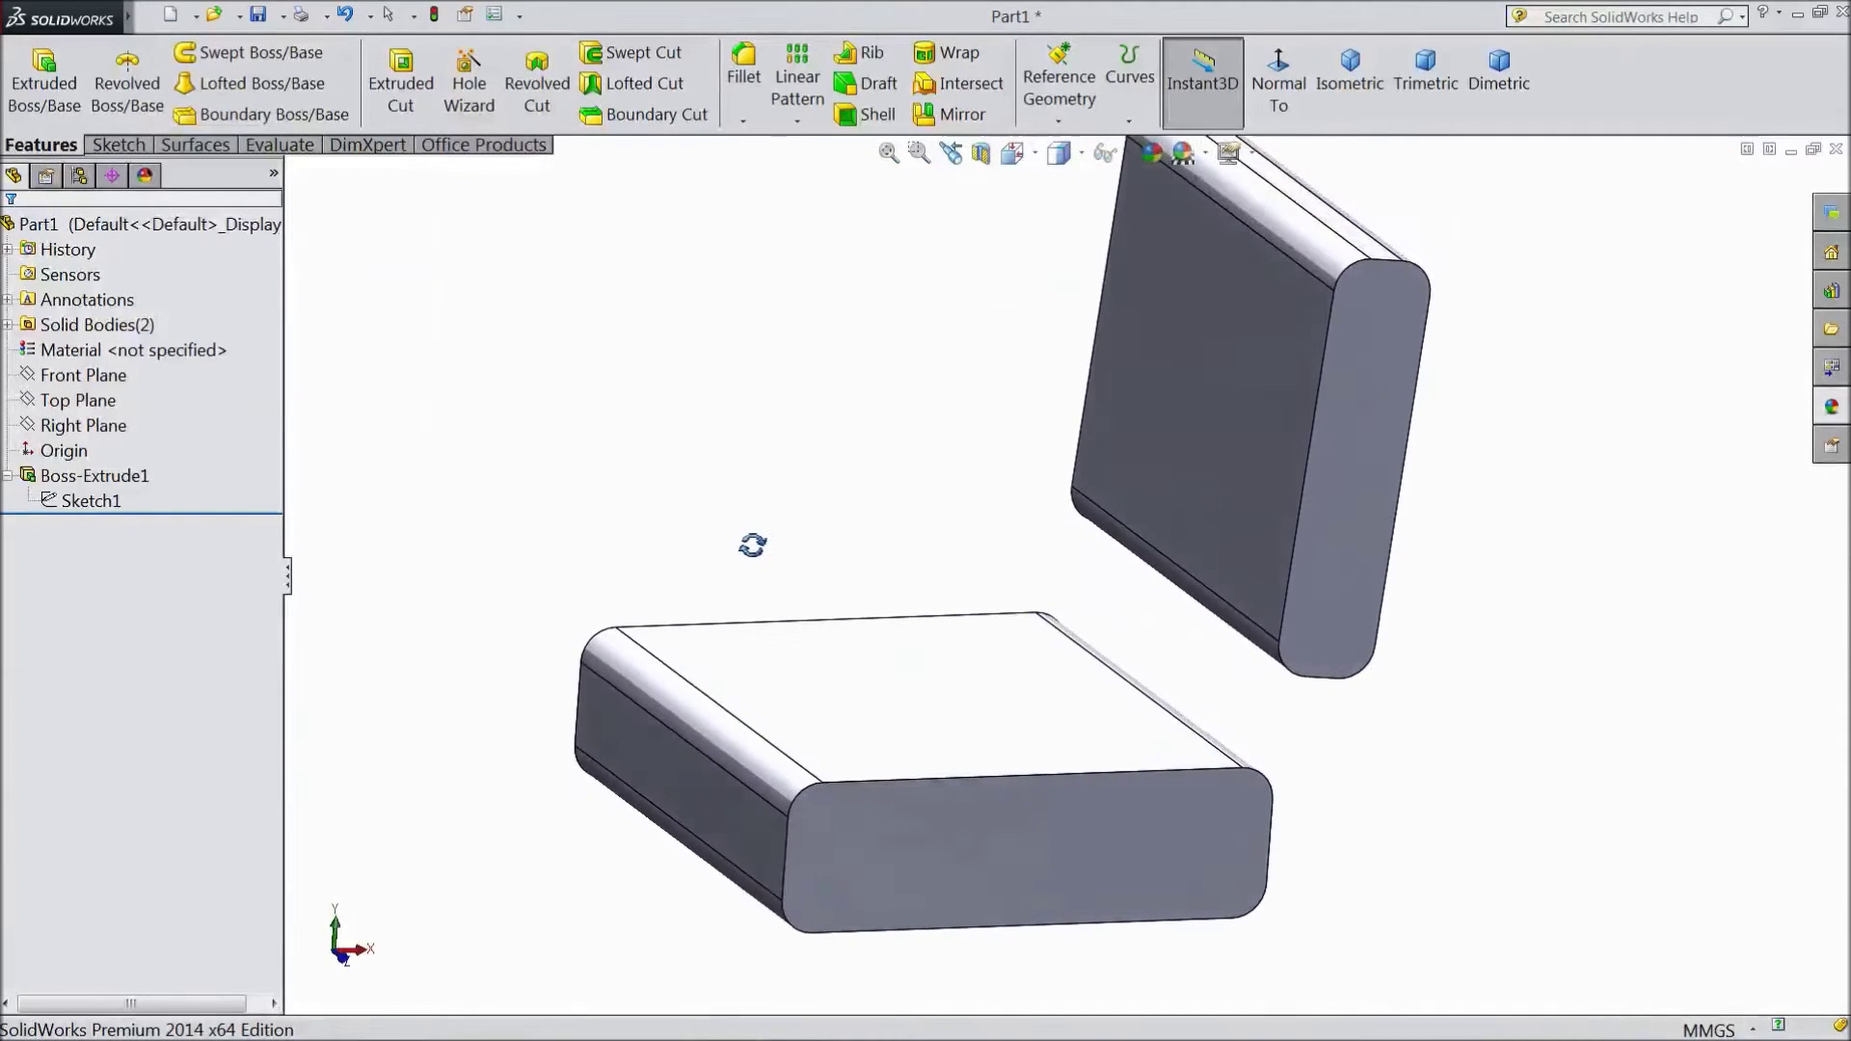
Step: Apply the Organic leather appearance to both Boss-Extrude1 bodies
{"action": "left_click", "coordinate": [98, 482]}
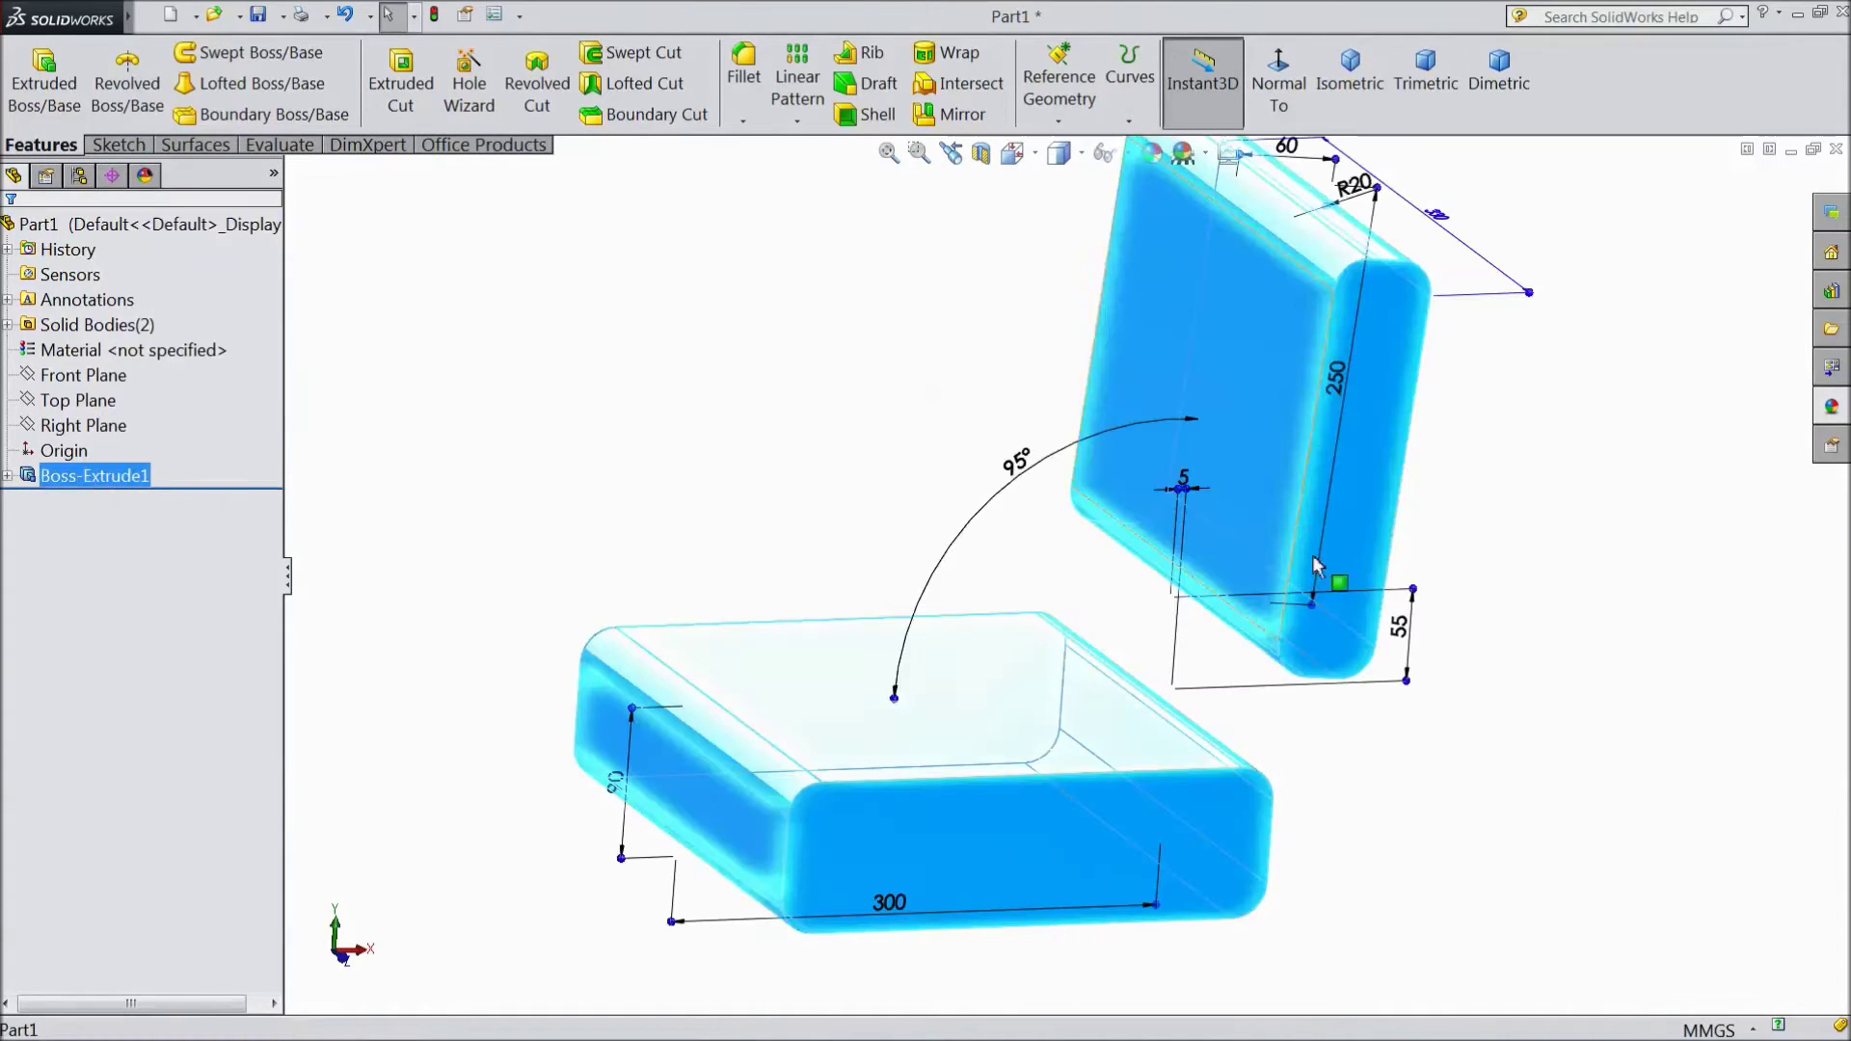
{"action": "left_click", "coordinate": [1837, 409]}
{"action": "left_click", "coordinate": [1629, 579]}
{"action": "mouse_move", "coordinate": [1387, 738]}
{"action": "middle_mouse_down"}
{"action": "mouse_move", "coordinate": [1434, 785]}
{"action": "mouse_move", "coordinate": [1392, 430]}
{"action": "middle_mouse_up"}
{"action": "mouse_move", "coordinate": [902, 449]}
{"action": "middle_mouse_down"}
{"action": "mouse_move", "coordinate": [847, 380]}
{"action": "mouse_move", "coordinate": [887, 454]}
{"action": "middle_mouse_up"}
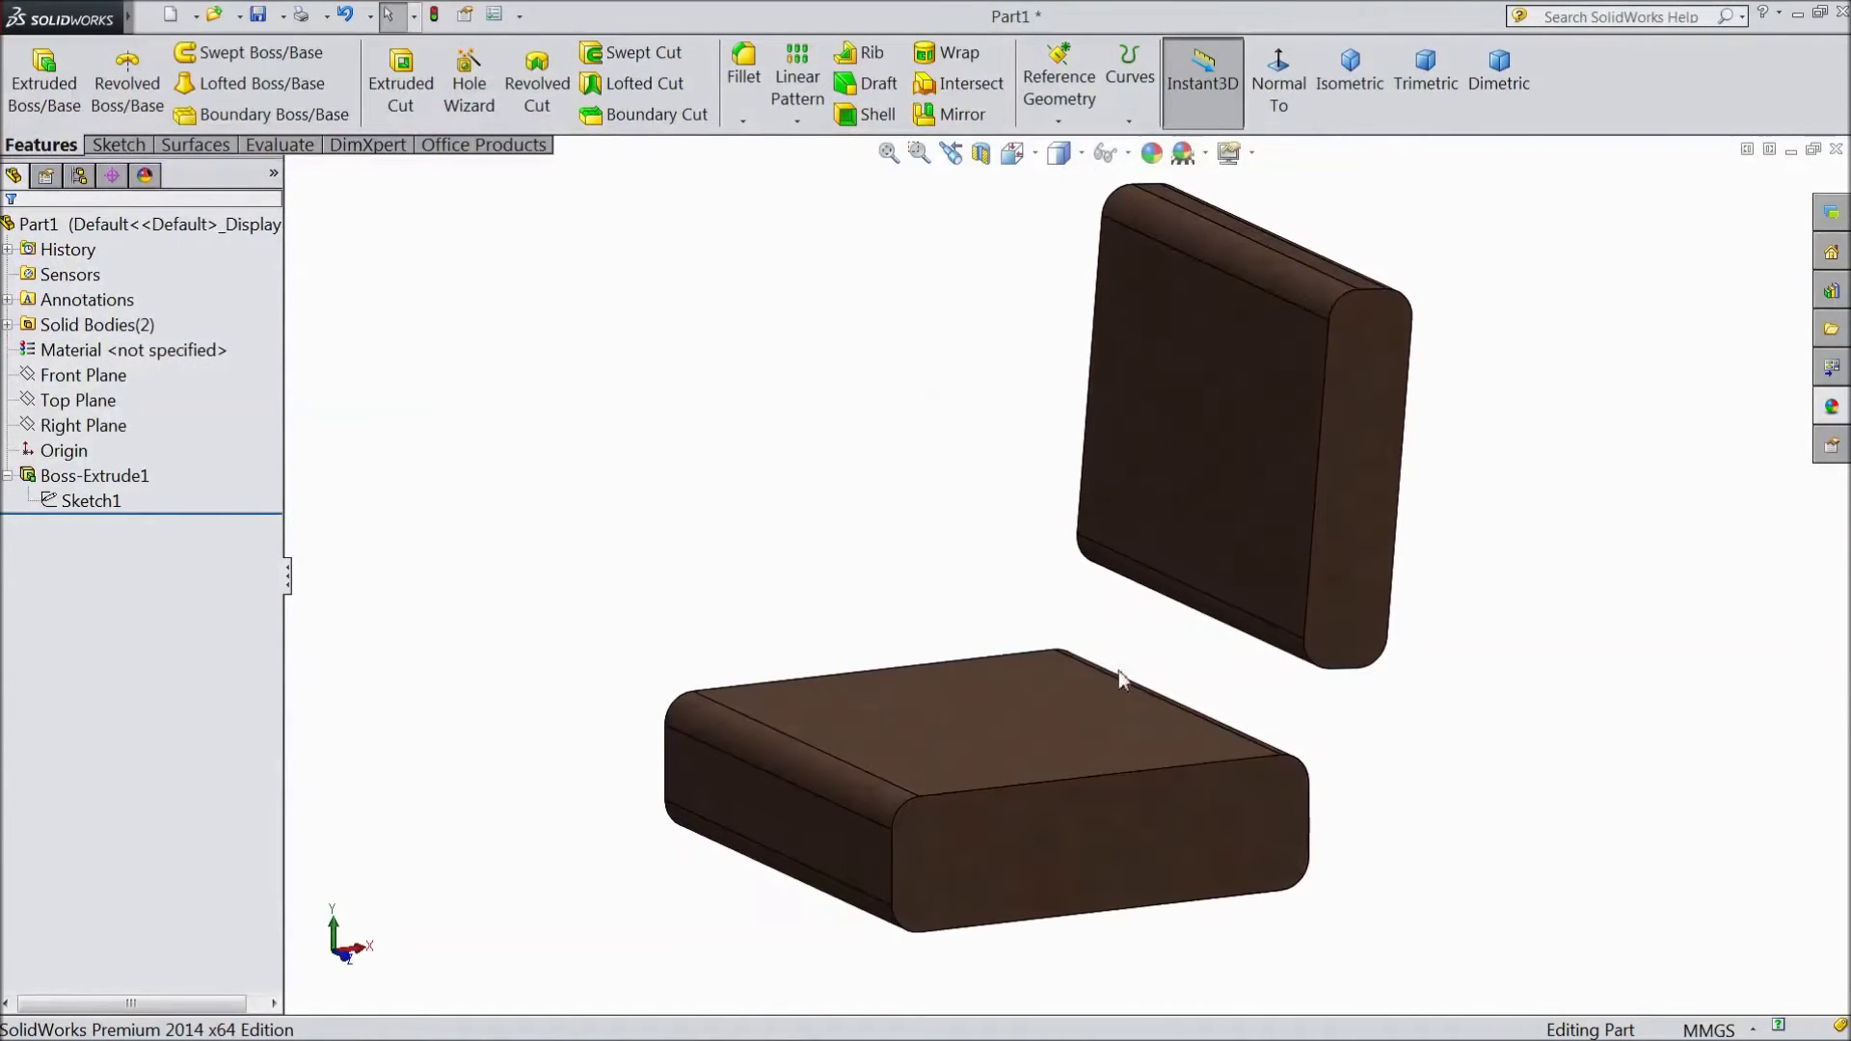
Step: Fillet both end faces of the seat slab
{"action": "left_click", "coordinate": [743, 66]}
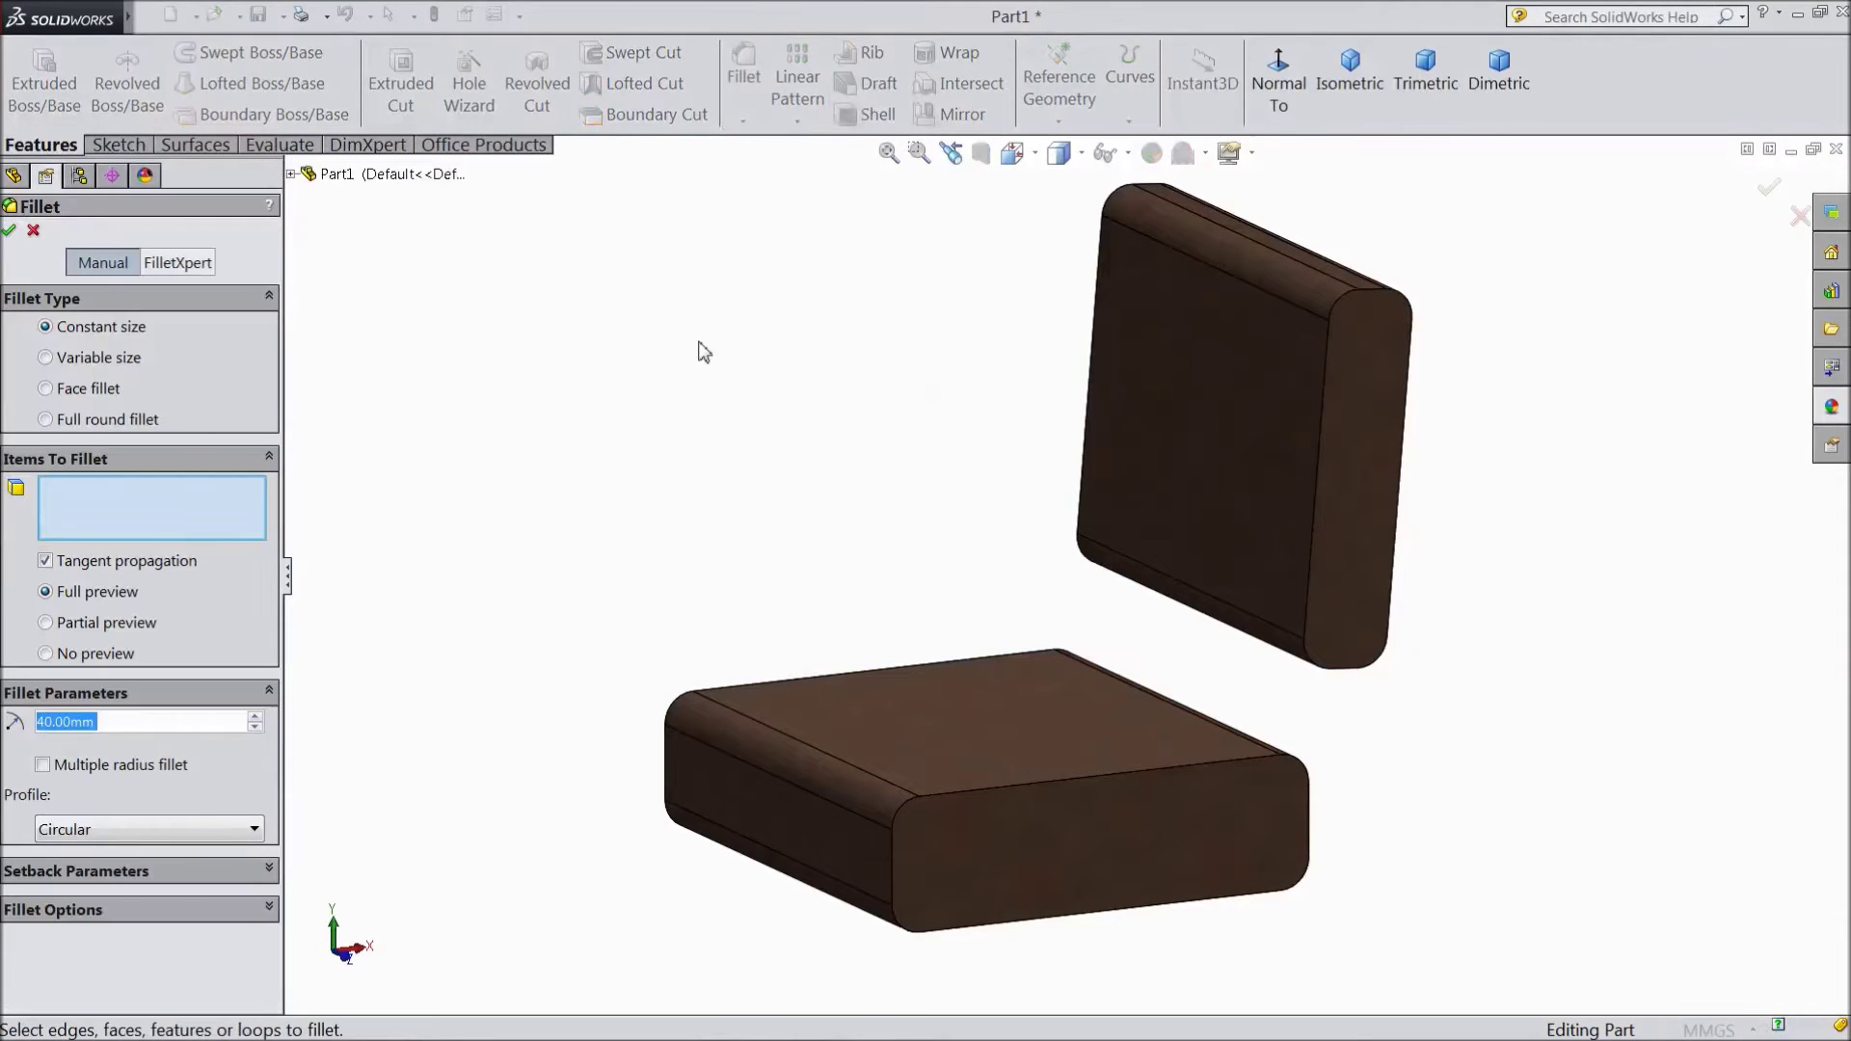
{"action": "left_click", "coordinate": [1083, 847]}
{"action": "middle_click_drag", "start_coordinate": [1082, 847], "coordinate": [795, 784]}
{"action": "left_click", "coordinate": [725, 727]}
{"action": "left_click", "coordinate": [9, 230]}
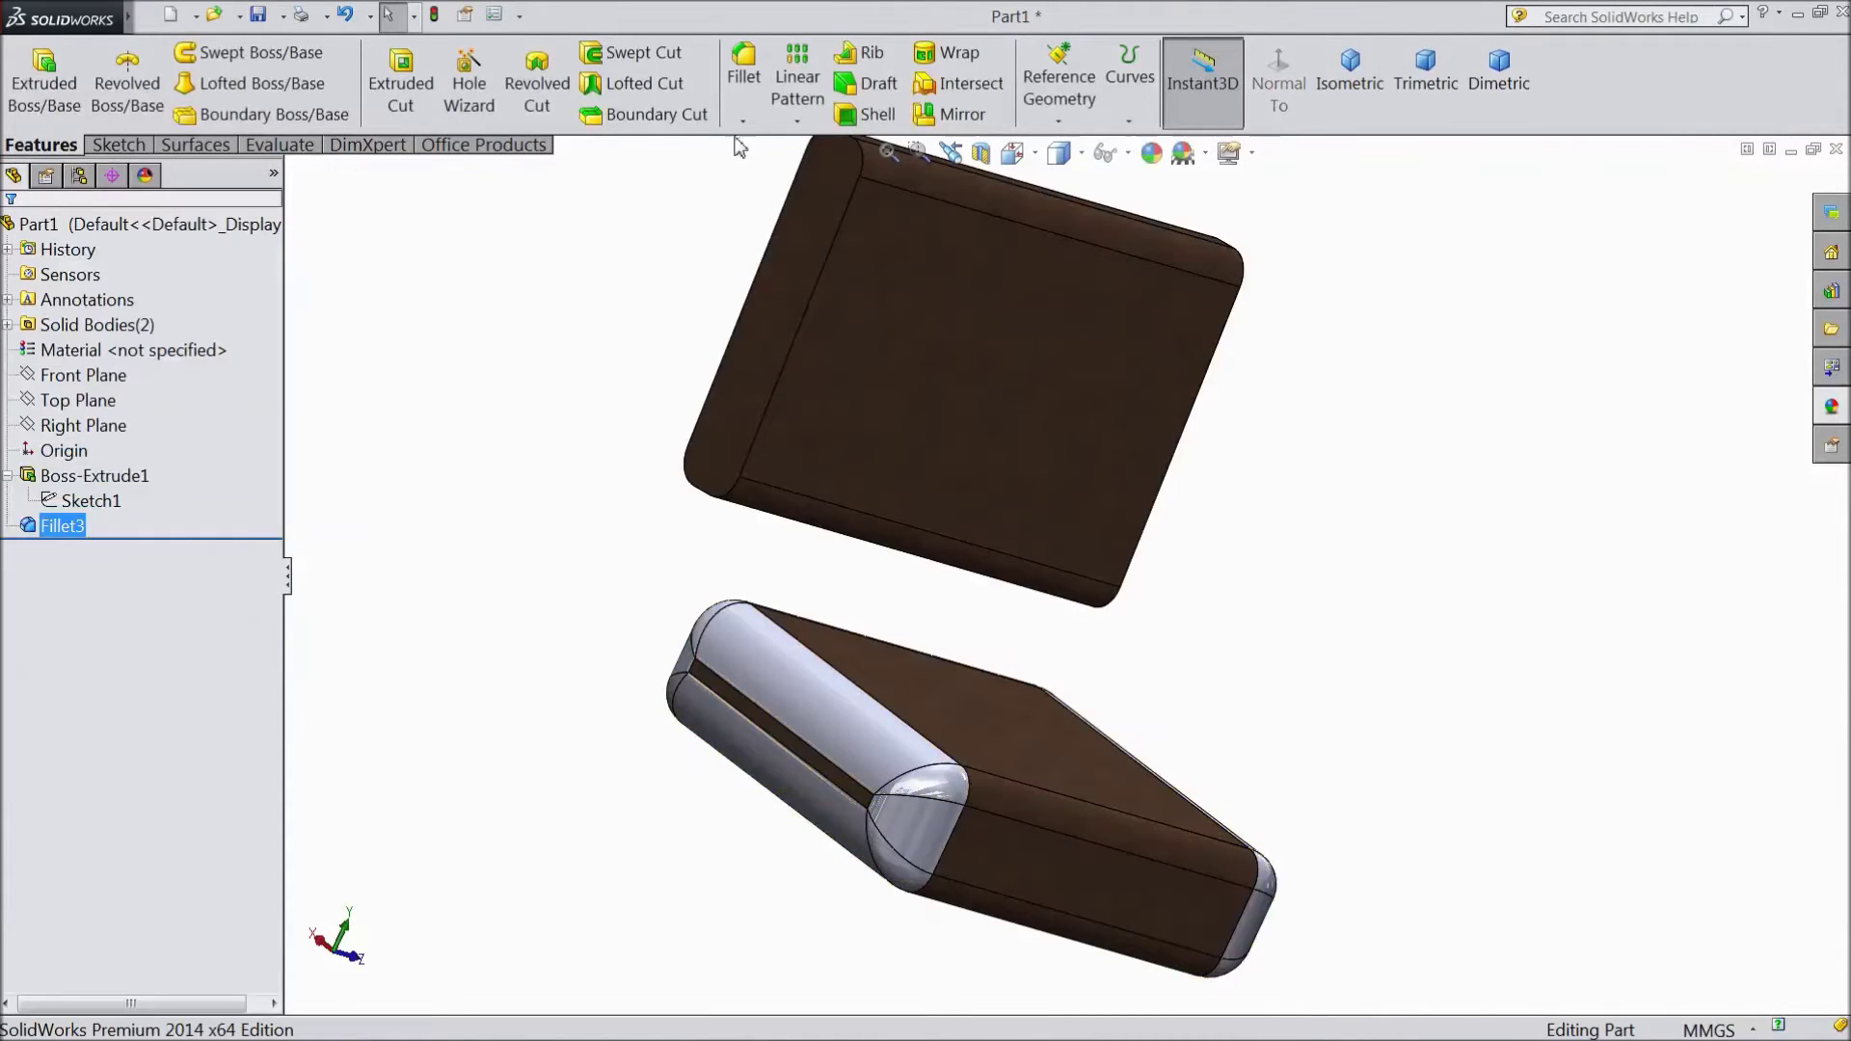
Step: Fillet both end faces of the backrest slab at 20 mm
{"action": "left_click", "coordinate": [744, 77]}
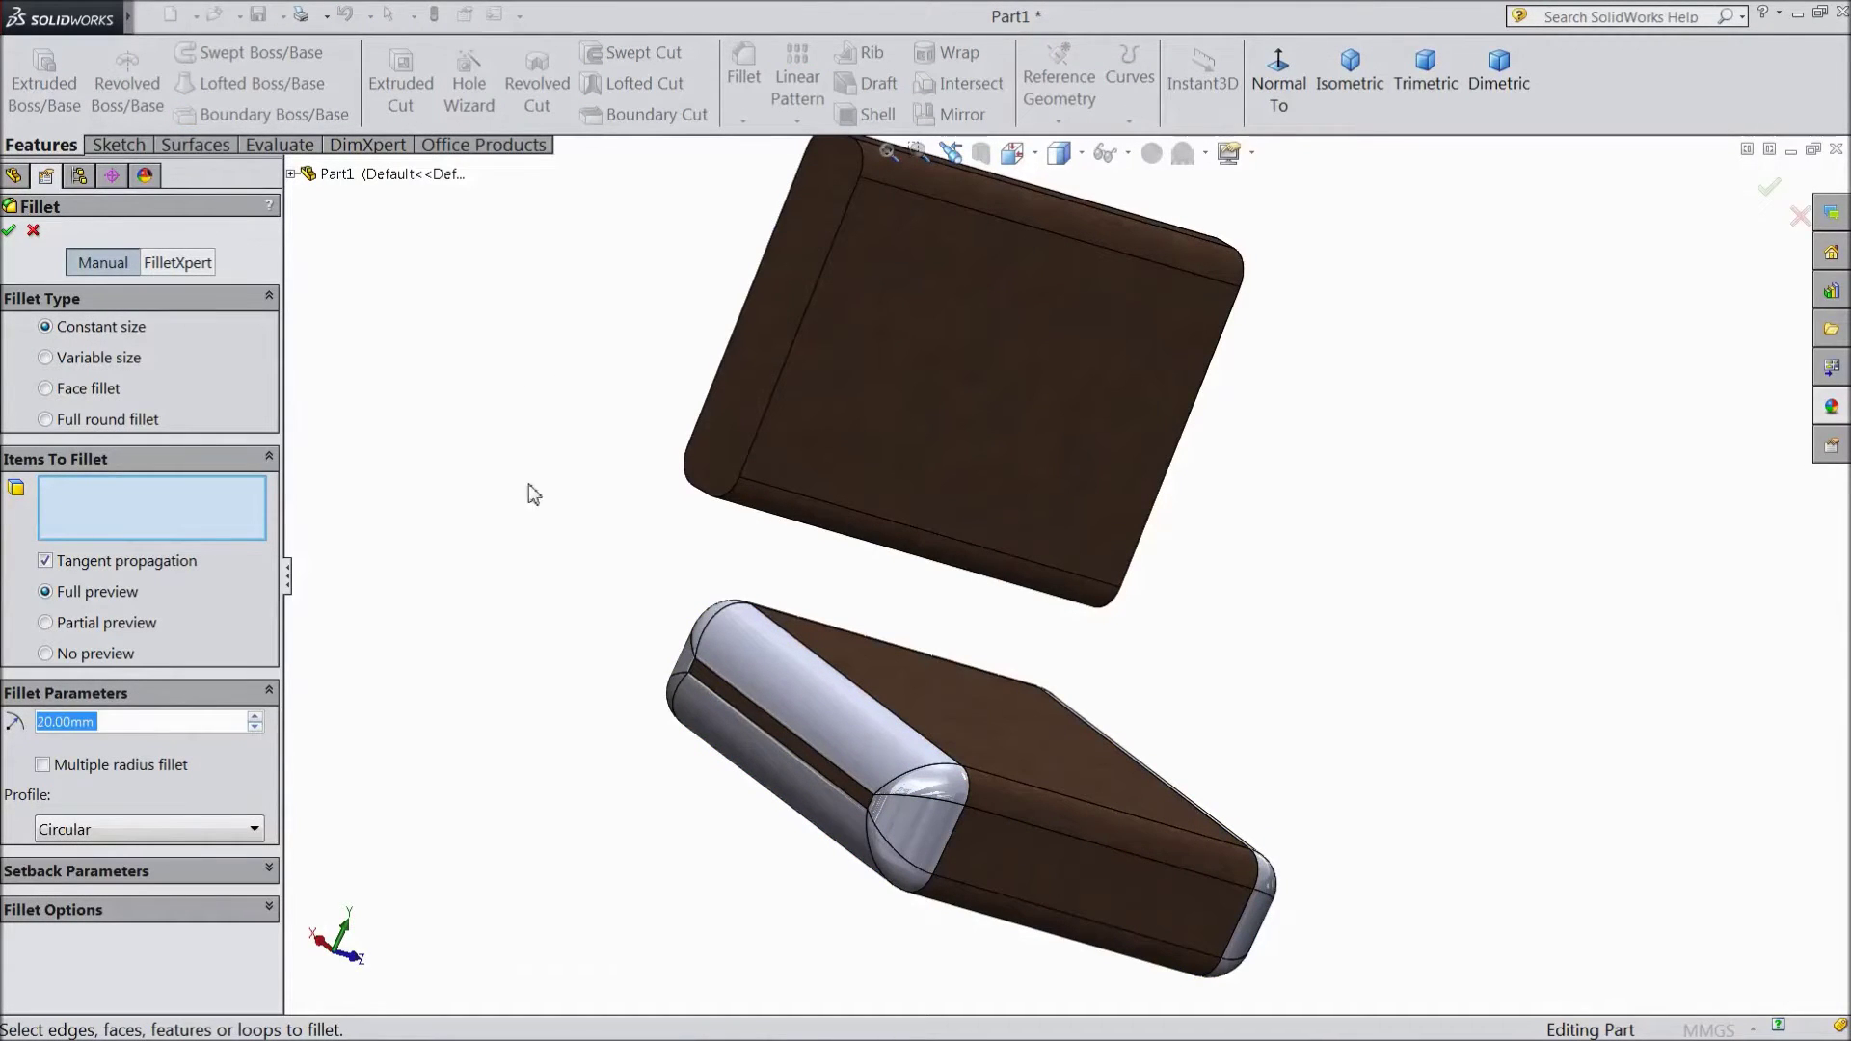
{"action": "left_click", "coordinate": [740, 390]}
{"action": "middle_click_drag", "start_coordinate": [1346, 553], "coordinate": [1320, 511]}
{"action": "left_click", "coordinate": [1320, 506]}
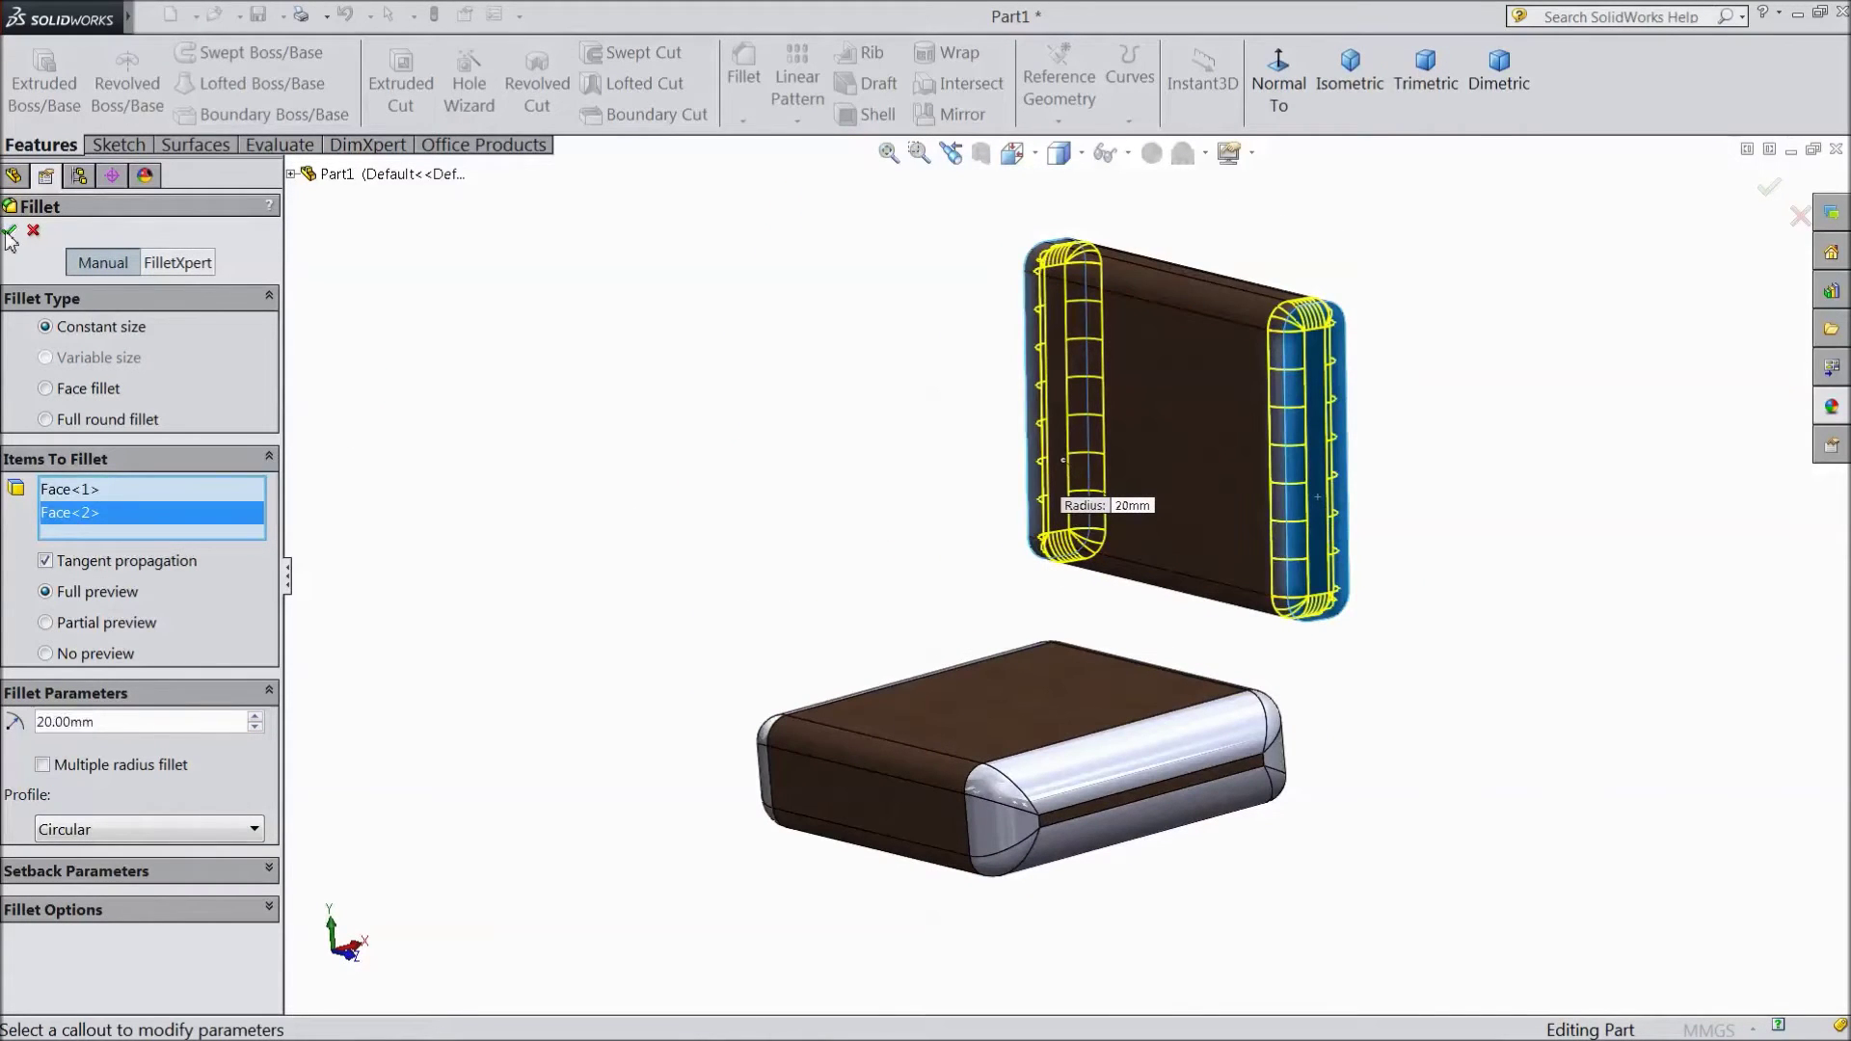
{"action": "left_click", "coordinate": [9, 233]}
{"action": "middle_click_drag", "start_coordinate": [638, 433], "coordinate": [508, 482]}
Step: Apply the leather appearance to the faces of Fillet3 and Fillet4
{"action": "left_click", "coordinate": [66, 533]}
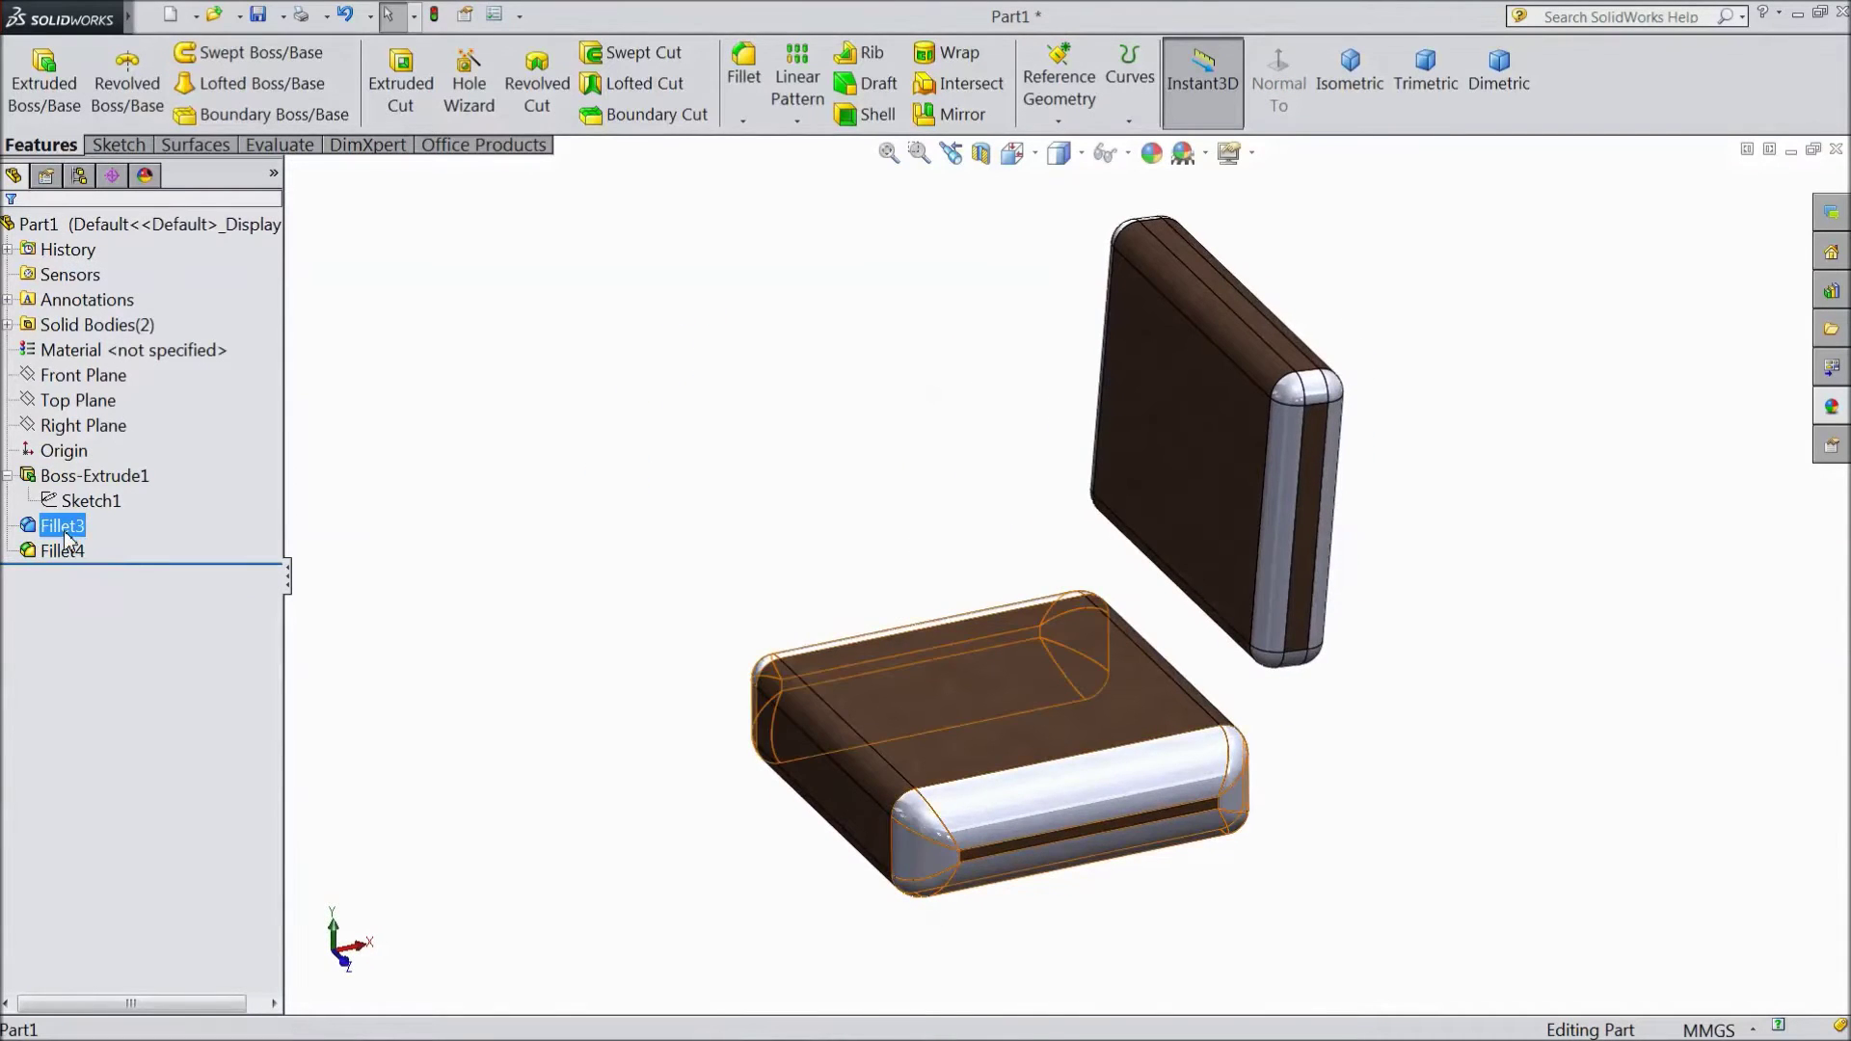
{"action": "left_click", "coordinate": [71, 555], "text": "ctrl"}
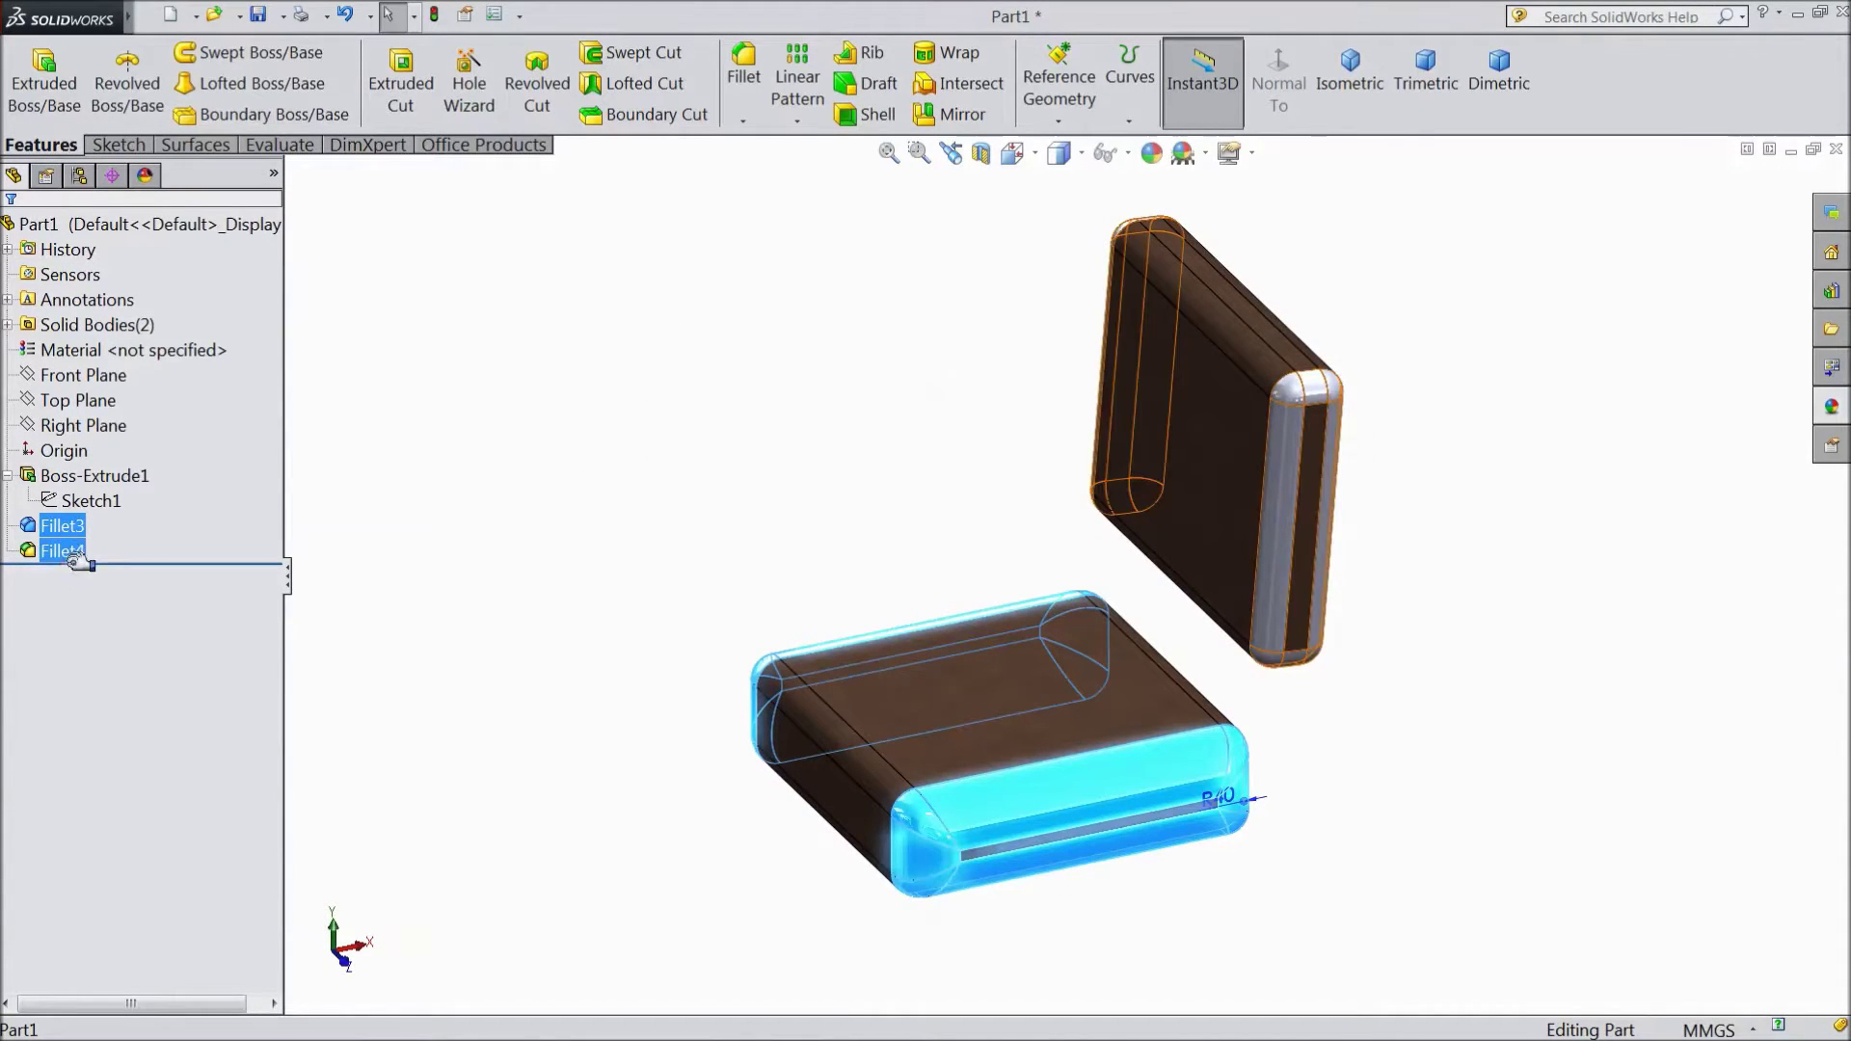
{"action": "left_click", "coordinate": [61, 555], "text": "ctrl"}
{"action": "left_click", "coordinate": [1825, 411]}
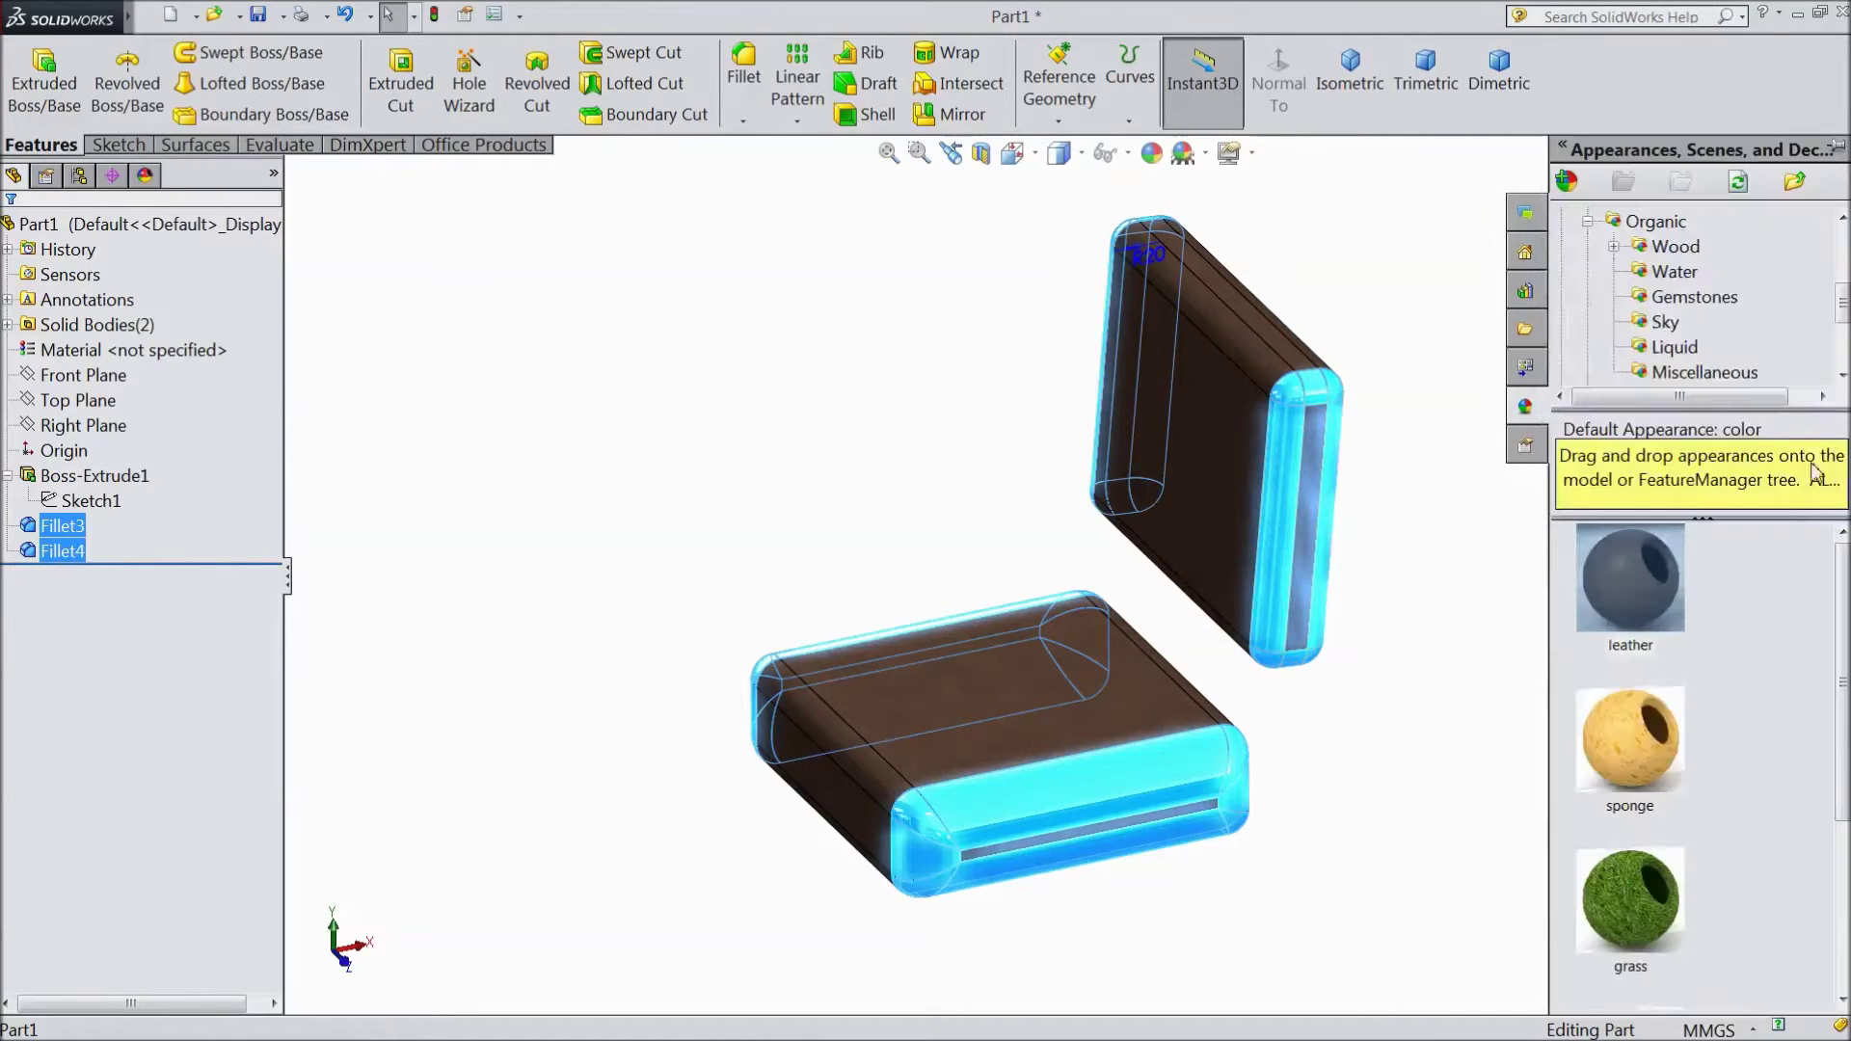
{"action": "left_click", "coordinate": [1455, 679]}
{"action": "middle_click_drag", "start_coordinate": [1442, 673], "coordinate": [1435, 636]}
Step: Add a reversed 20 mm dome to the backrest's front face
{"action": "mouse_move", "coordinate": [125, 16]}
{"action": "left_click", "coordinate": [241, 16]}
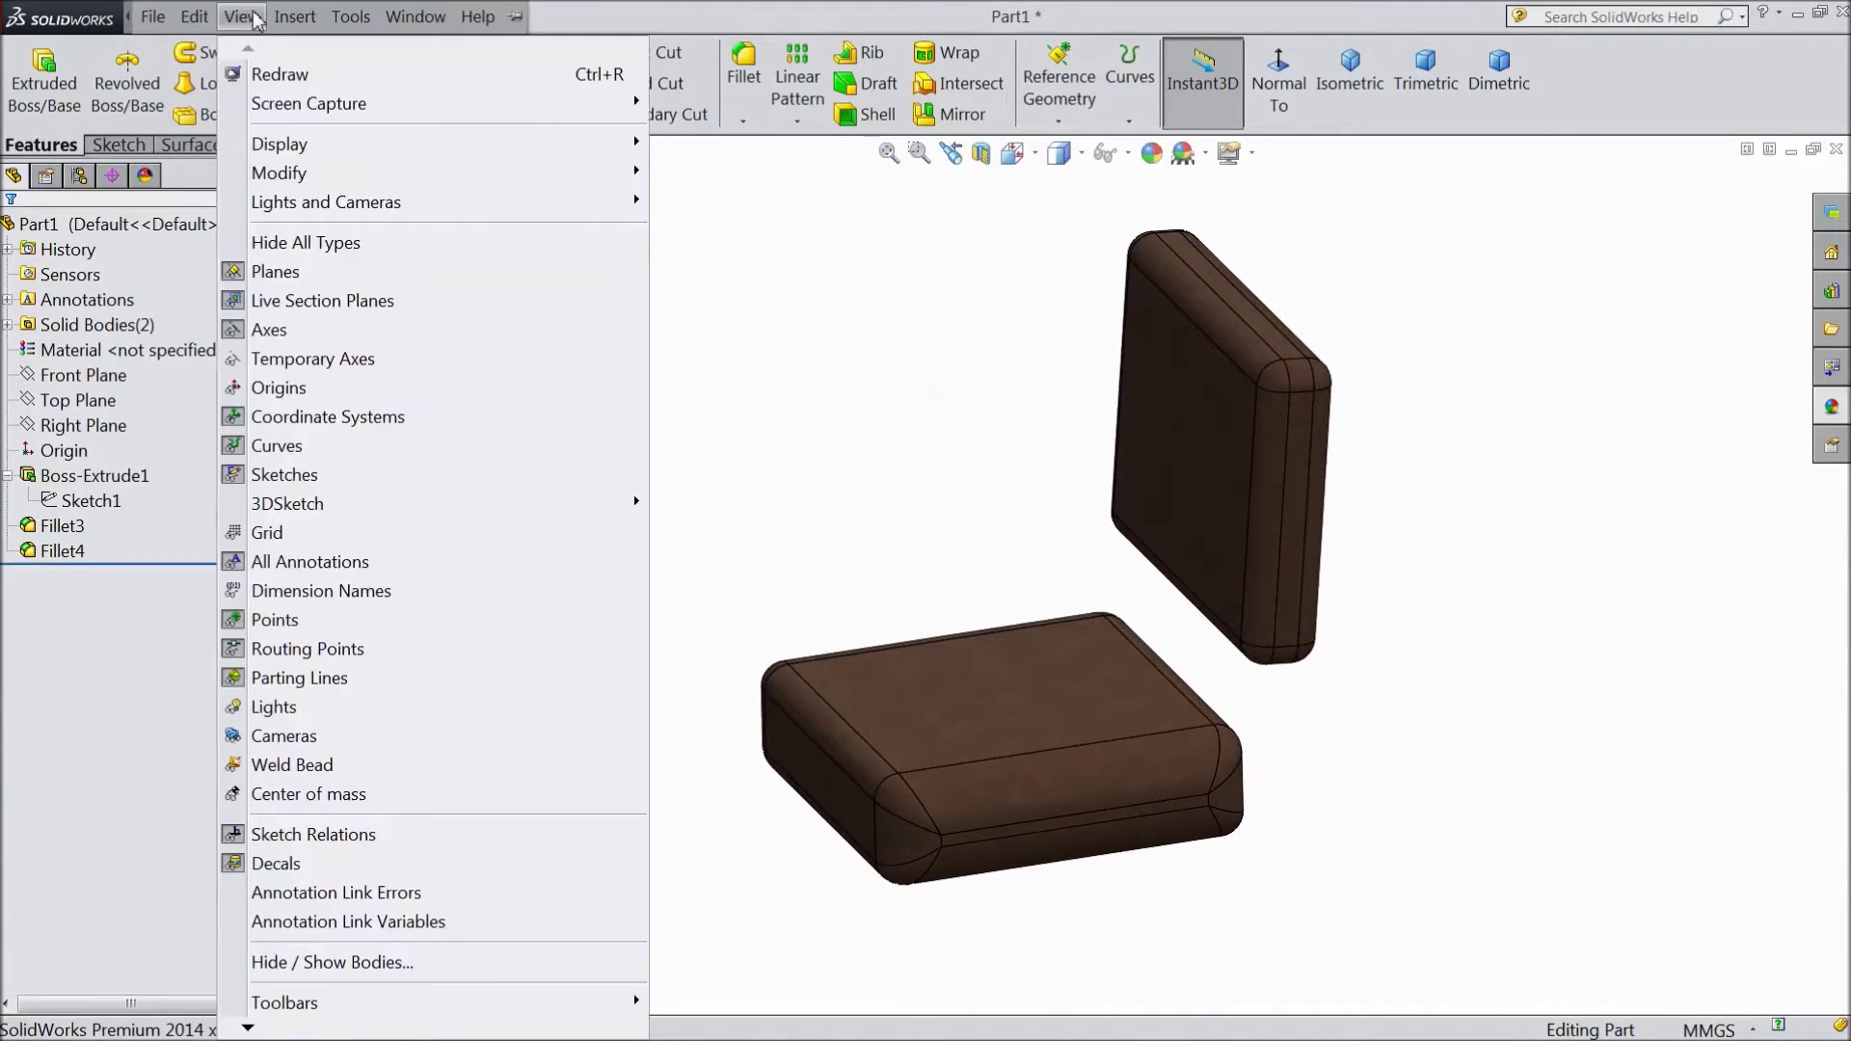
{"action": "mouse_move", "coordinate": [395, 113]}
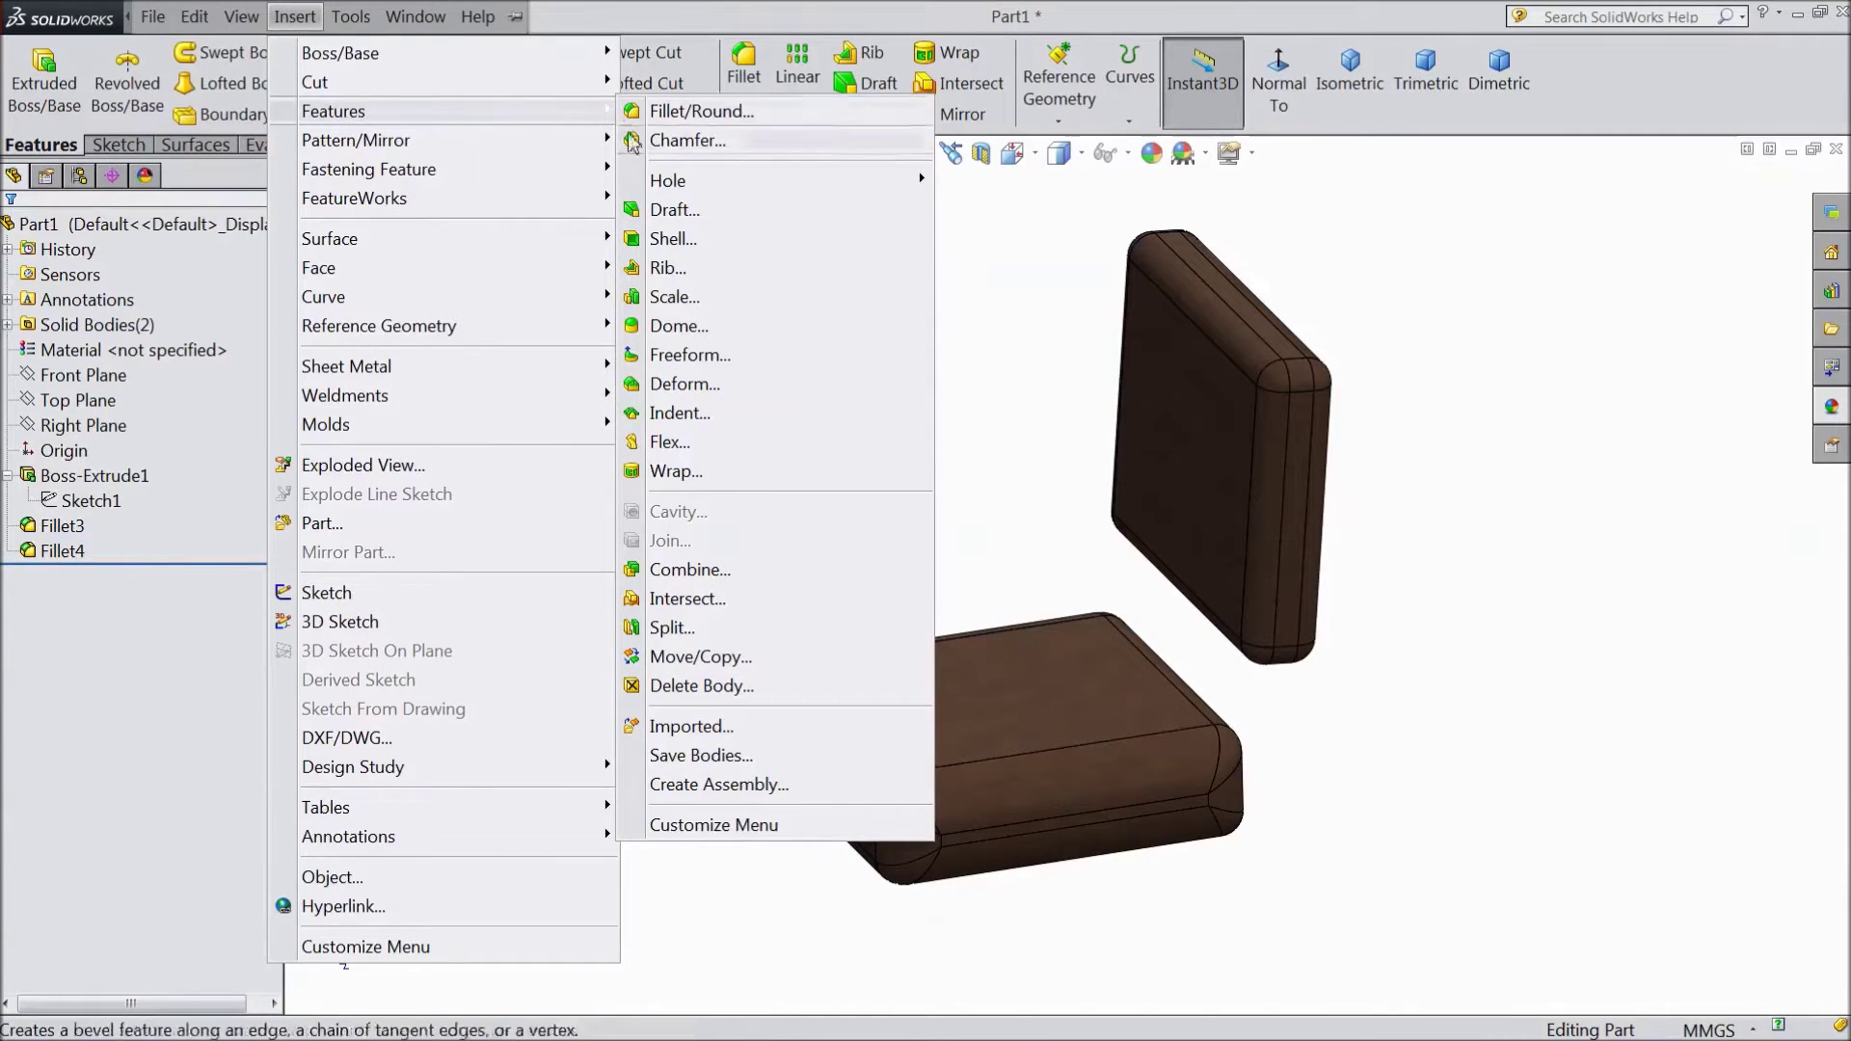
{"action": "left_click", "coordinate": [680, 328]}
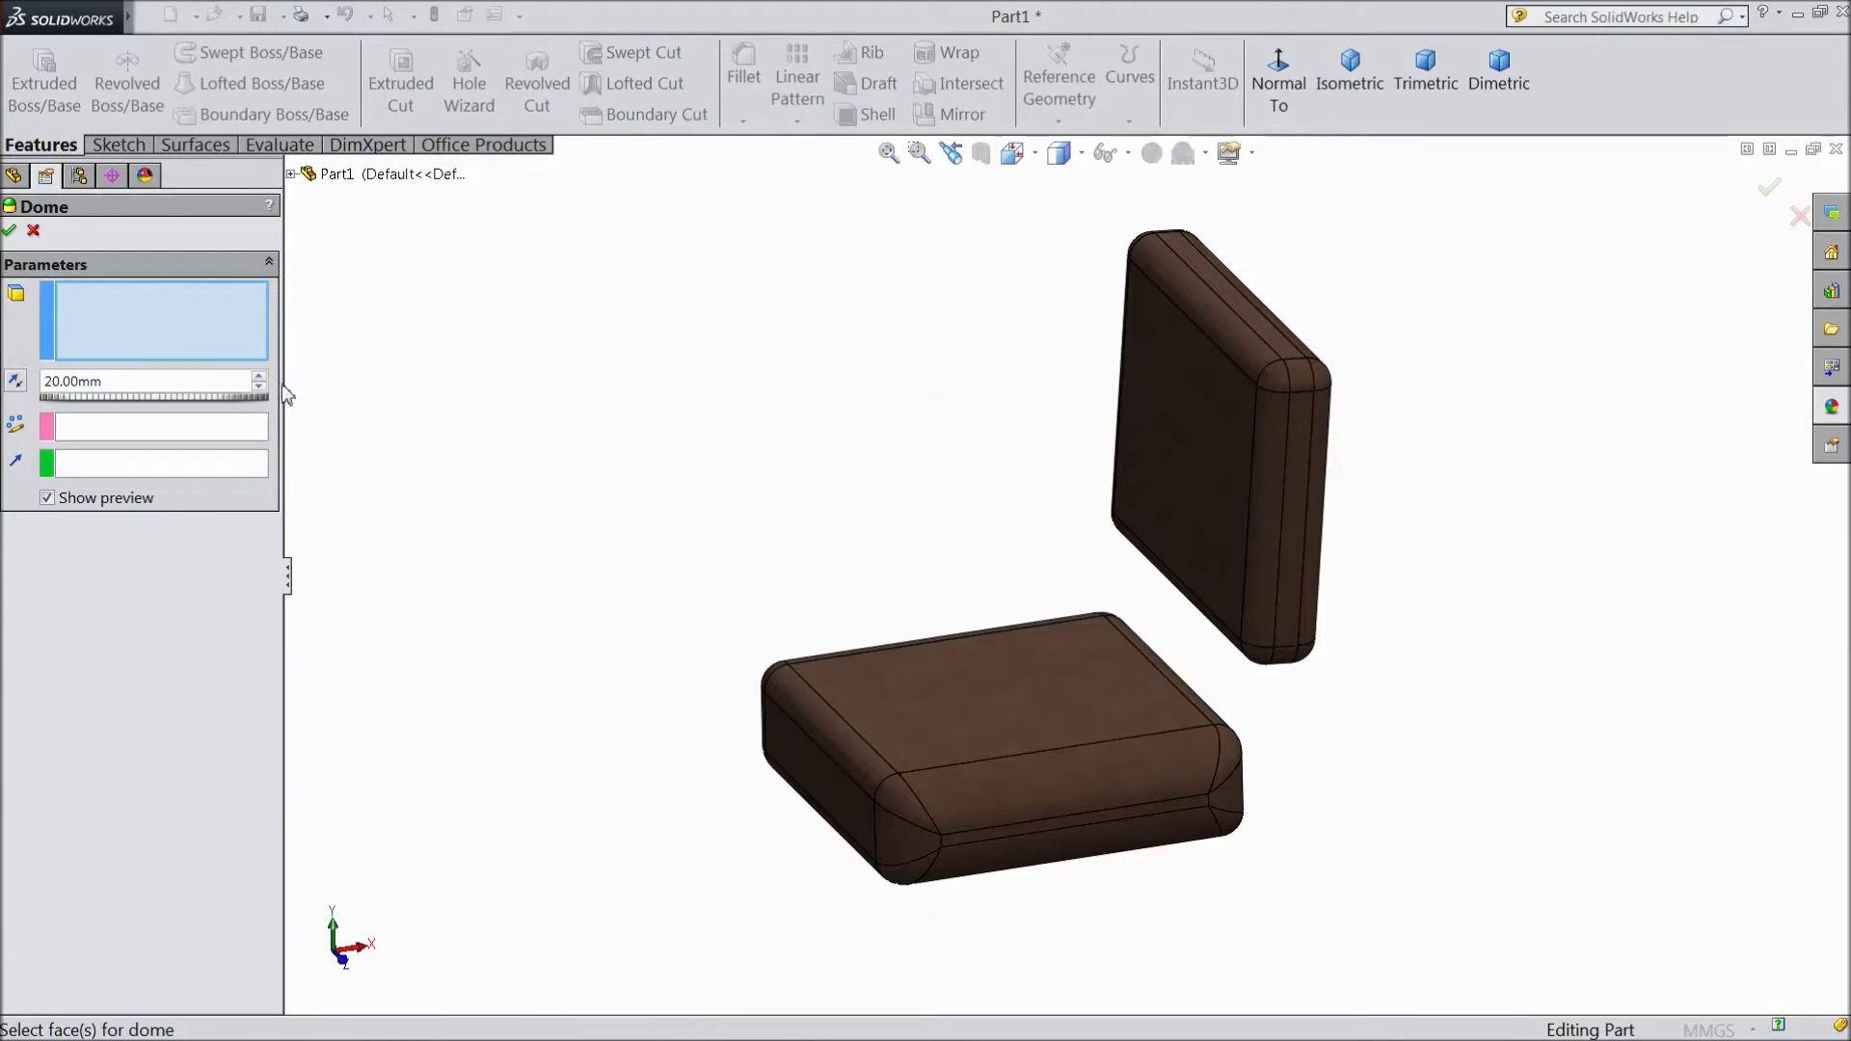
{"action": "left_click", "coordinate": [1183, 413]}
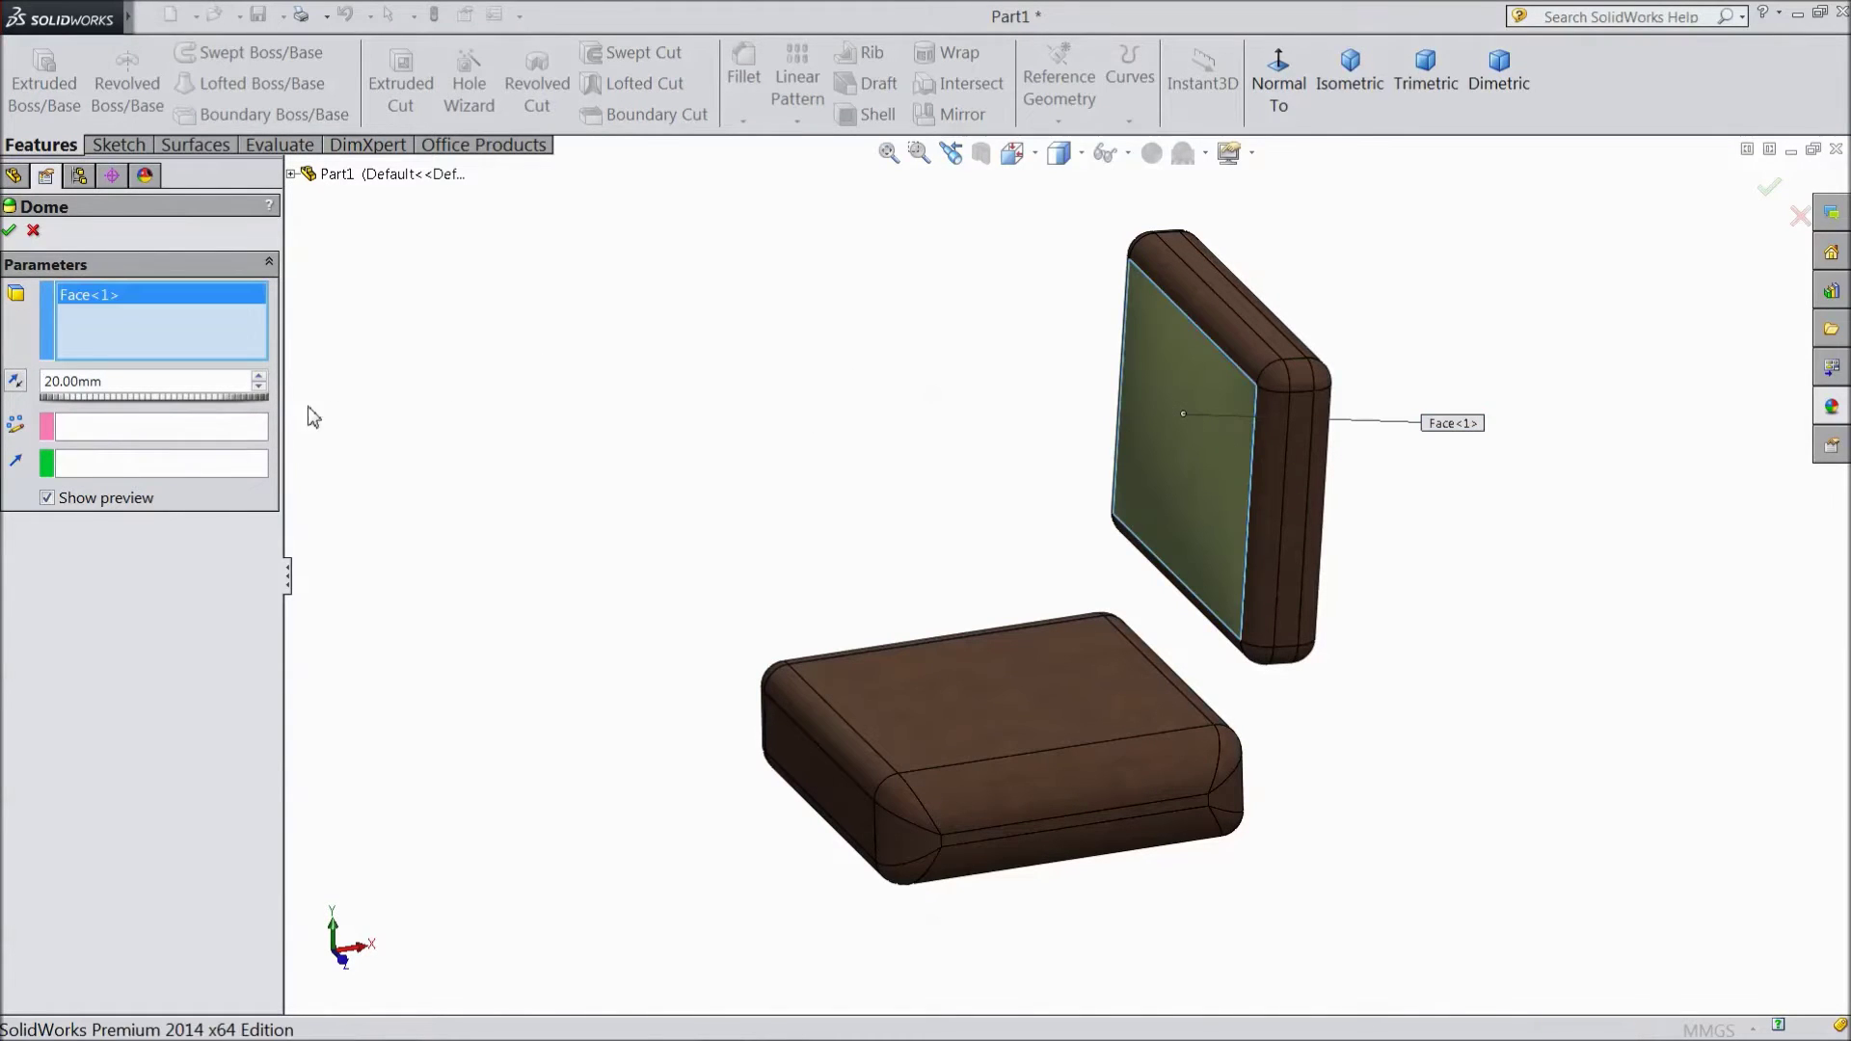
{"action": "left_click", "coordinate": [15, 381]}
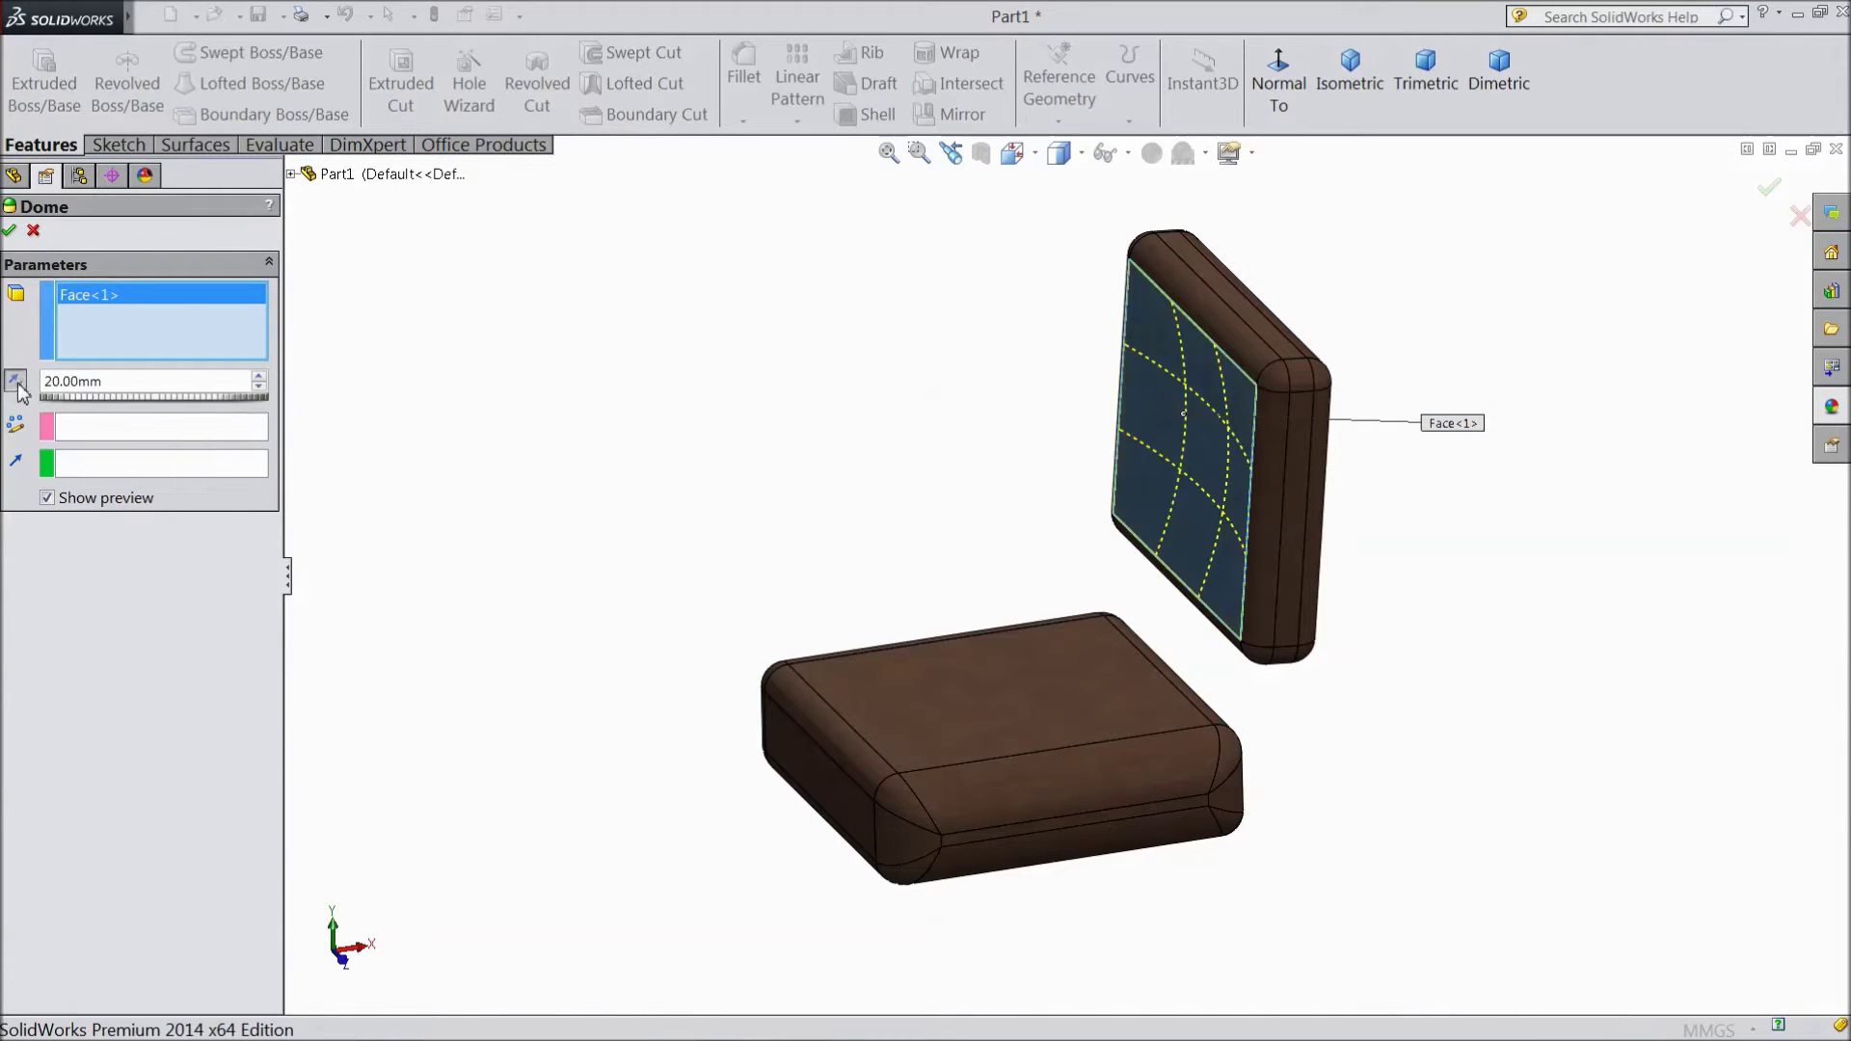
{"action": "left_click", "coordinate": [10, 231]}
Step: Add a 30 mm dome to the seat's top face
{"action": "mouse_move", "coordinate": [135, 19]}
{"action": "left_click", "coordinate": [294, 16]}
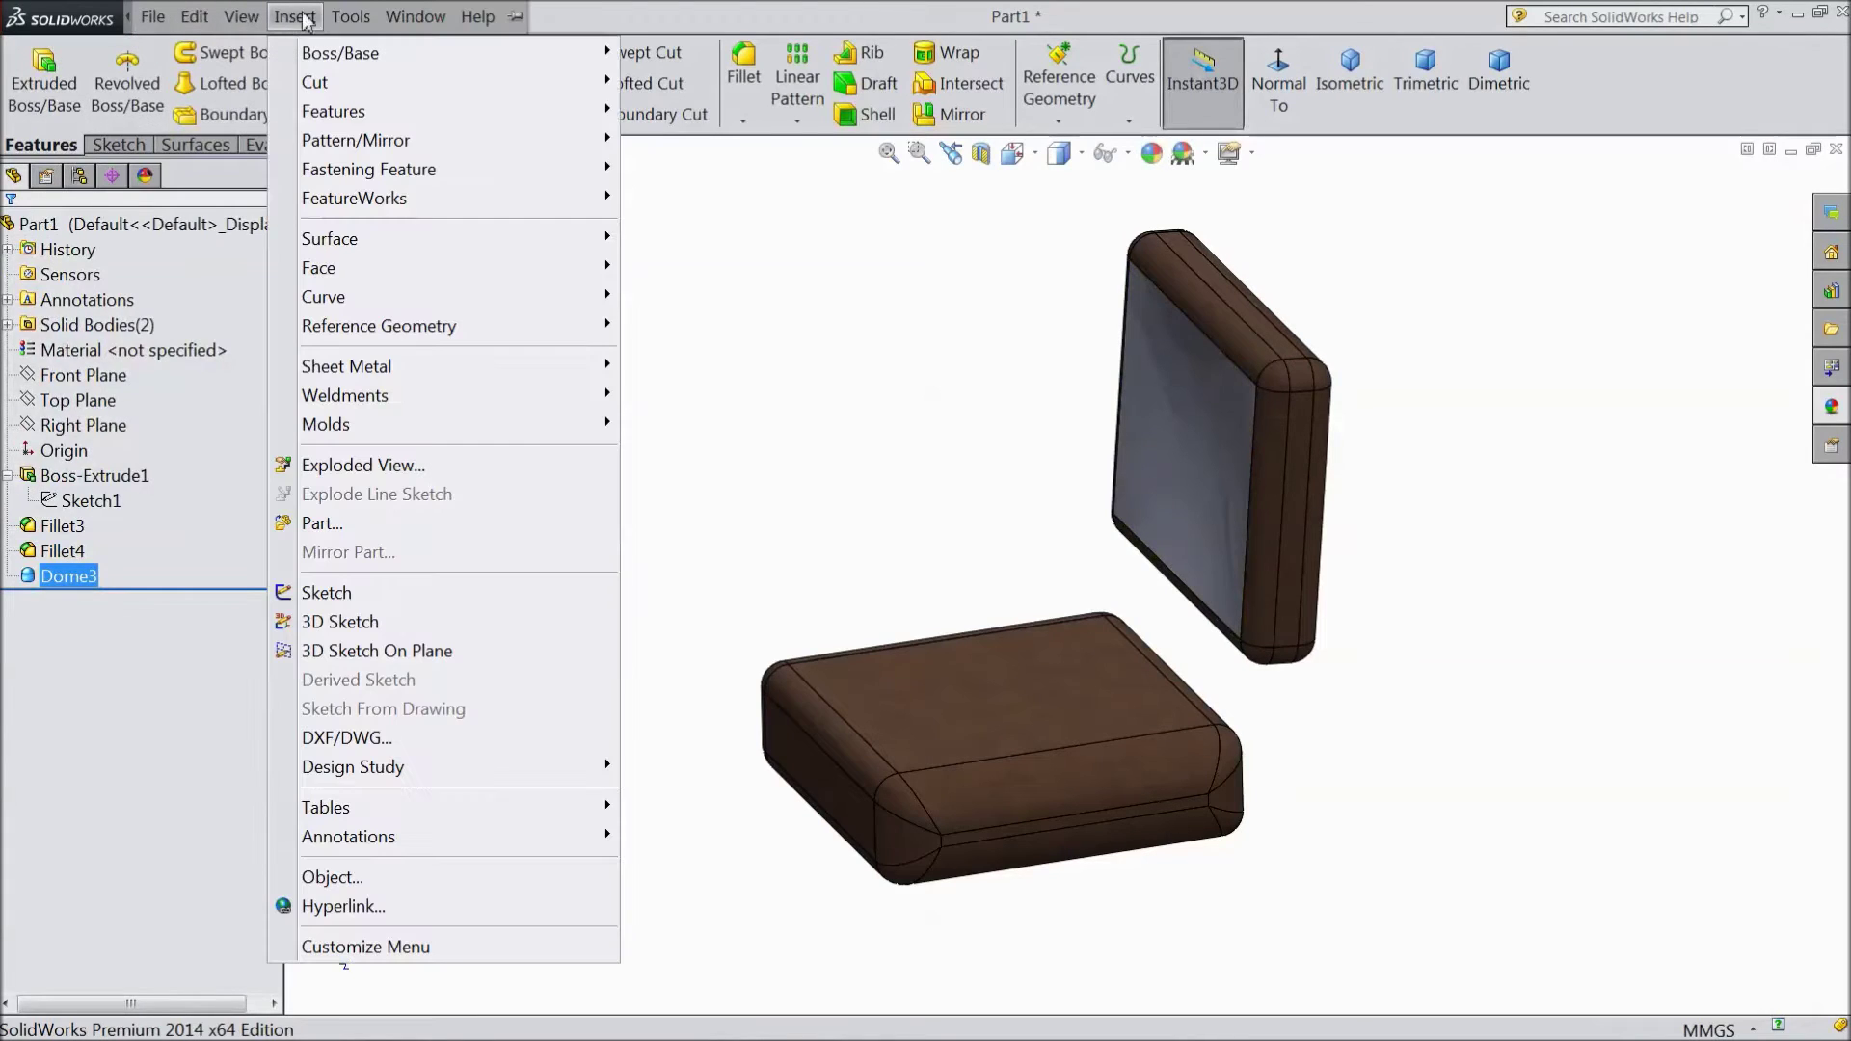
{"action": "mouse_move", "coordinate": [467, 114]}
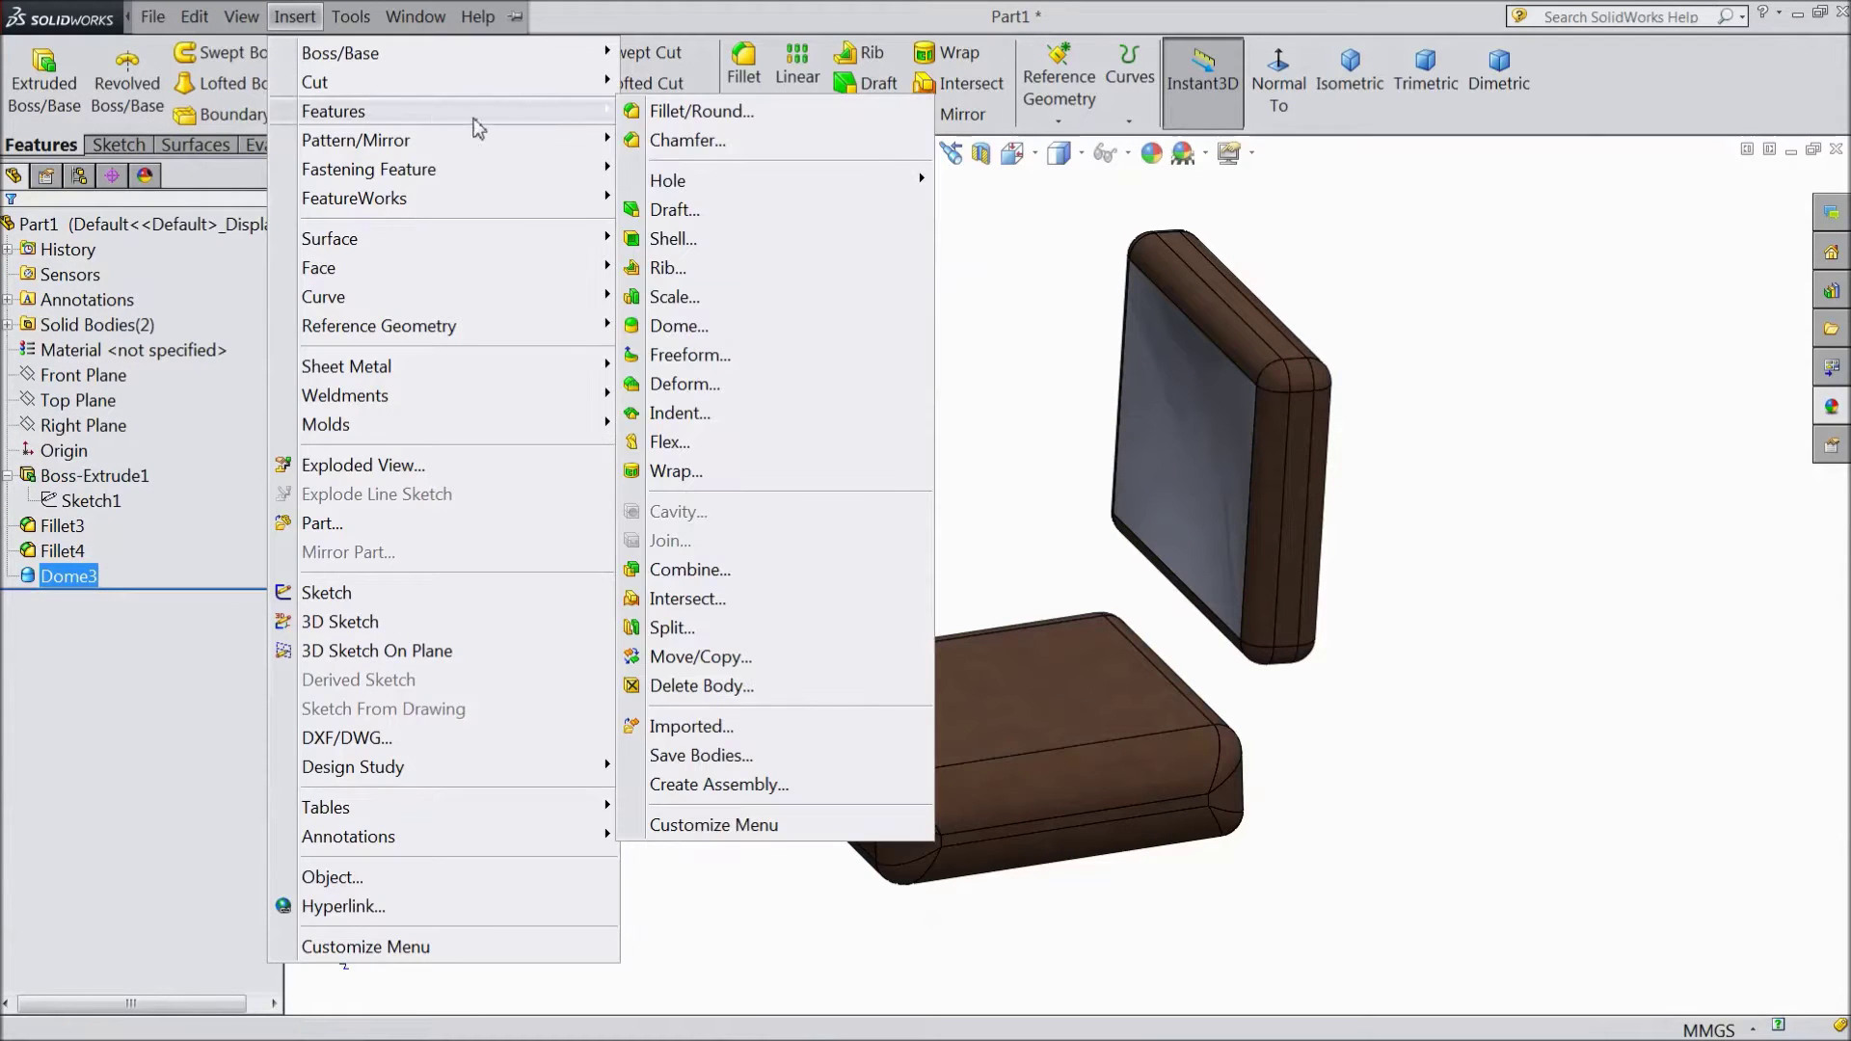
{"action": "left_click", "coordinate": [674, 328]}
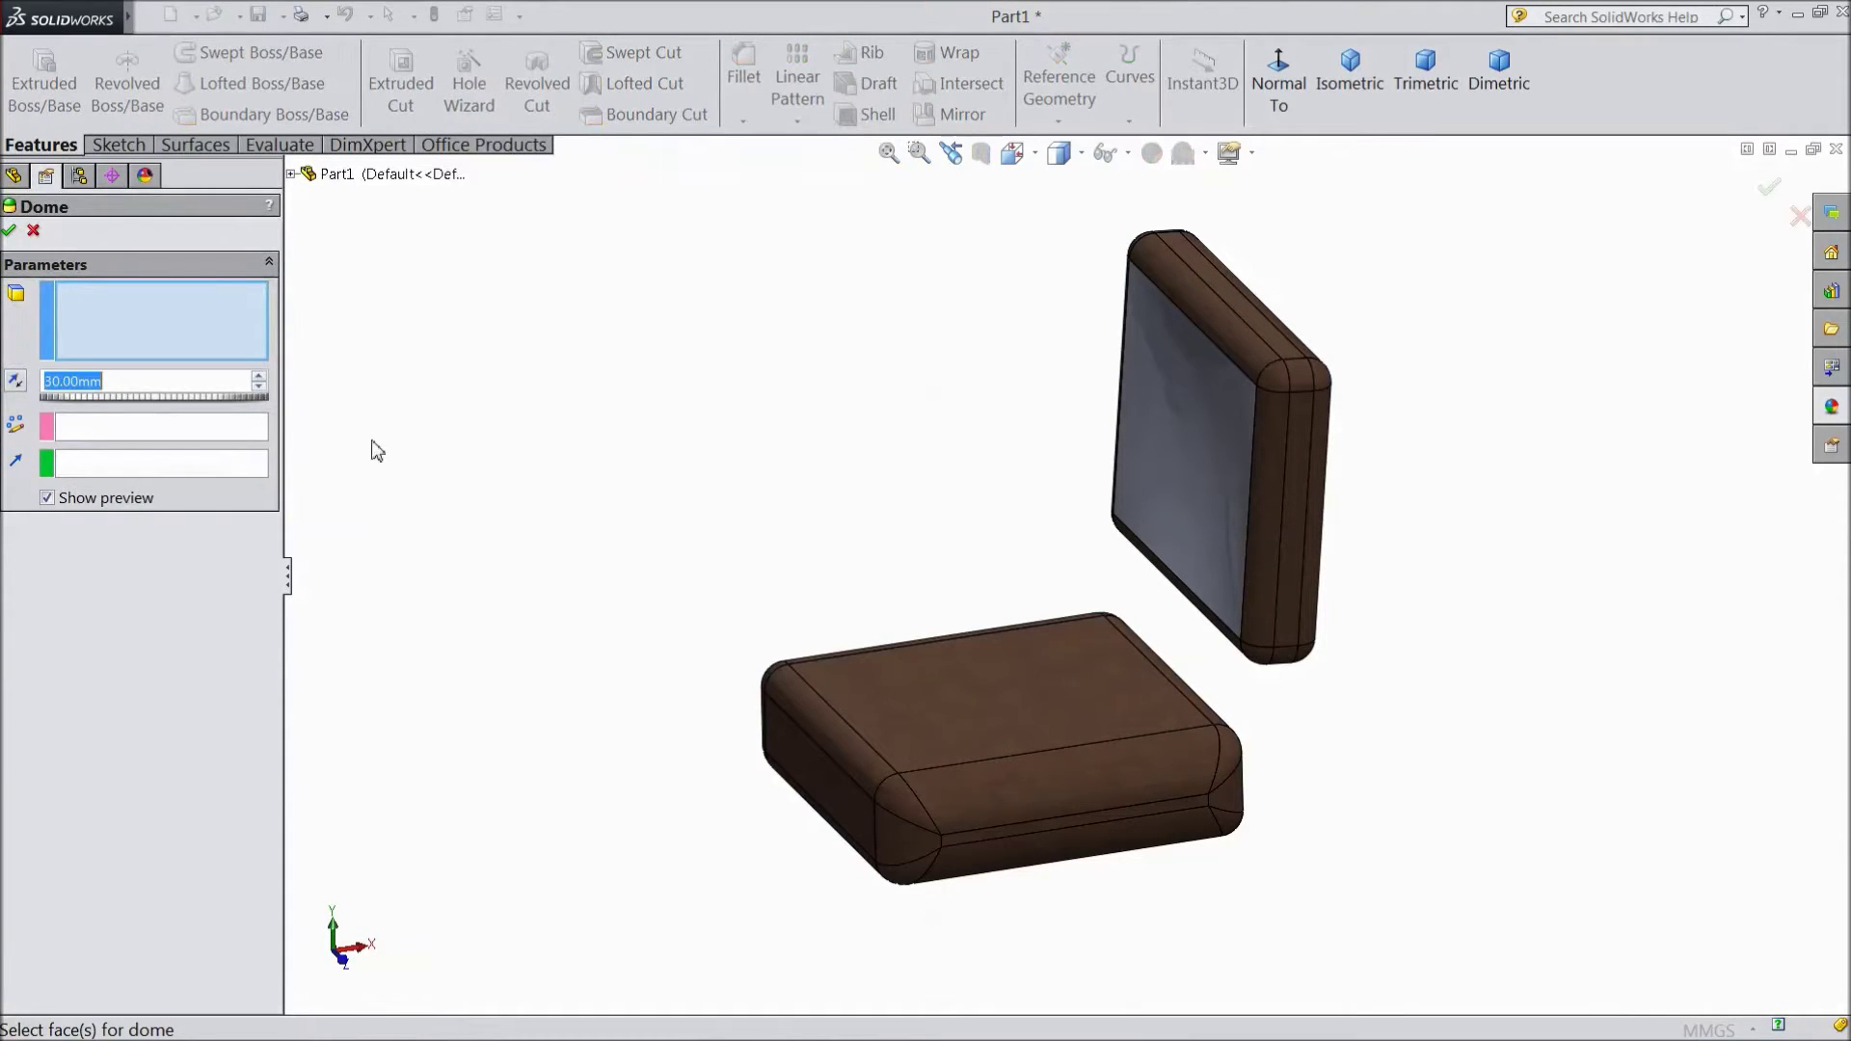
{"action": "left_click", "coordinate": [982, 697]}
{"action": "middle_click_drag", "start_coordinate": [756, 566], "coordinate": [690, 479]}
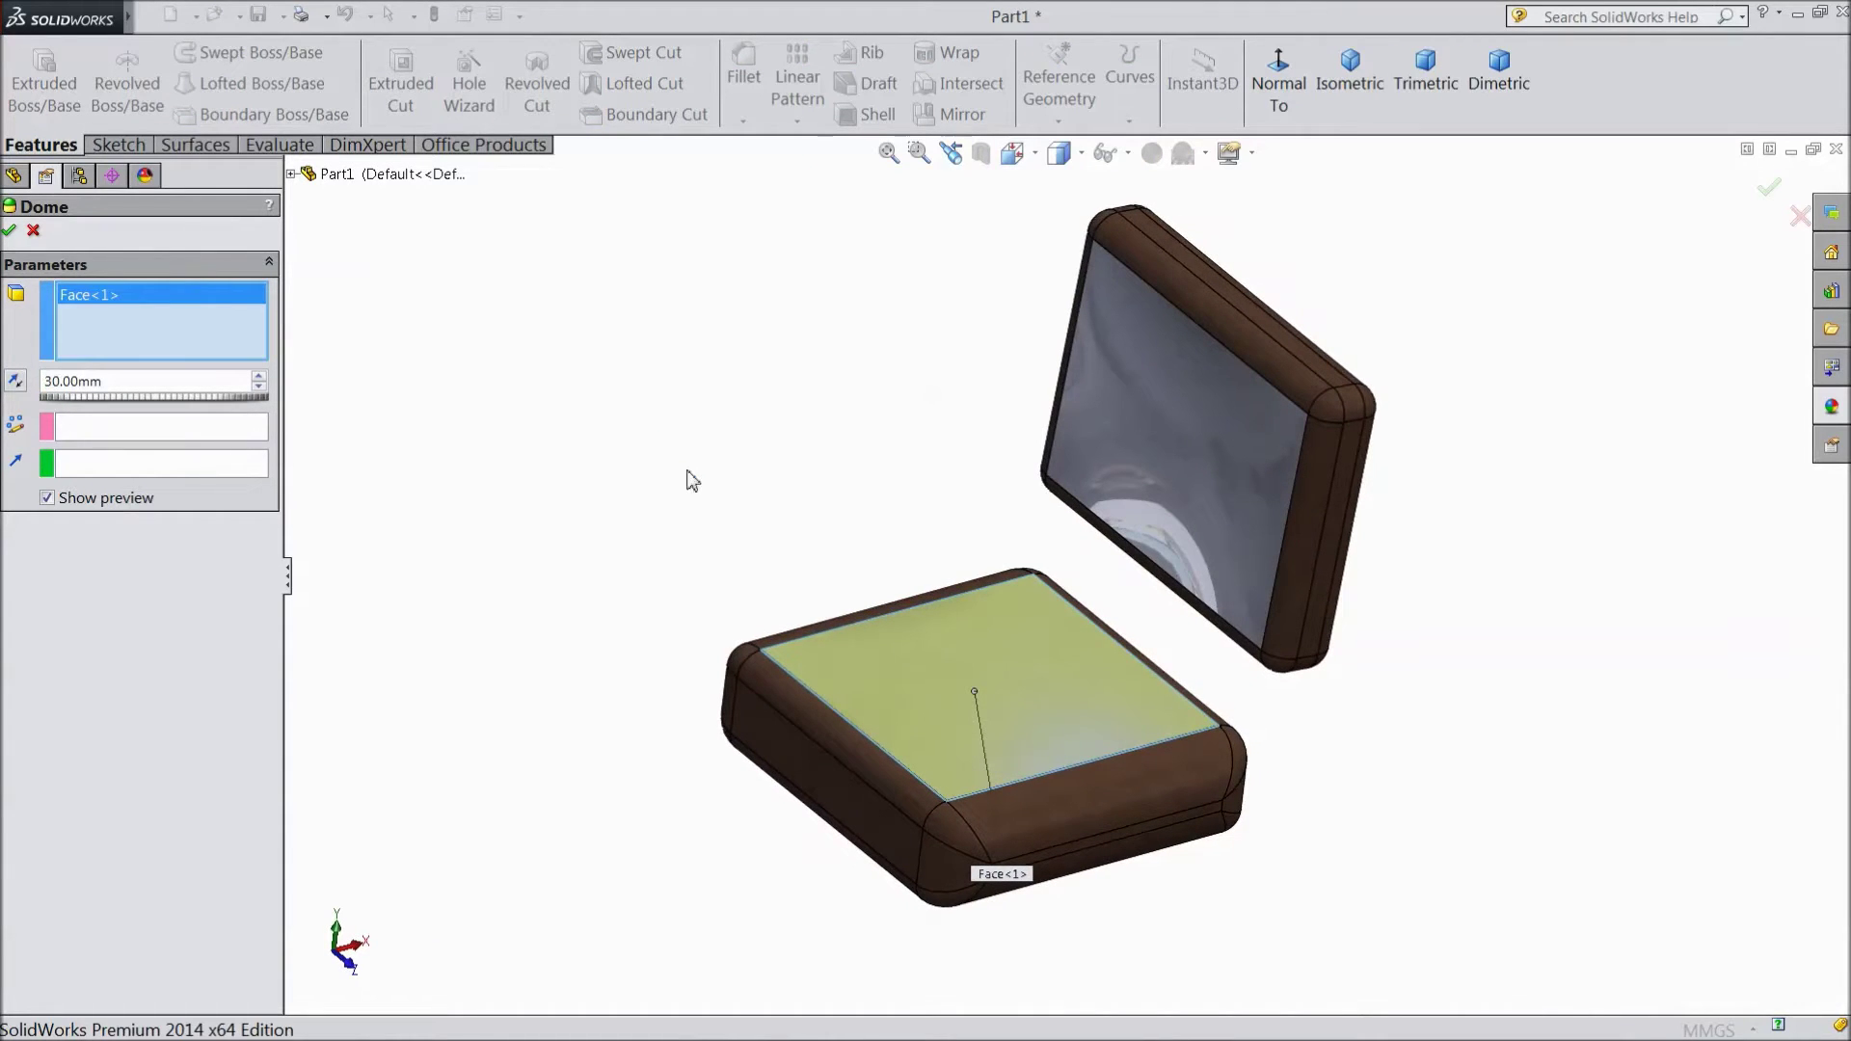
{"action": "key", "text": "Return"}
{"action": "middle_click_drag", "start_coordinate": [719, 647], "coordinate": [643, 567]}
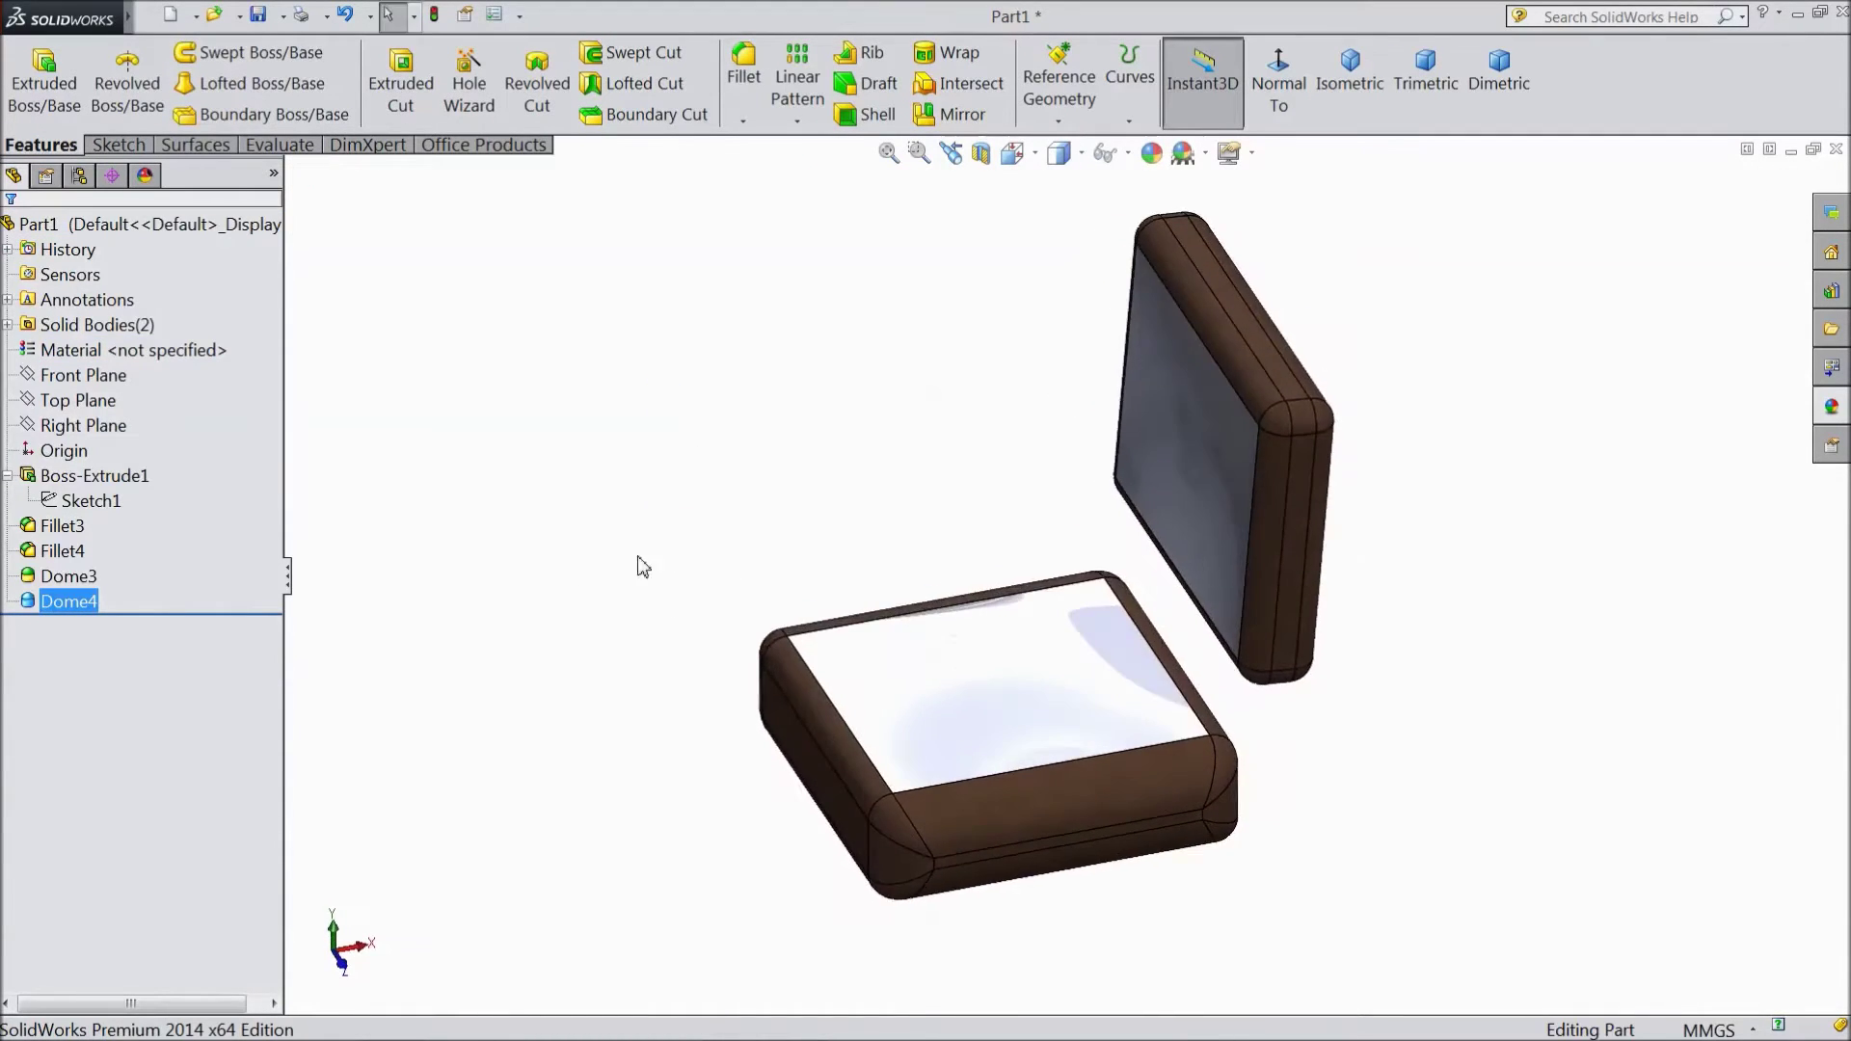
Step: Edit Dome4 to reverse its direction so the seat bulges outward
{"action": "left_click", "coordinate": [66, 603]}
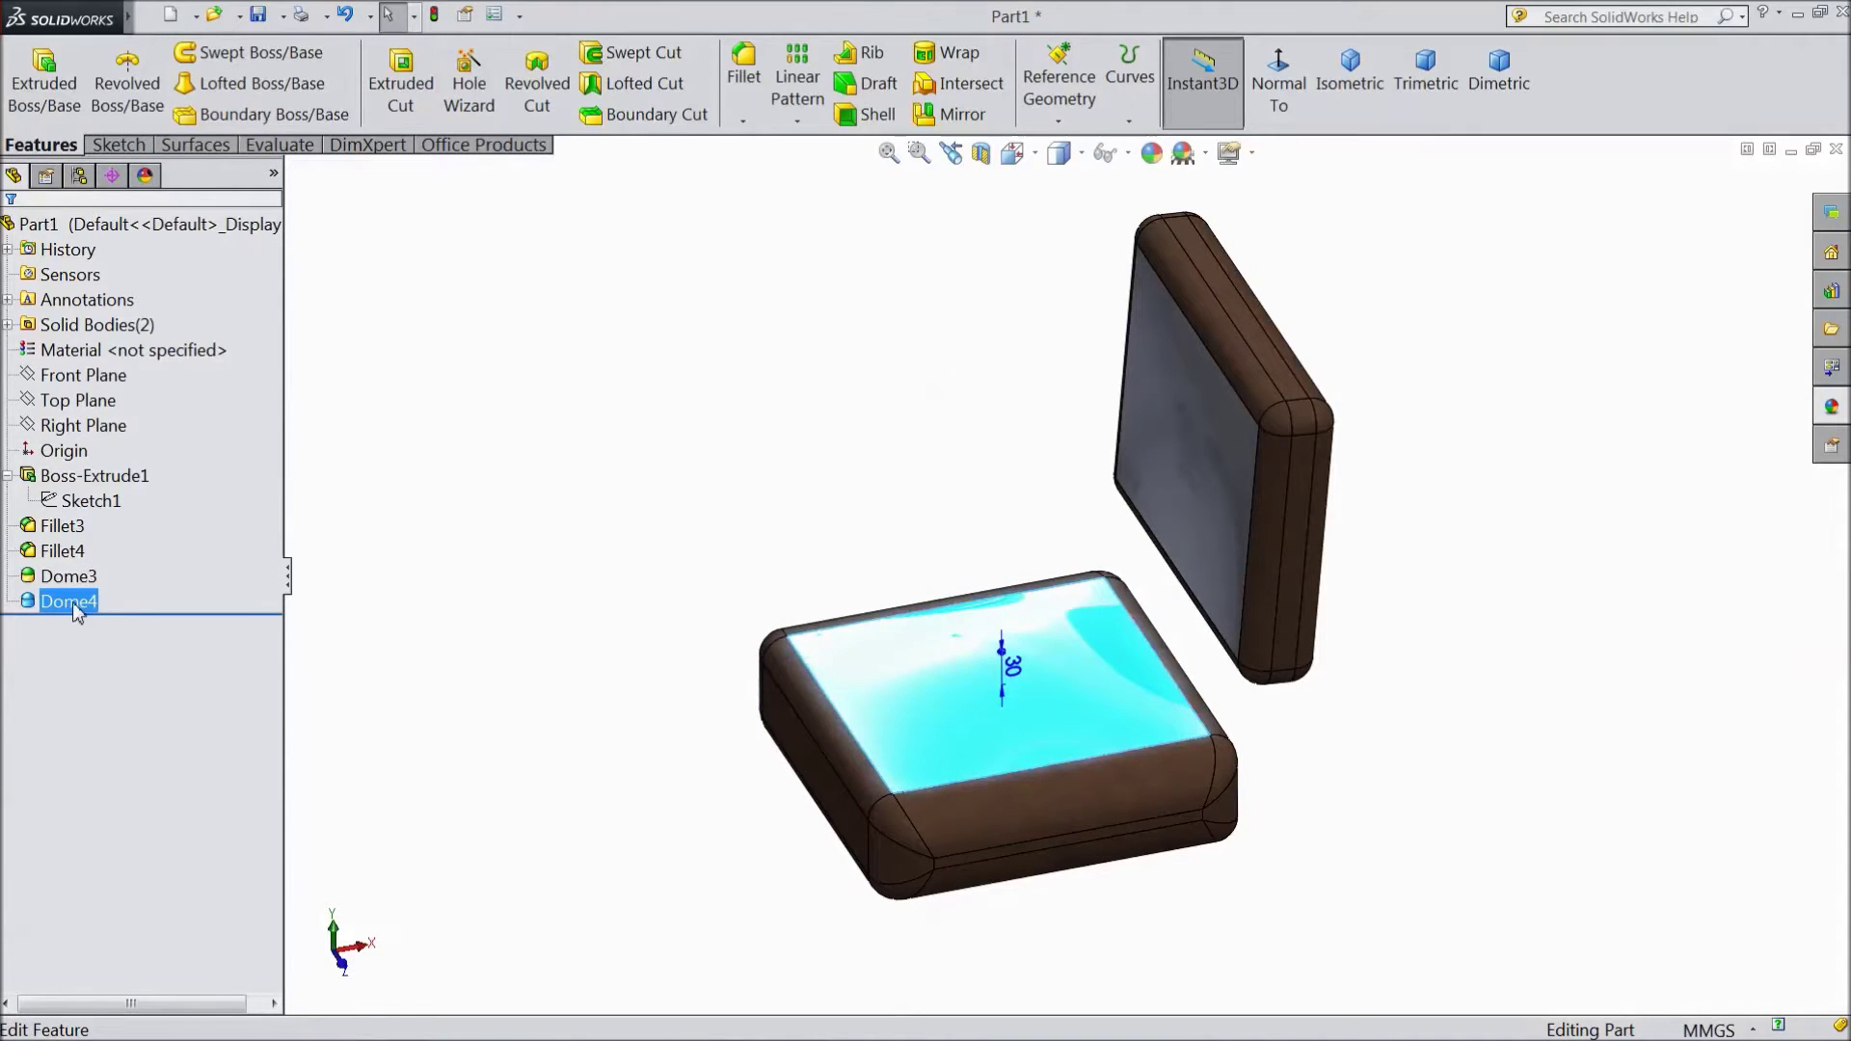
{"action": "left_click", "coordinate": [295, 617]}
{"action": "left_click", "coordinate": [86, 601]}
{"action": "left_click", "coordinate": [102, 564]}
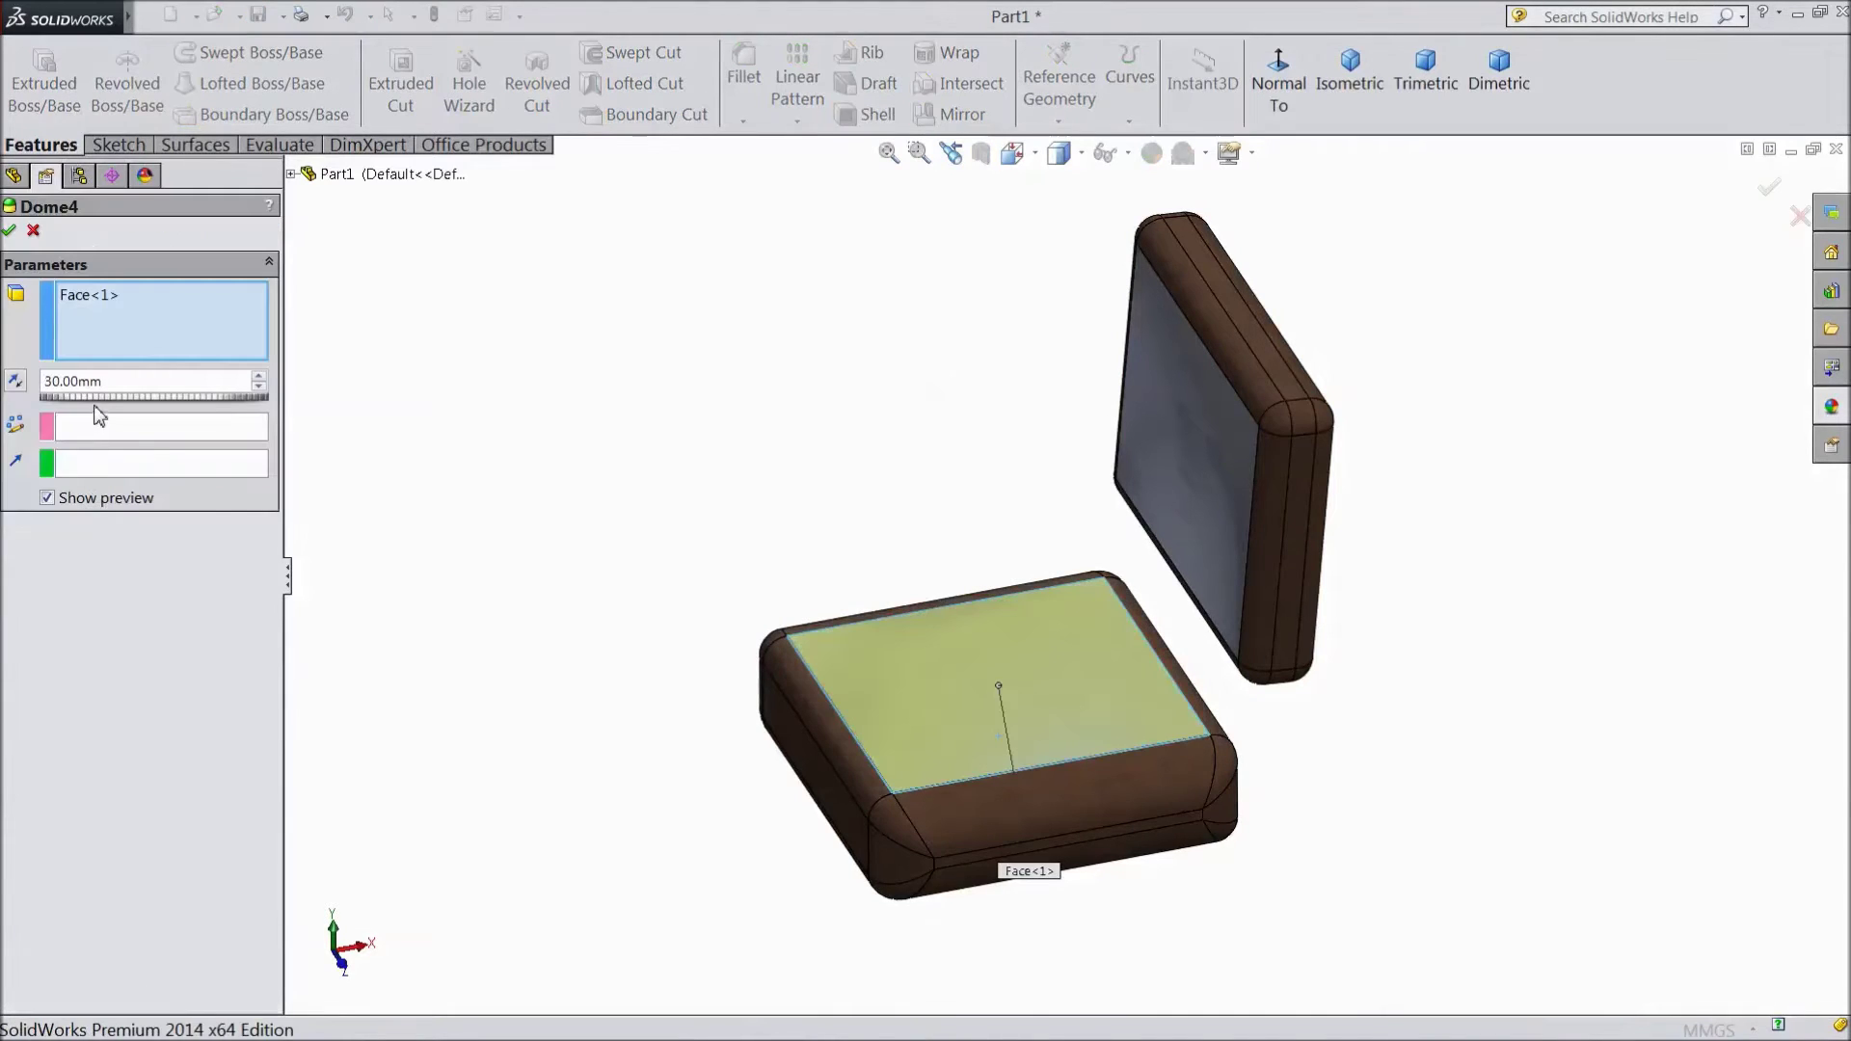
{"action": "left_click", "coordinate": [15, 381]}
{"action": "middle_click_drag", "start_coordinate": [578, 308], "coordinate": [694, 549]}
{"action": "scroll", "coordinate": [1013, 611], "scroll_direction": "down", "scroll_amount": 4}
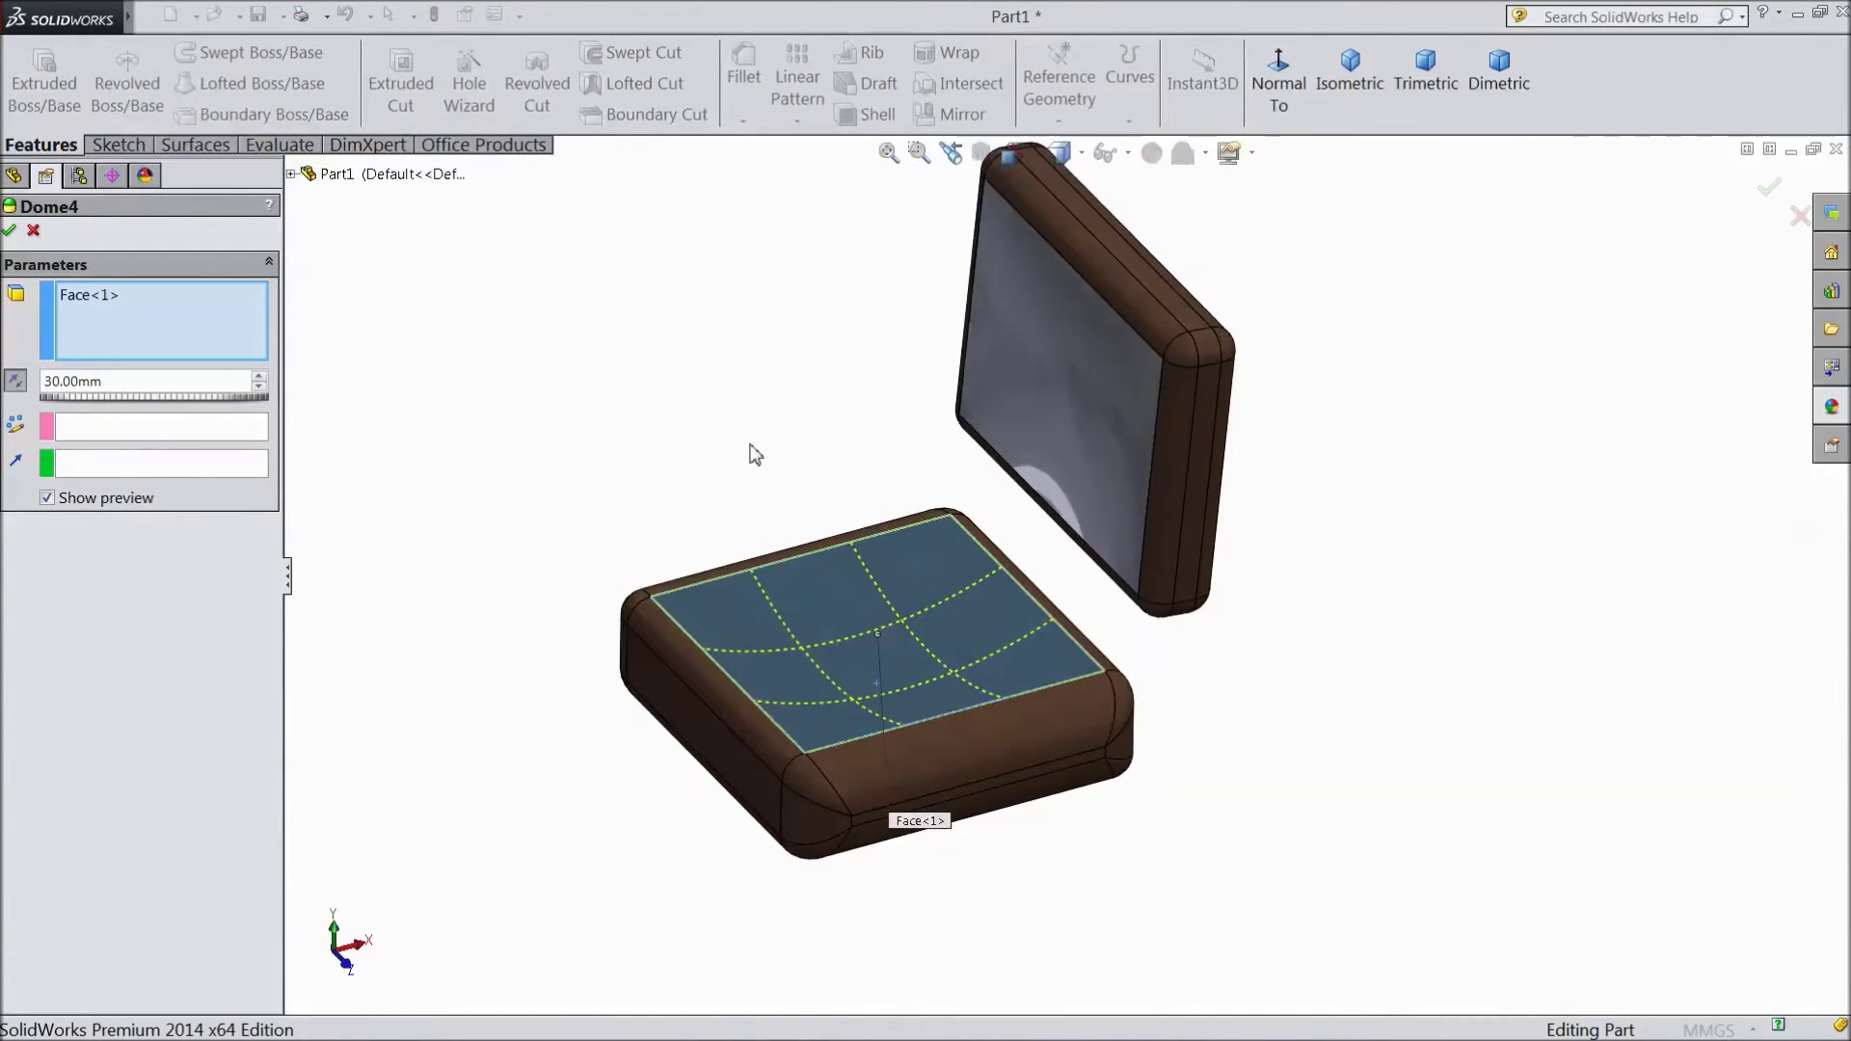
{"action": "left_click", "coordinate": [9, 230]}
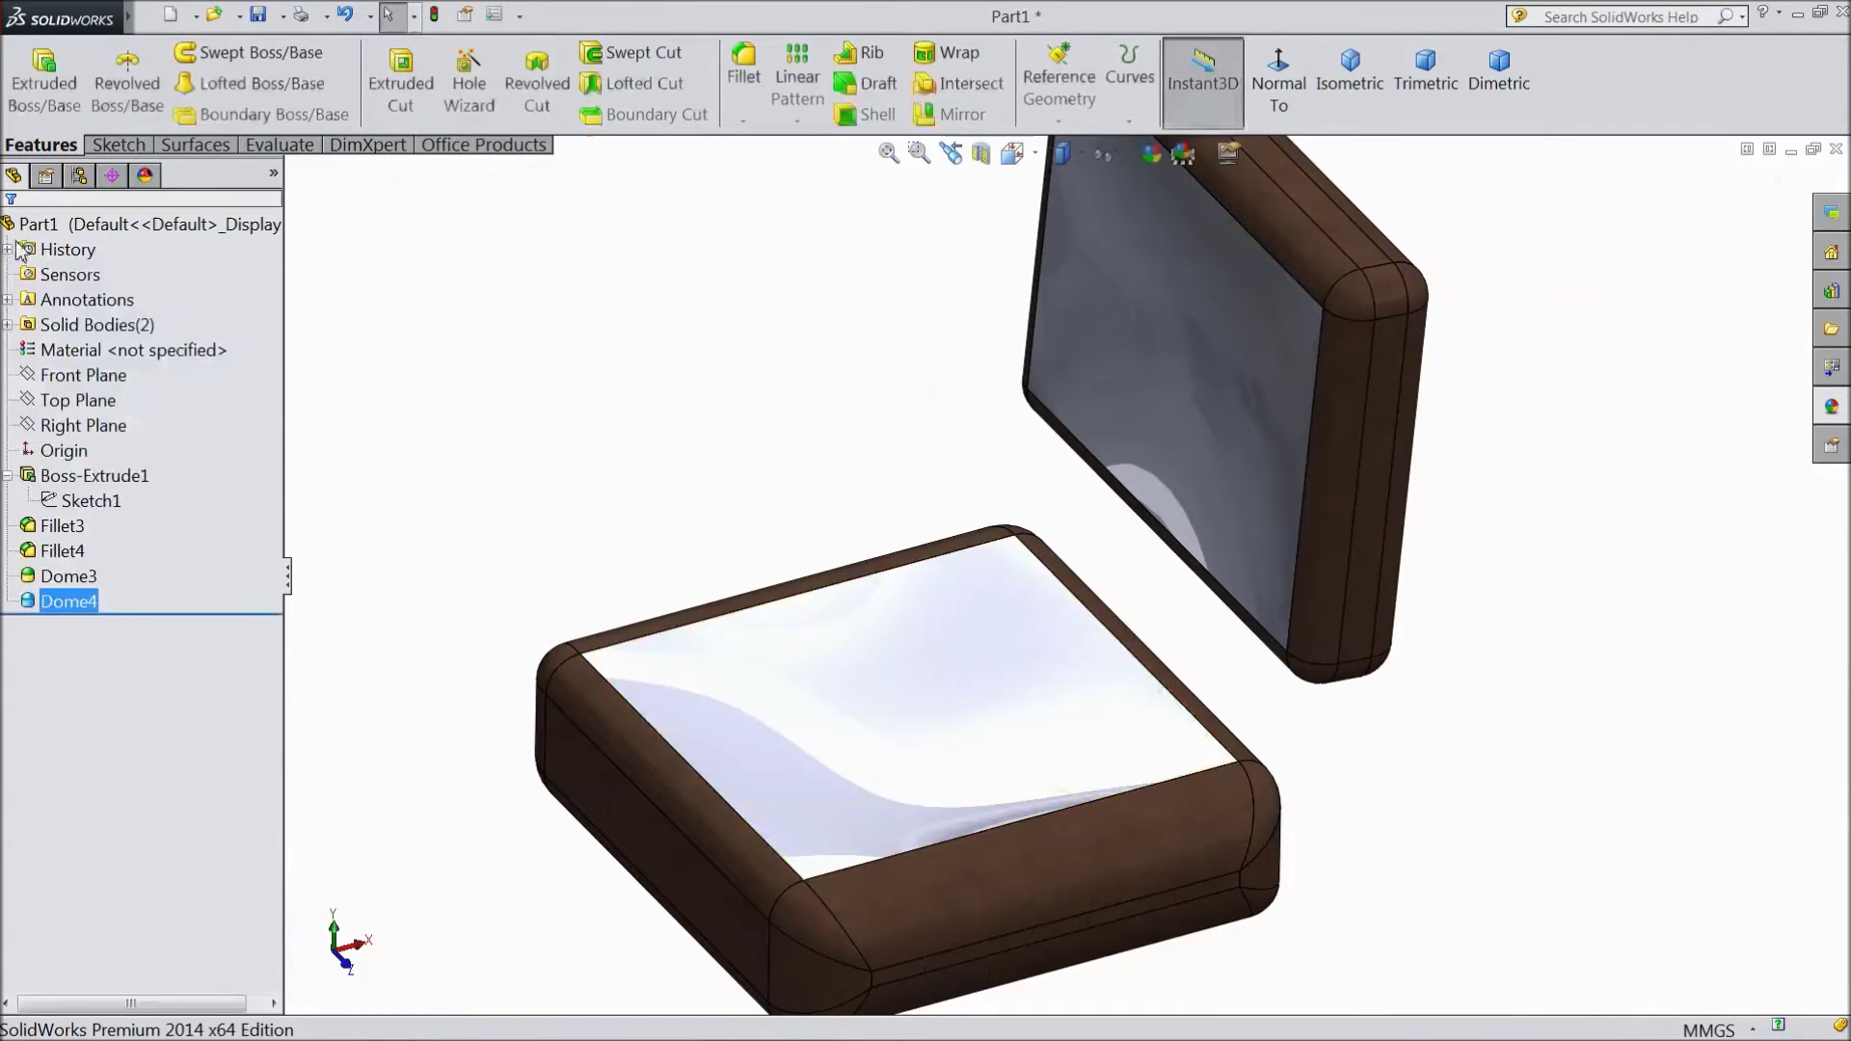
Step: Select both dome faces and check their appearance settings
{"action": "left_click", "coordinate": [989, 730]}
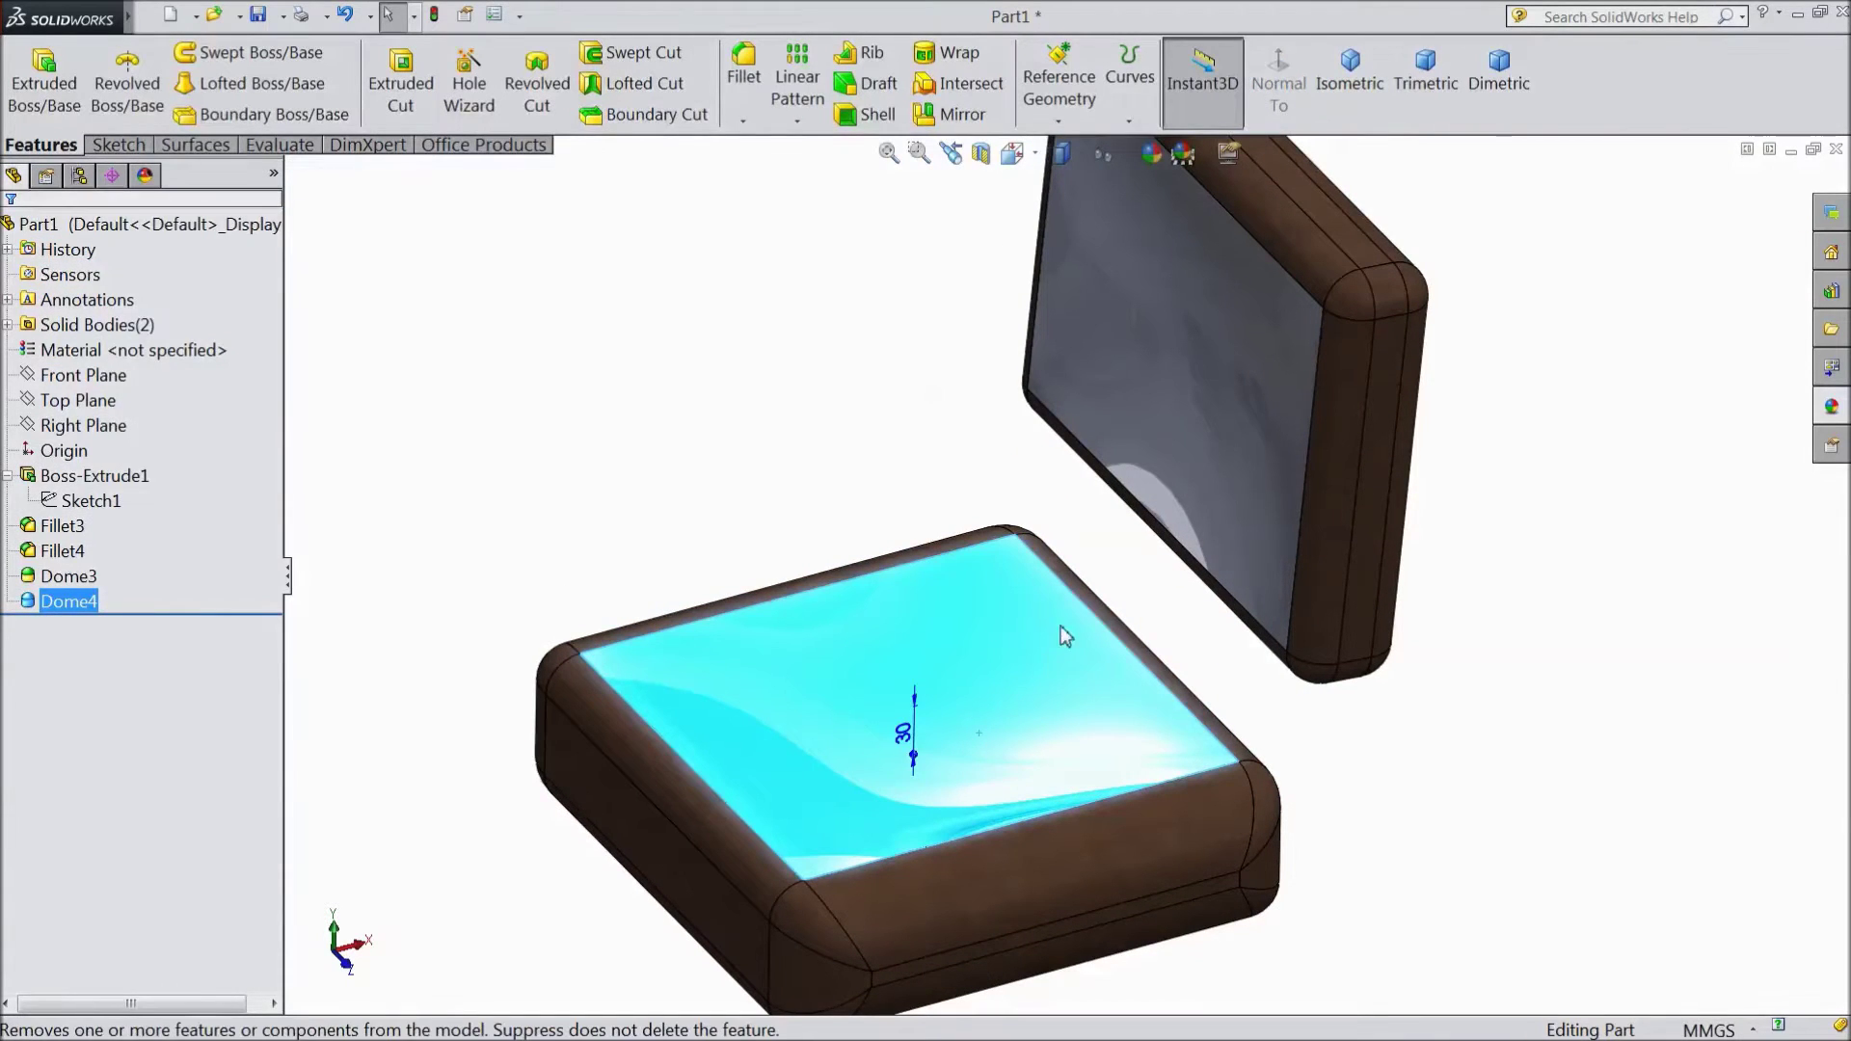
{"action": "left_click", "coordinate": [1200, 461], "text": "ctrl"}
{"action": "left_click", "coordinate": [1831, 407]}
{"action": "left_click", "coordinate": [1486, 783]}
{"action": "middle_click_drag", "start_coordinate": [1475, 783], "coordinate": [1379, 622]}
Step: On a new Front Plane sketch, draw a spline from the backrest's bottom to the seat's right side
{"action": "left_click", "coordinate": [101, 386]}
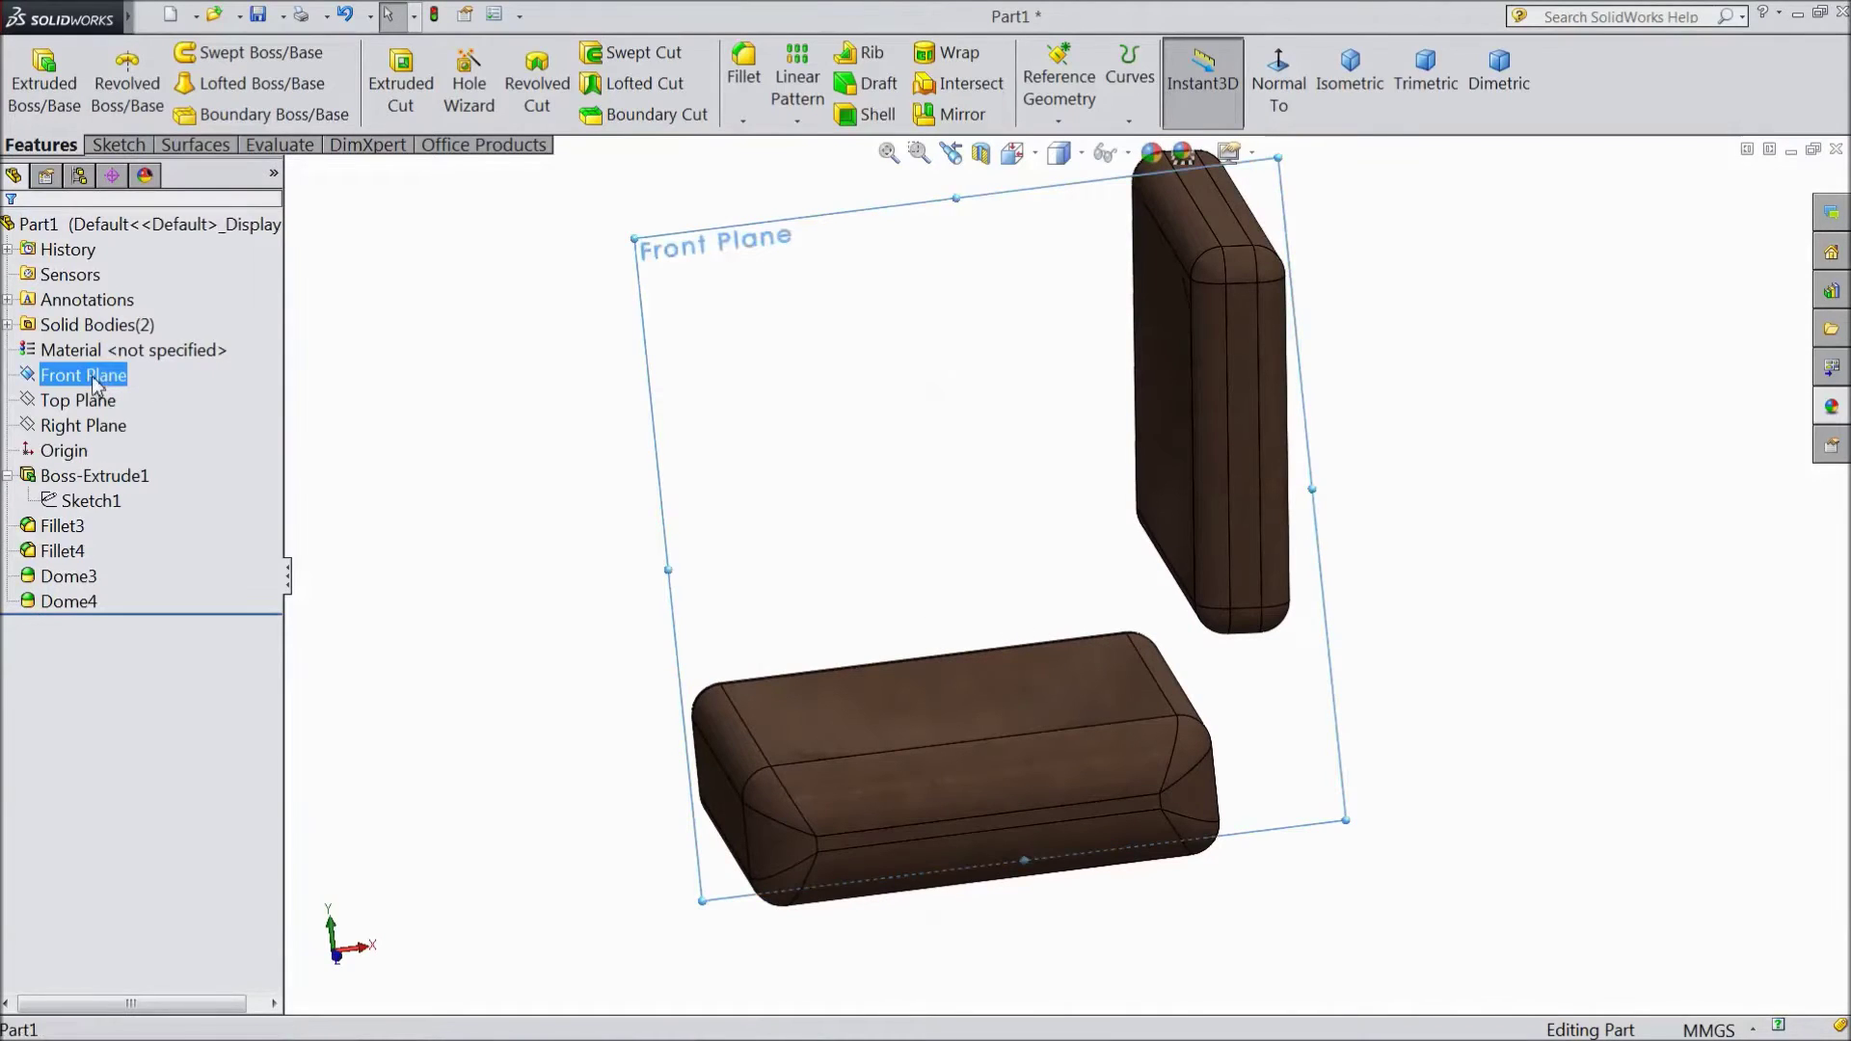
{"action": "left_click", "coordinate": [107, 351]}
{"action": "left_click", "coordinate": [1061, 97]}
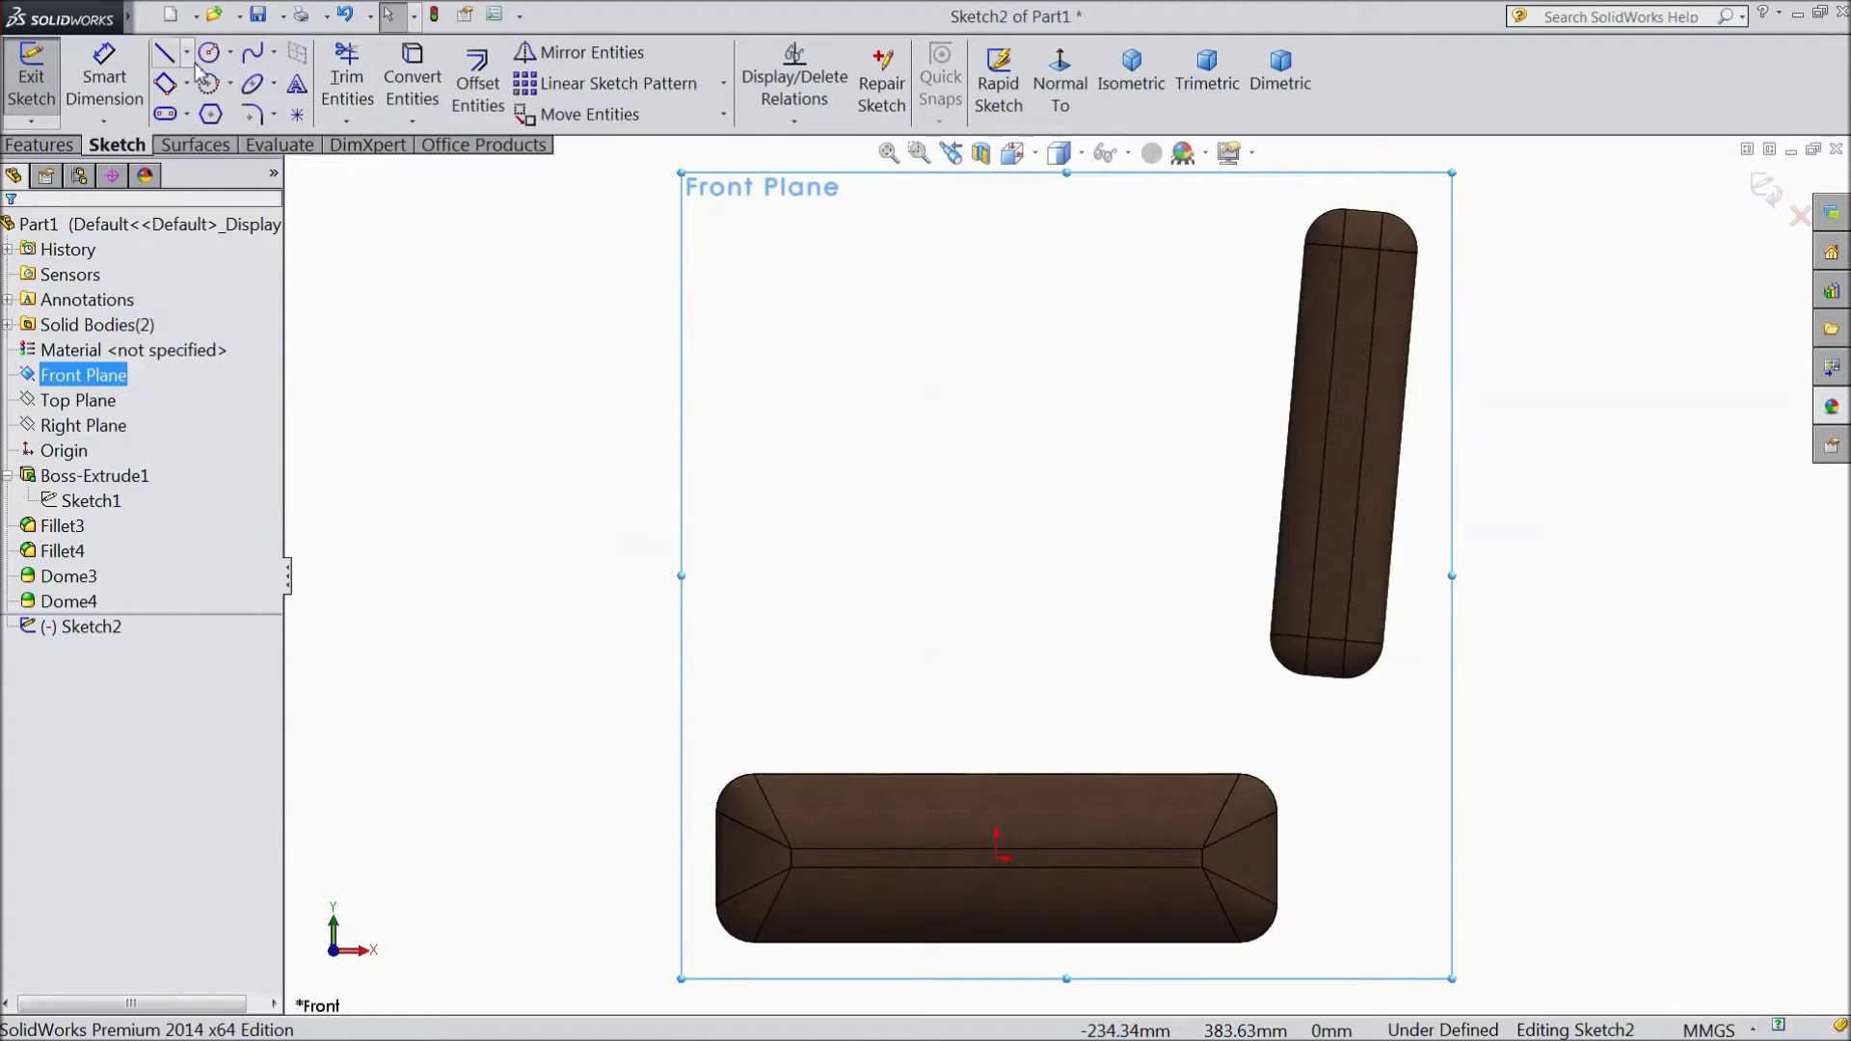
{"action": "left_click", "coordinate": [251, 58]}
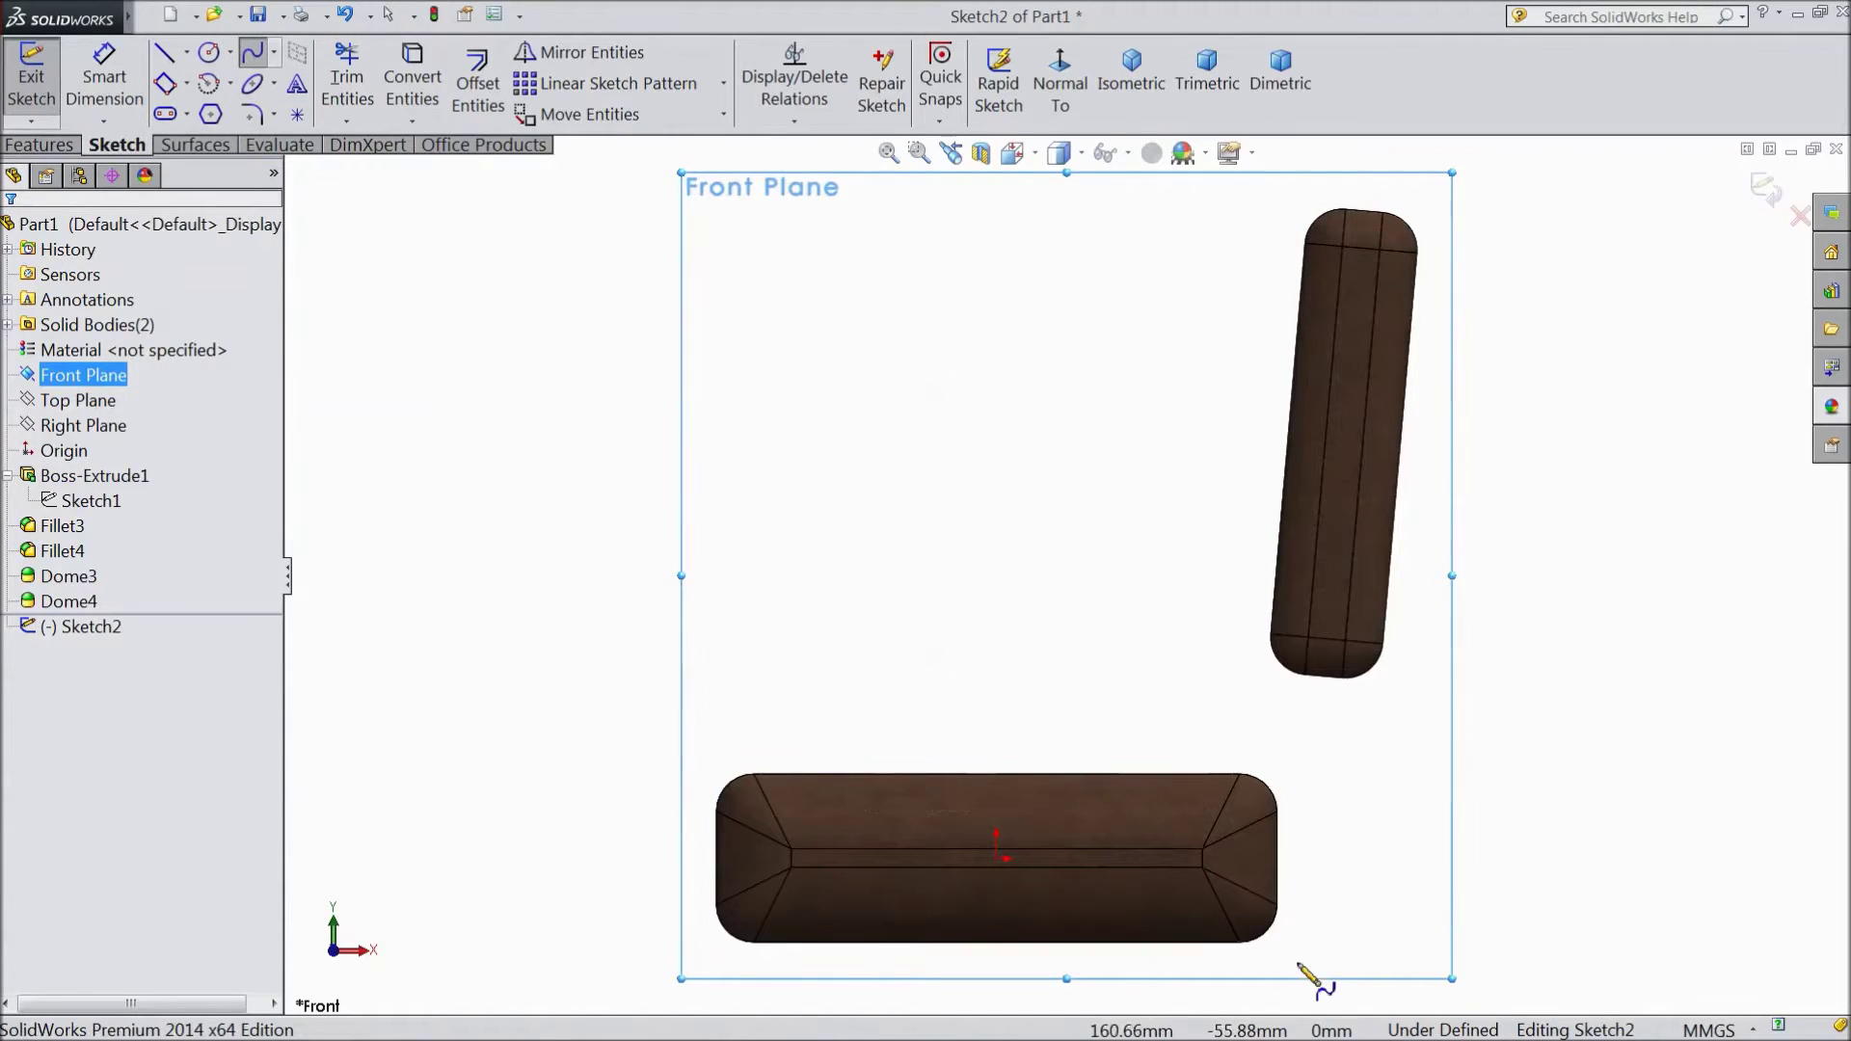
{"action": "scroll", "coordinate": [1289, 941], "scroll_direction": "down", "scroll_amount": 3}
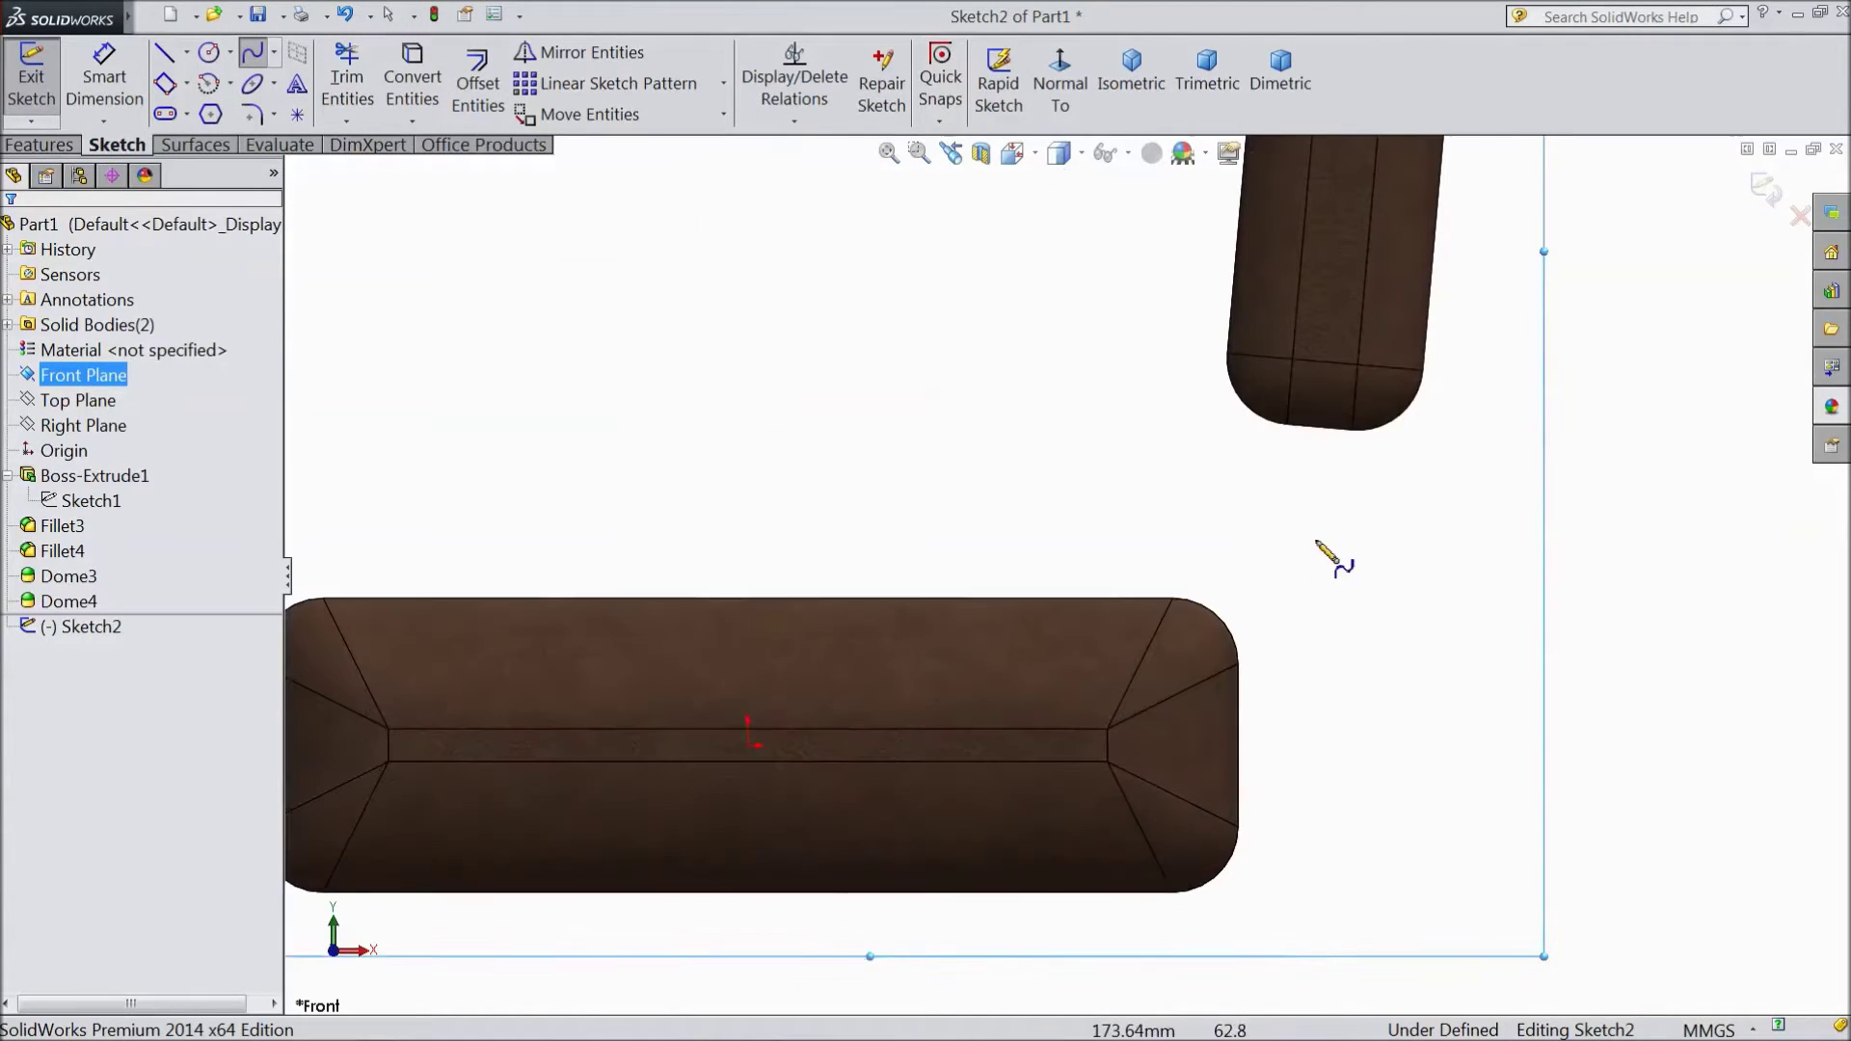
{"action": "left_click", "coordinate": [1321, 427]}
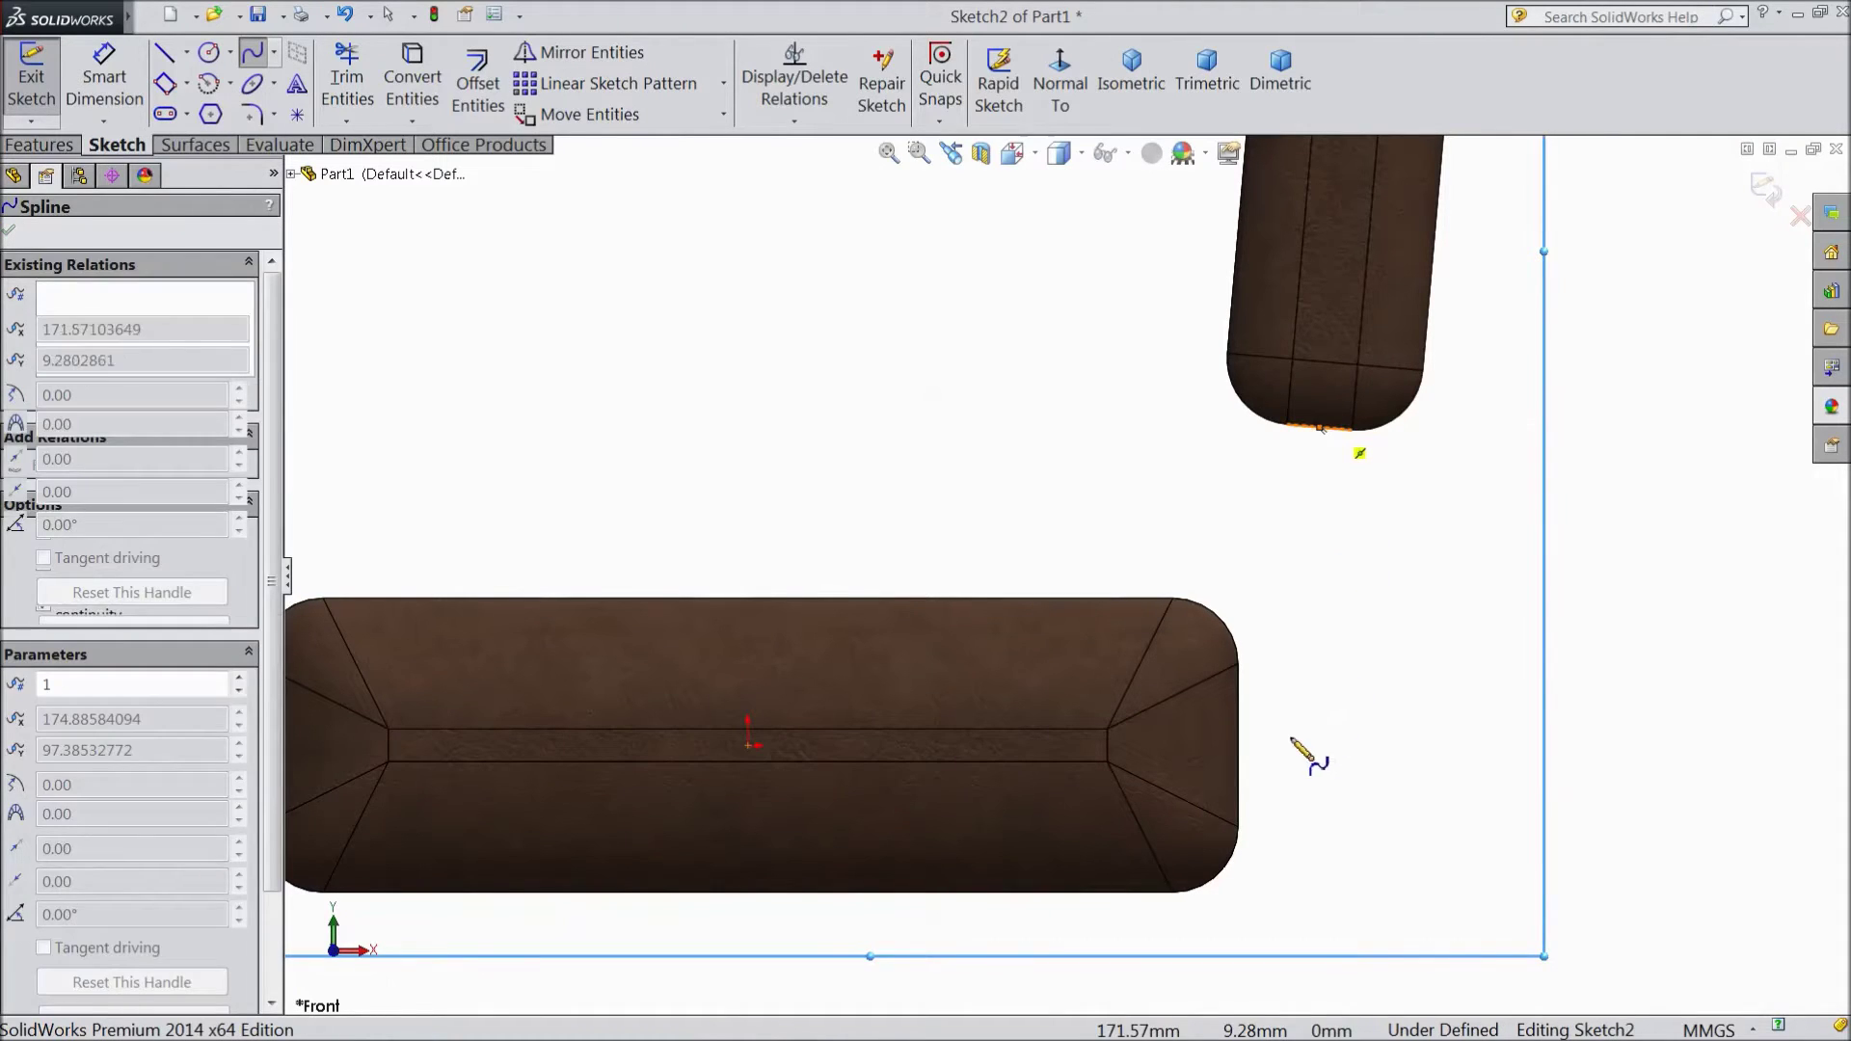
{"action": "left_click", "coordinate": [1240, 745]}
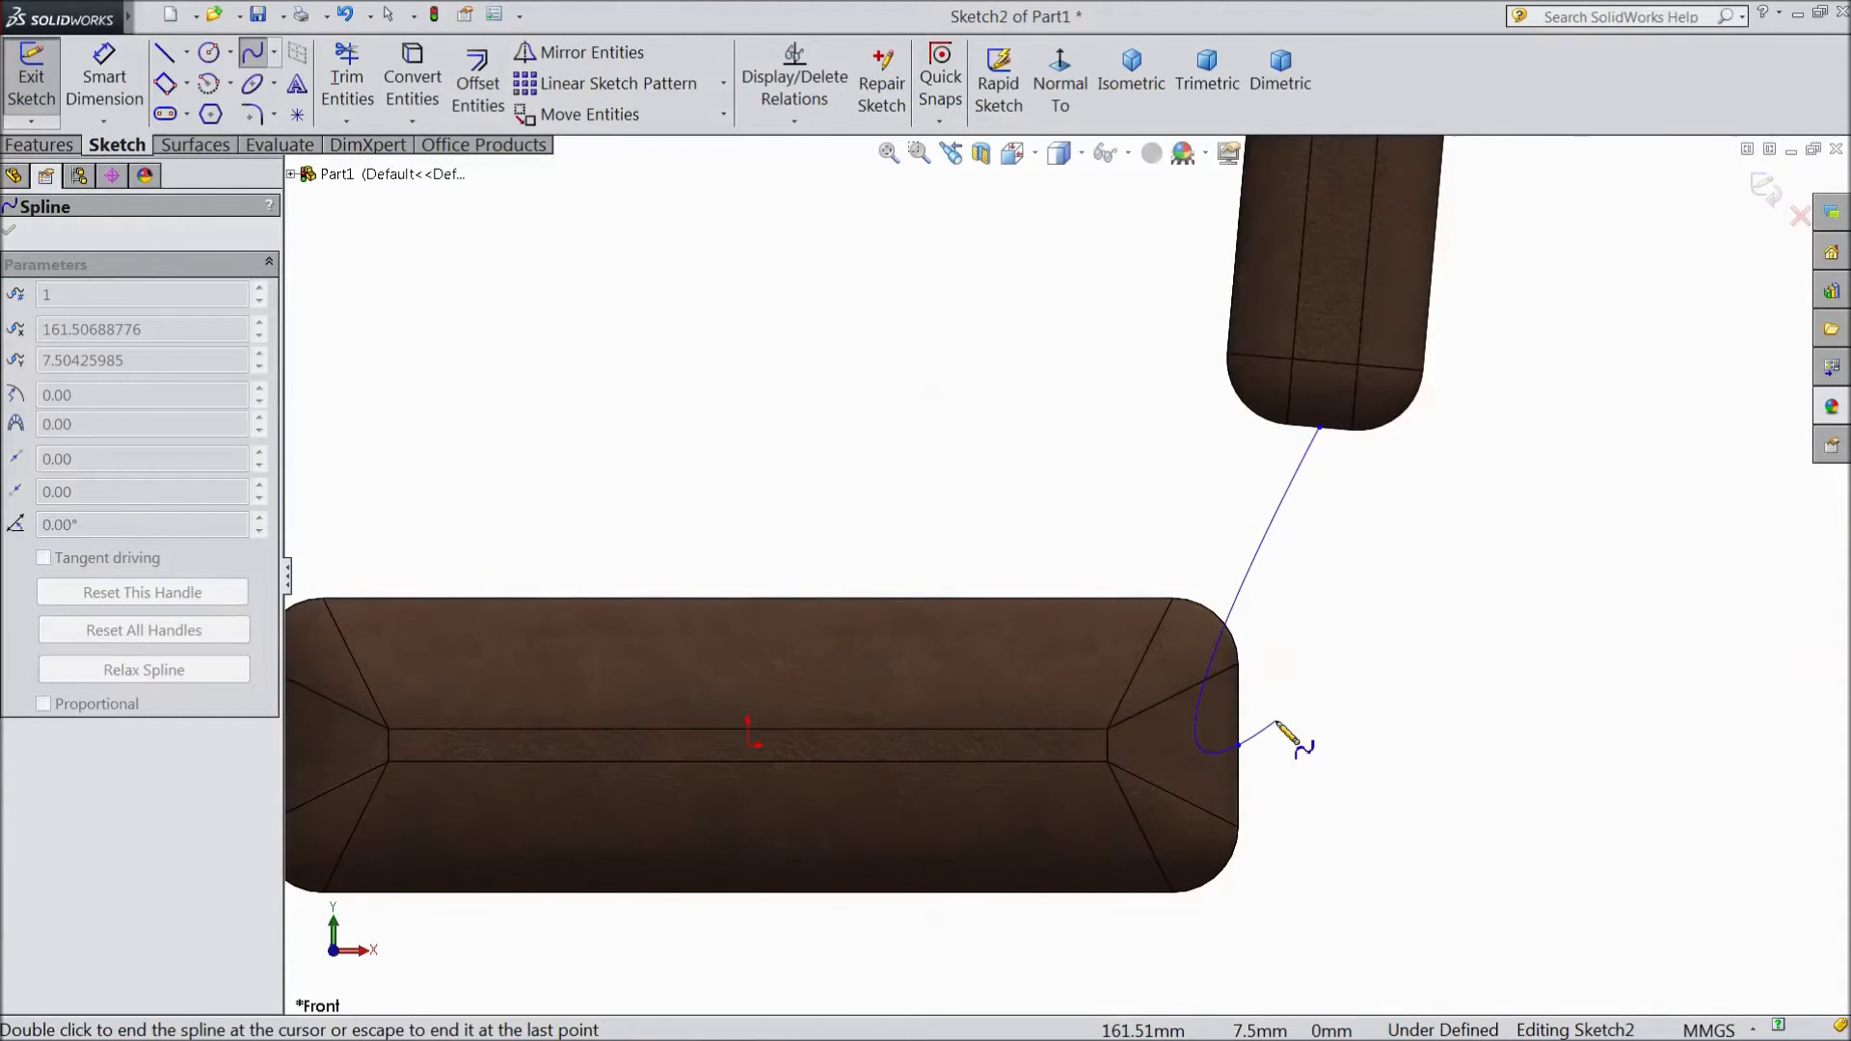
{"action": "right_click", "coordinate": [1278, 725]}
{"action": "left_click", "coordinate": [1332, 290]}
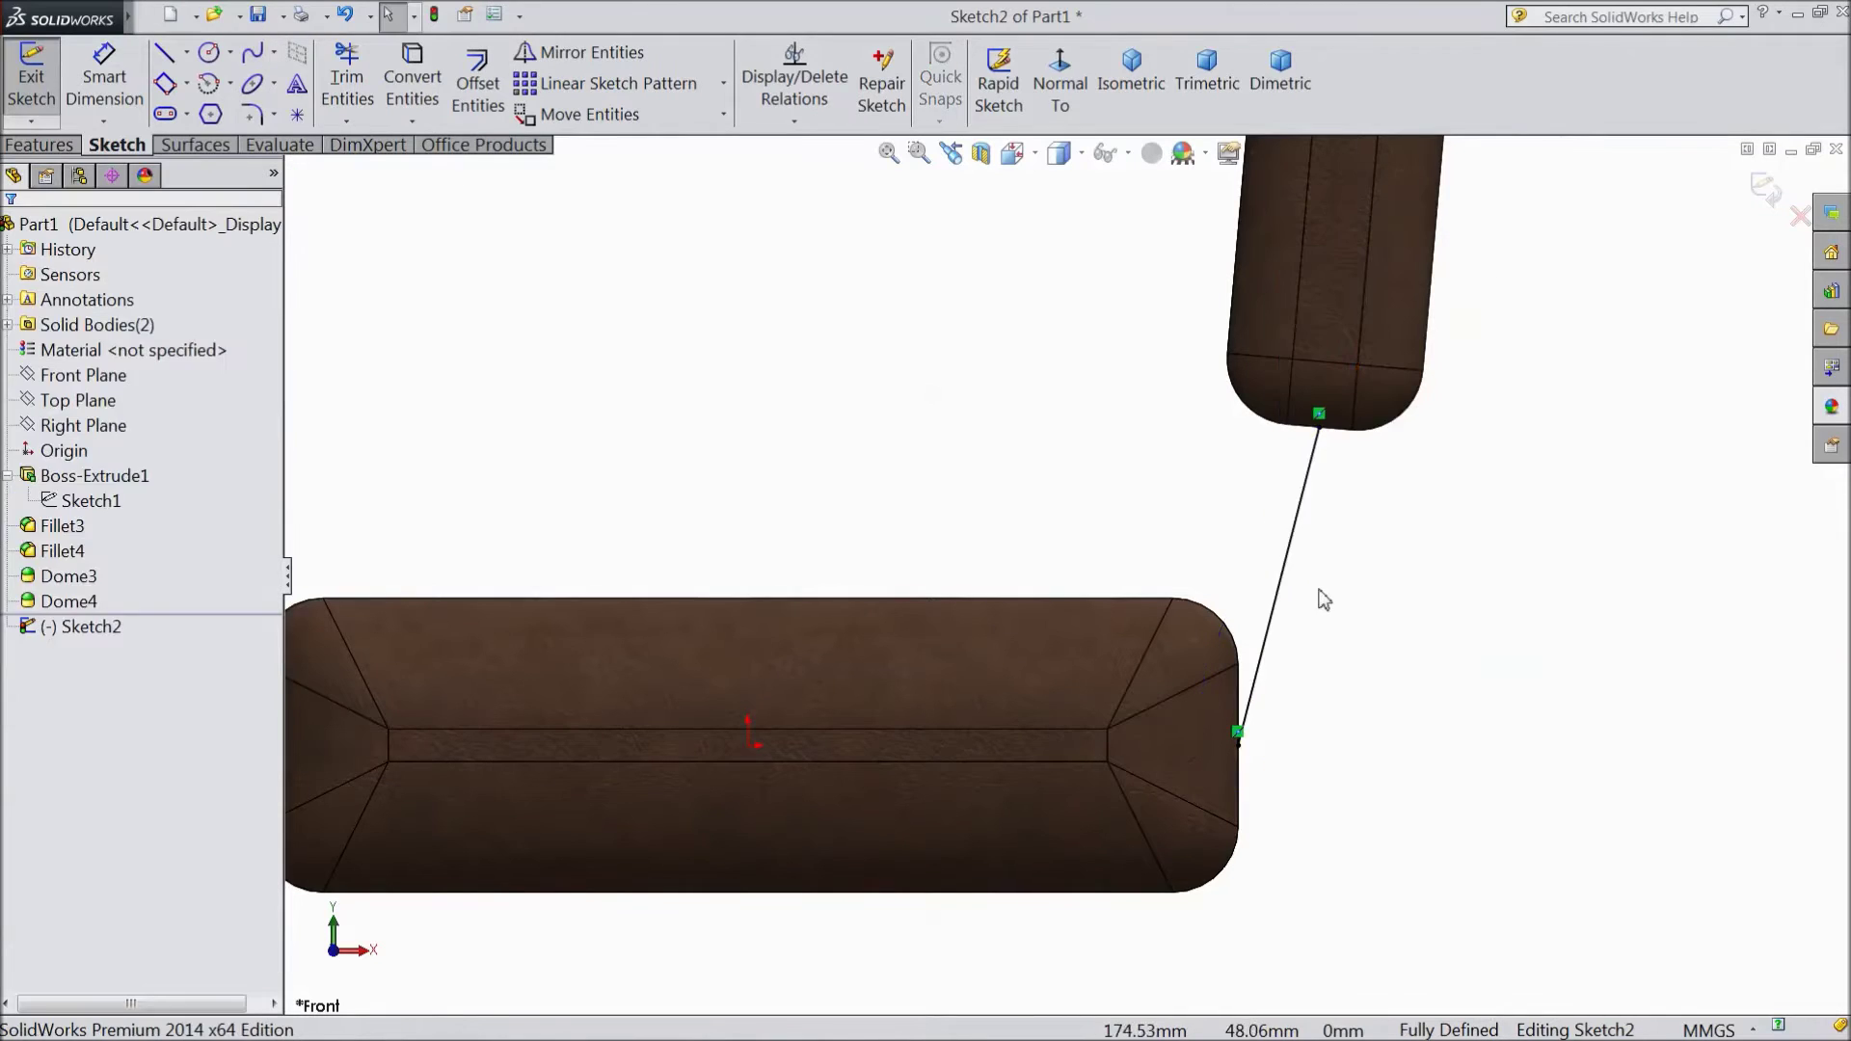
Step: Make the spline horizontal at the seat end and adjust its tangent handles
{"action": "left_click", "coordinate": [1275, 622]}
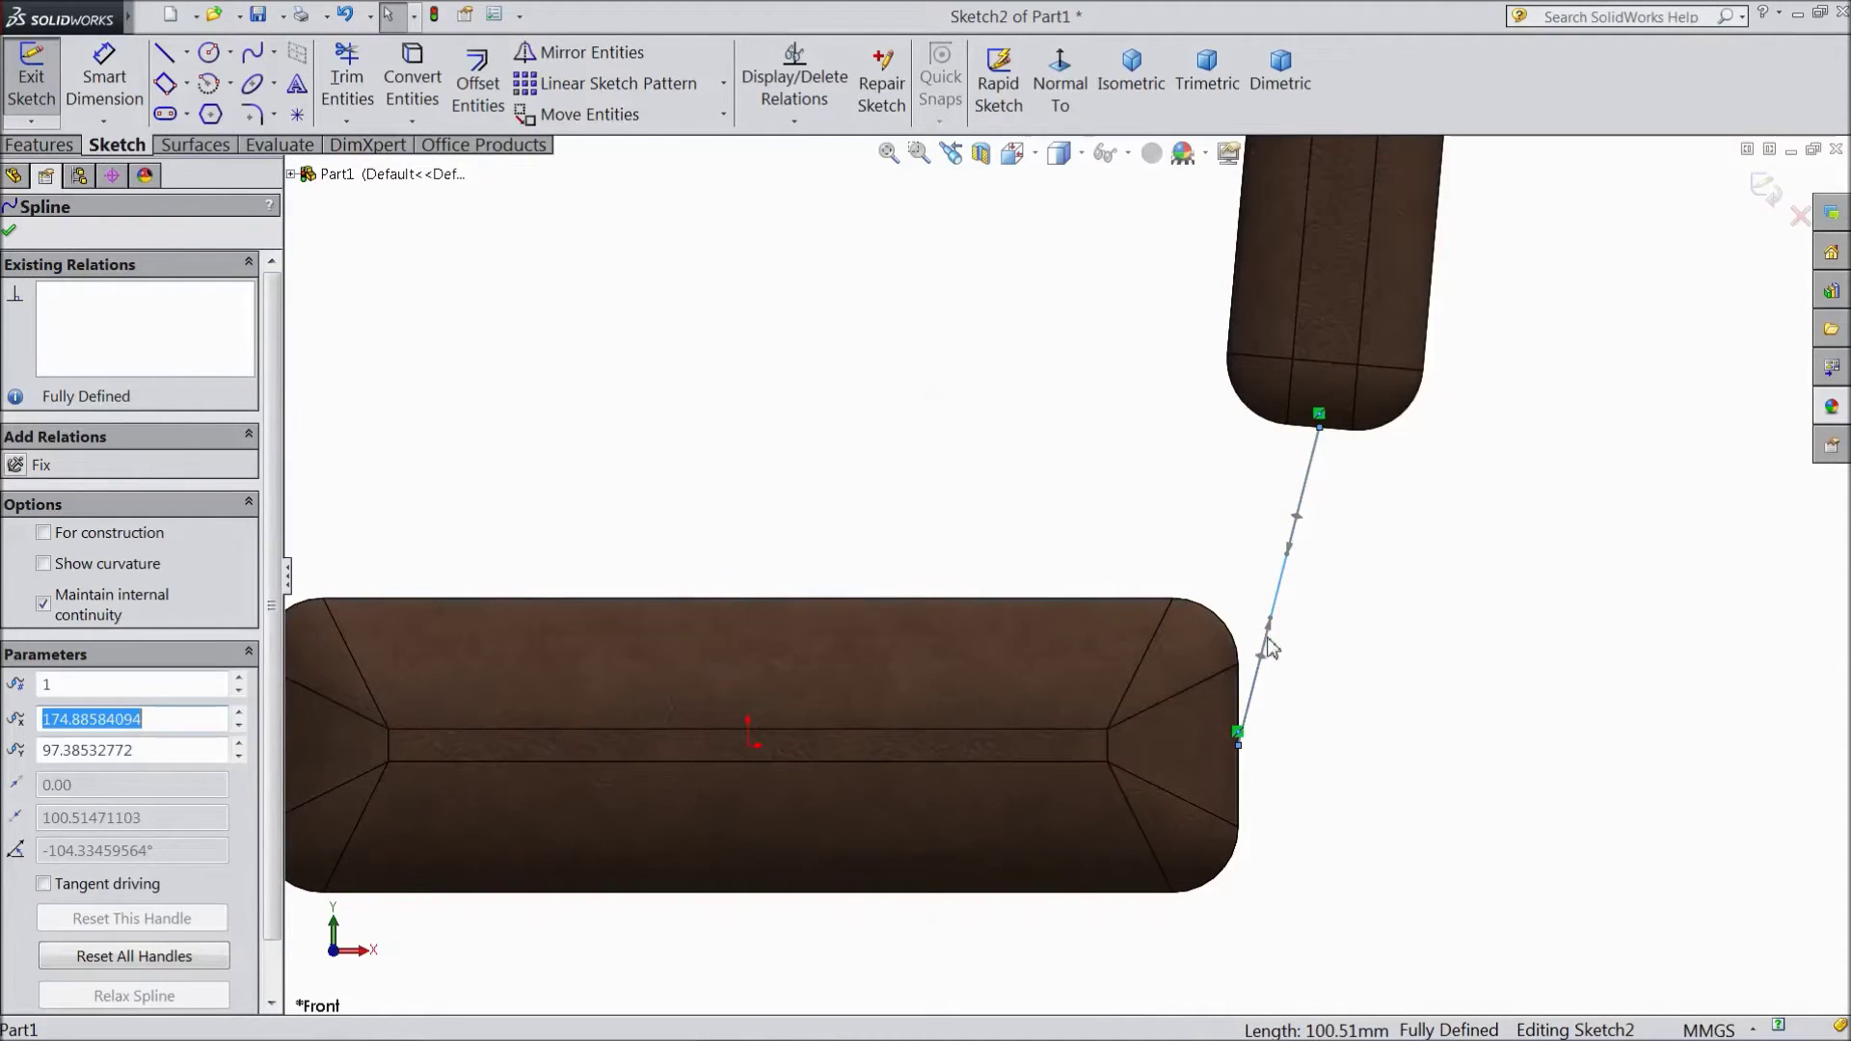
{"action": "left_click", "coordinate": [1260, 661]}
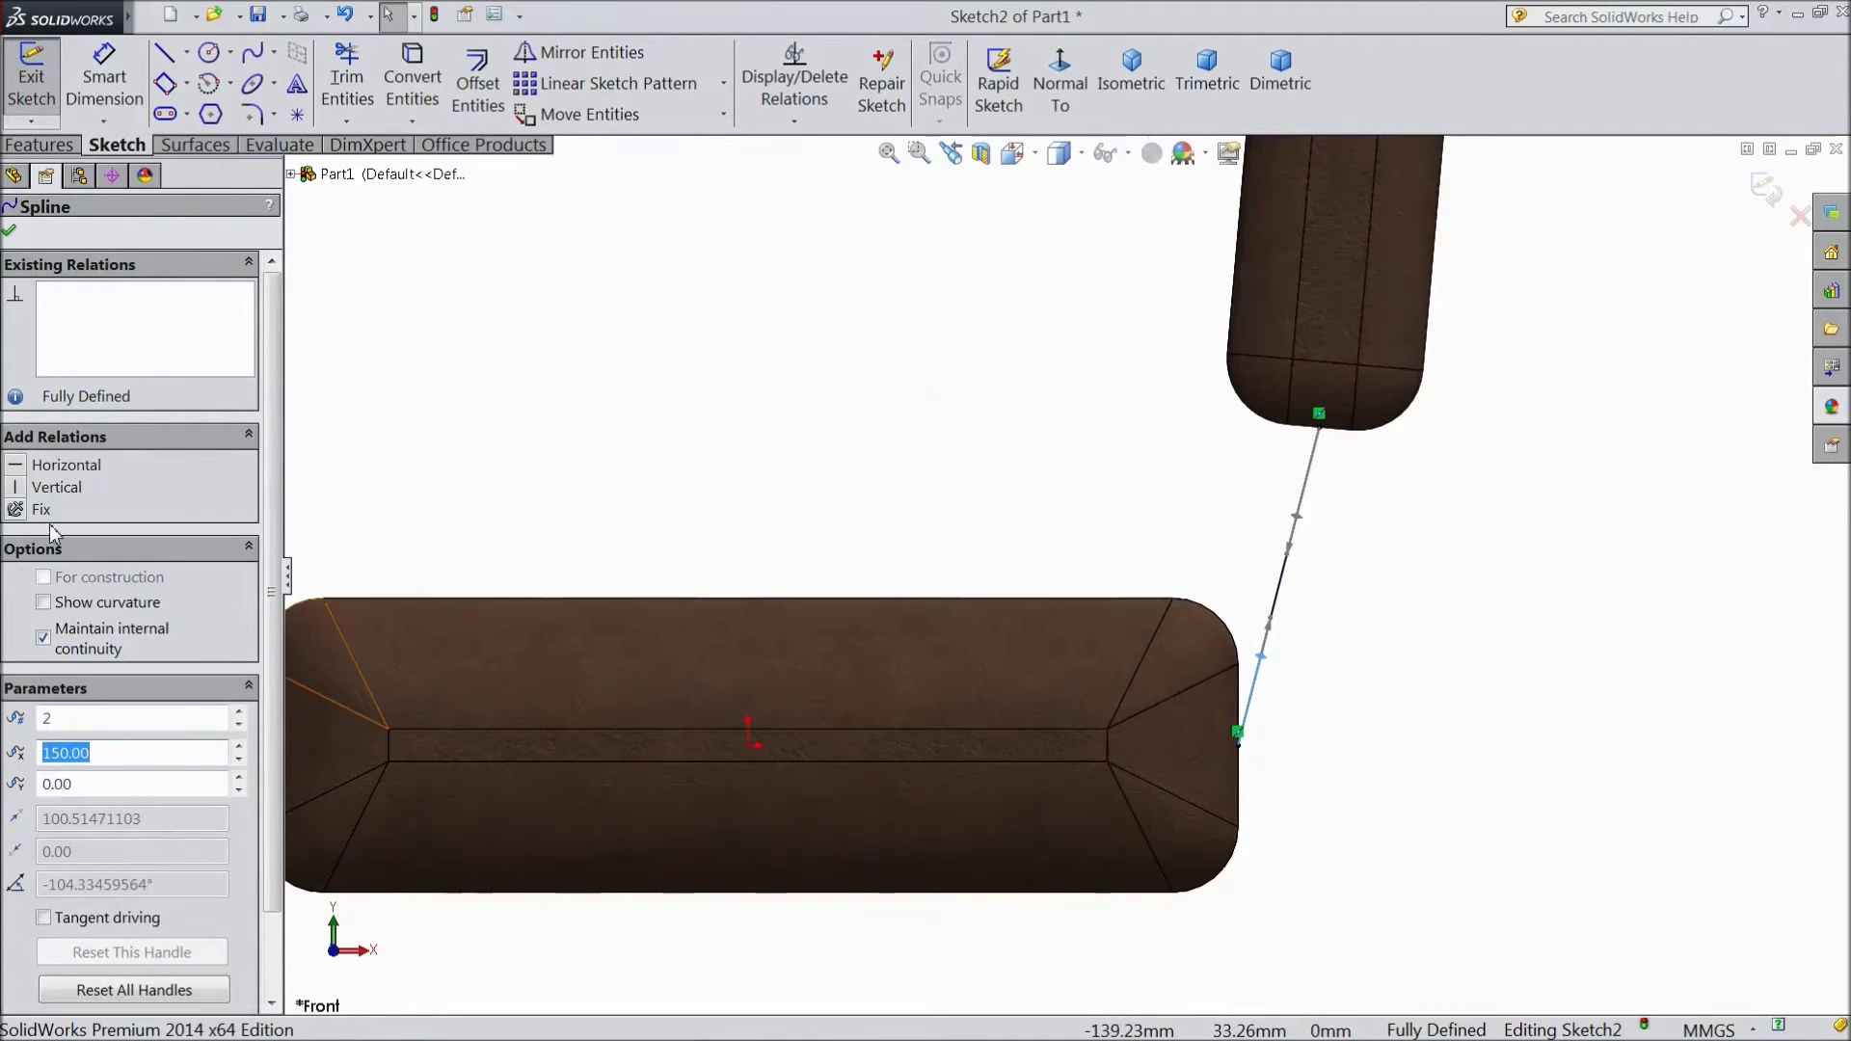
{"action": "left_click", "coordinate": [58, 465]}
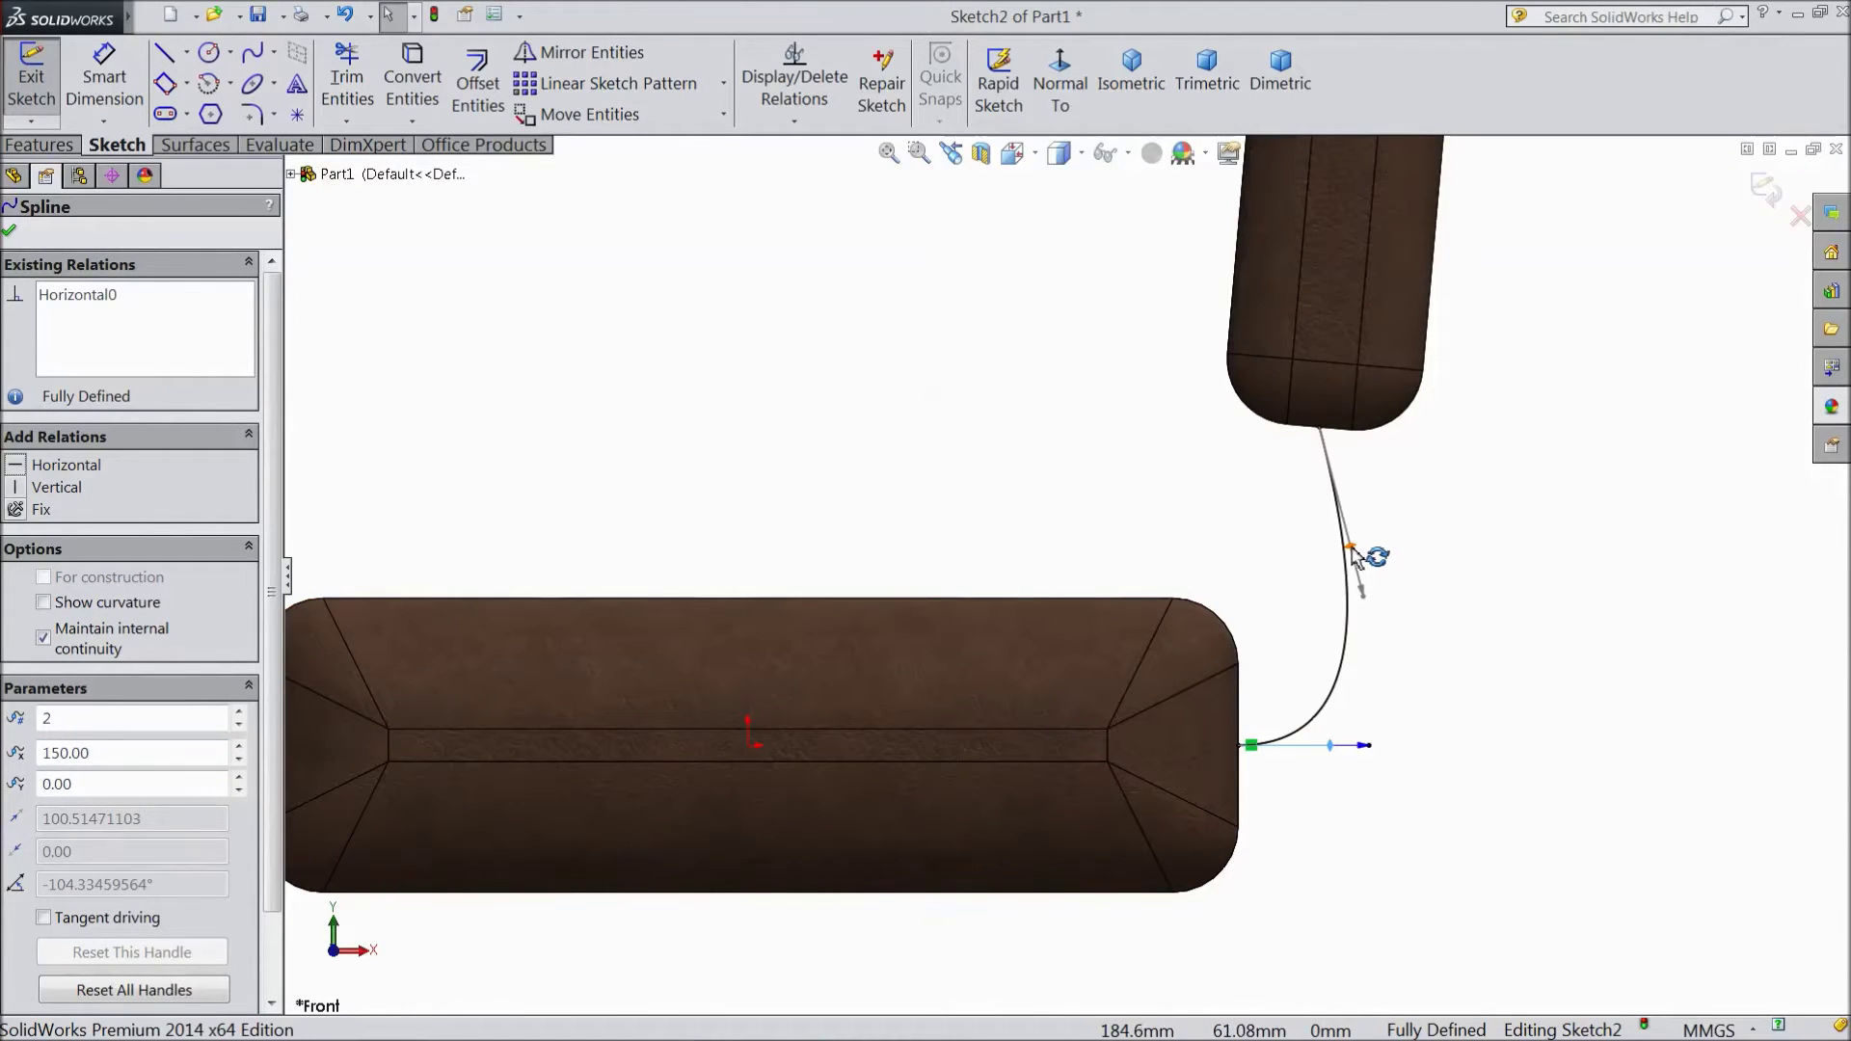
{"action": "left_click_drag", "start_coordinate": [1350, 552], "coordinate": [1320, 523]}
{"action": "left_click_drag", "start_coordinate": [1324, 746], "coordinate": [1311, 758]}
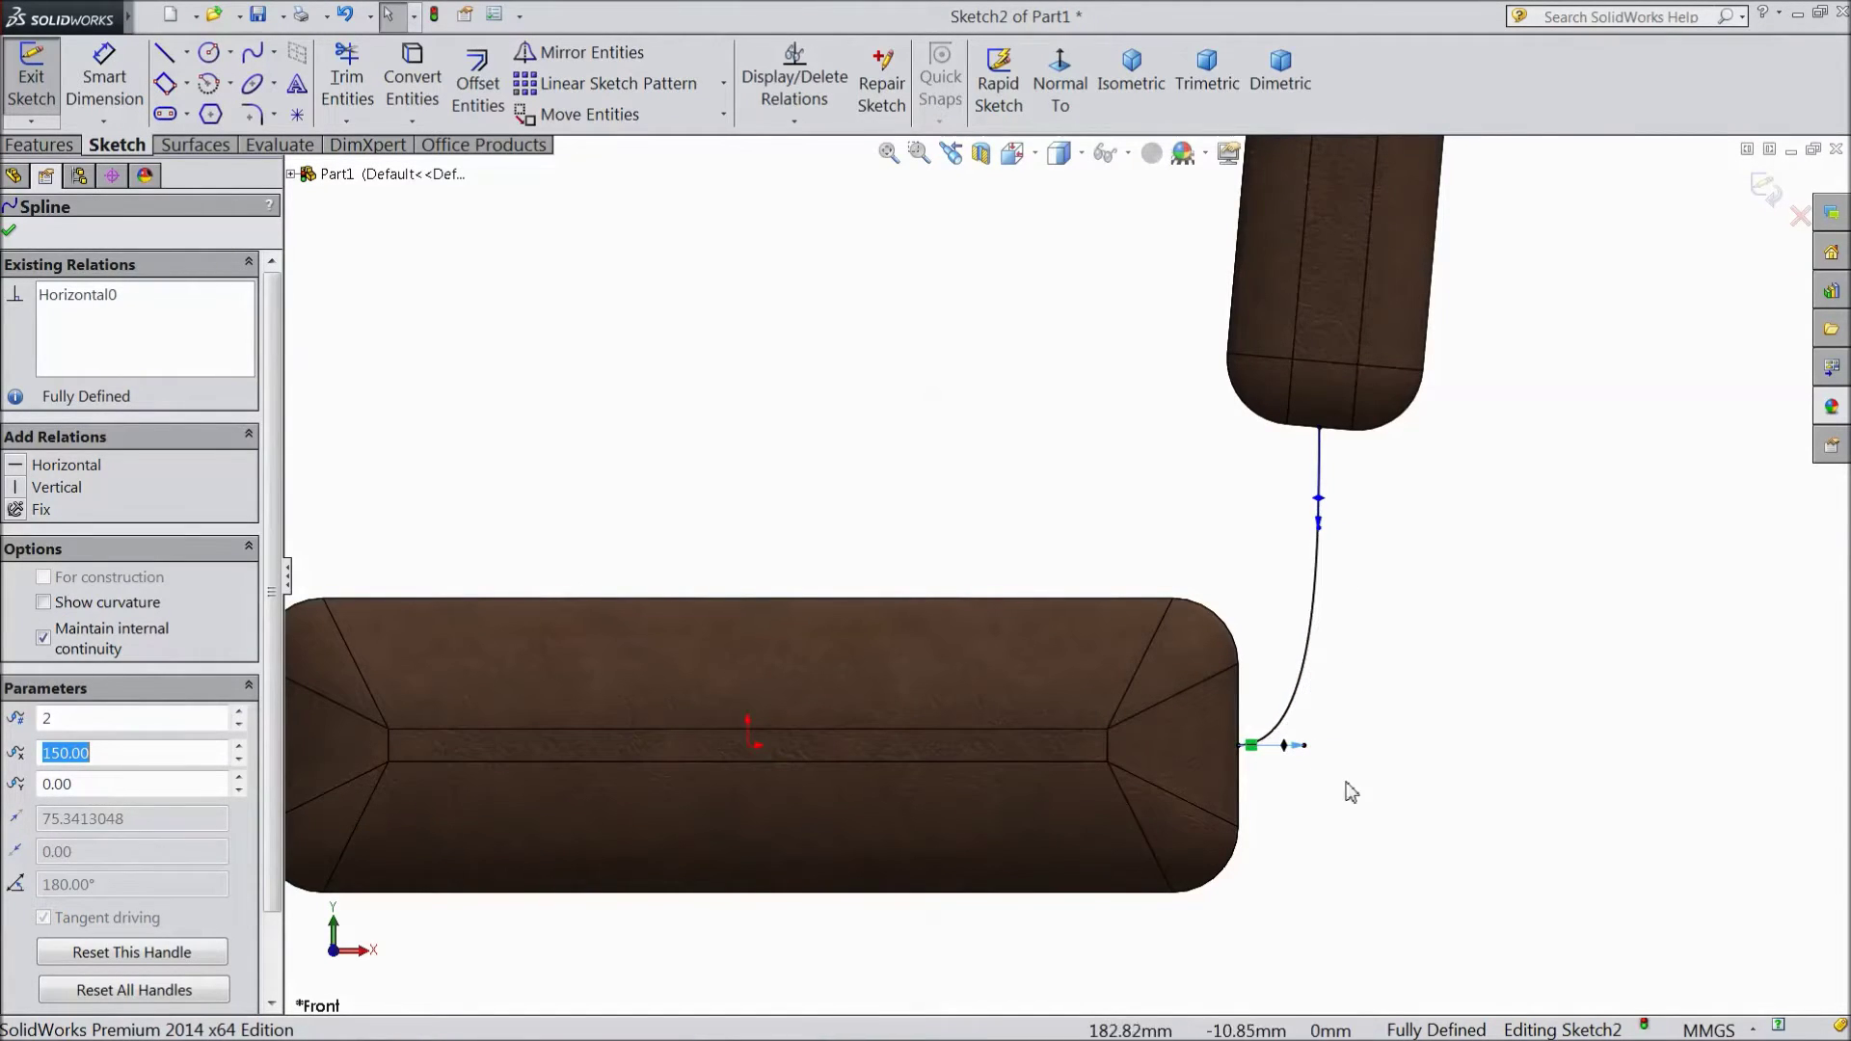
{"action": "left_click_drag", "start_coordinate": [1321, 529], "coordinate": [1317, 547]}
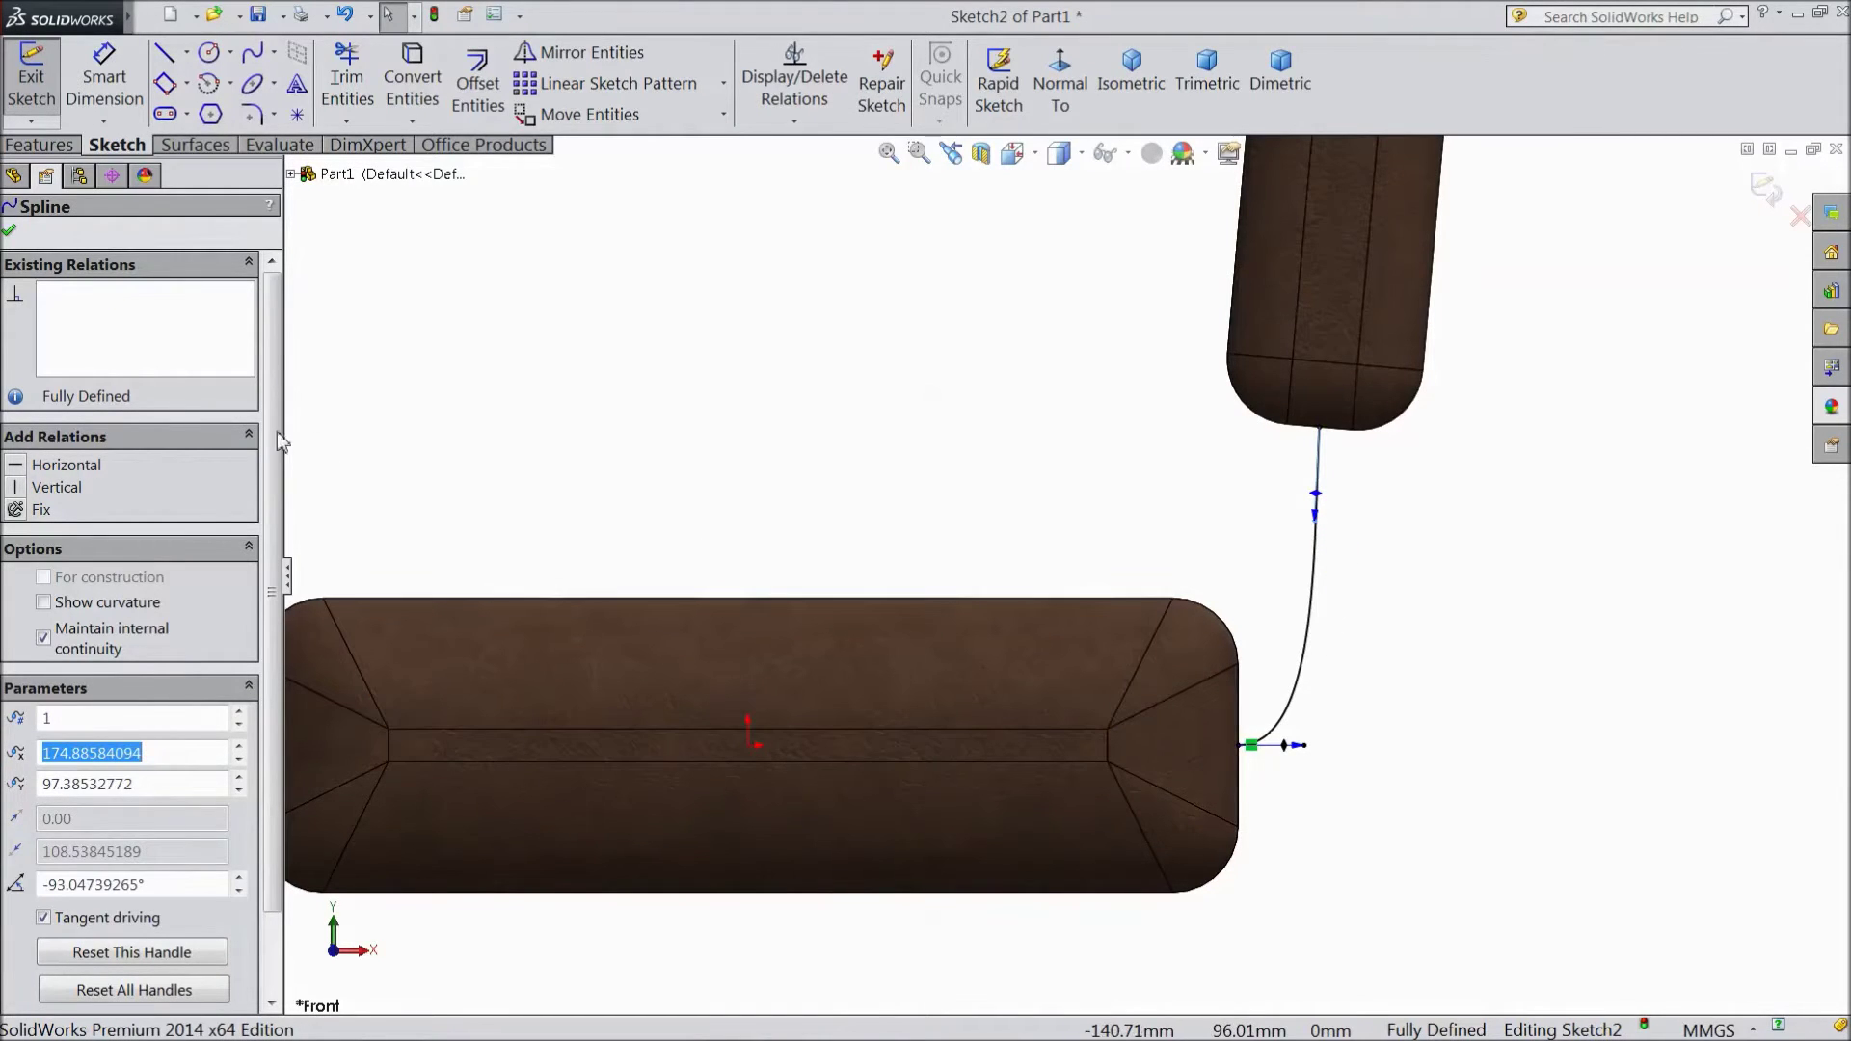
{"action": "left_click", "coordinate": [8, 229]}
Step: Extrude the spline as a Mid Plane 50 mm thin feature with a 20 mm two-sided wall
{"action": "left_click", "coordinate": [41, 145]}
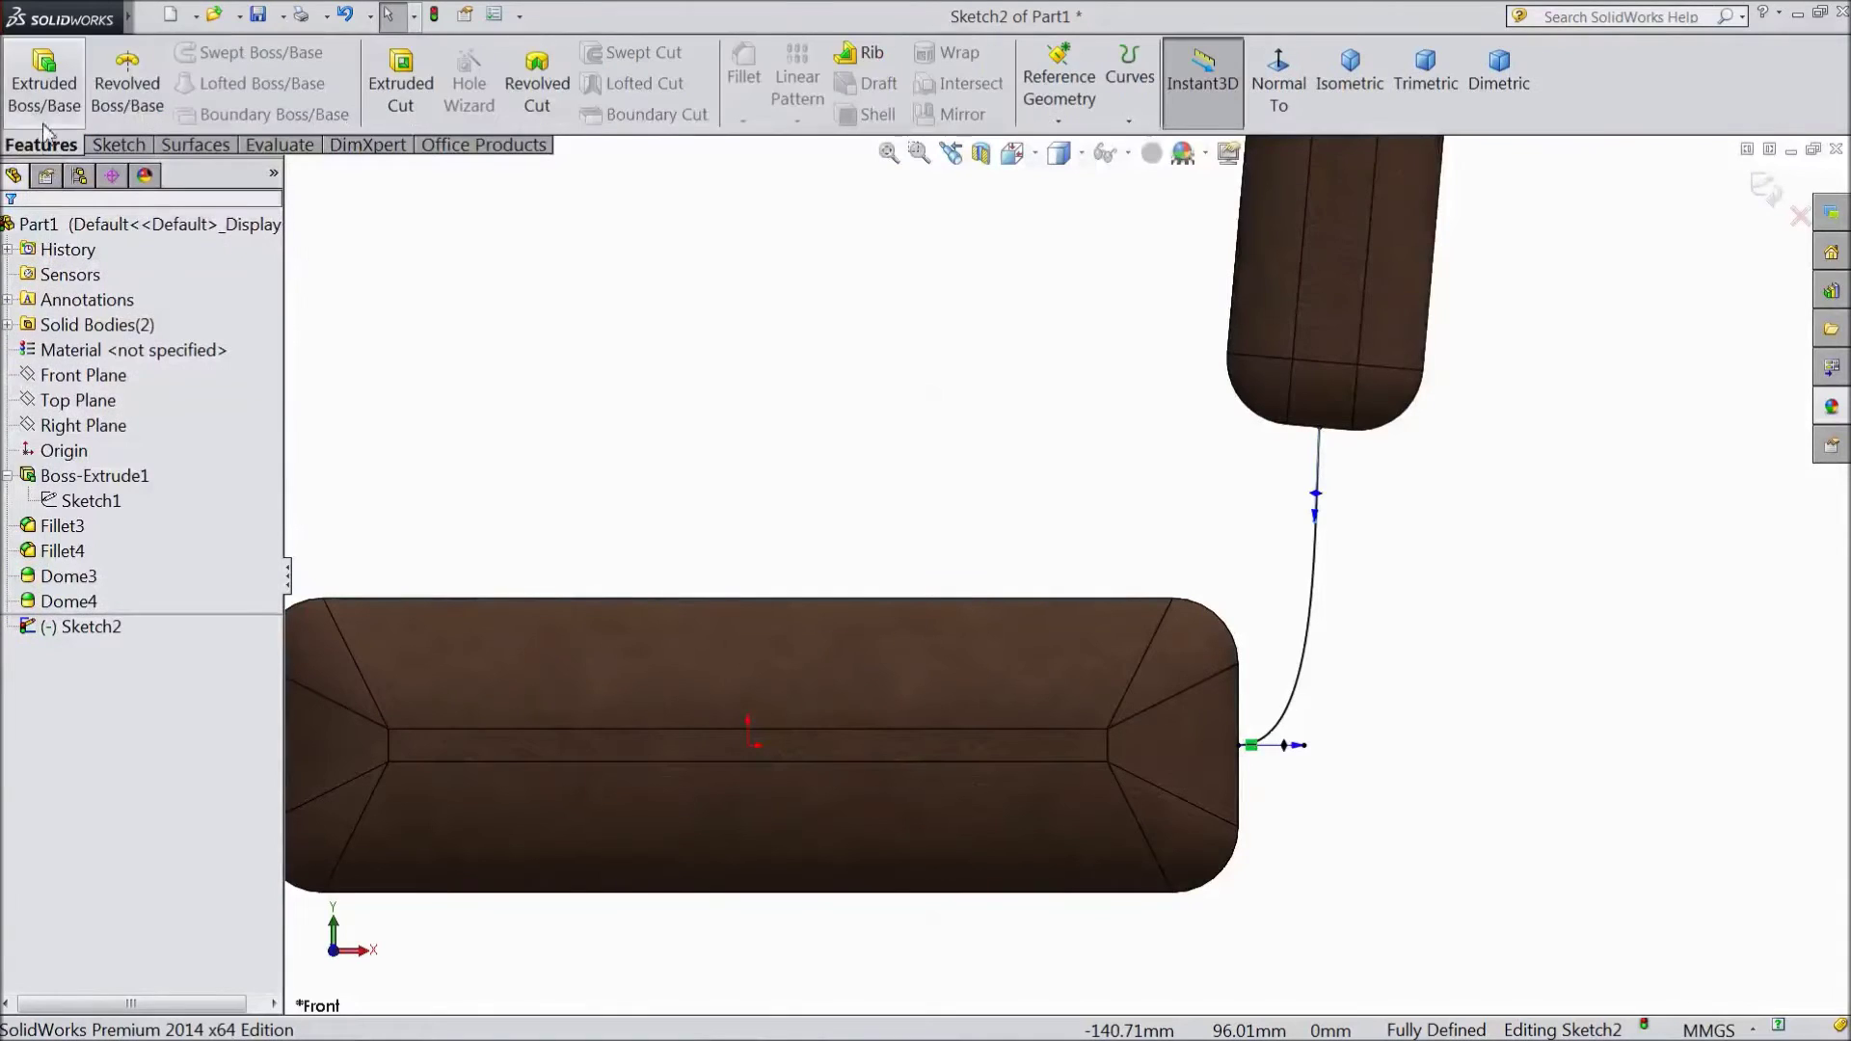
{"action": "left_click", "coordinate": [45, 103]}
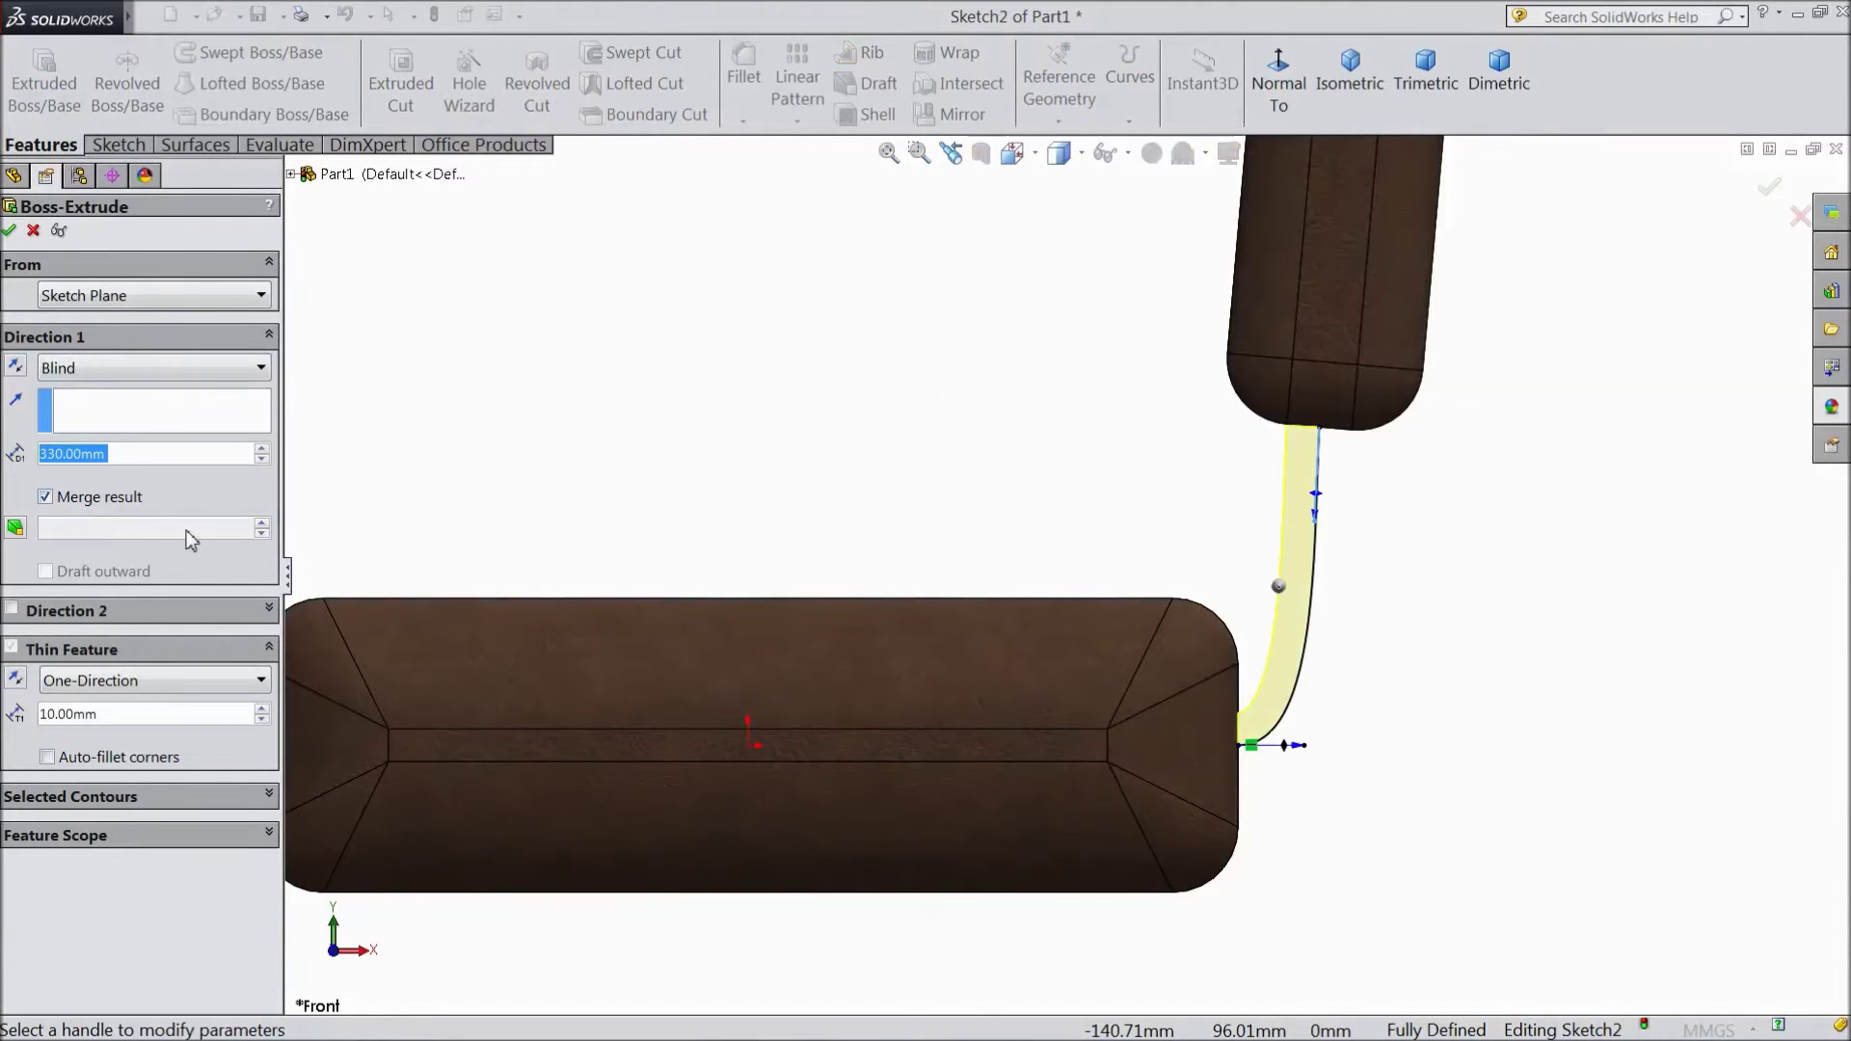
{"action": "type", "text": "50"}
{"action": "left_click", "coordinate": [161, 363]}
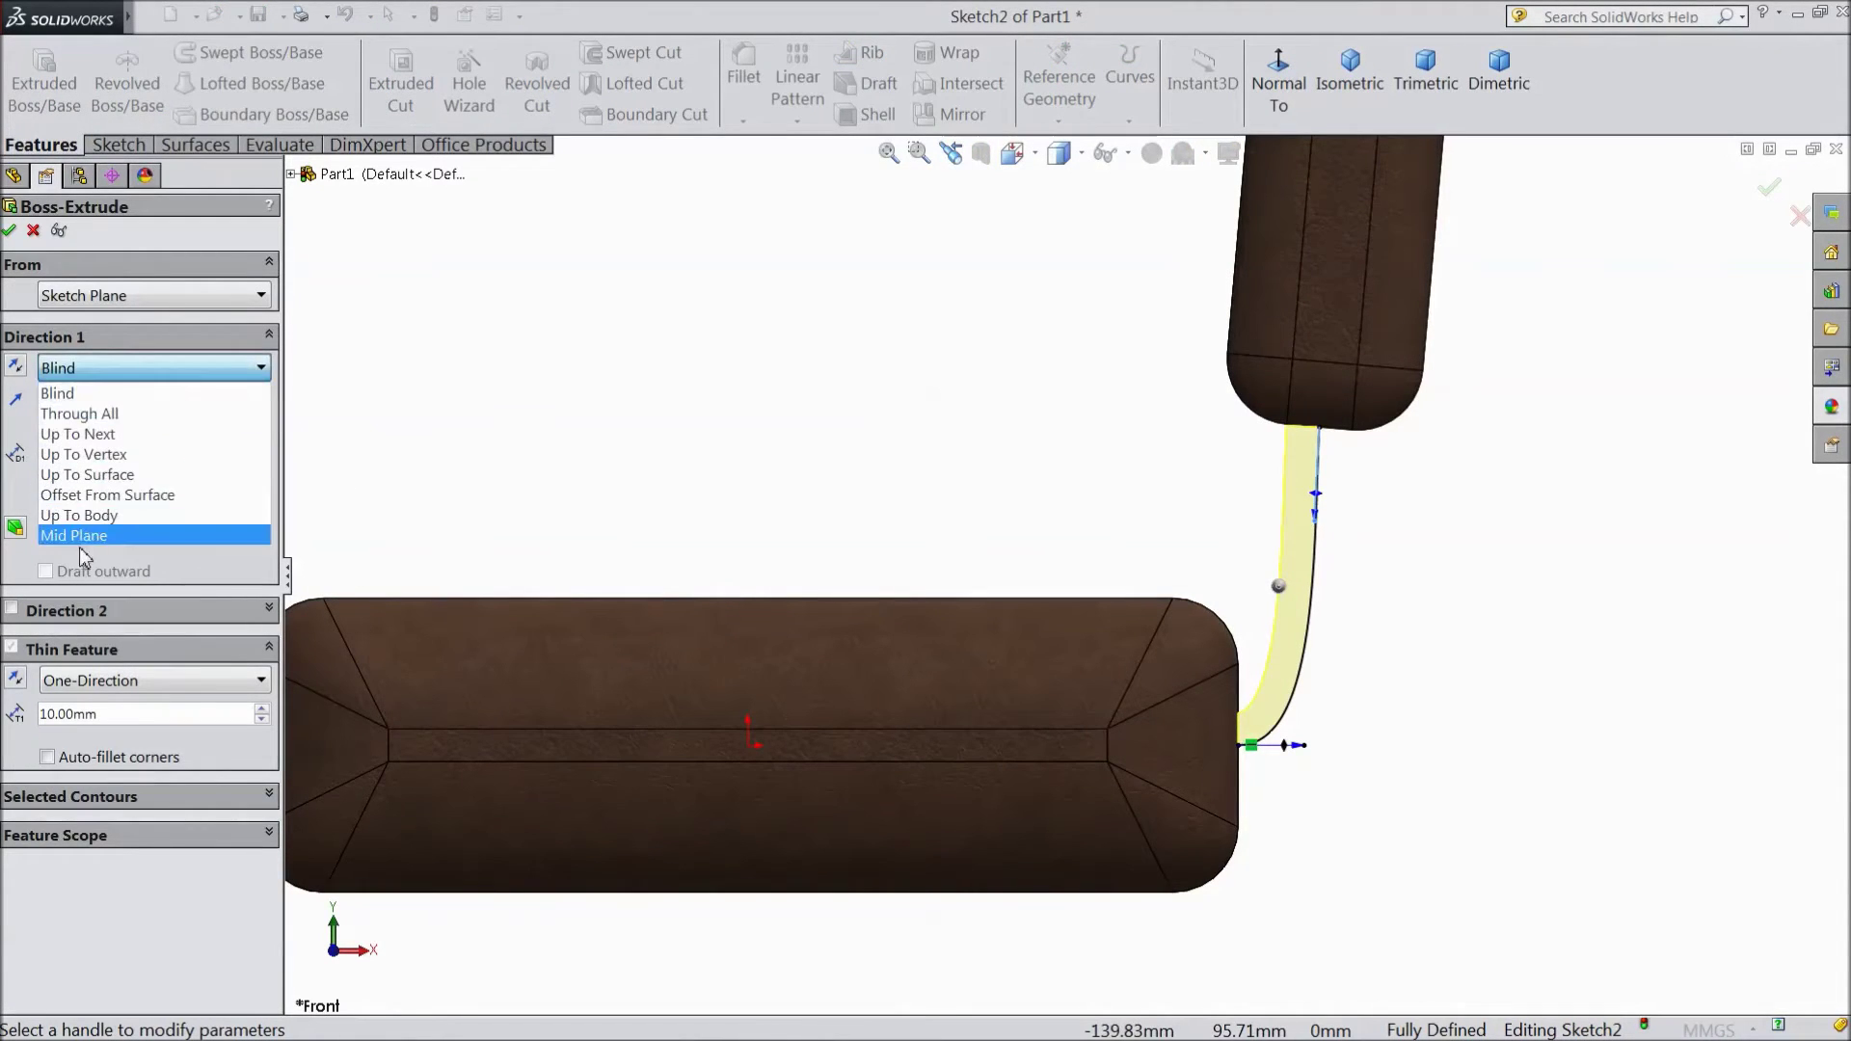
{"action": "left_click", "coordinate": [77, 536]}
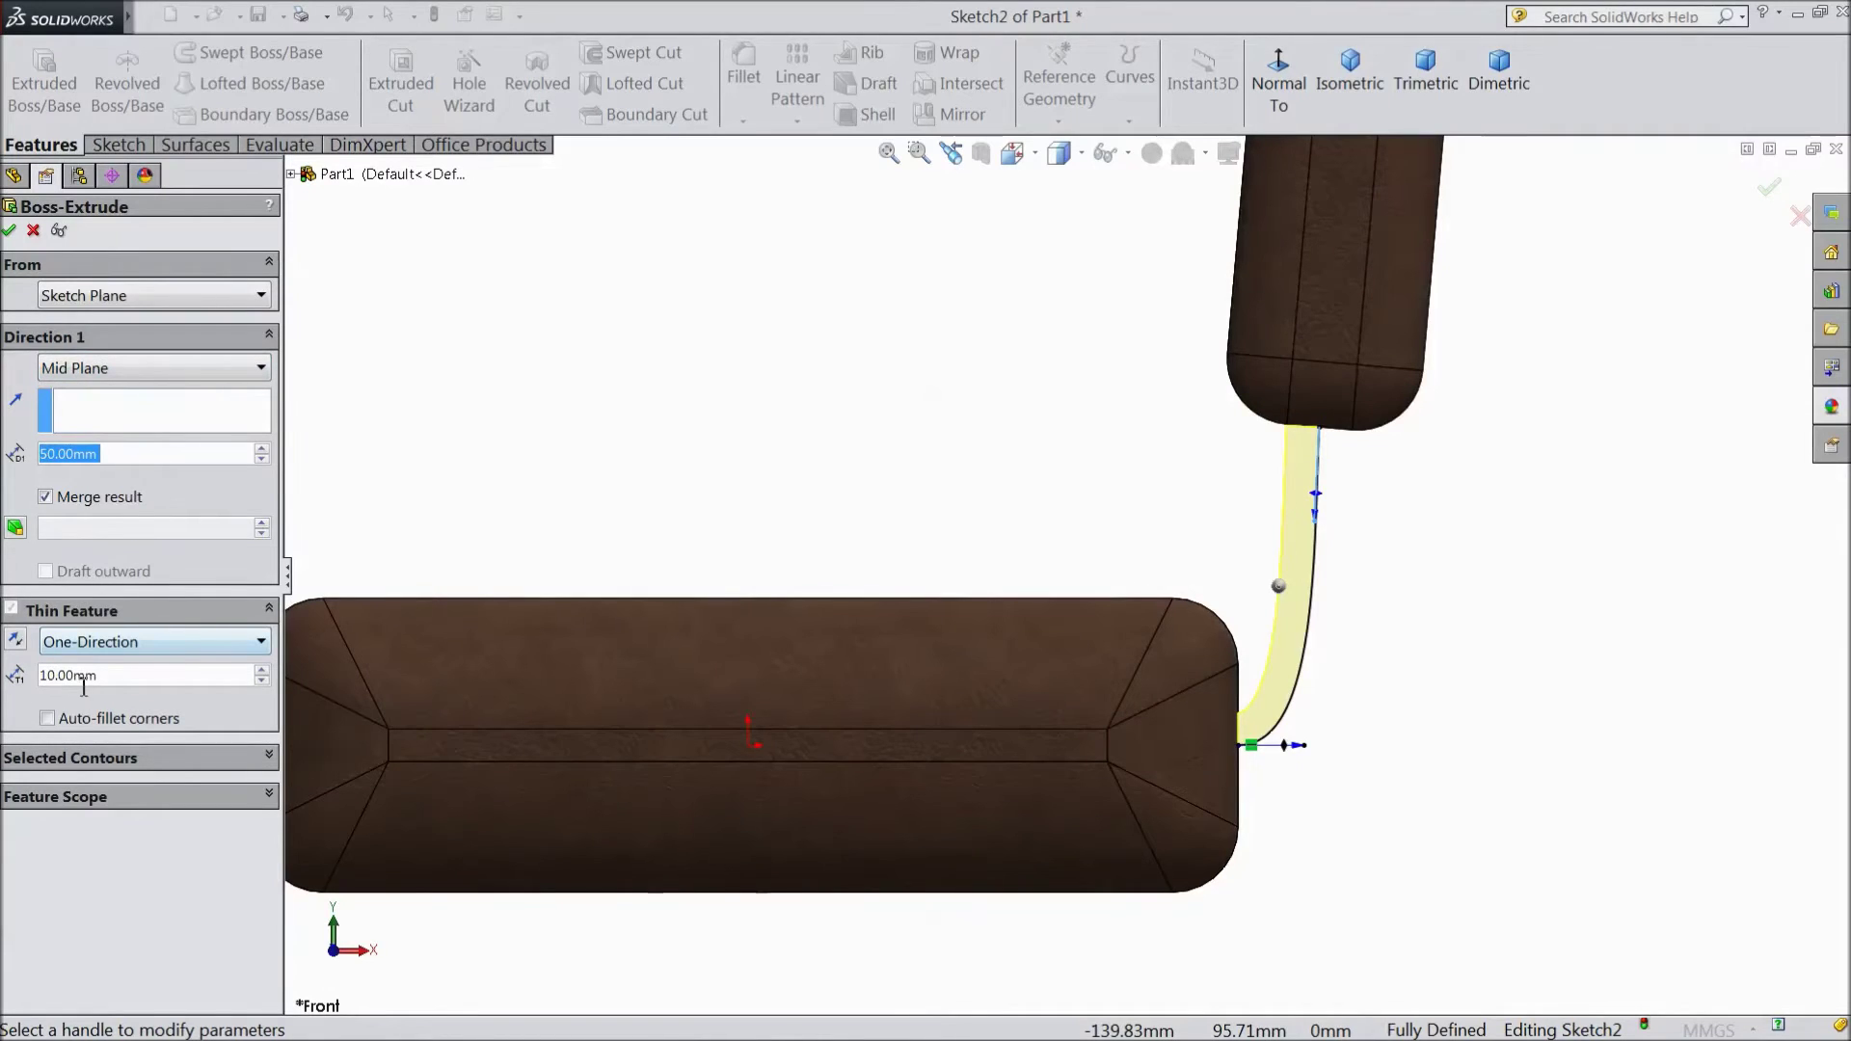
{"action": "left_click", "coordinate": [261, 670]}
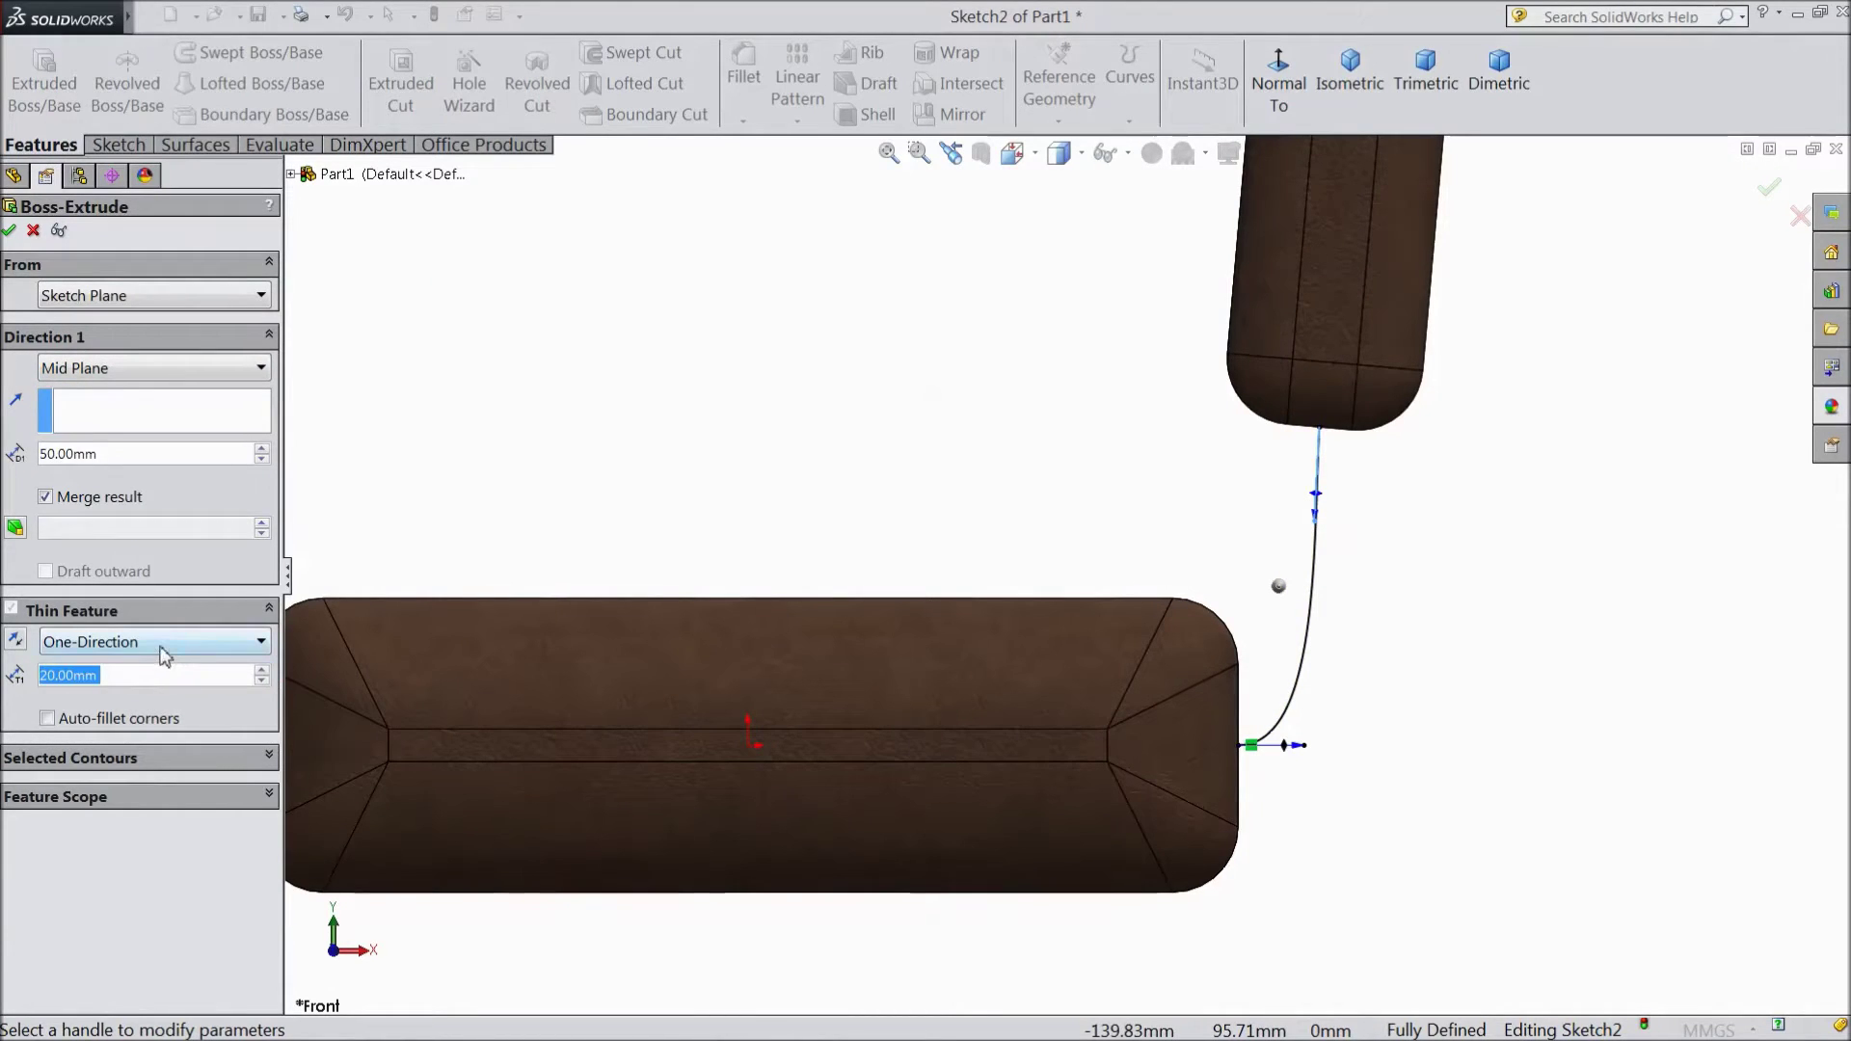
{"action": "left_click", "coordinate": [164, 642]}
{"action": "left_click", "coordinate": [124, 687]}
{"action": "middle_click_drag", "start_coordinate": [848, 453], "coordinate": [968, 552]}
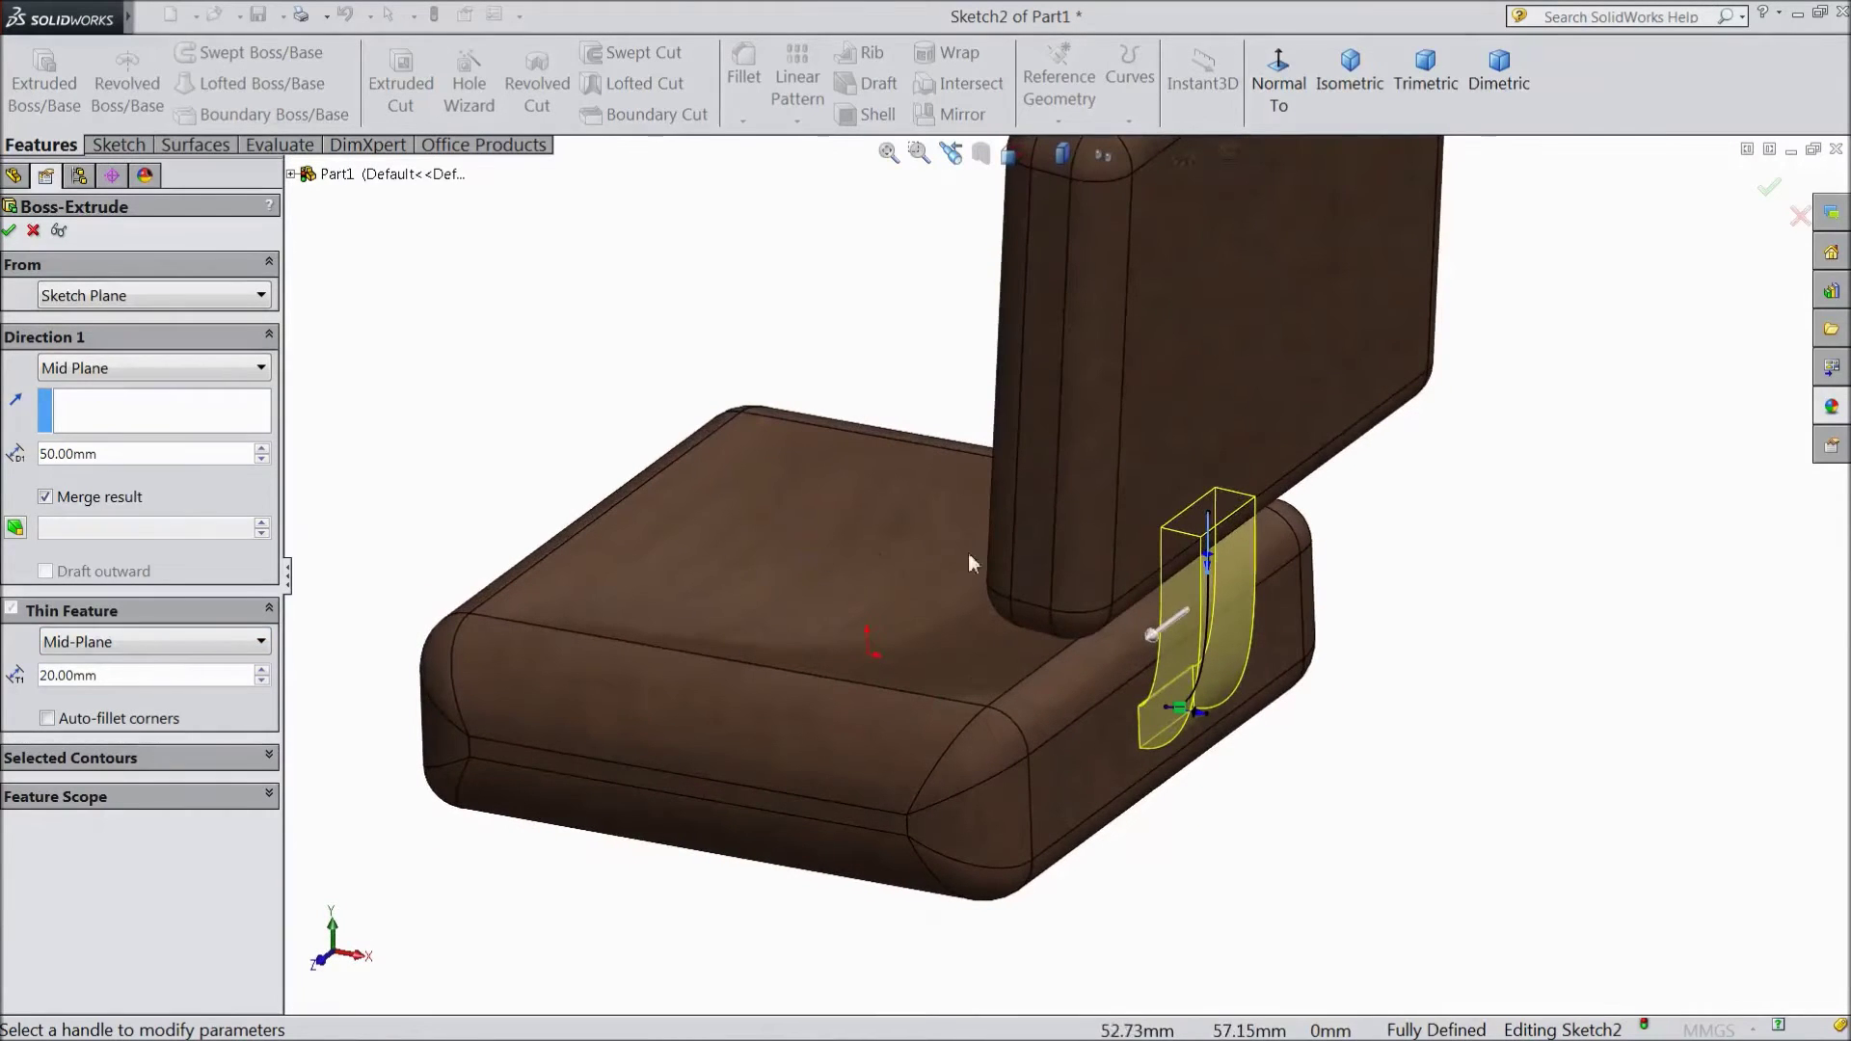
{"action": "left_click", "coordinate": [1771, 192]}
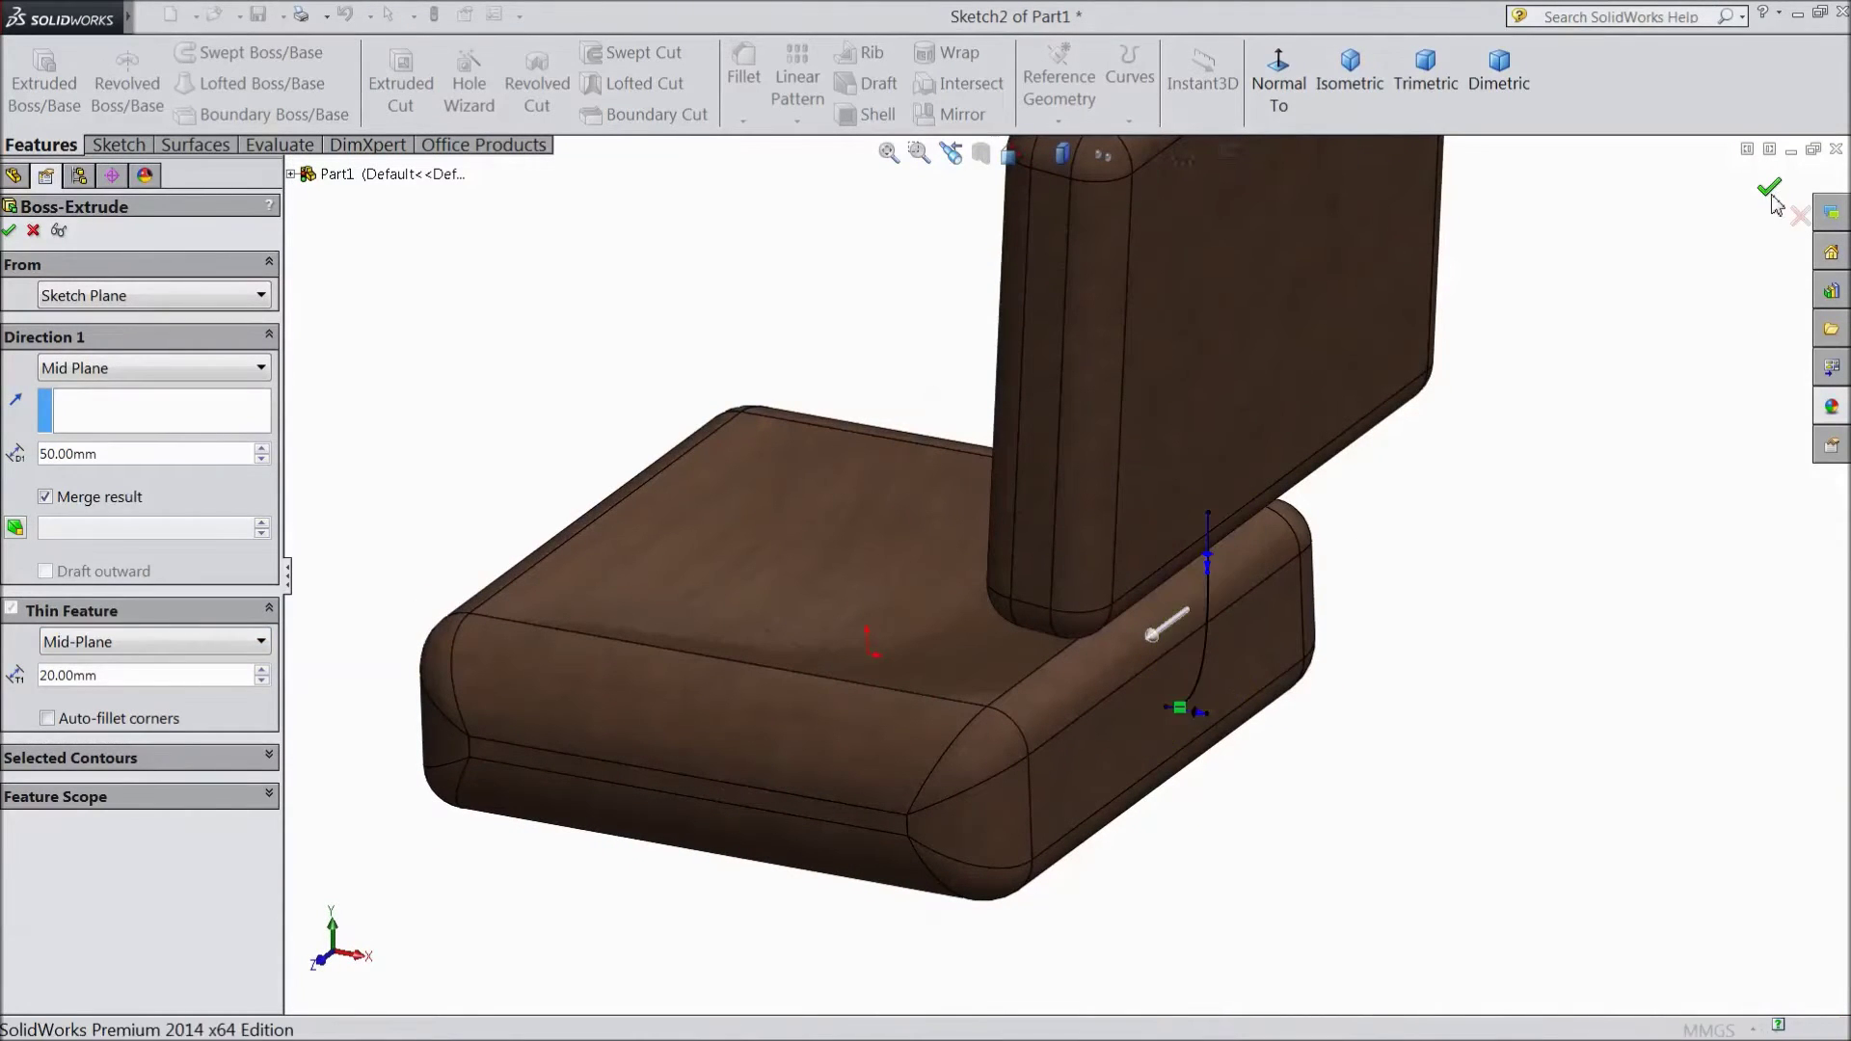
{"action": "middle_click_drag", "start_coordinate": [1545, 491], "coordinate": [1571, 769]}
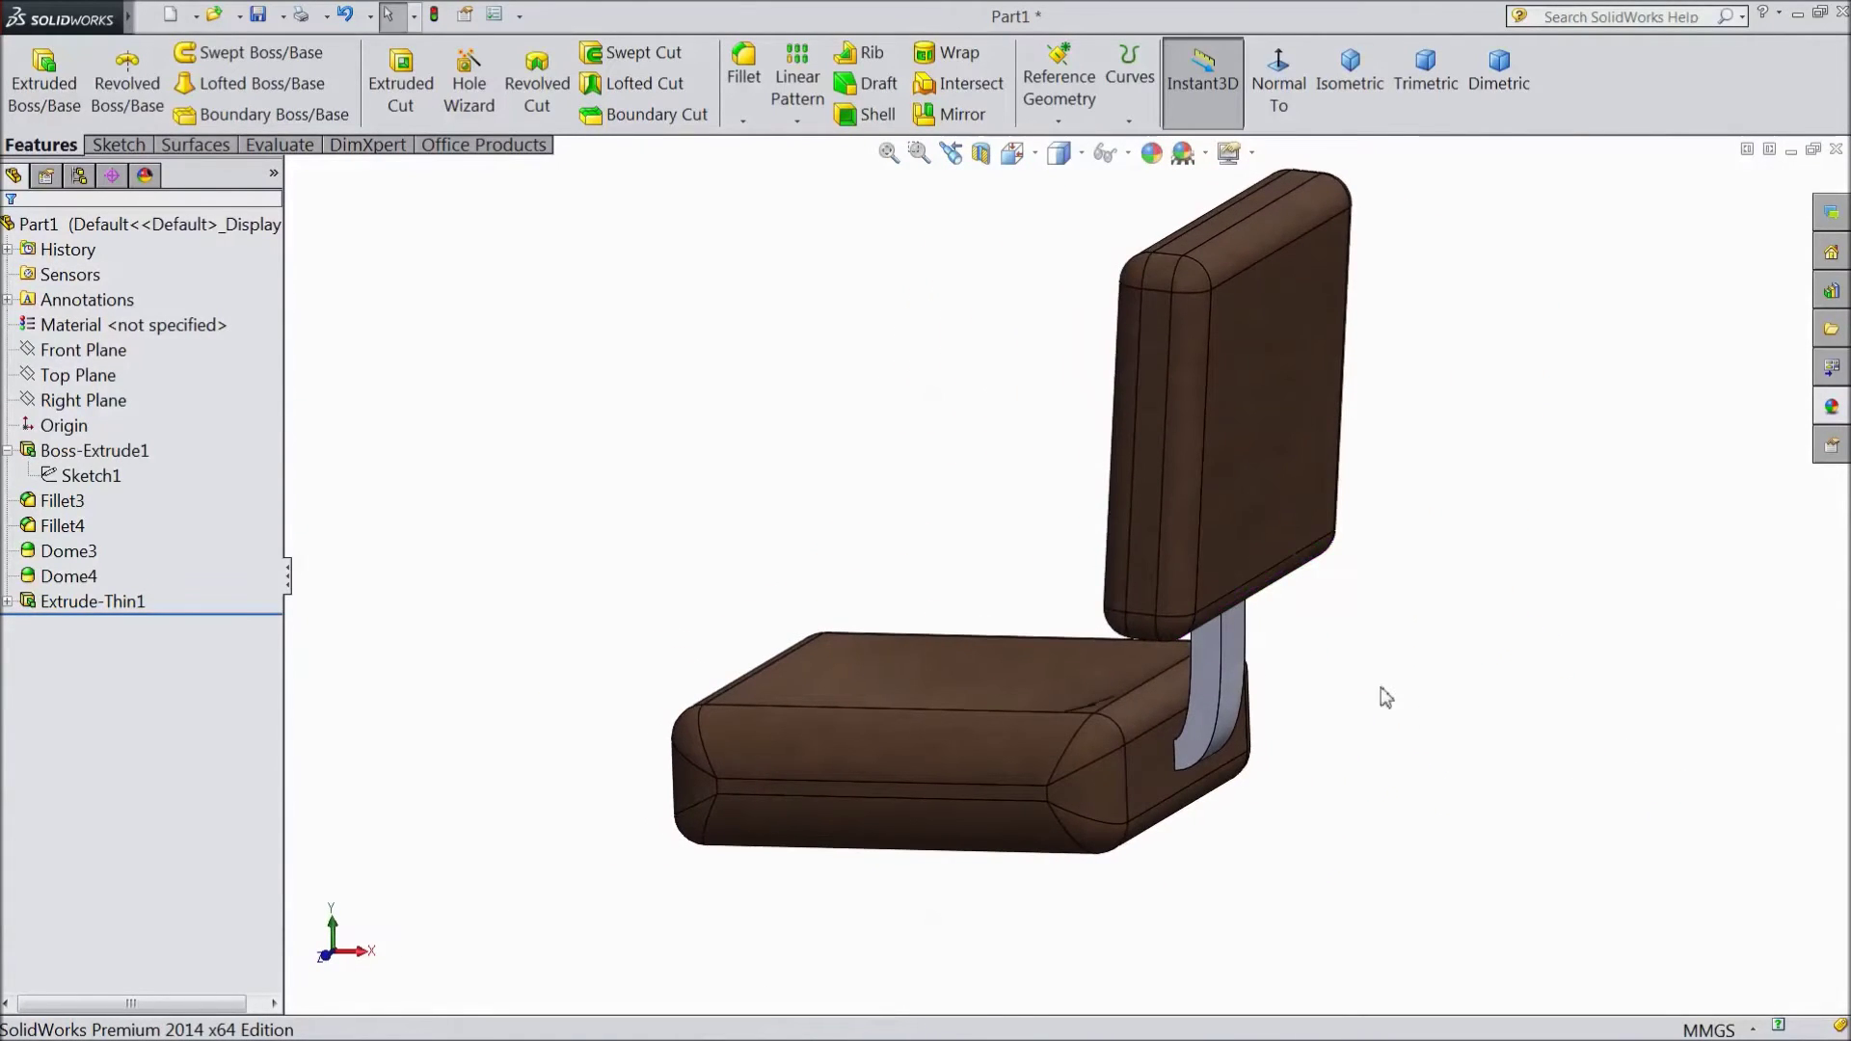
Step: Sketch a straight slot on the backrest's side face, viewed normal to it
{"action": "left_click", "coordinate": [1153, 492]}
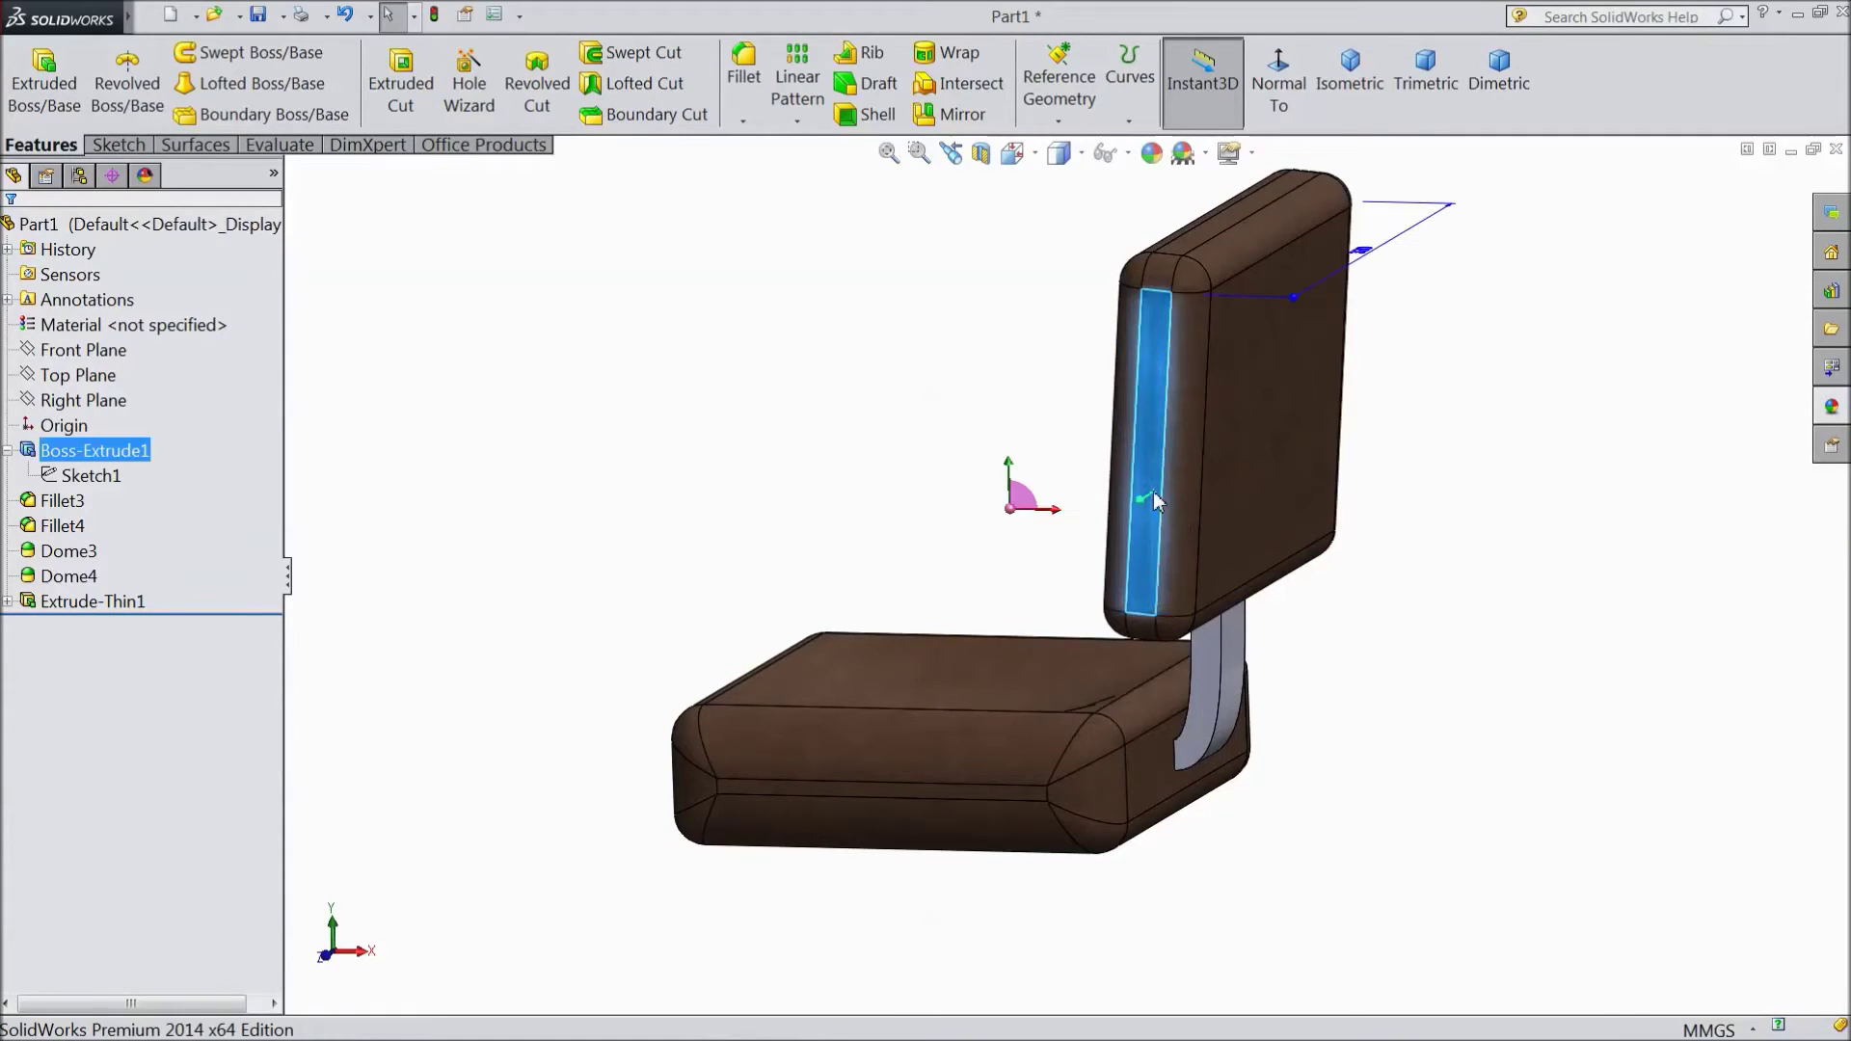
{"action": "left_click", "coordinate": [1230, 435]}
{"action": "left_click", "coordinate": [1060, 87]}
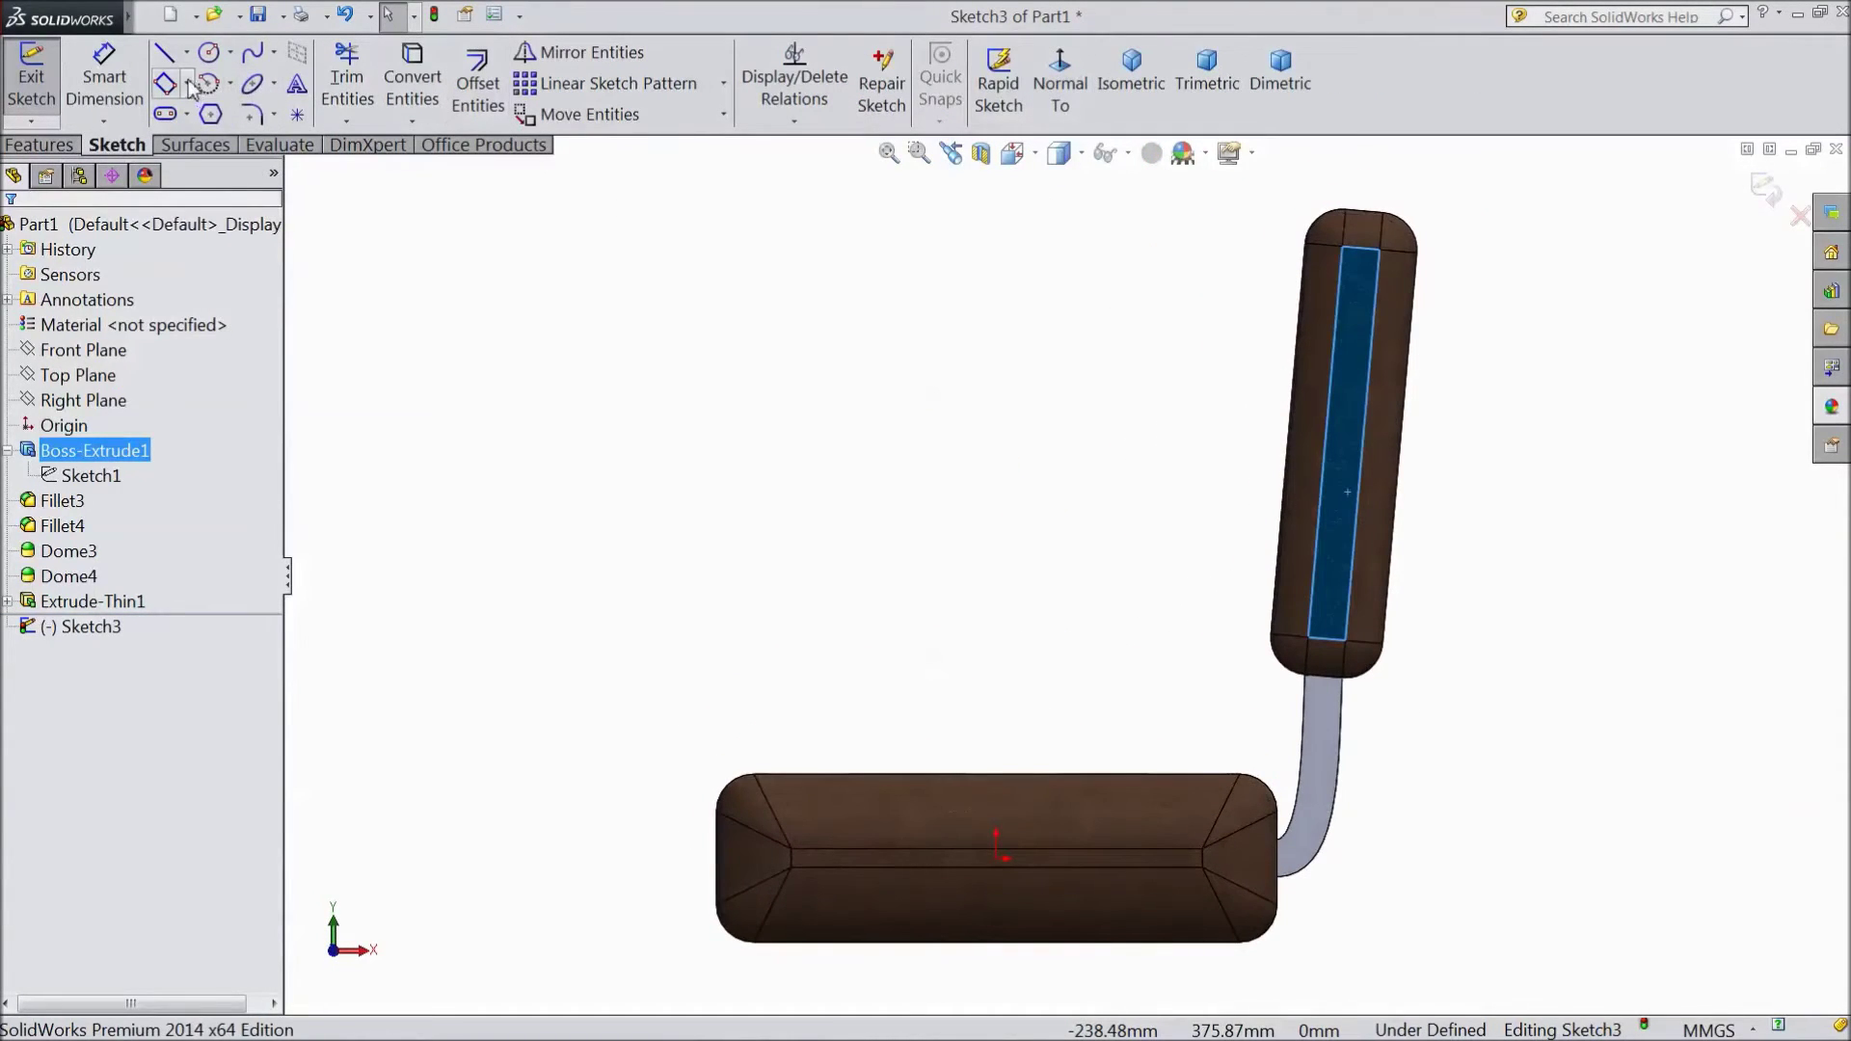
{"action": "left_click", "coordinate": [189, 115]}
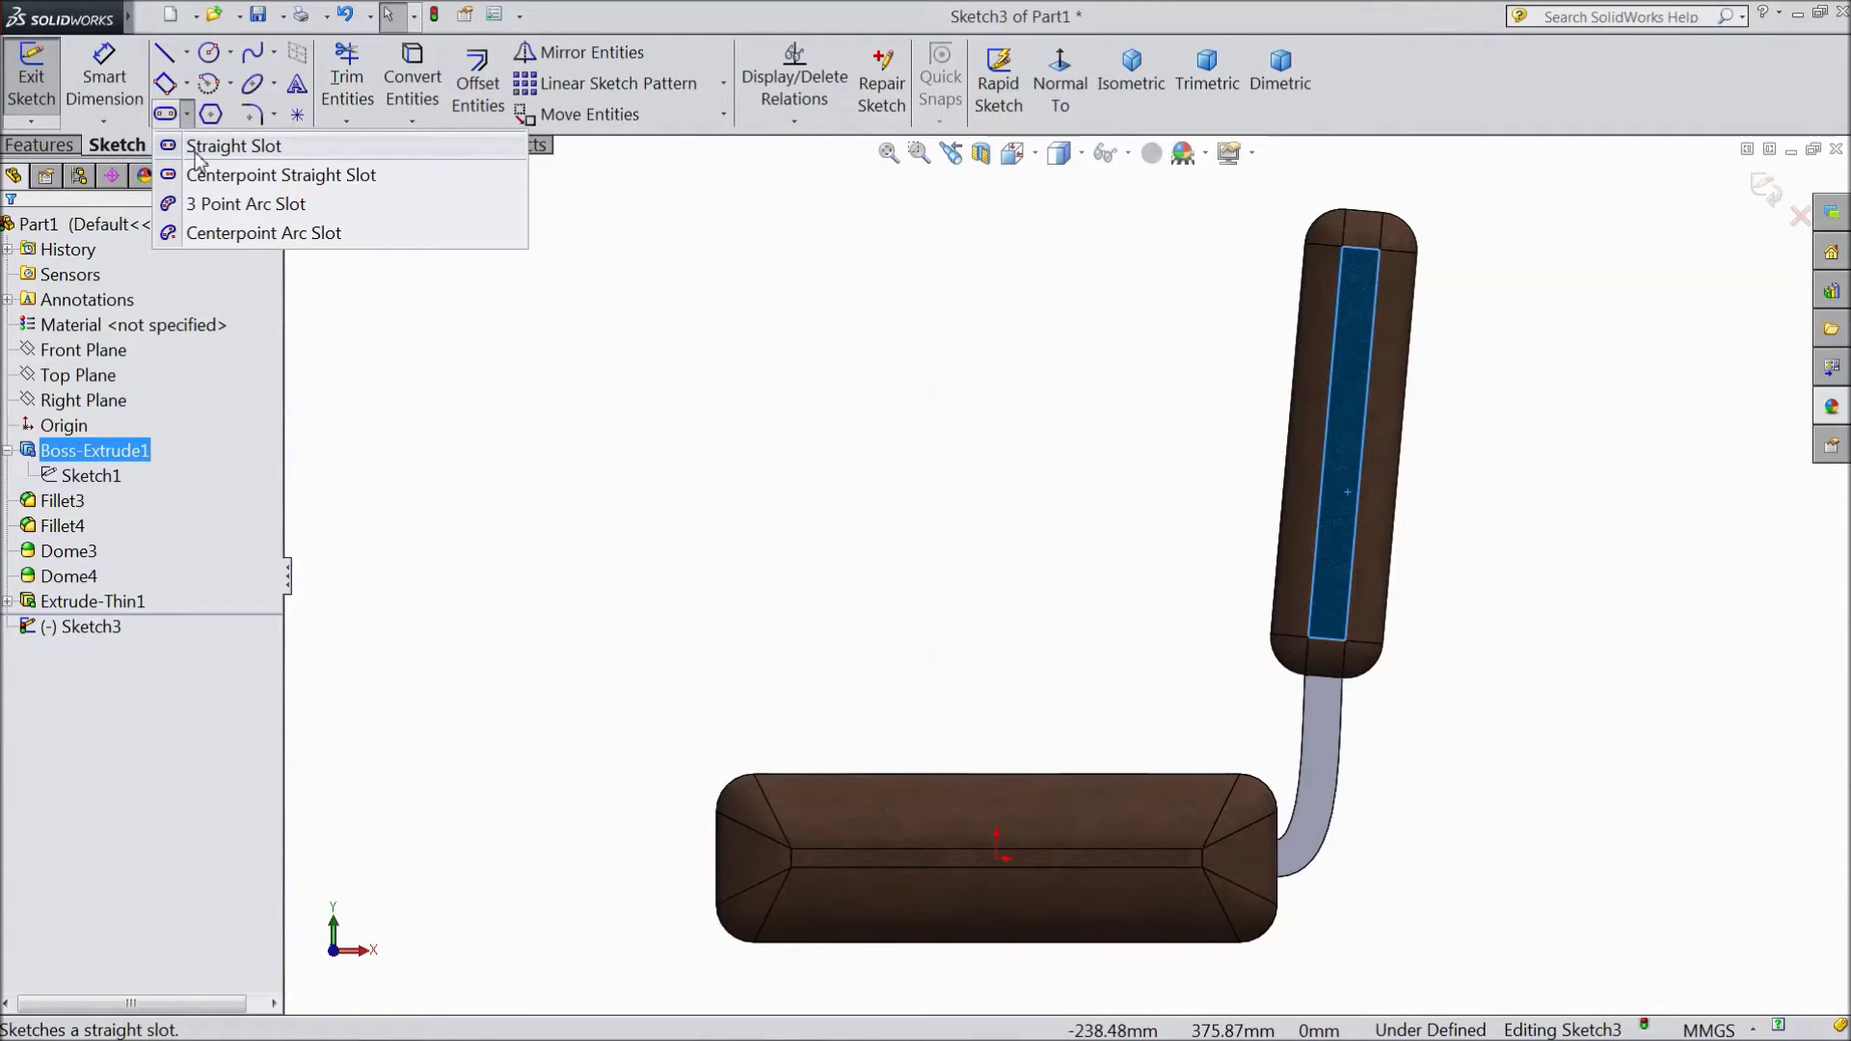
{"action": "left_click", "coordinate": [196, 153]}
{"action": "left_click", "coordinate": [1325, 441]}
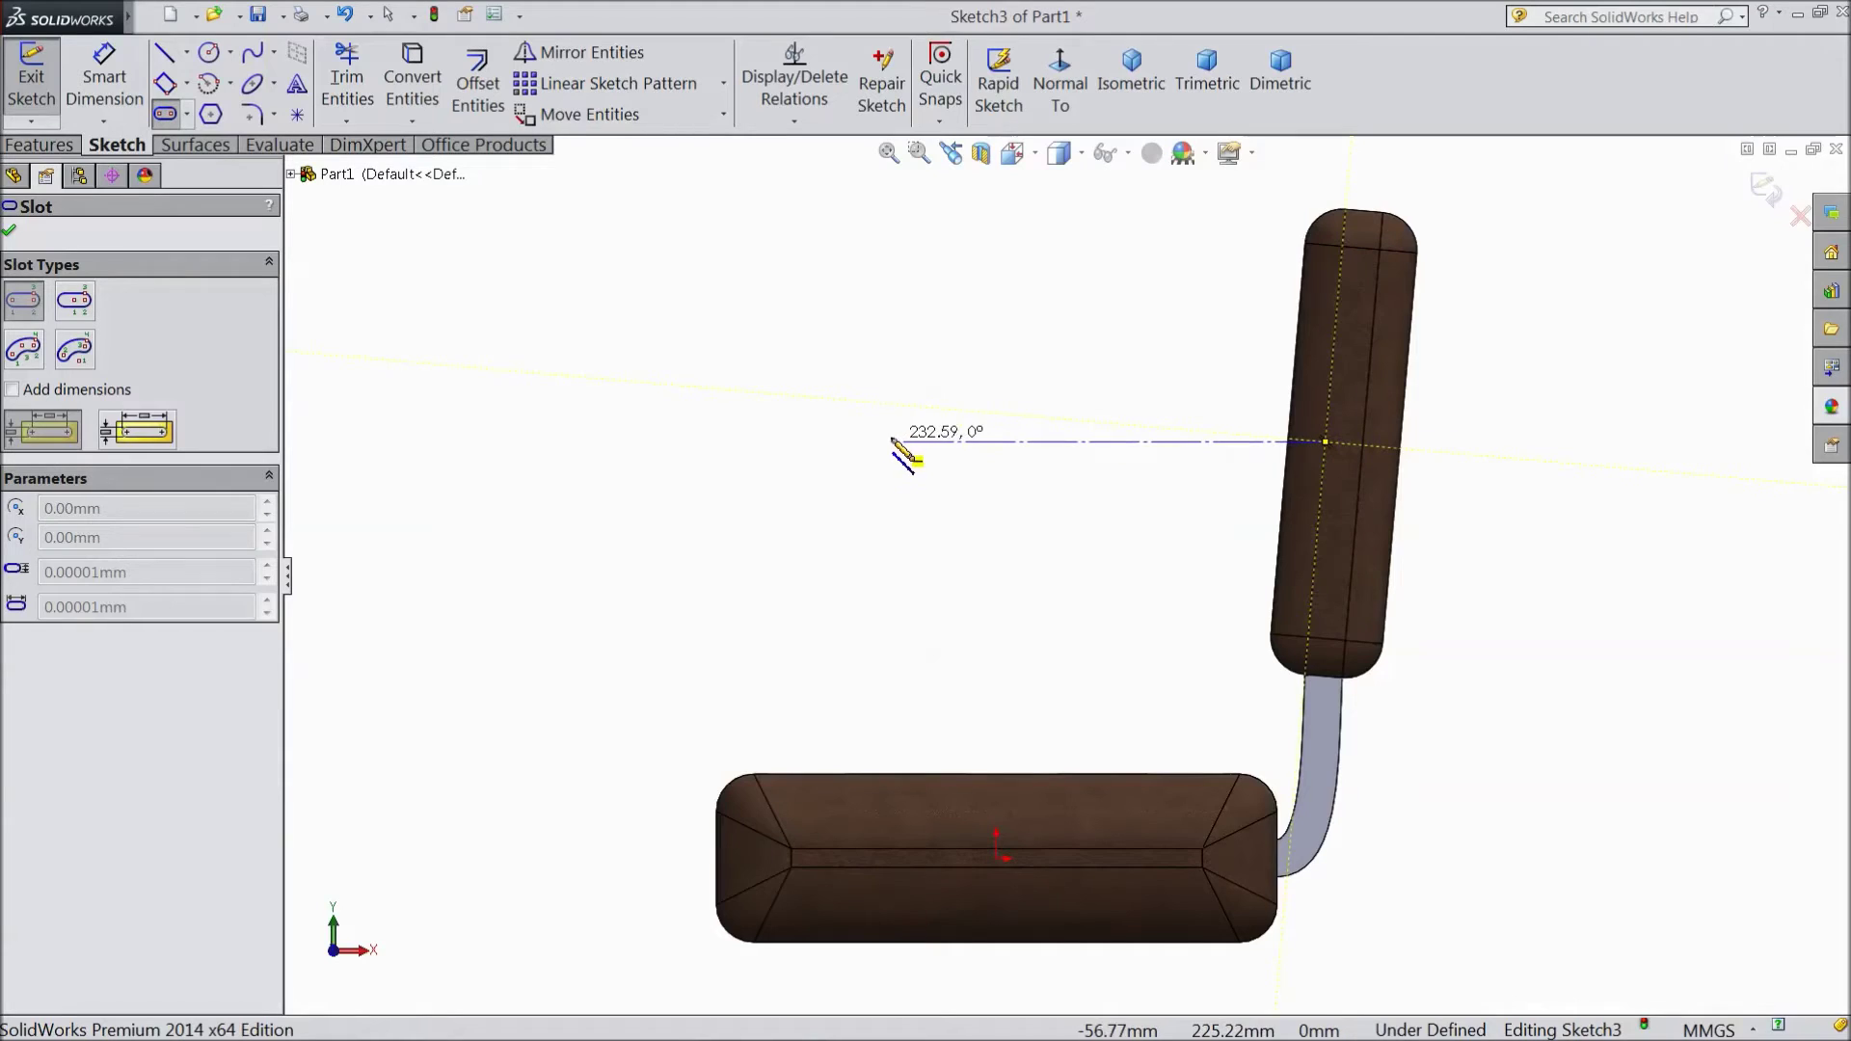
{"action": "left_click", "coordinate": [882, 442]}
{"action": "left_click", "coordinate": [918, 374]}
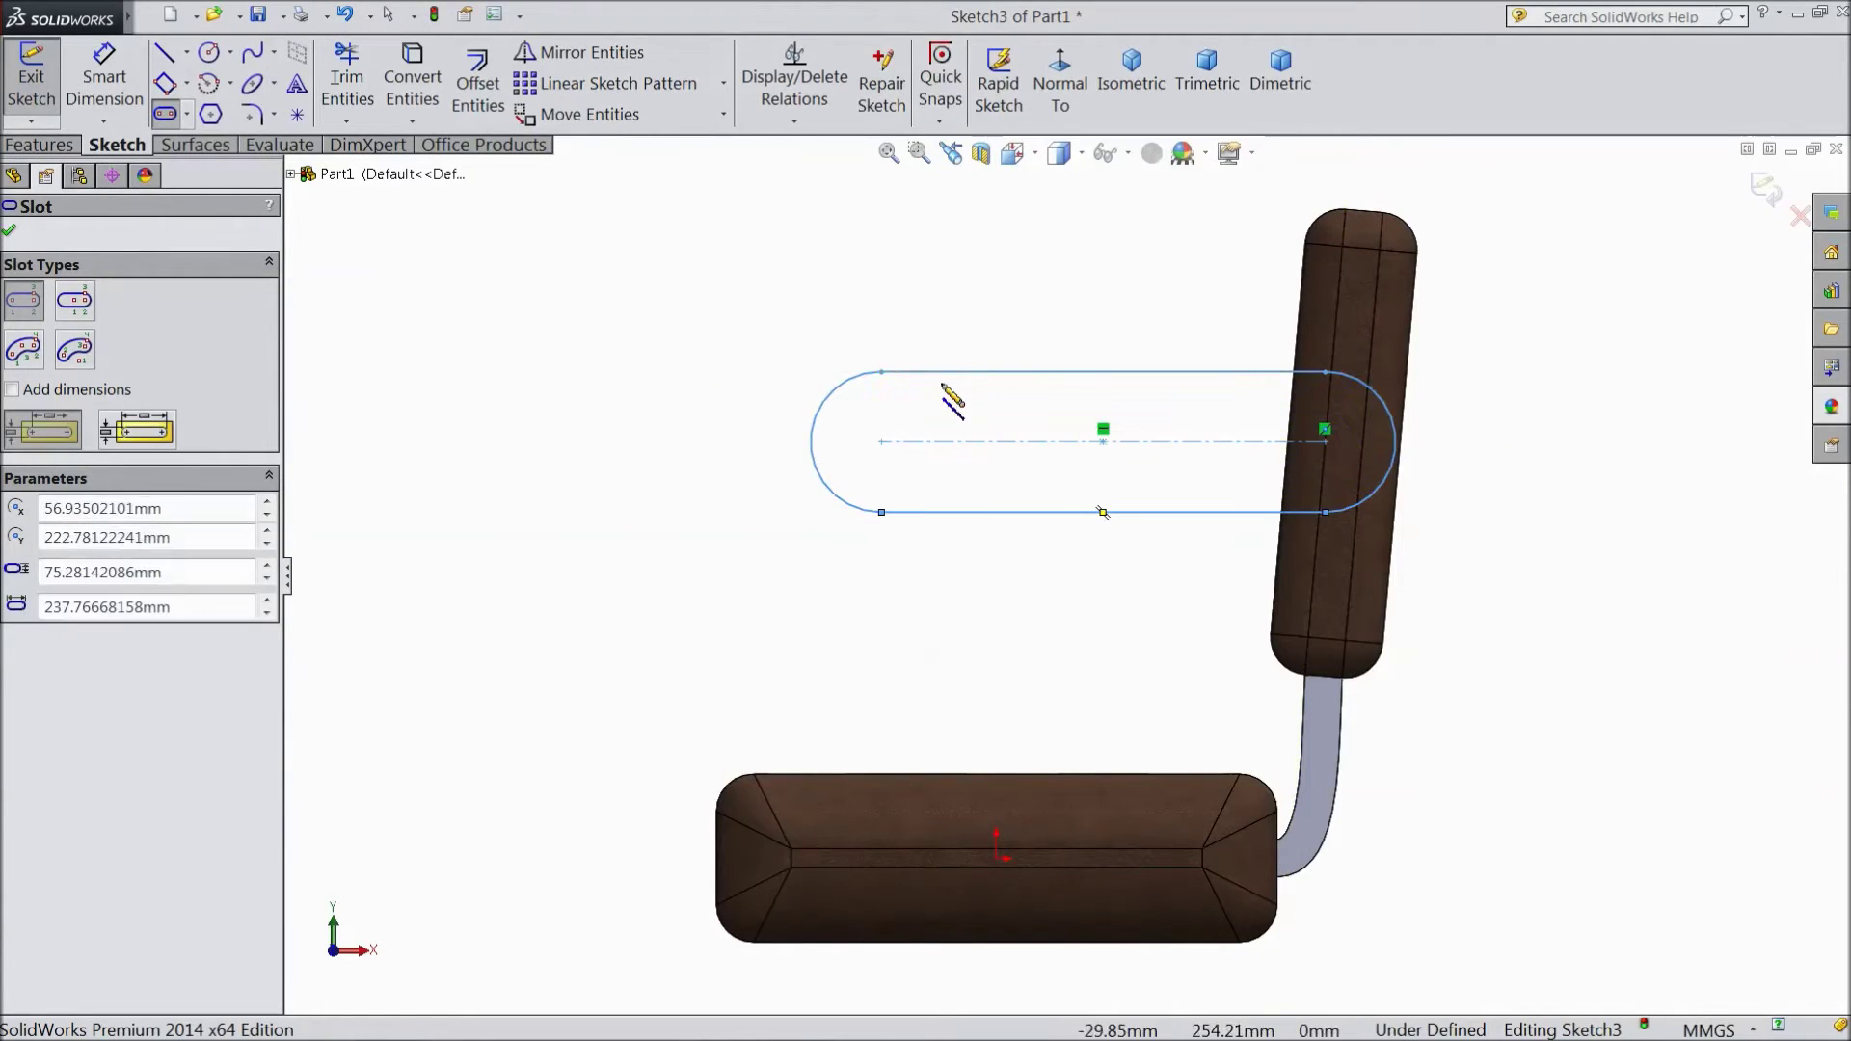
Step: Dimension the slot to 200 mm between centres, corrected from 220, with R30 ends
{"action": "left_click", "coordinate": [104, 77]}
{"action": "left_click", "coordinate": [952, 443]}
{"action": "left_click", "coordinate": [1012, 318]}
{"action": "type", "text": "220"}
{"action": "left_click", "coordinate": [907, 274]}
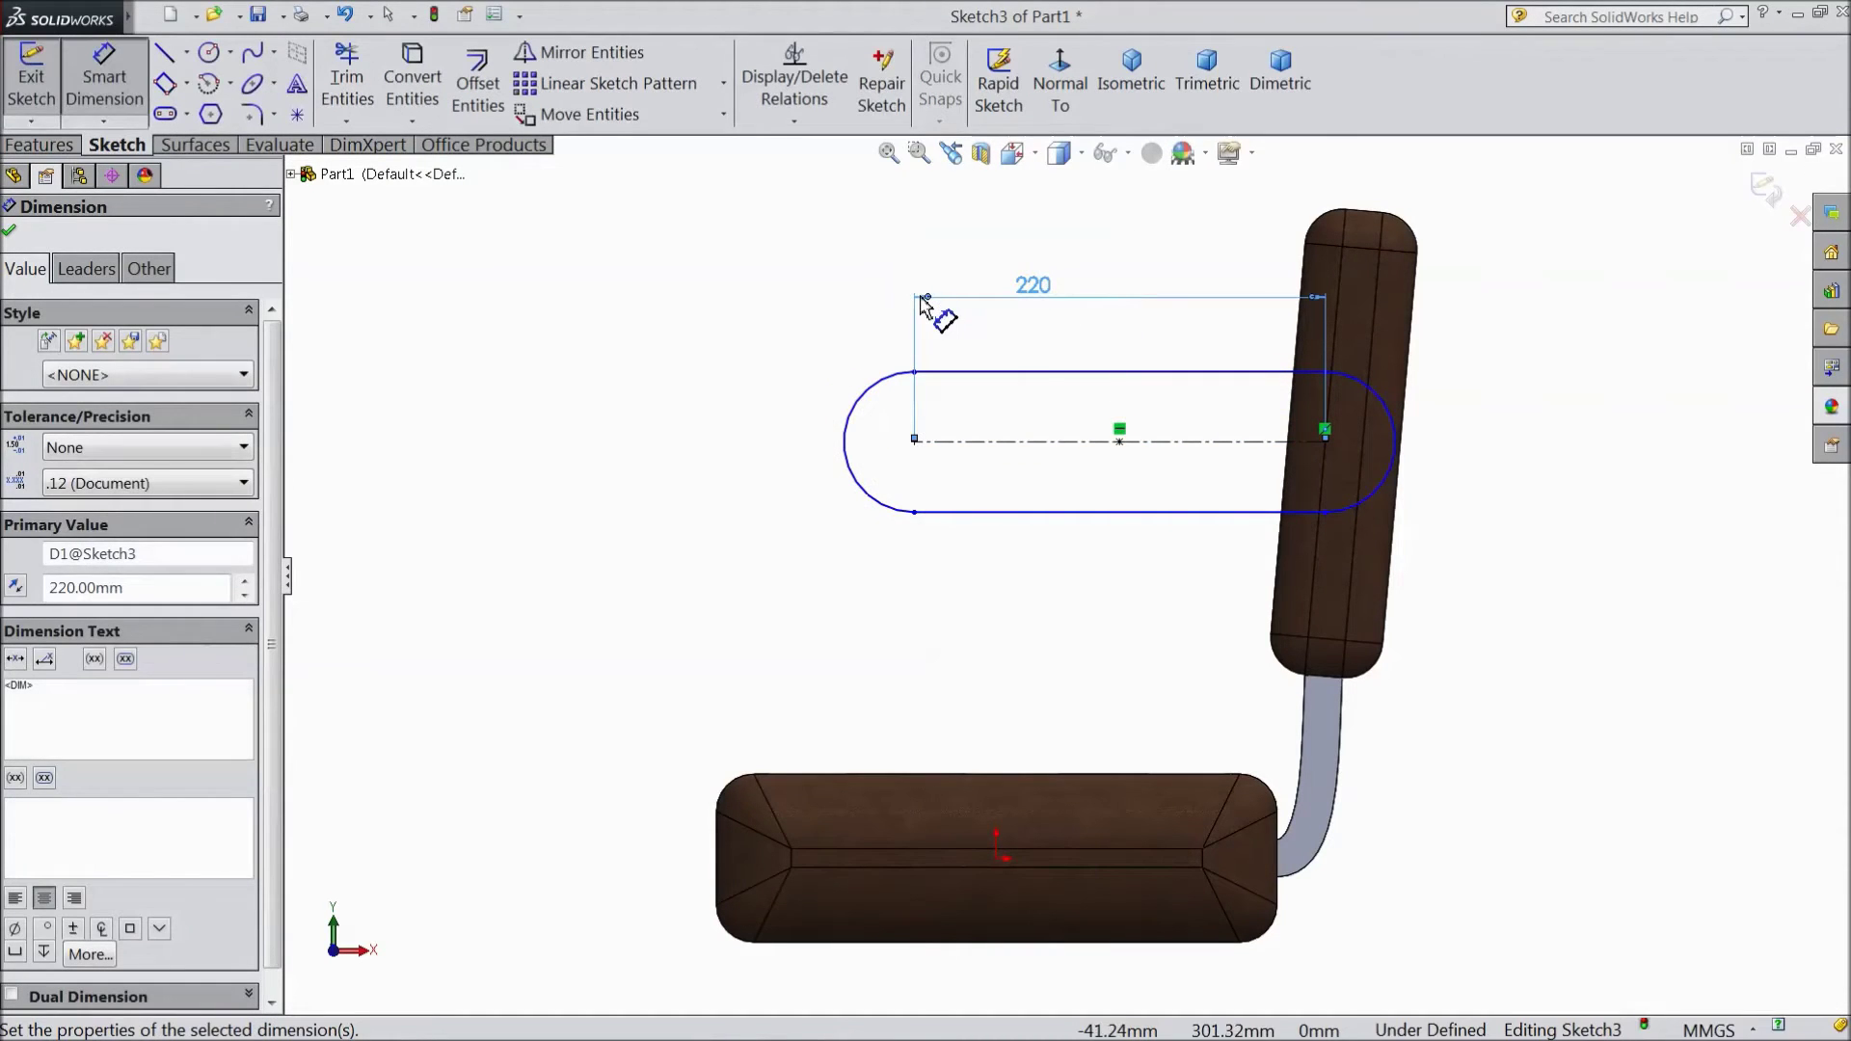
{"action": "double_click", "coordinate": [1029, 296]}
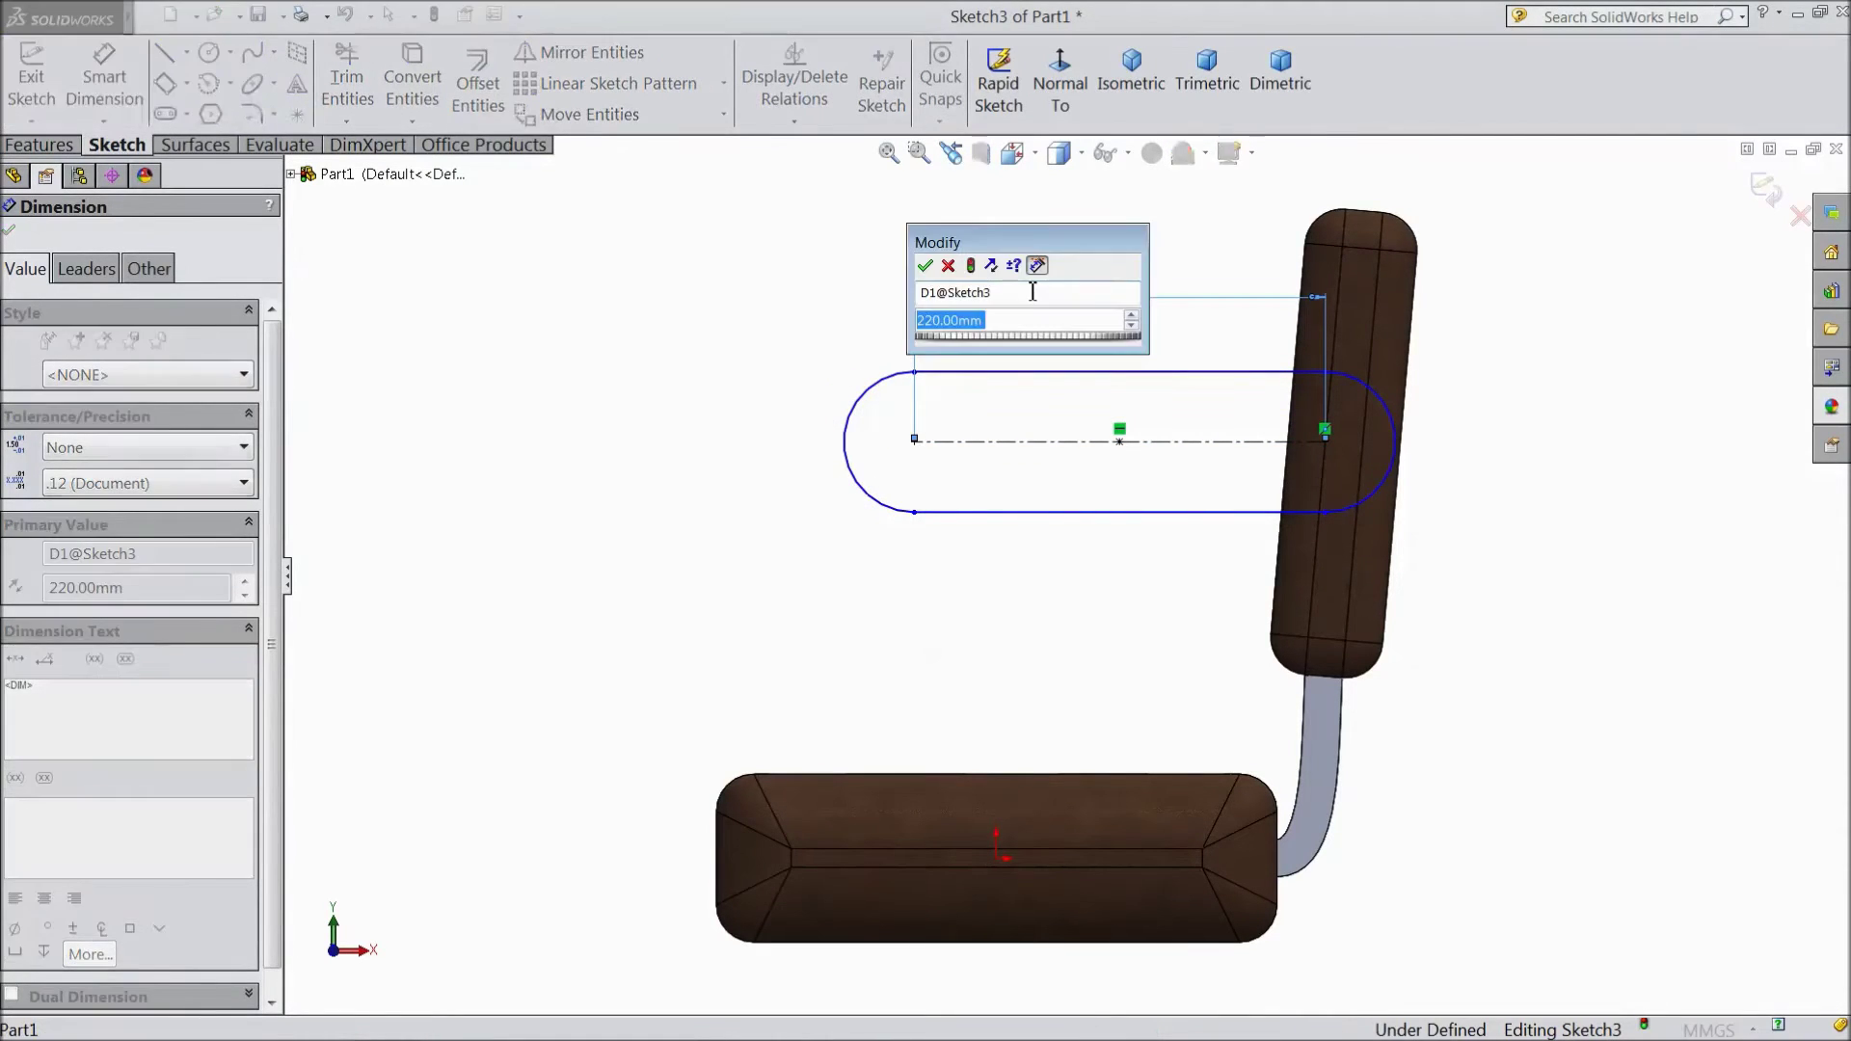
{"action": "type", "text": "200"}
{"action": "left_click", "coordinate": [926, 267]}
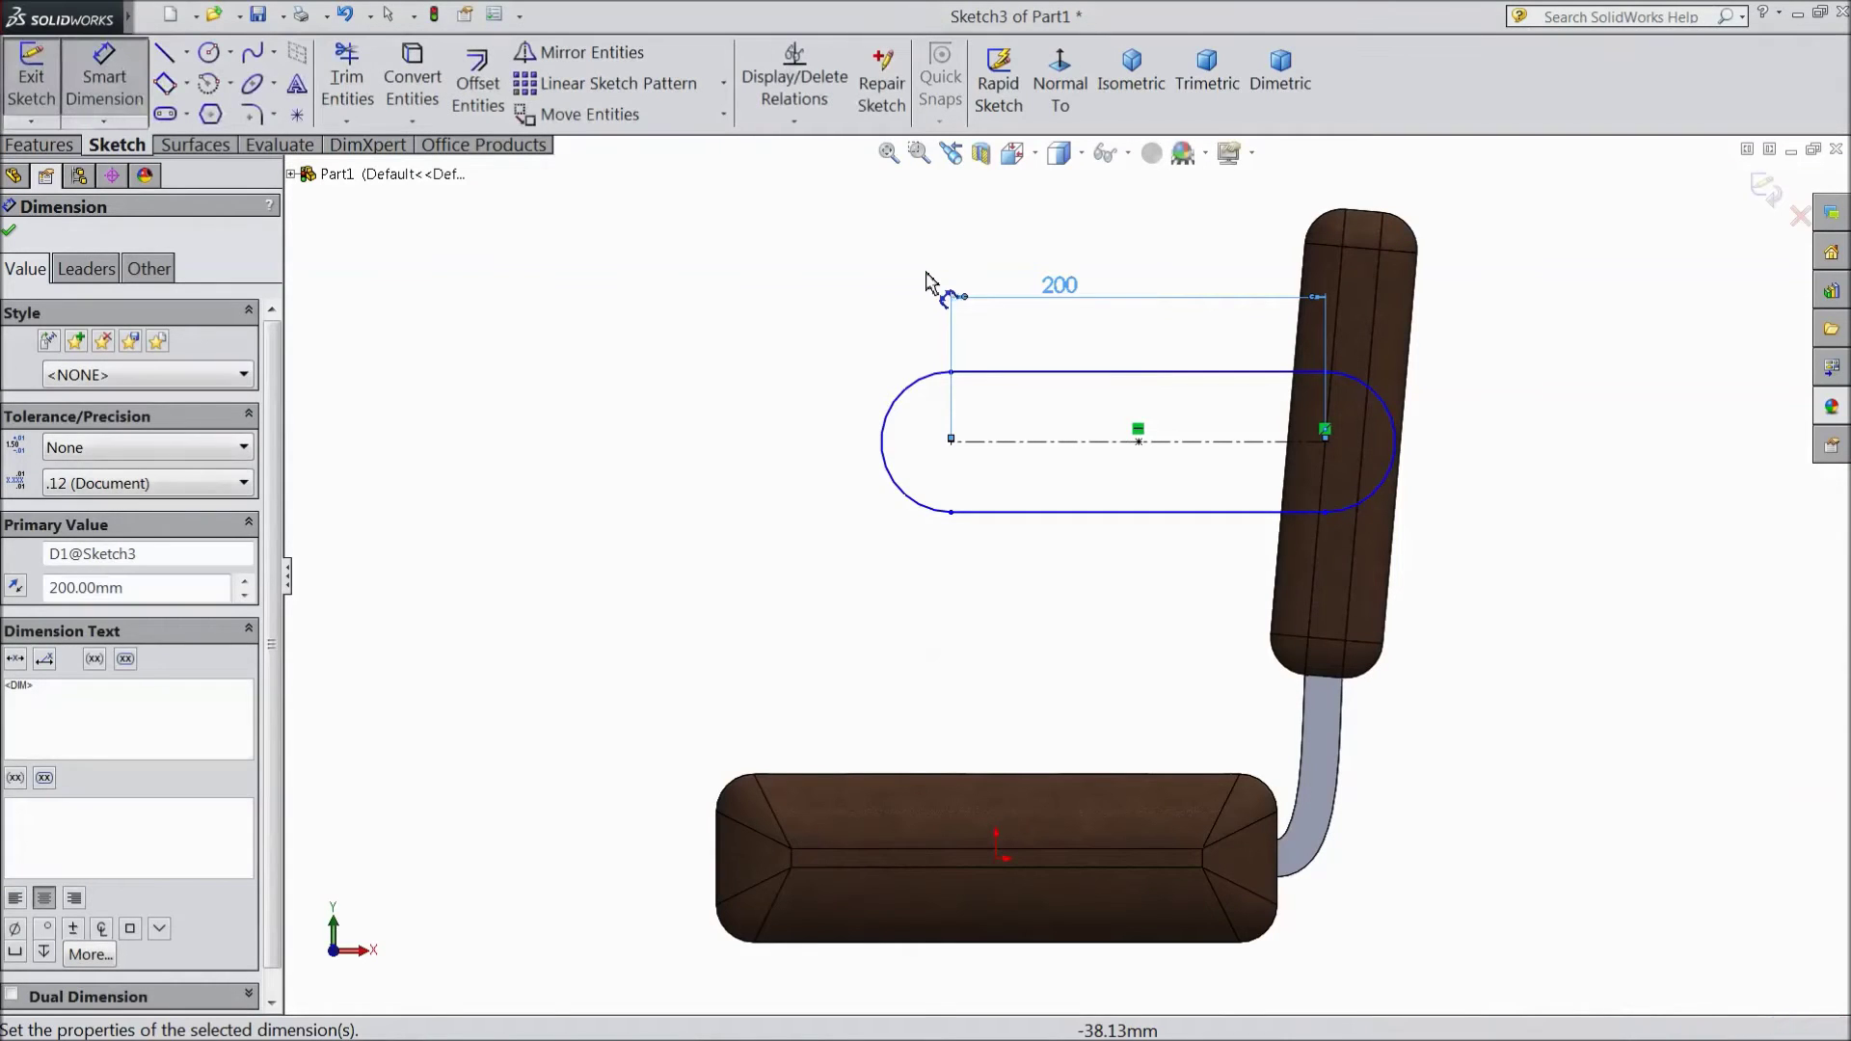
{"action": "left_click", "coordinate": [889, 417]}
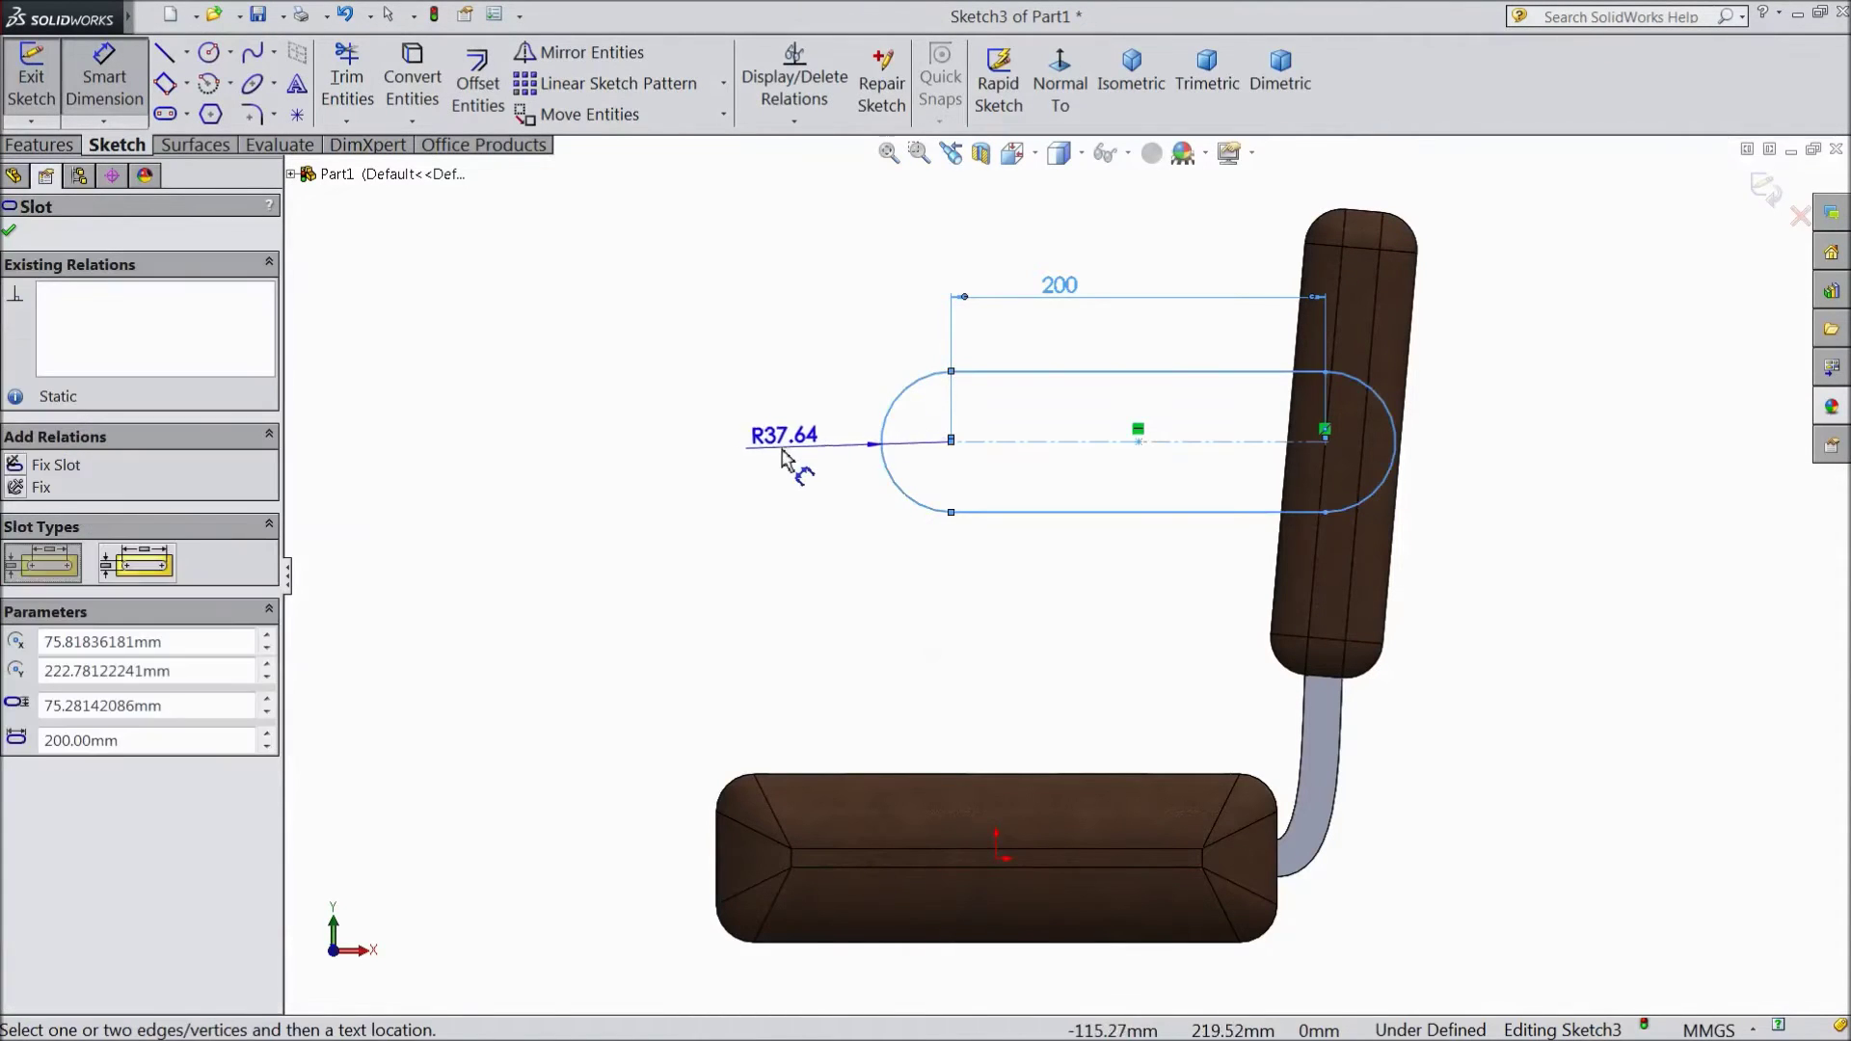
{"action": "left_click", "coordinate": [791, 453]}
{"action": "type", "text": "30"}
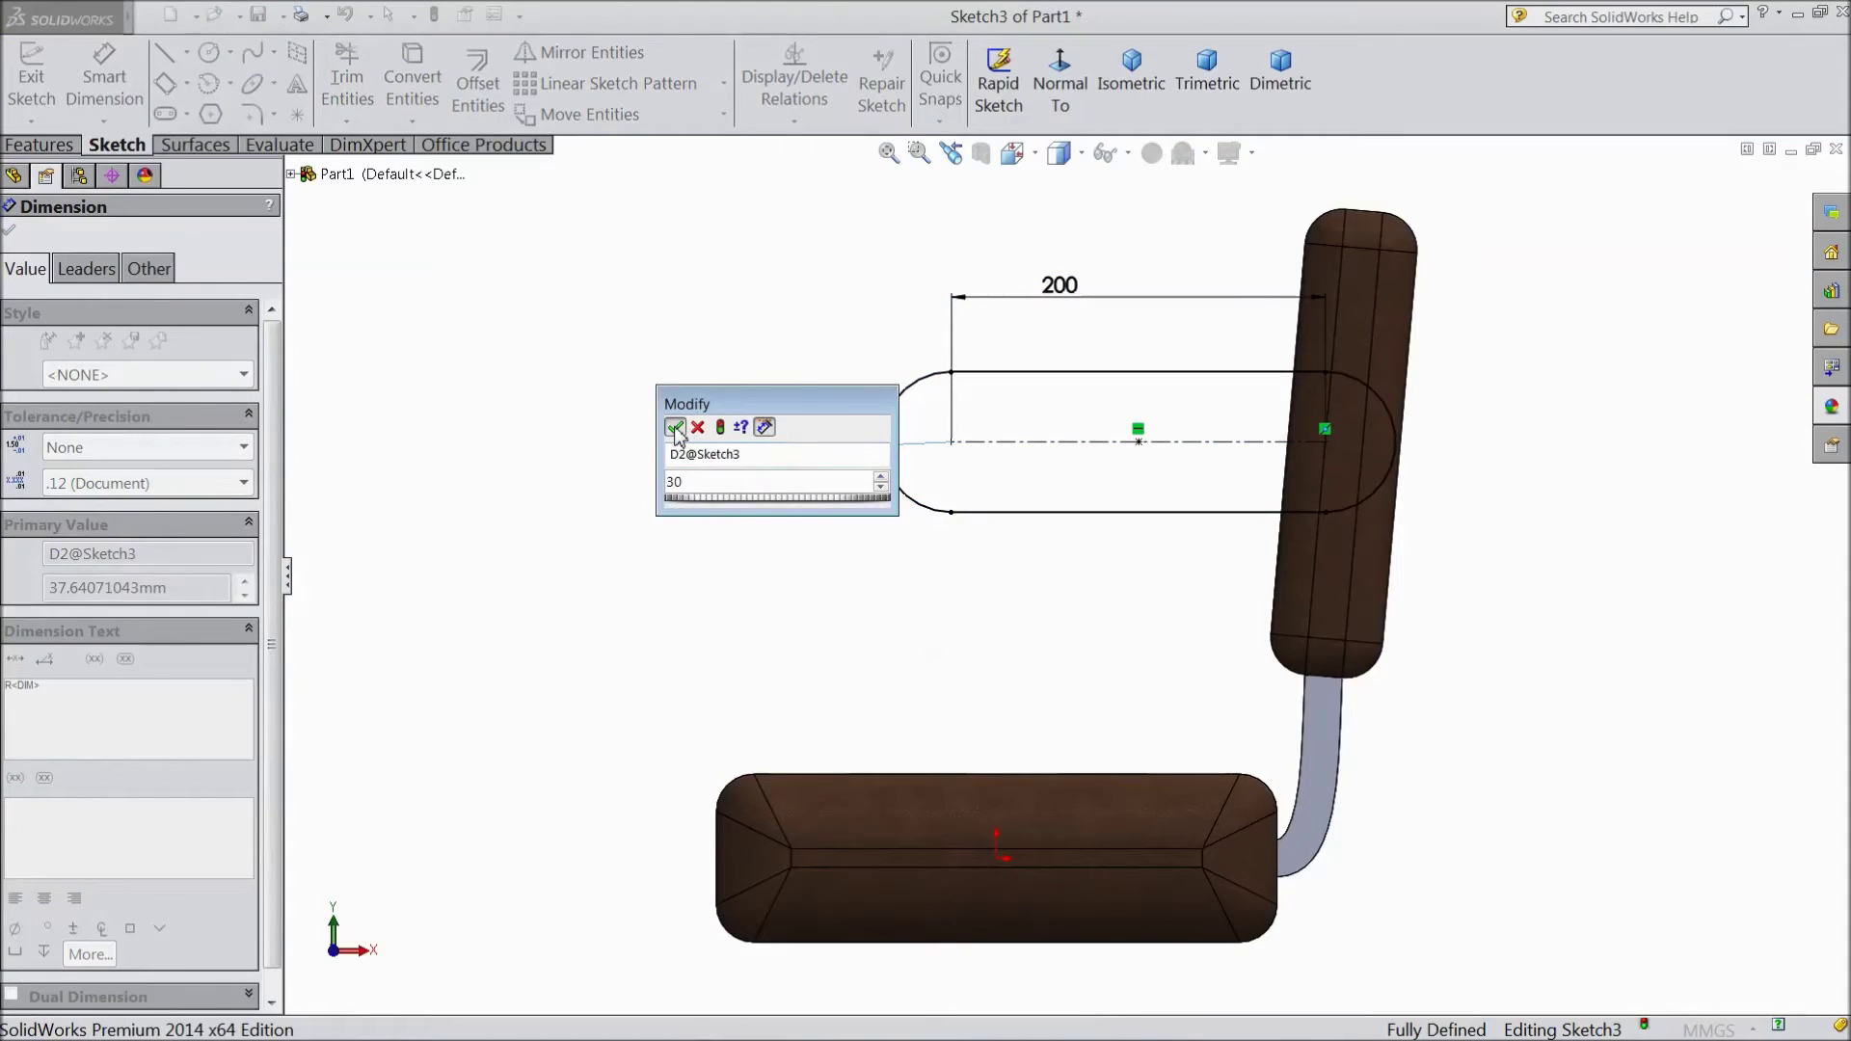
{"action": "left_click", "coordinate": [674, 428]}
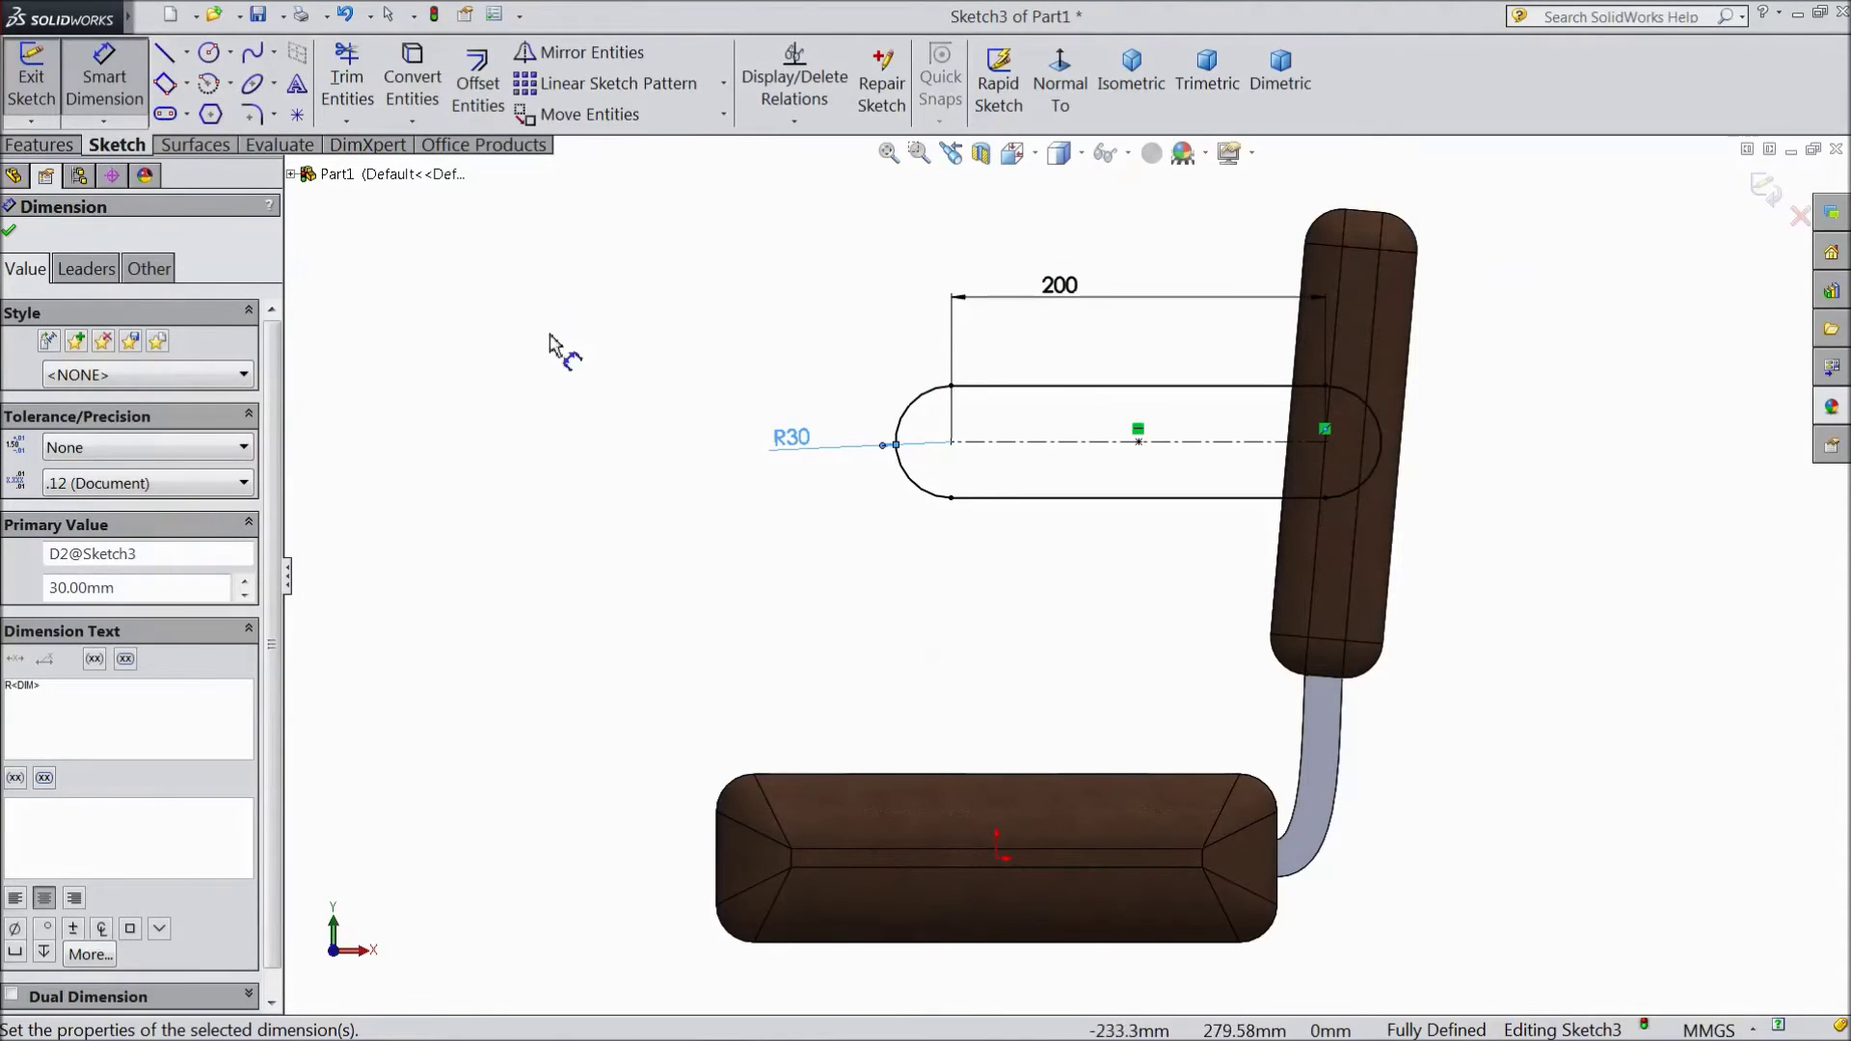
{"action": "left_click", "coordinate": [40, 147]}
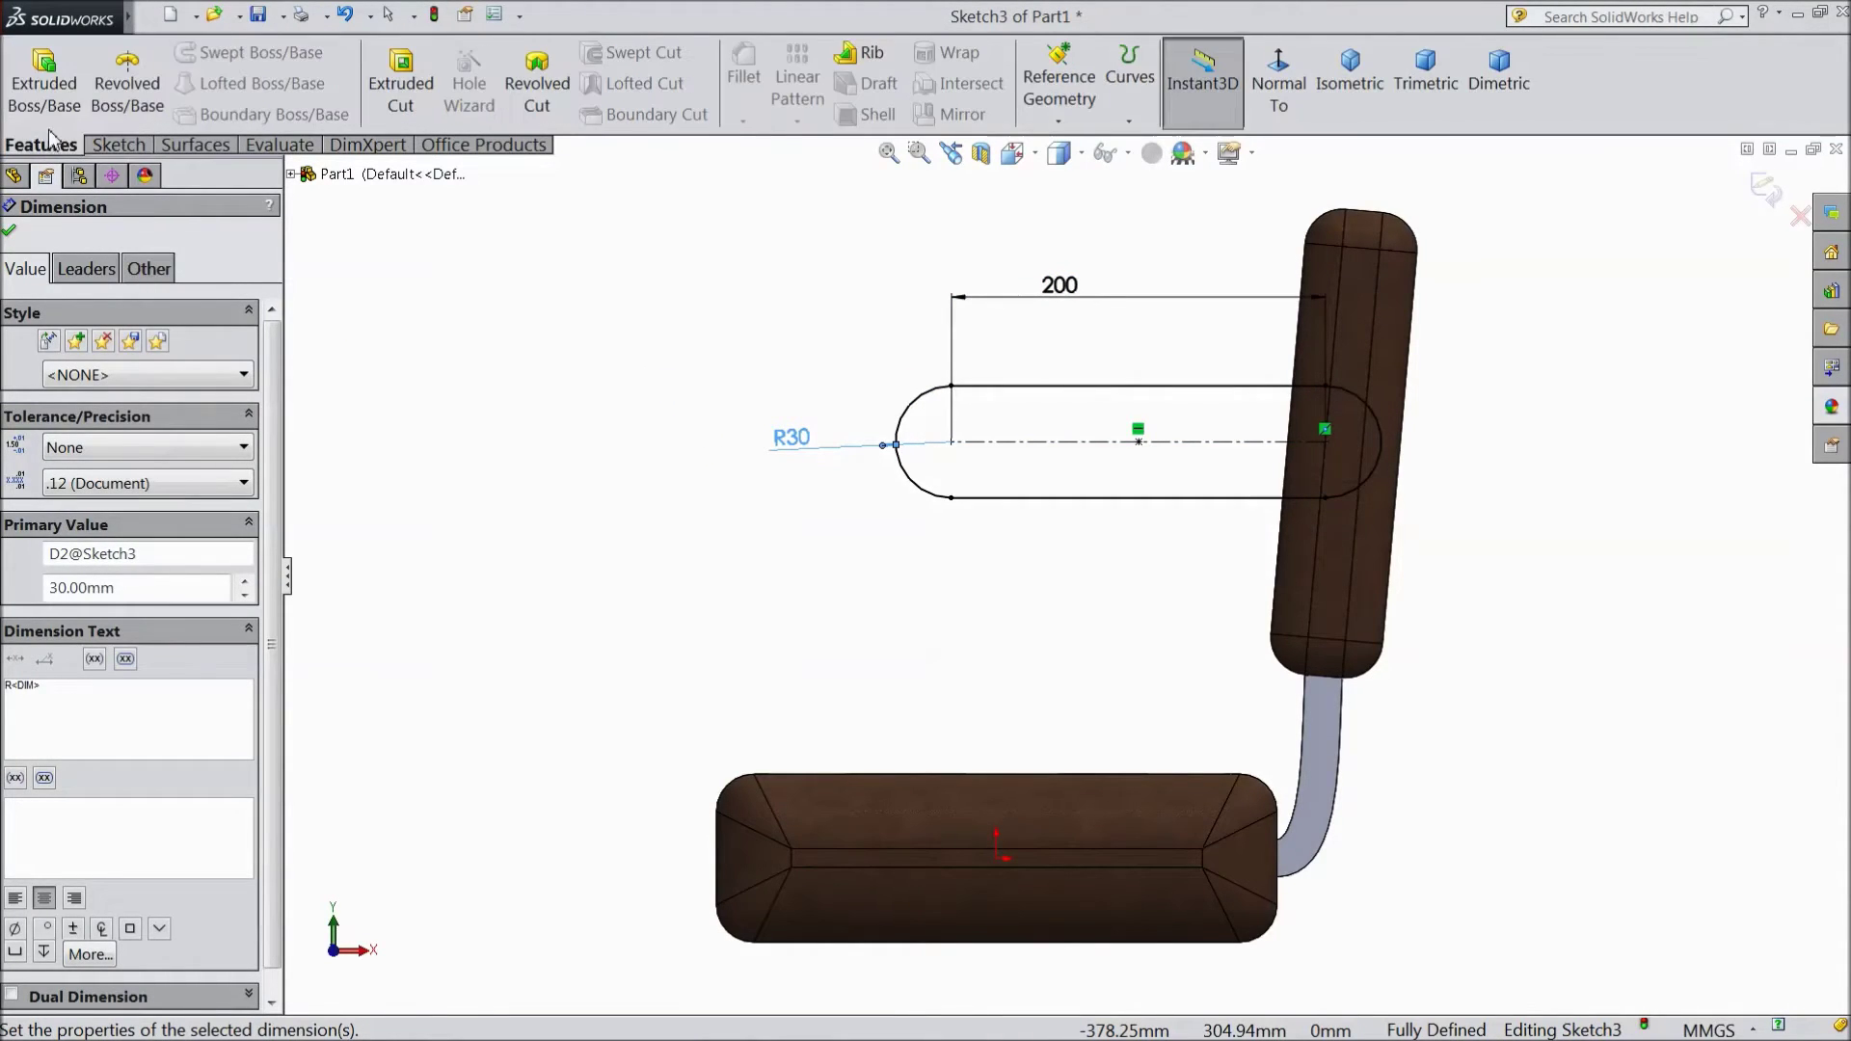
Step: Extrude the slot 30 mm Blind, starting from a 5 mm offset, as an unmerged armrest body
{"action": "left_click", "coordinate": [43, 82]}
{"action": "left_click", "coordinate": [156, 298]}
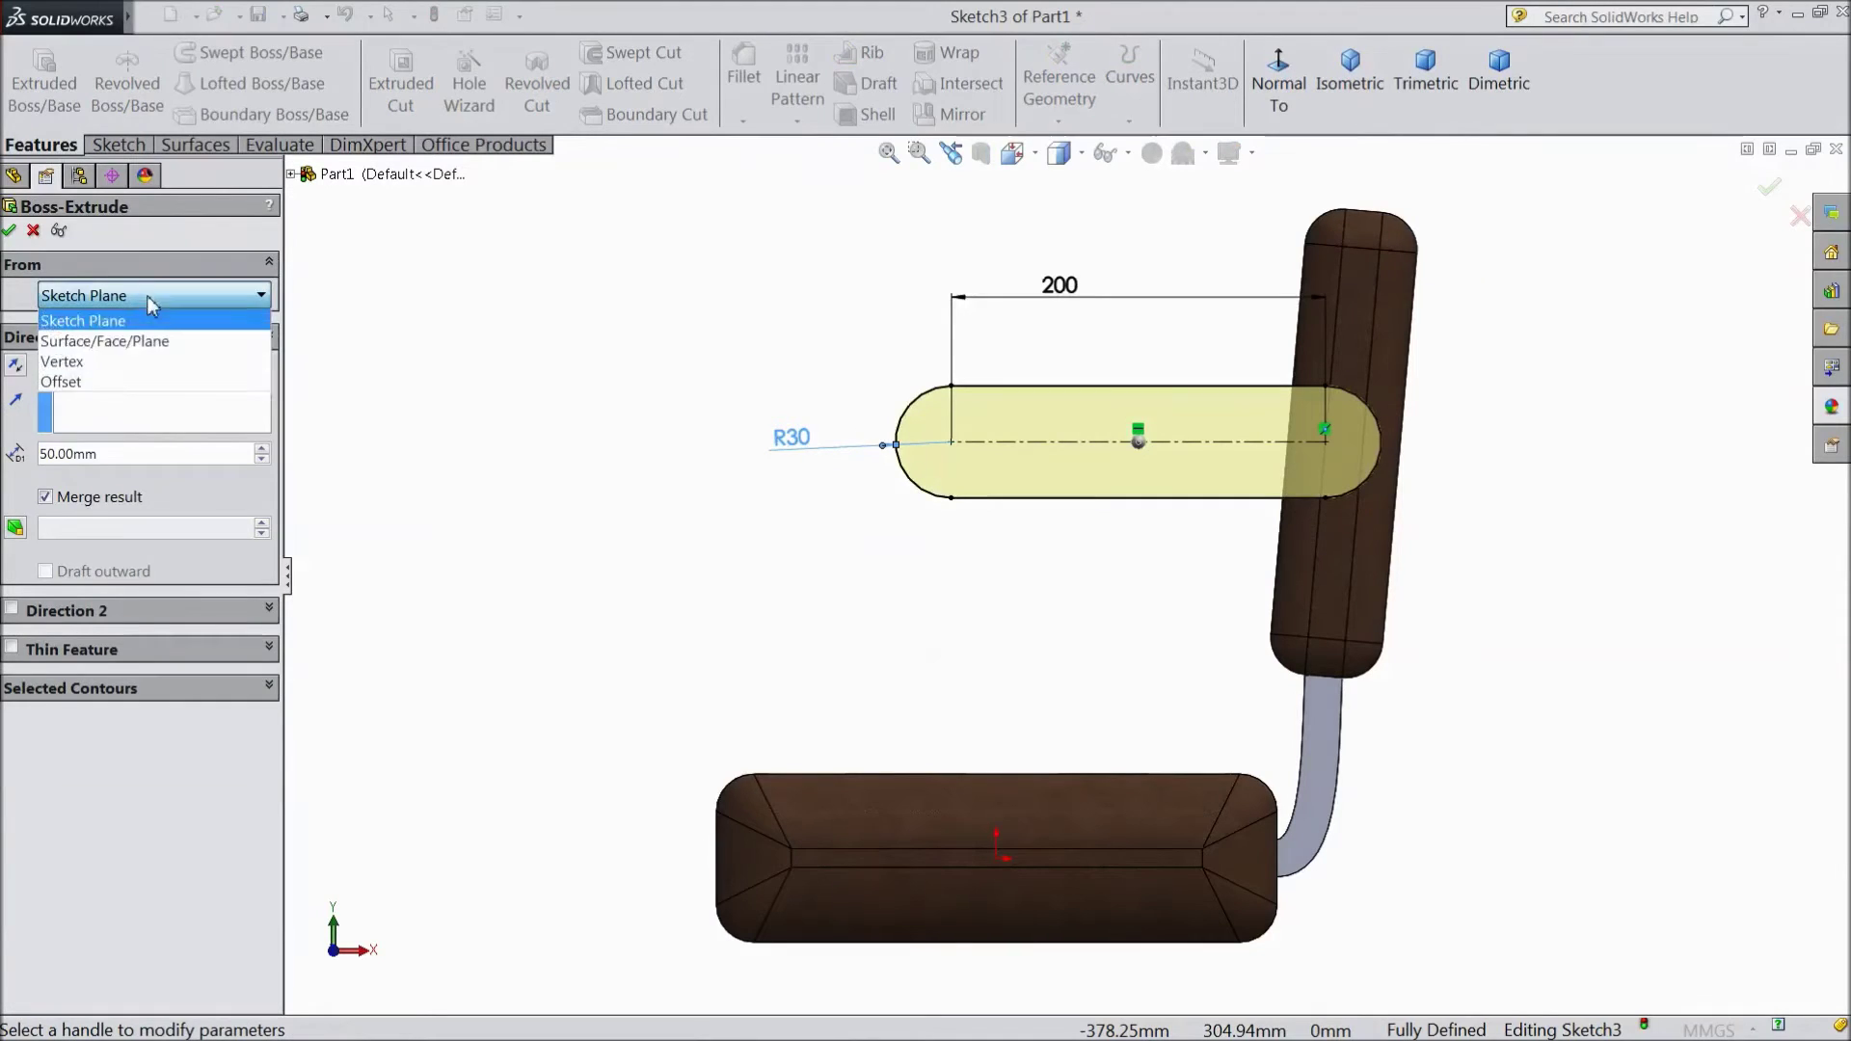
{"action": "left_click", "coordinate": [97, 394]}
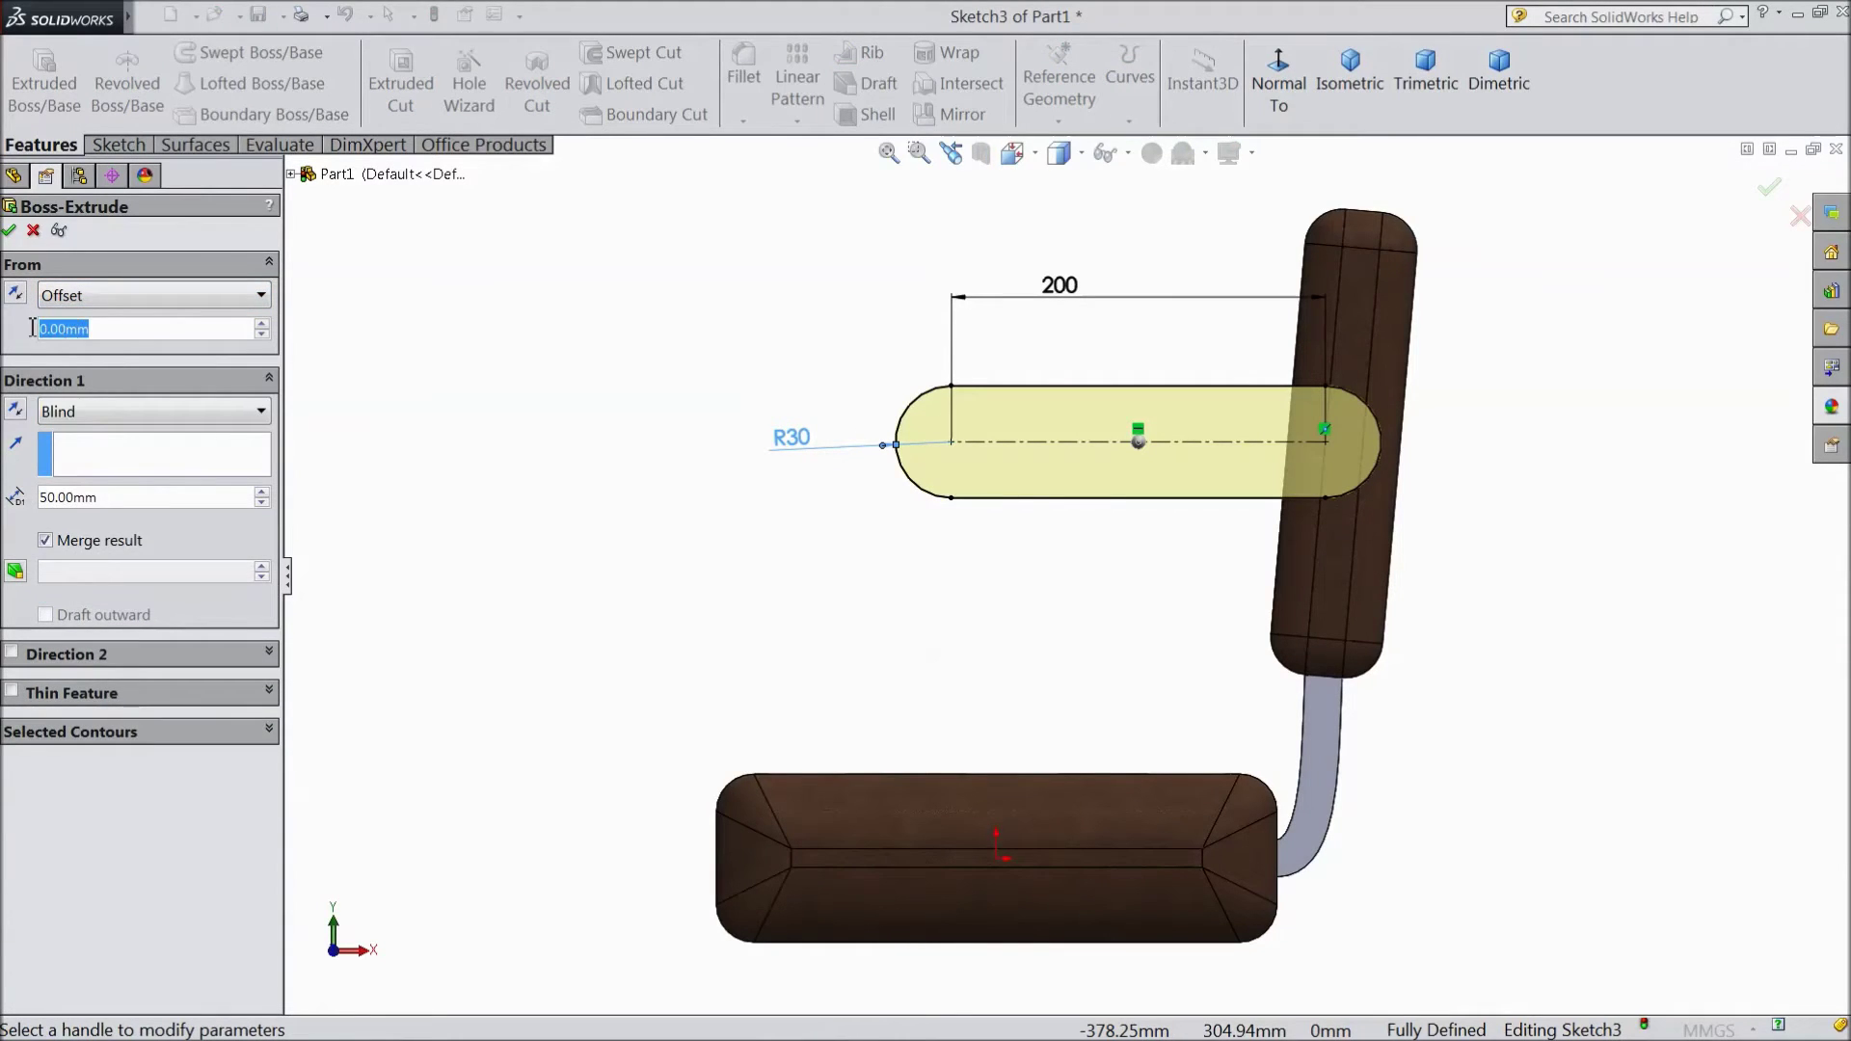
{"action": "type", "text": "5"}
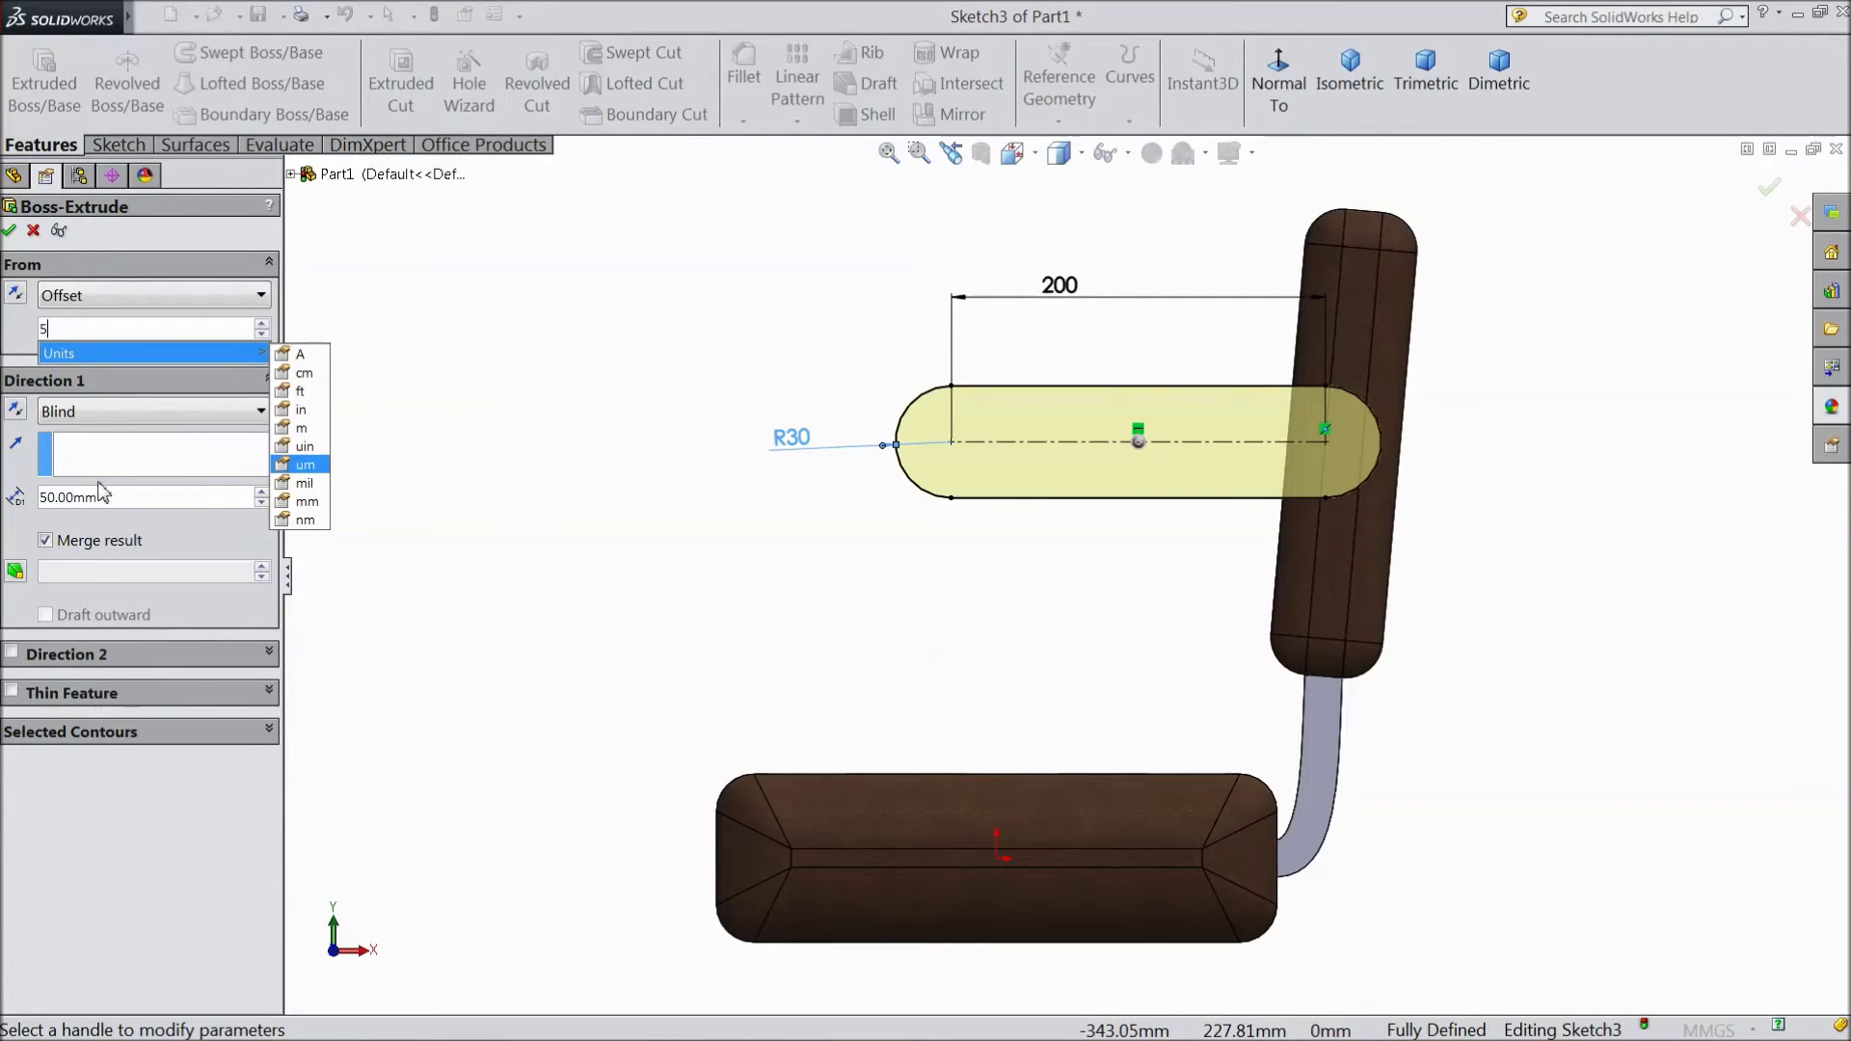
{"action": "key", "text": "Return"}
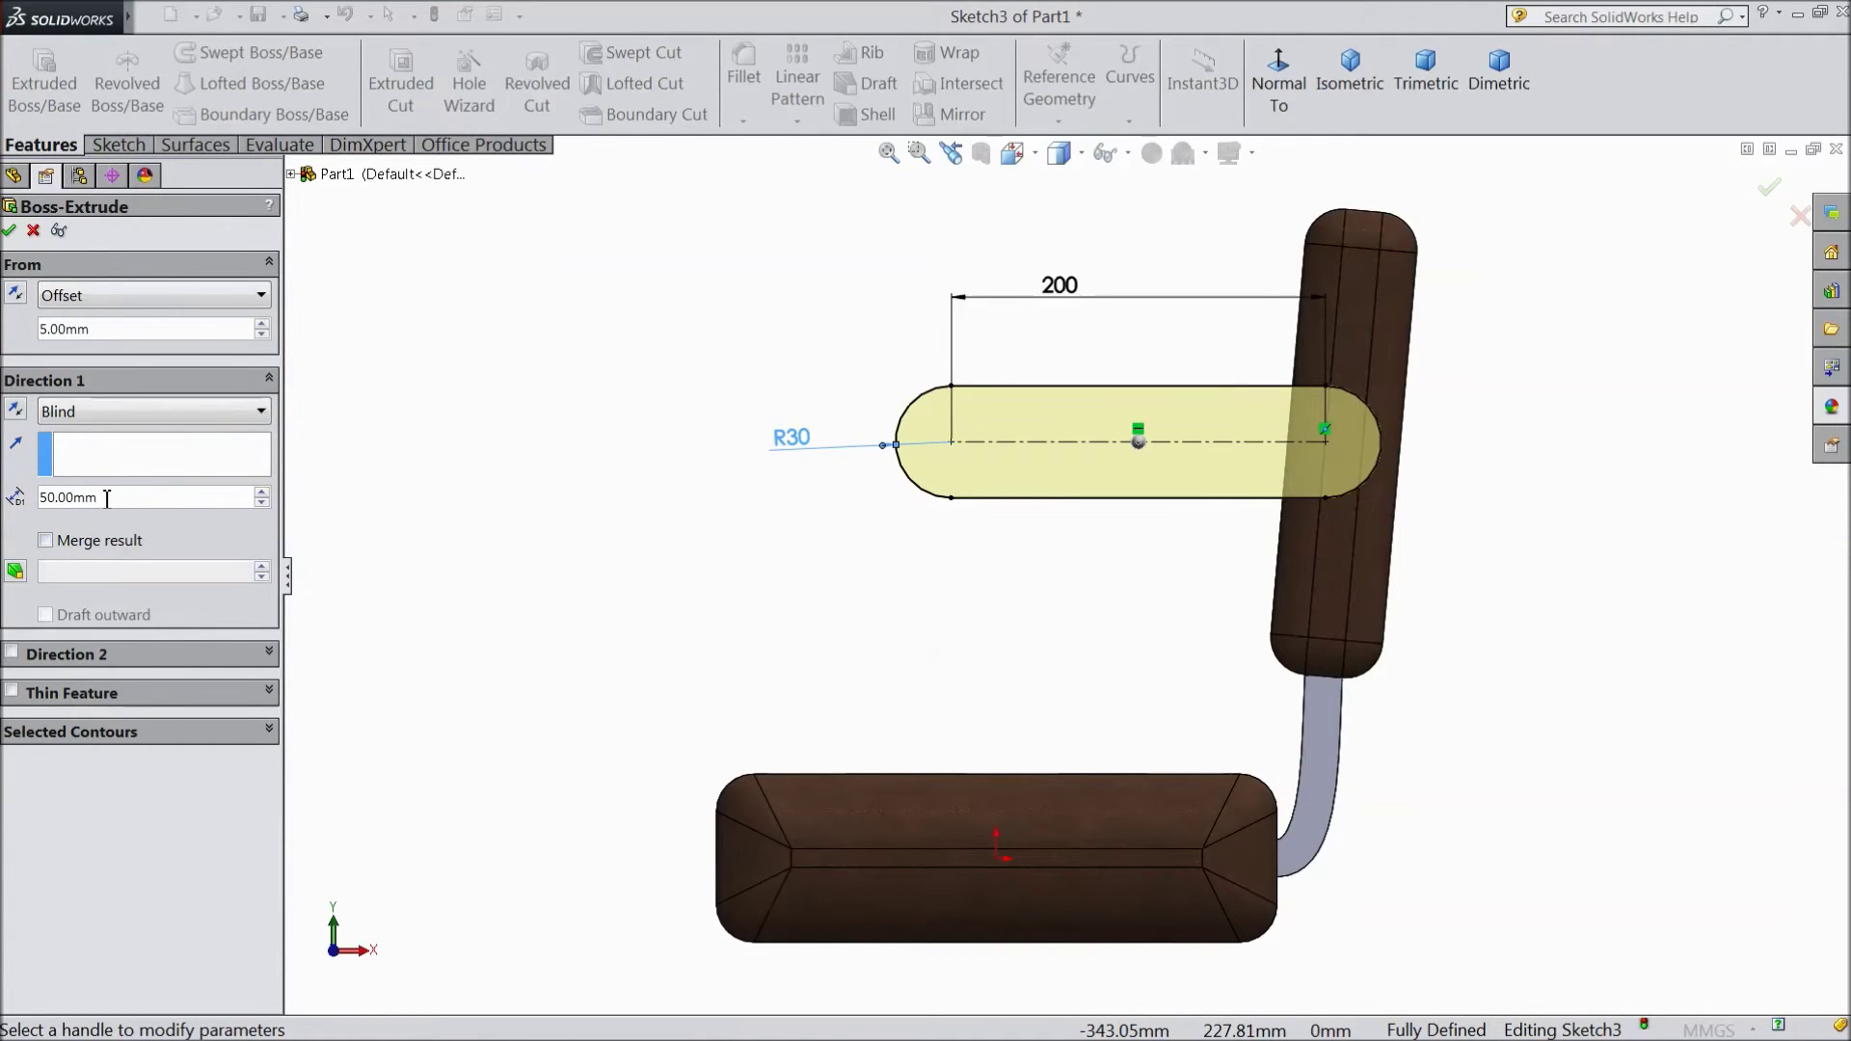
{"action": "type", "text": "30"}
{"action": "key", "text": "Return"}
{"action": "middle_click_drag", "start_coordinate": [633, 372], "coordinate": [600, 521]}
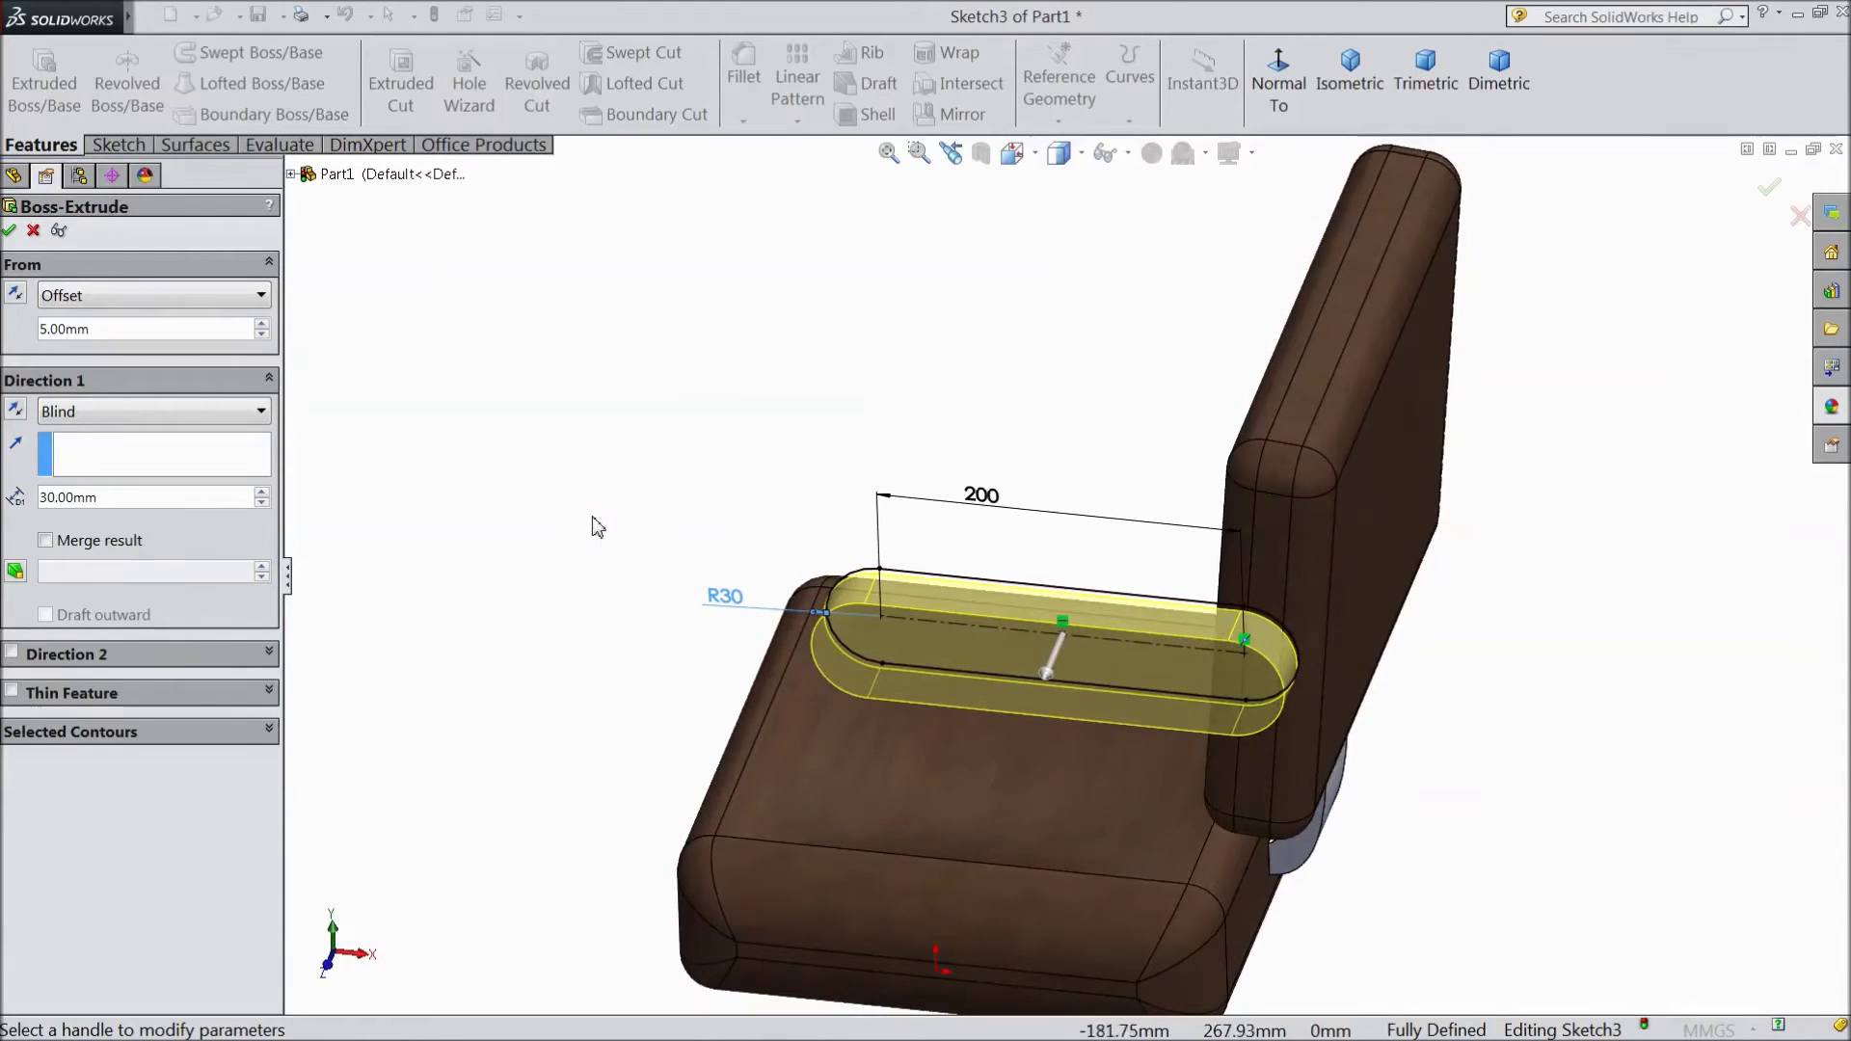
{"action": "left_click", "coordinate": [9, 231]}
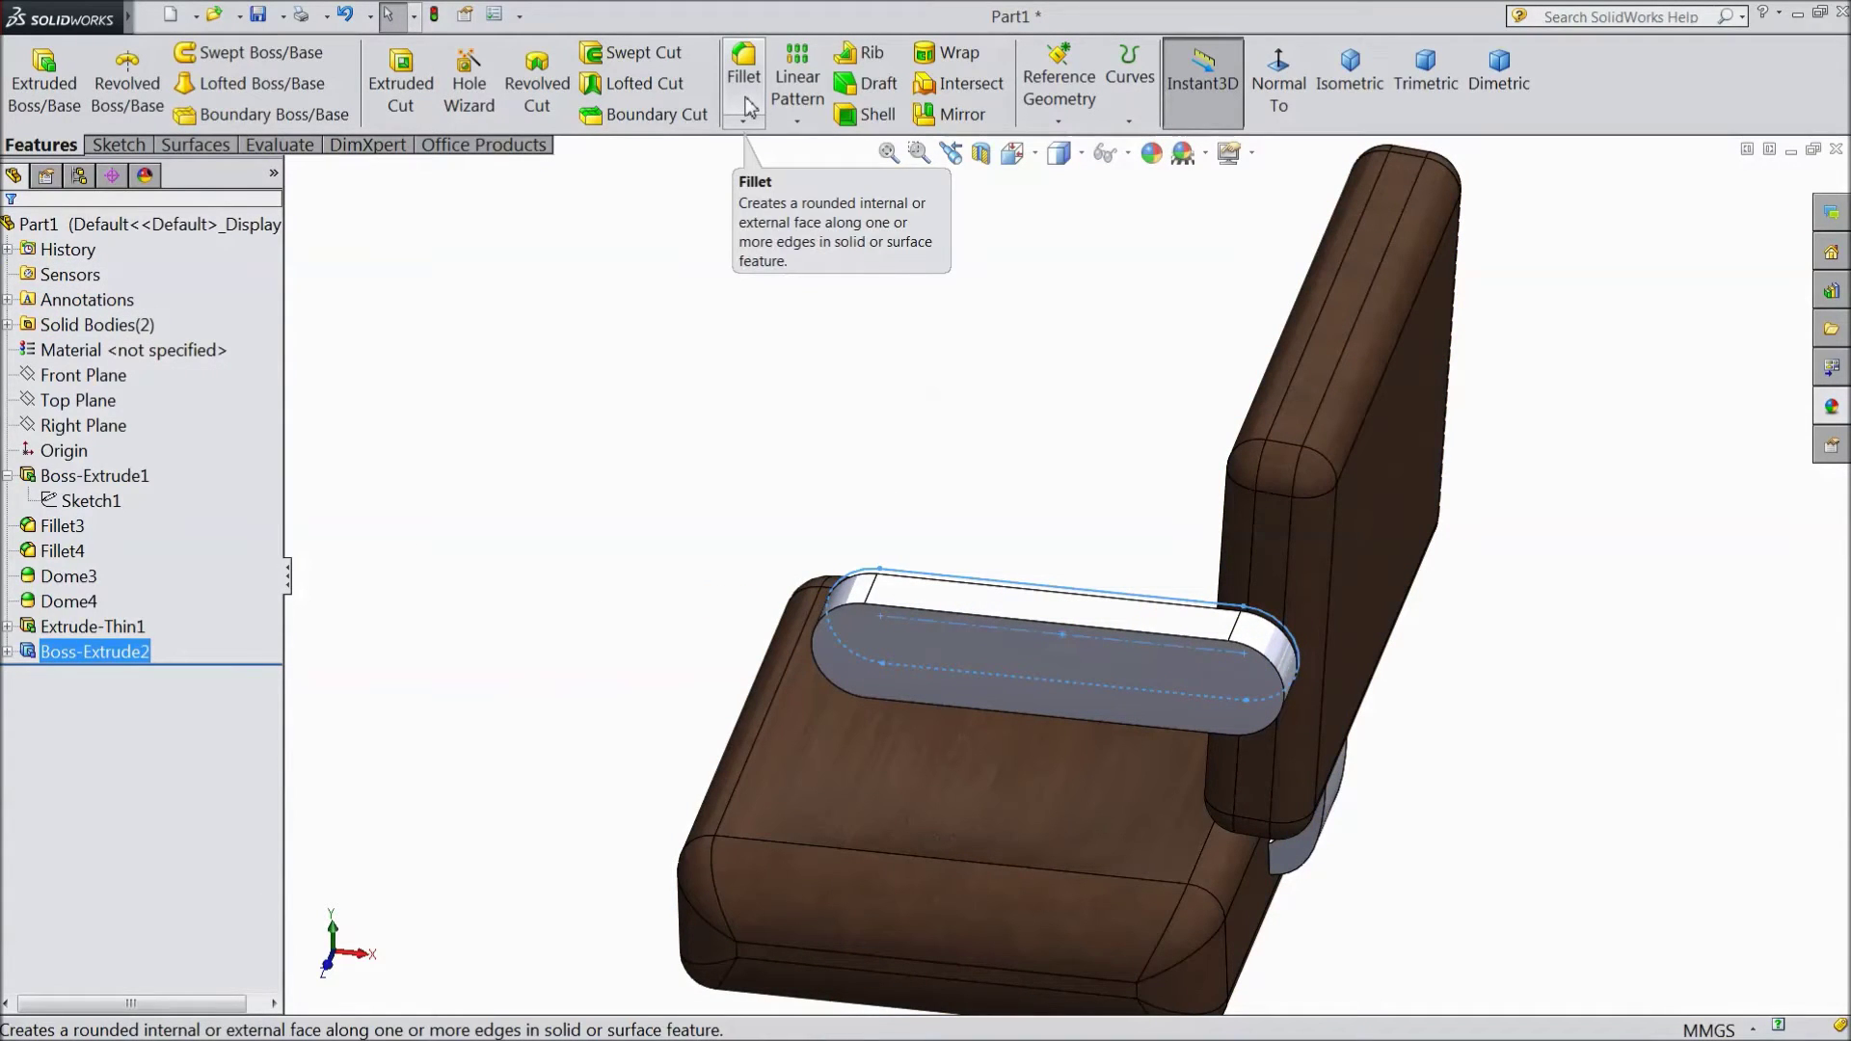
{"action": "middle_click_drag", "start_coordinate": [620, 467], "coordinate": [819, 665]}
Step: Start a new sketch on the armrest's outer face, viewed normal to it
{"action": "left_click", "coordinate": [660, 487]}
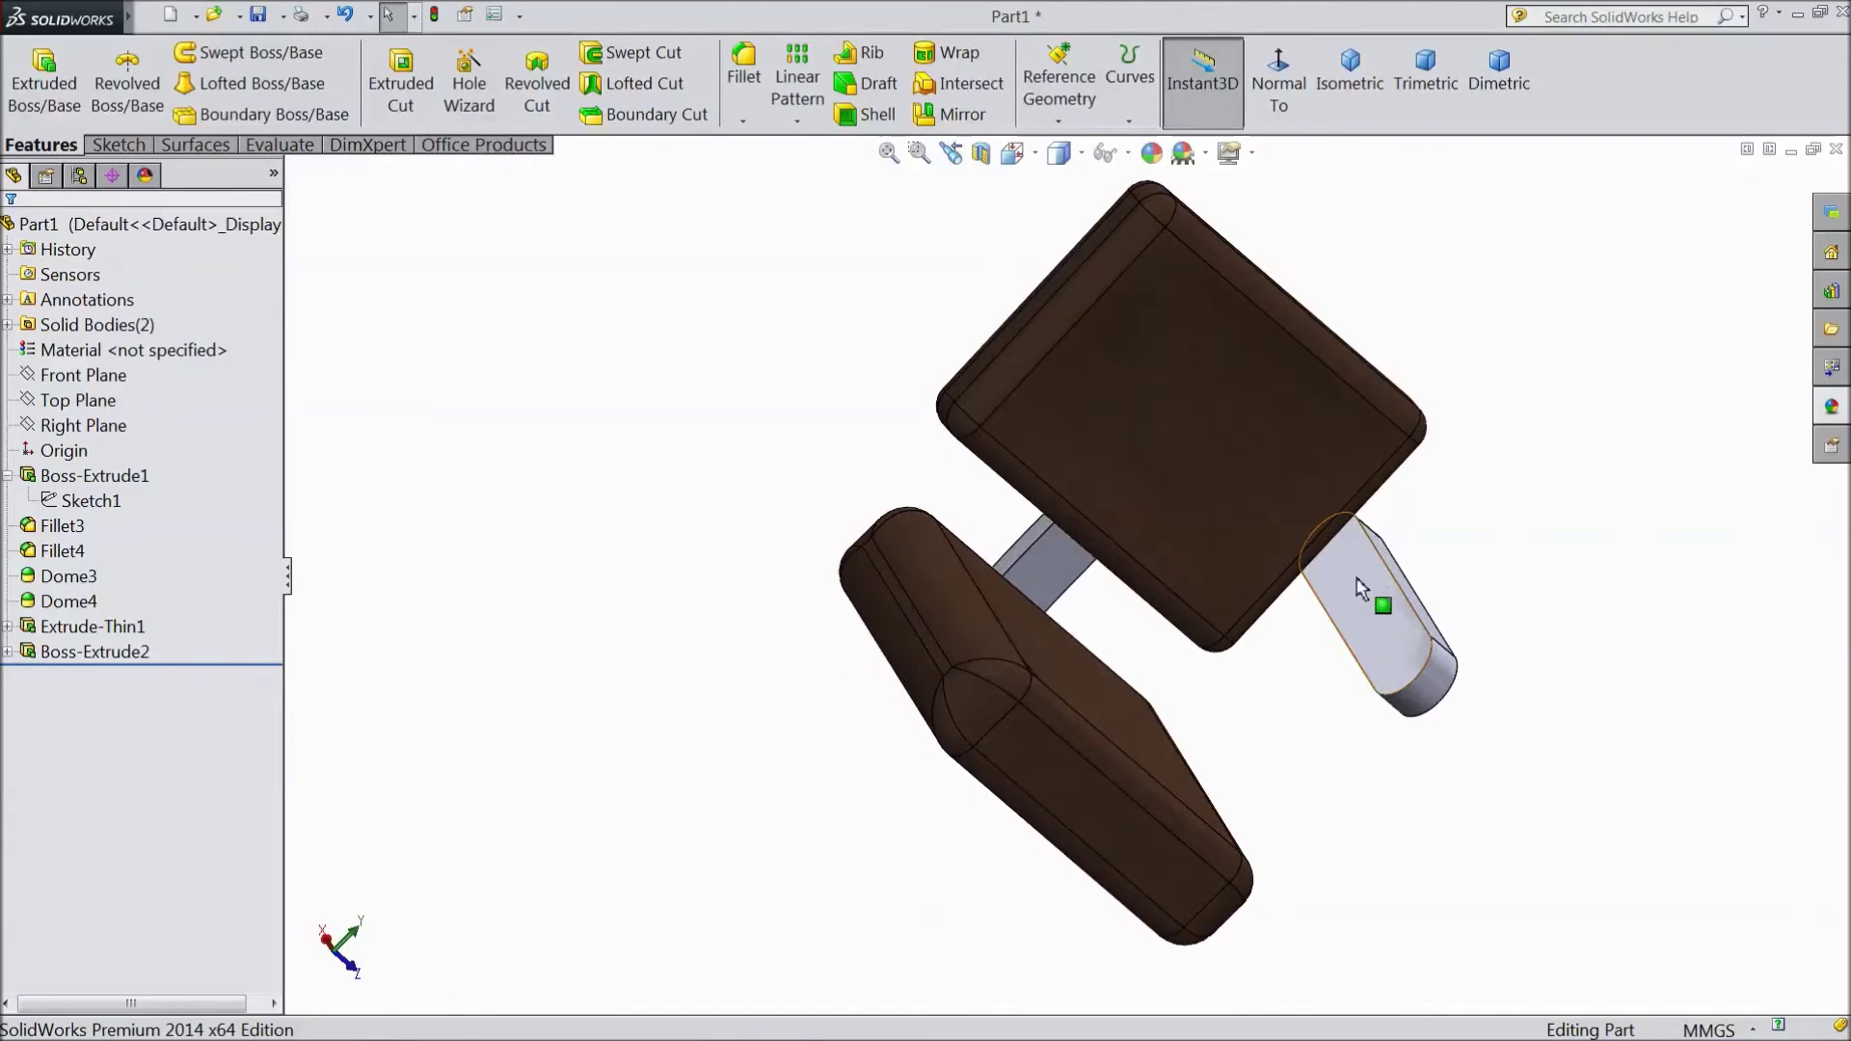
{"action": "left_click", "coordinate": [1359, 590]}
{"action": "left_click", "coordinate": [1456, 564]}
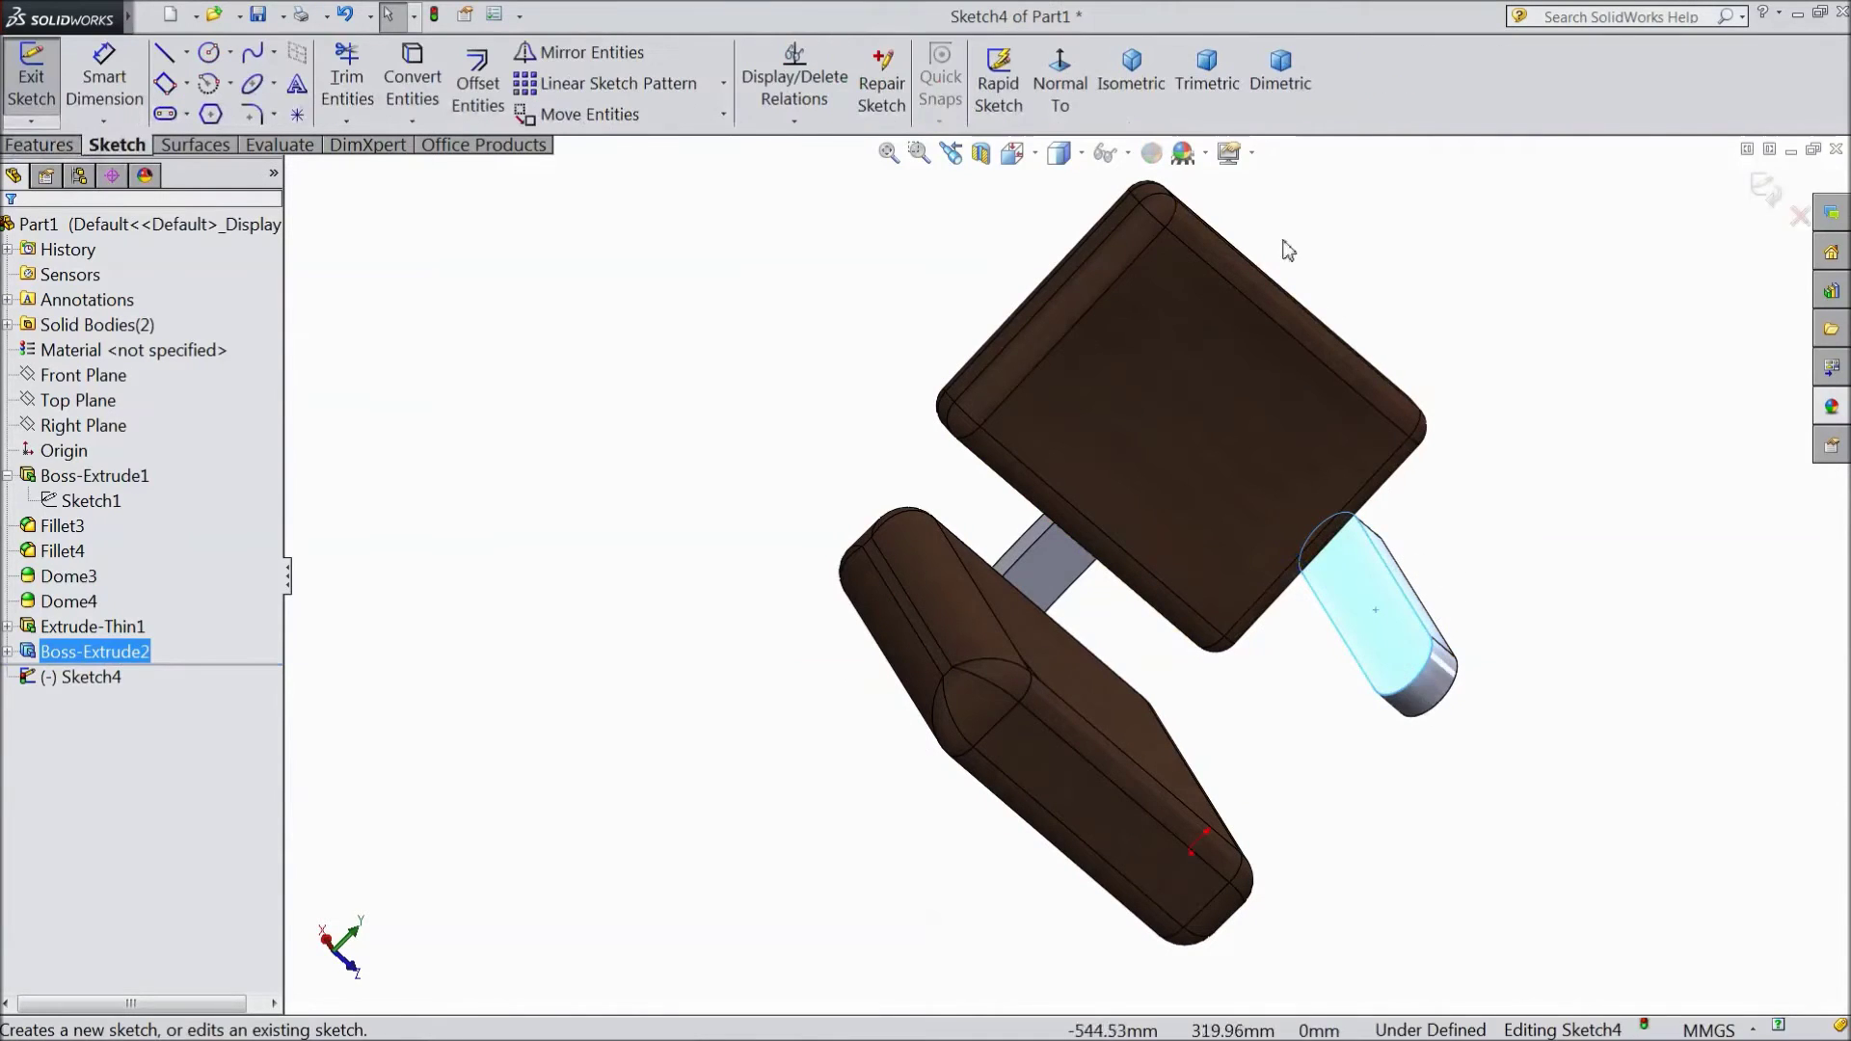
{"action": "left_click", "coordinate": [1060, 83]}
{"action": "scroll", "coordinate": [893, 465], "scroll_direction": "down", "scroll_amount": 5}
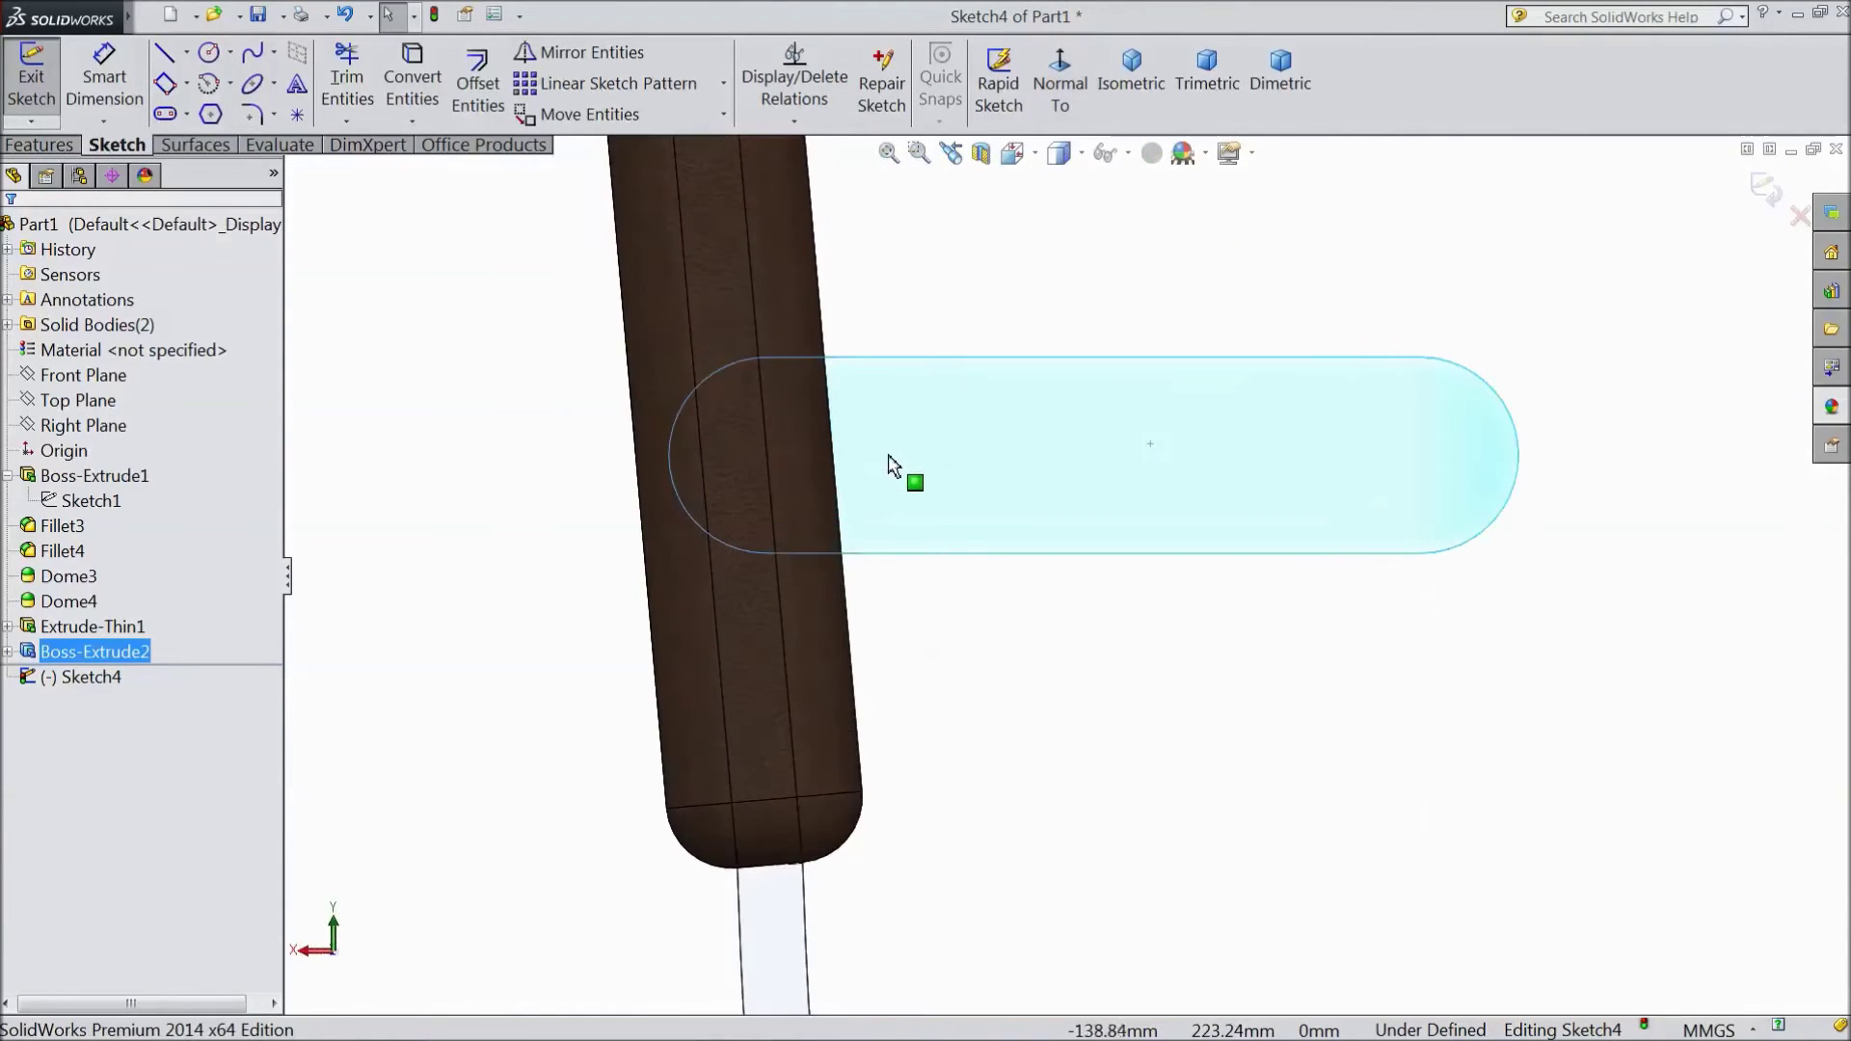
Step: Draw a circle near the backrest end and dimension it to 30 mm diameter
{"action": "left_click", "coordinate": [208, 52]}
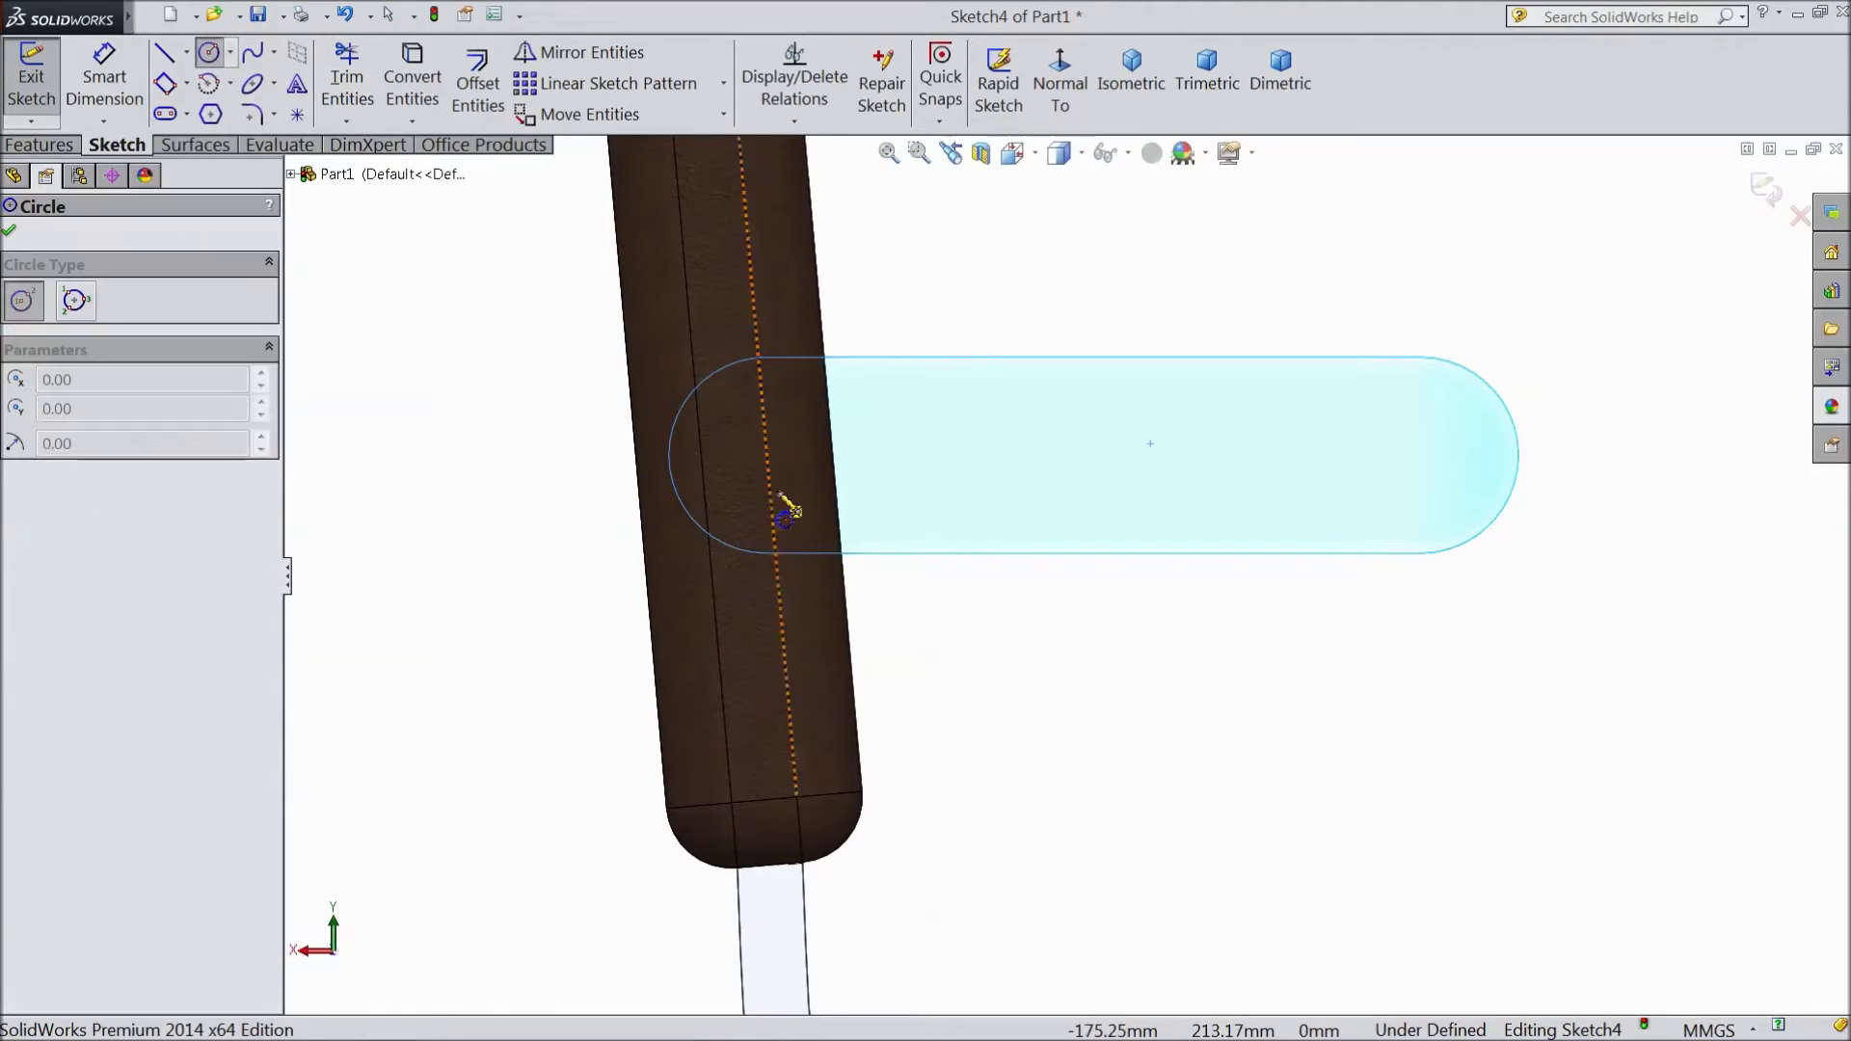
{"action": "left_click", "coordinate": [767, 456]}
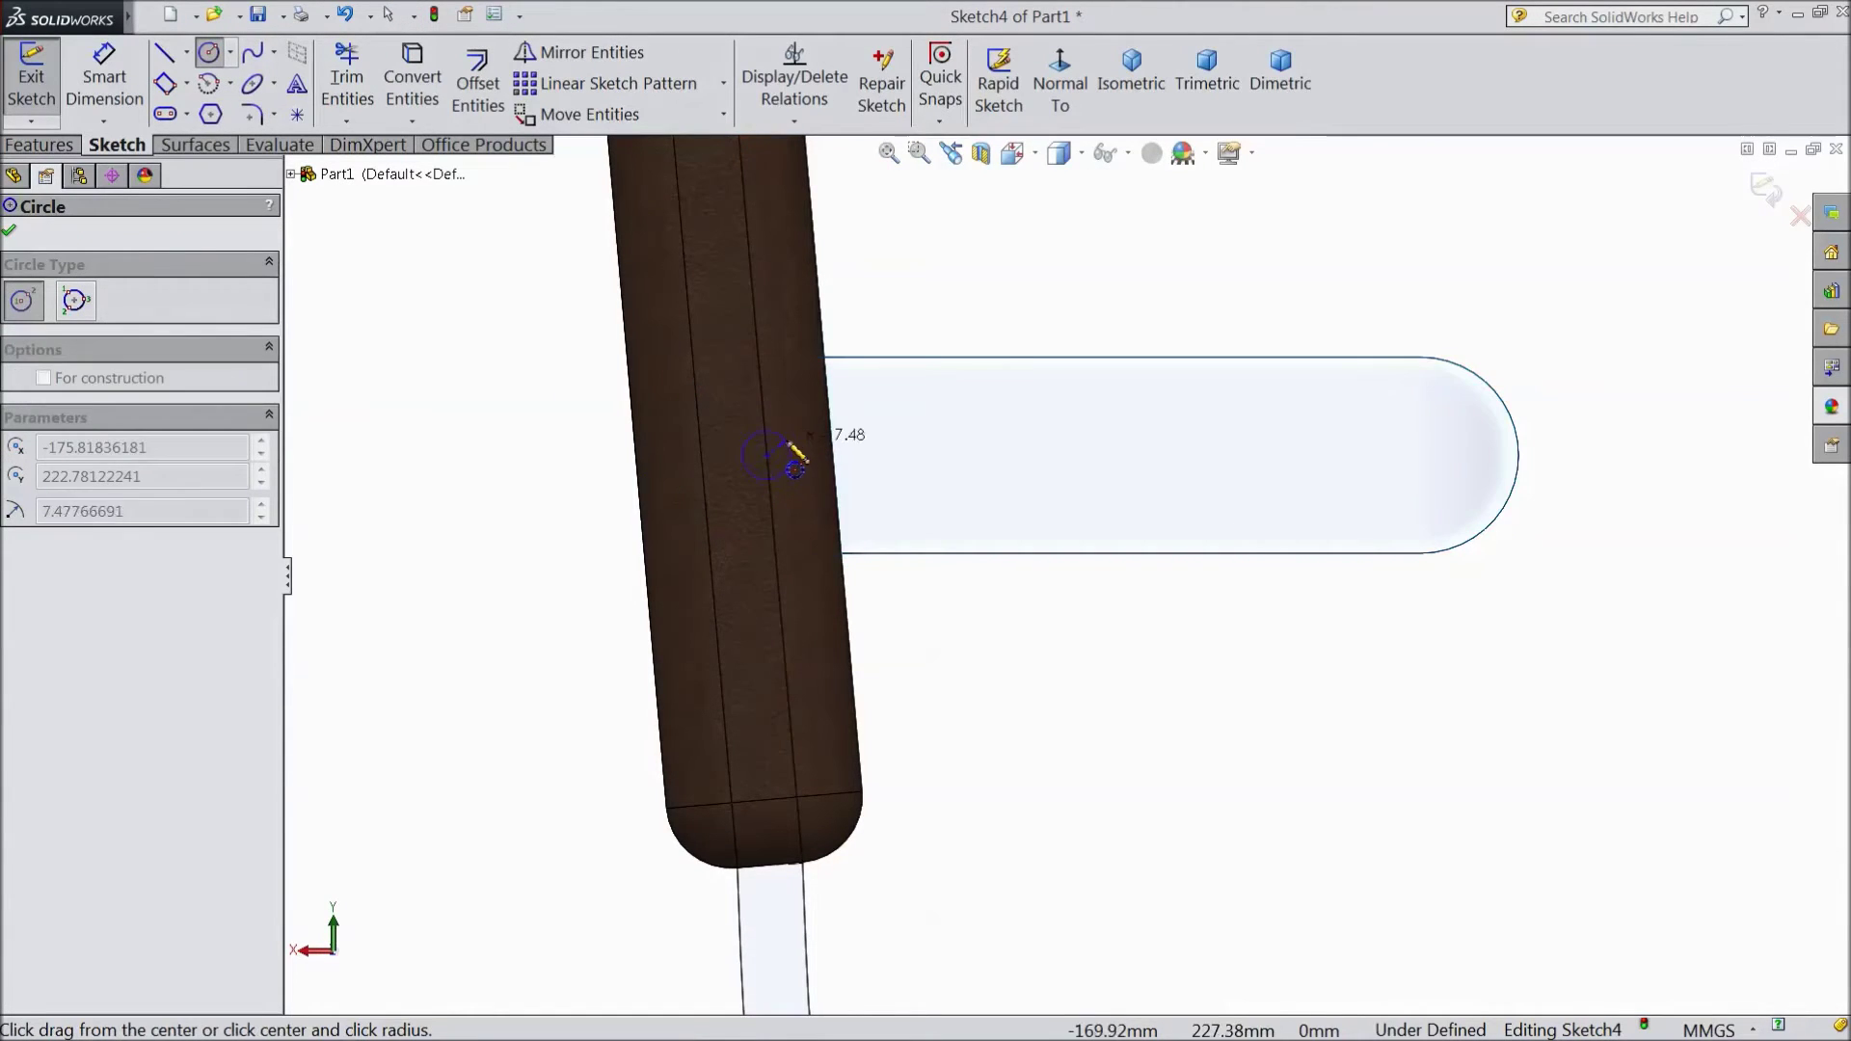
{"action": "left_click", "coordinate": [806, 439]}
{"action": "left_click", "coordinate": [109, 93]}
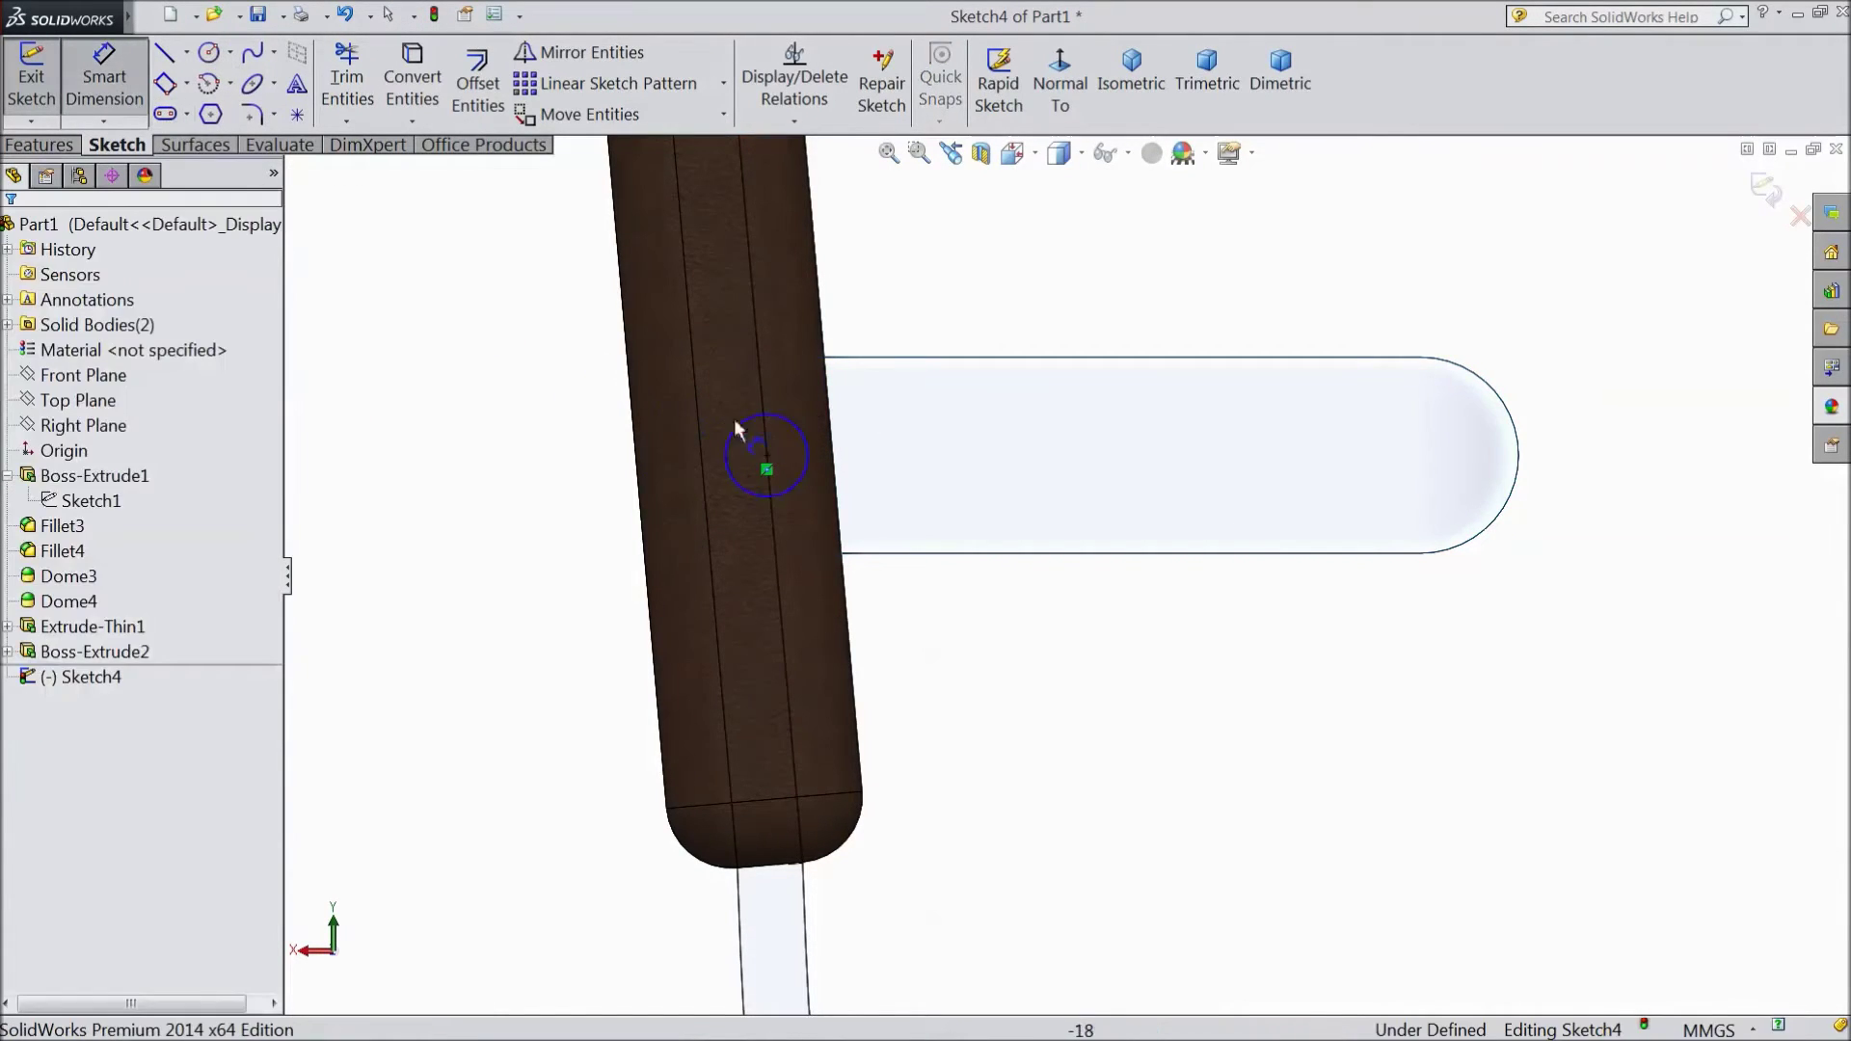
{"action": "left_click", "coordinate": [810, 451]}
{"action": "left_click", "coordinate": [984, 301]}
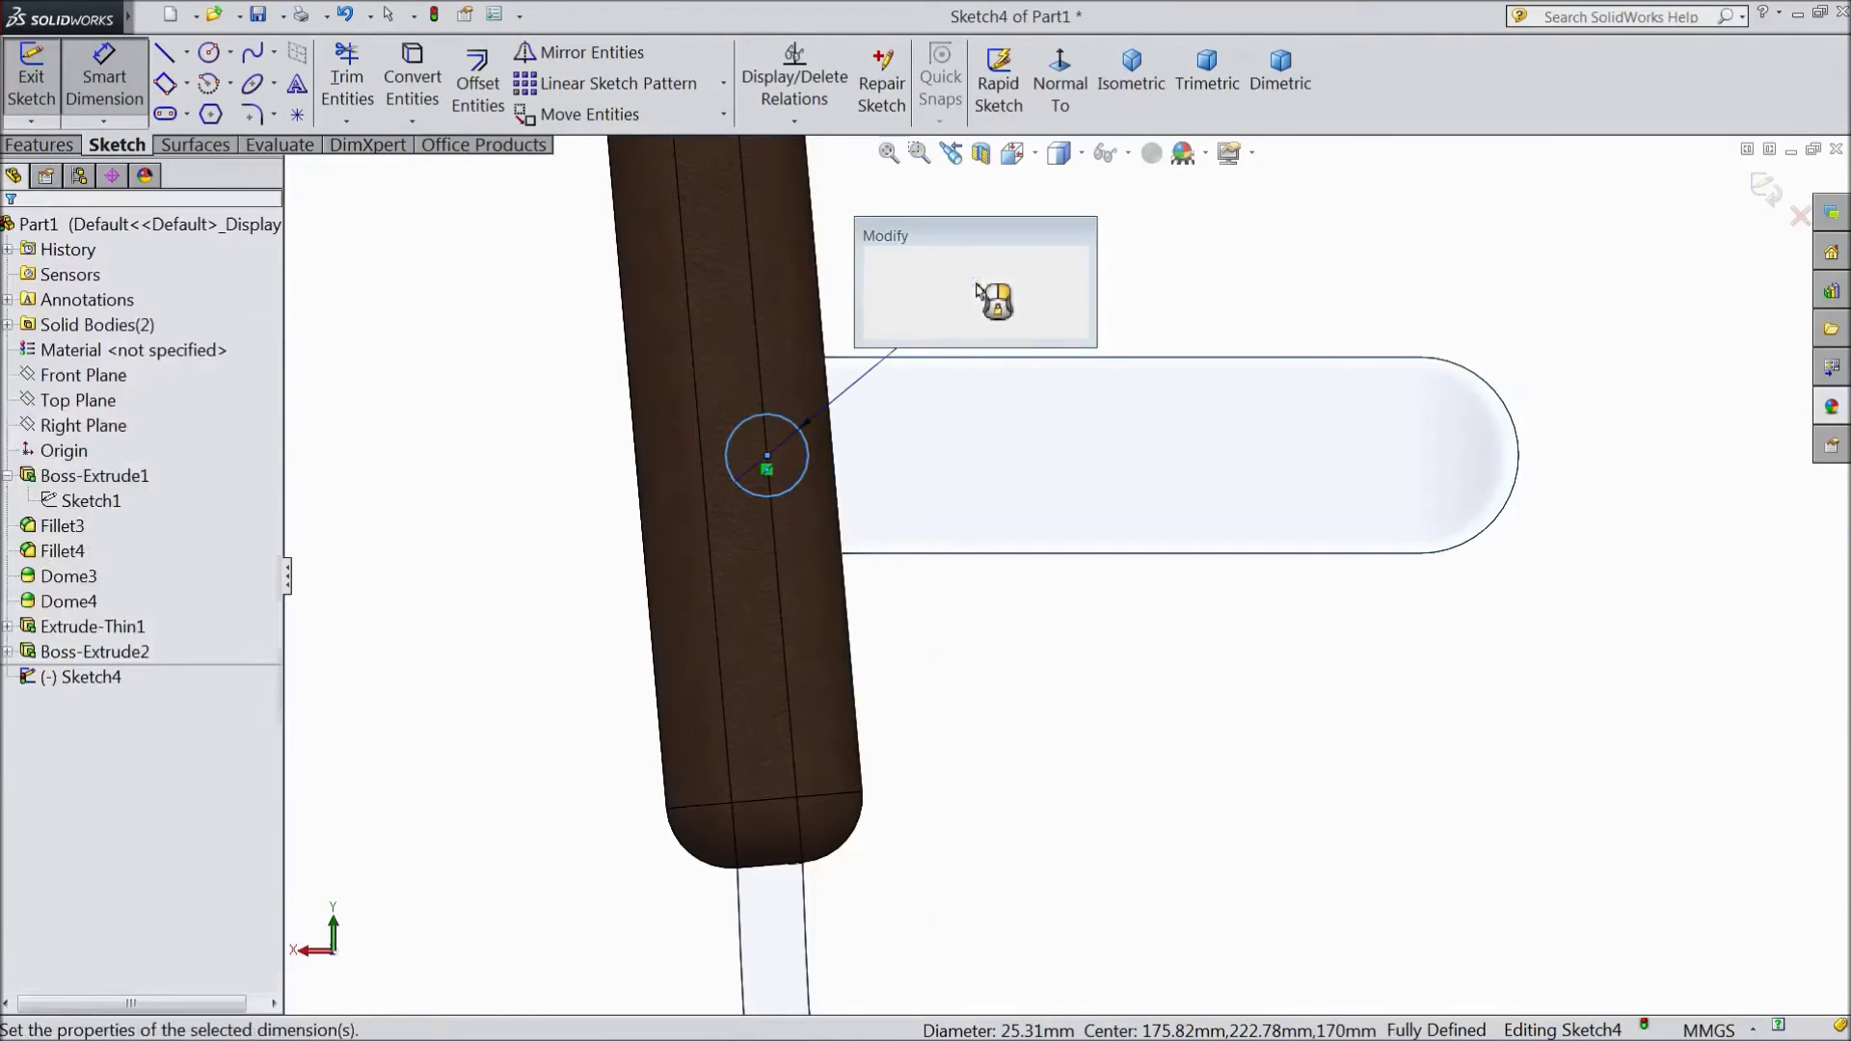
{"action": "type", "text": "30"}
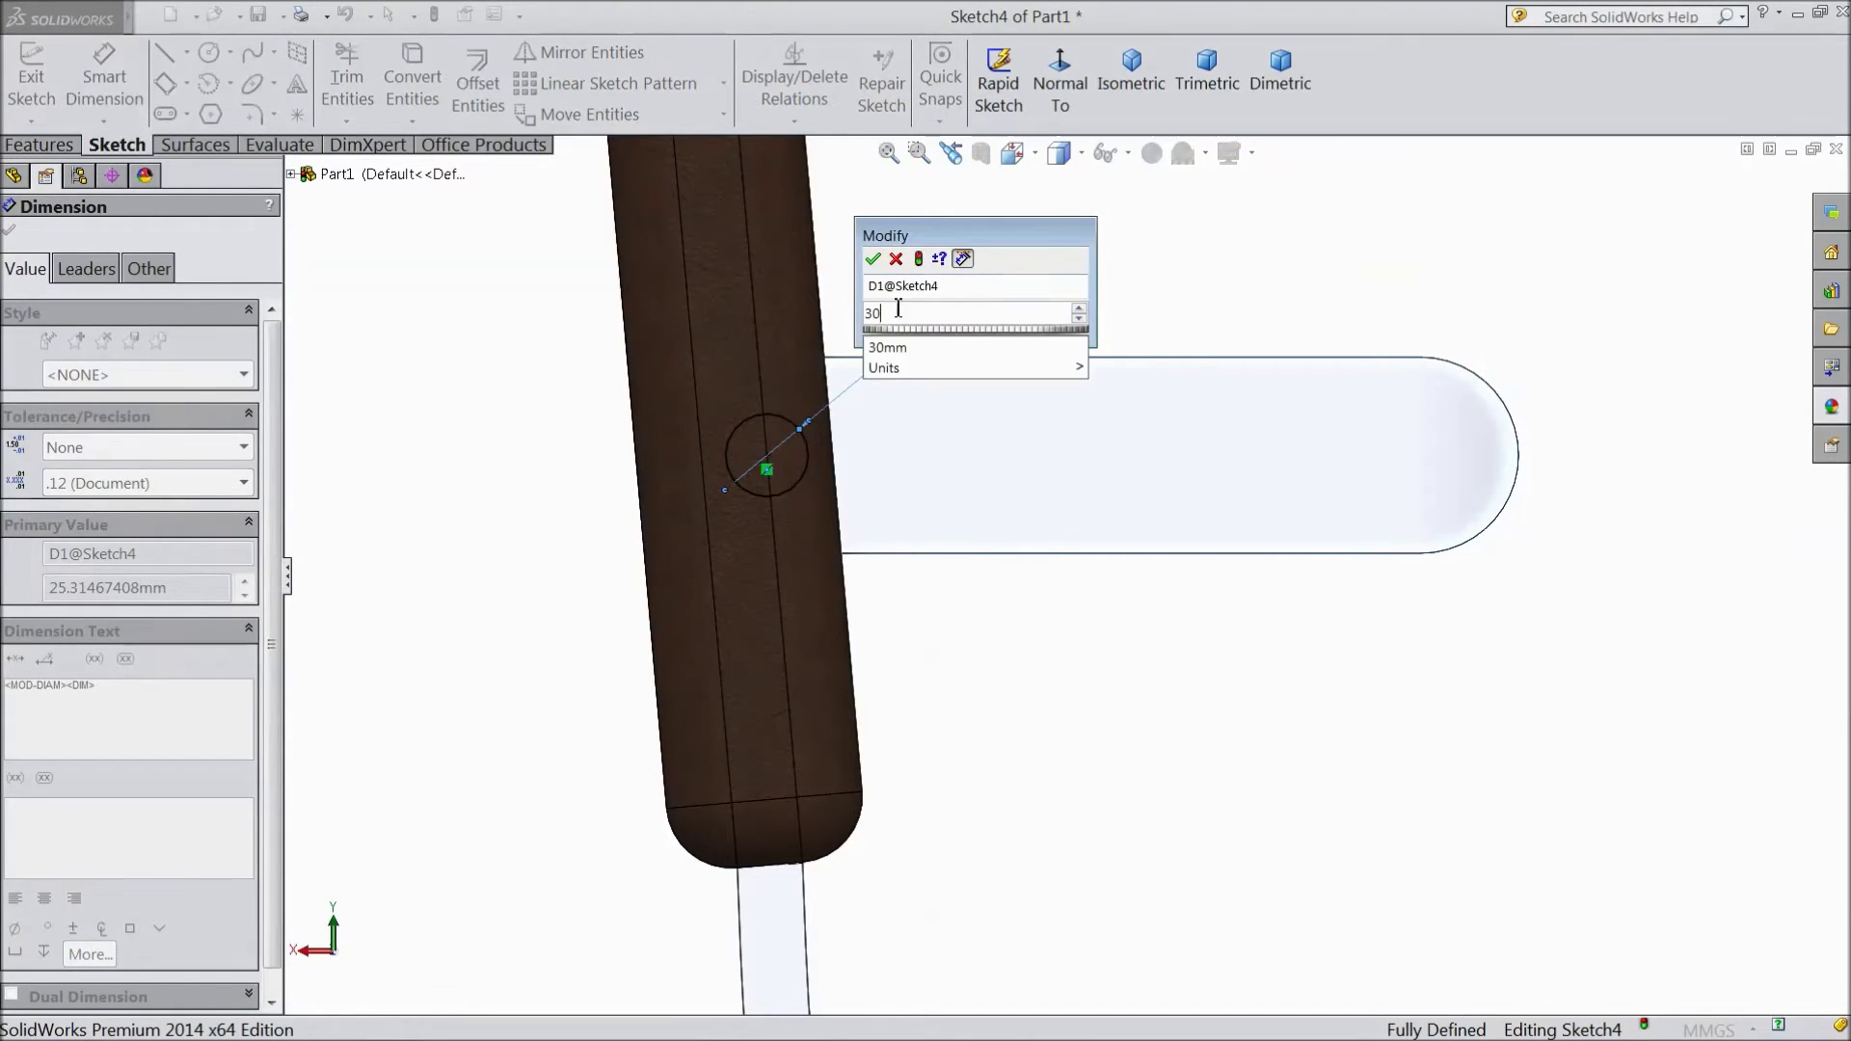
{"action": "left_click", "coordinate": [873, 260]}
{"action": "left_click", "coordinate": [9, 232]}
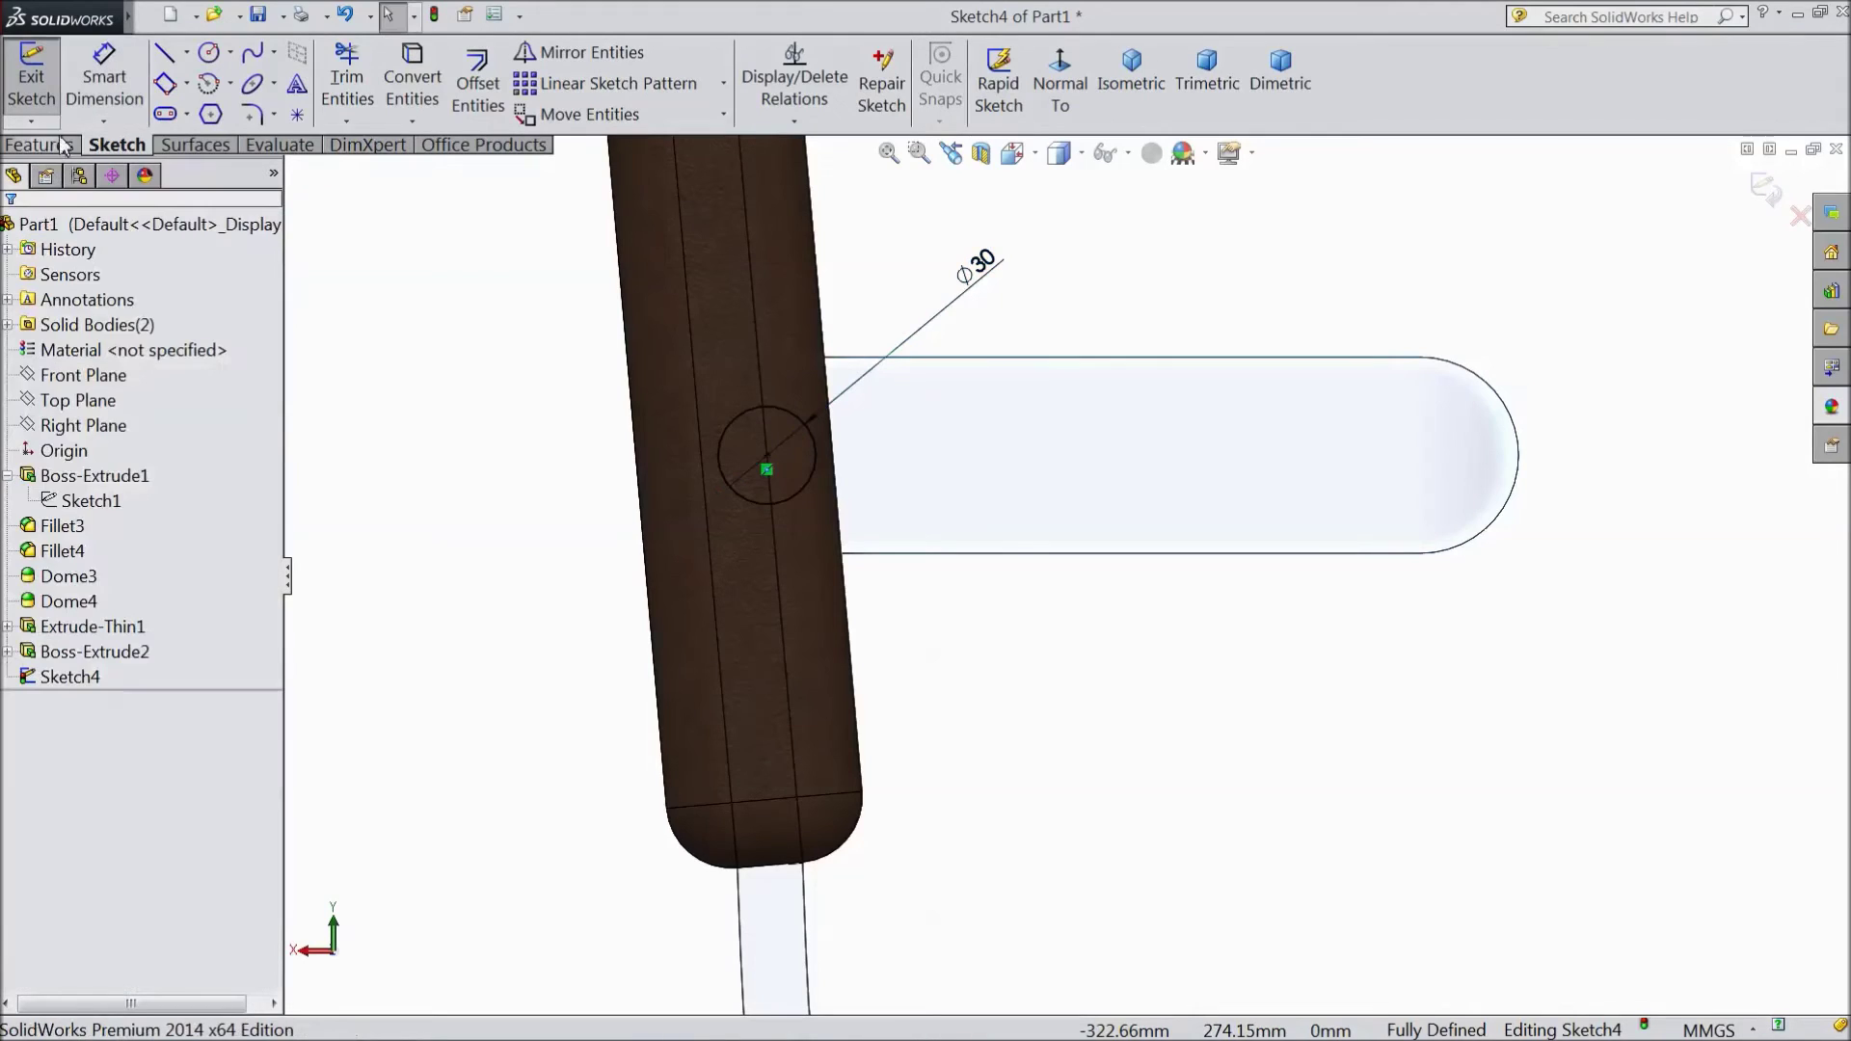
{"action": "left_click", "coordinate": [53, 150]}
Step: Extrude the Ø30 circle Up To Next as a peg joining armrest and backrest
{"action": "left_click", "coordinate": [43, 79]}
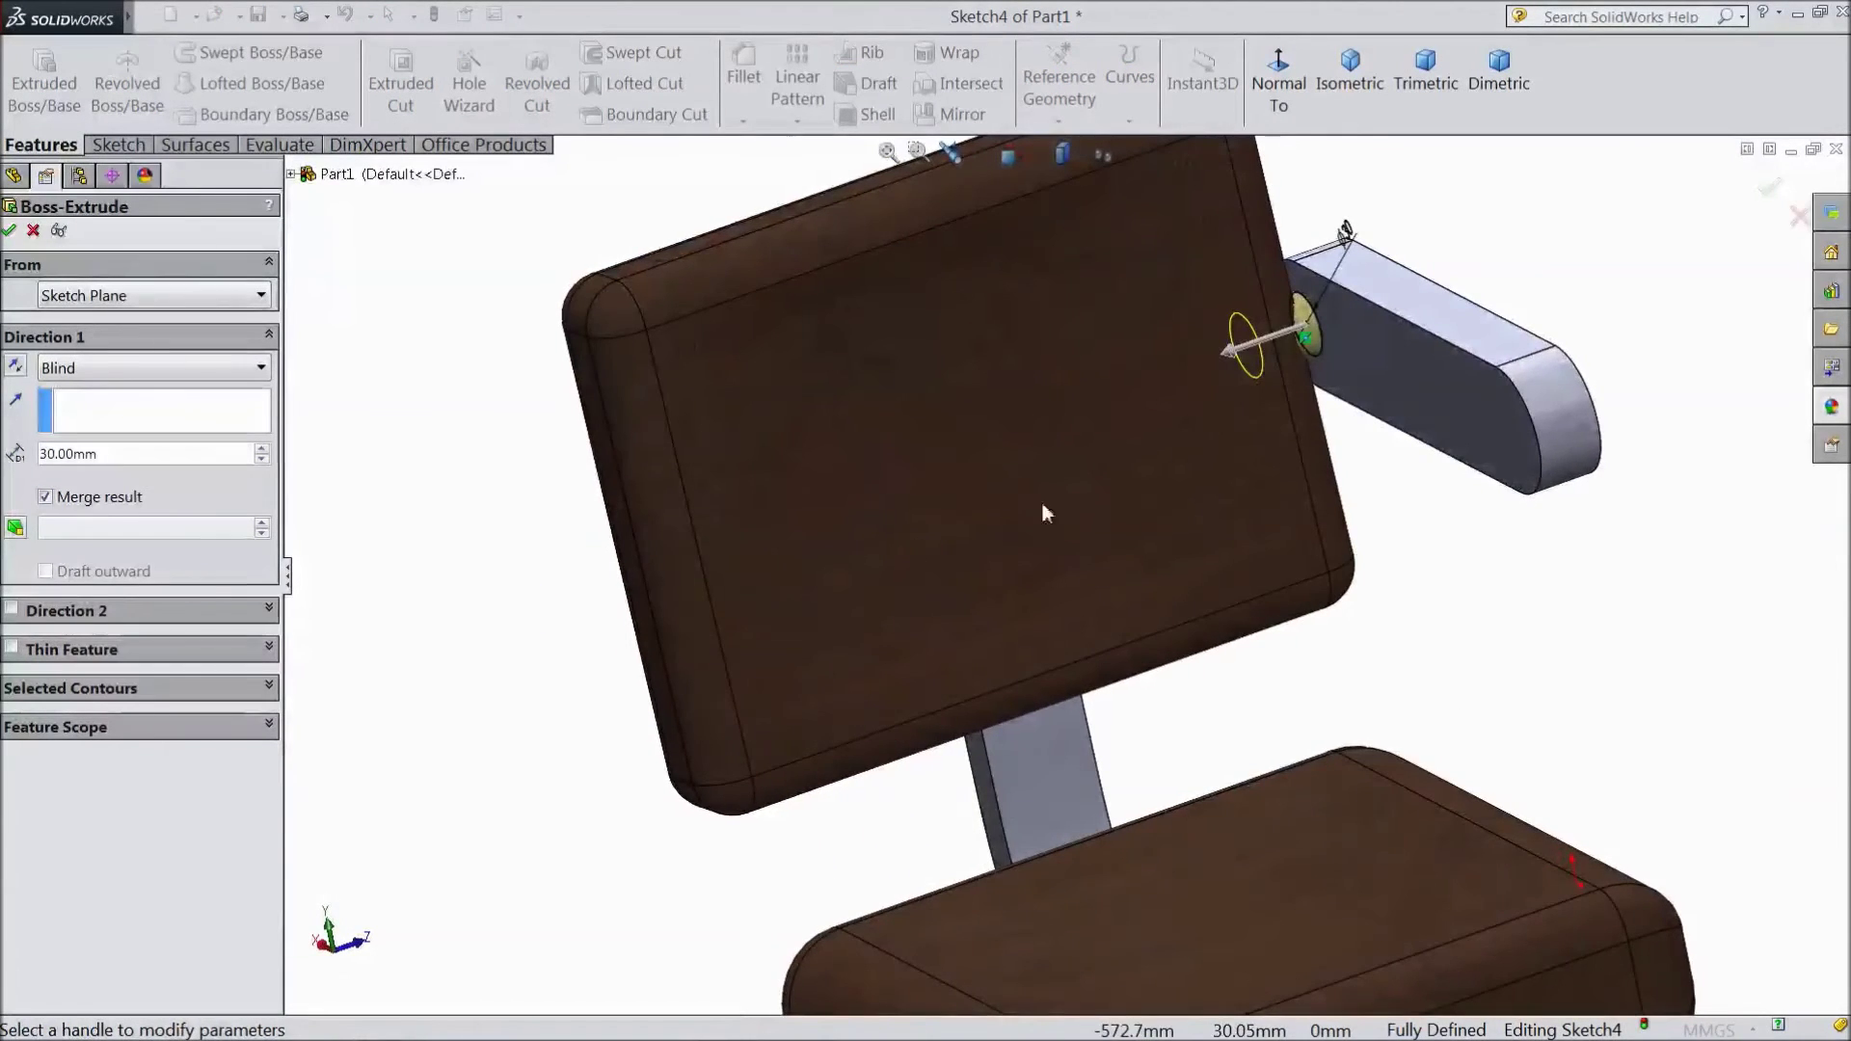
{"action": "scroll", "coordinate": [1350, 339], "scroll_direction": "down", "scroll_amount": 3}
{"action": "scroll", "coordinate": [1351, 339], "scroll_direction": "down", "scroll_amount": 2}
{"action": "middle_click_drag", "start_coordinate": [1426, 686], "coordinate": [1395, 696]}
{"action": "left_click", "coordinate": [126, 369]}
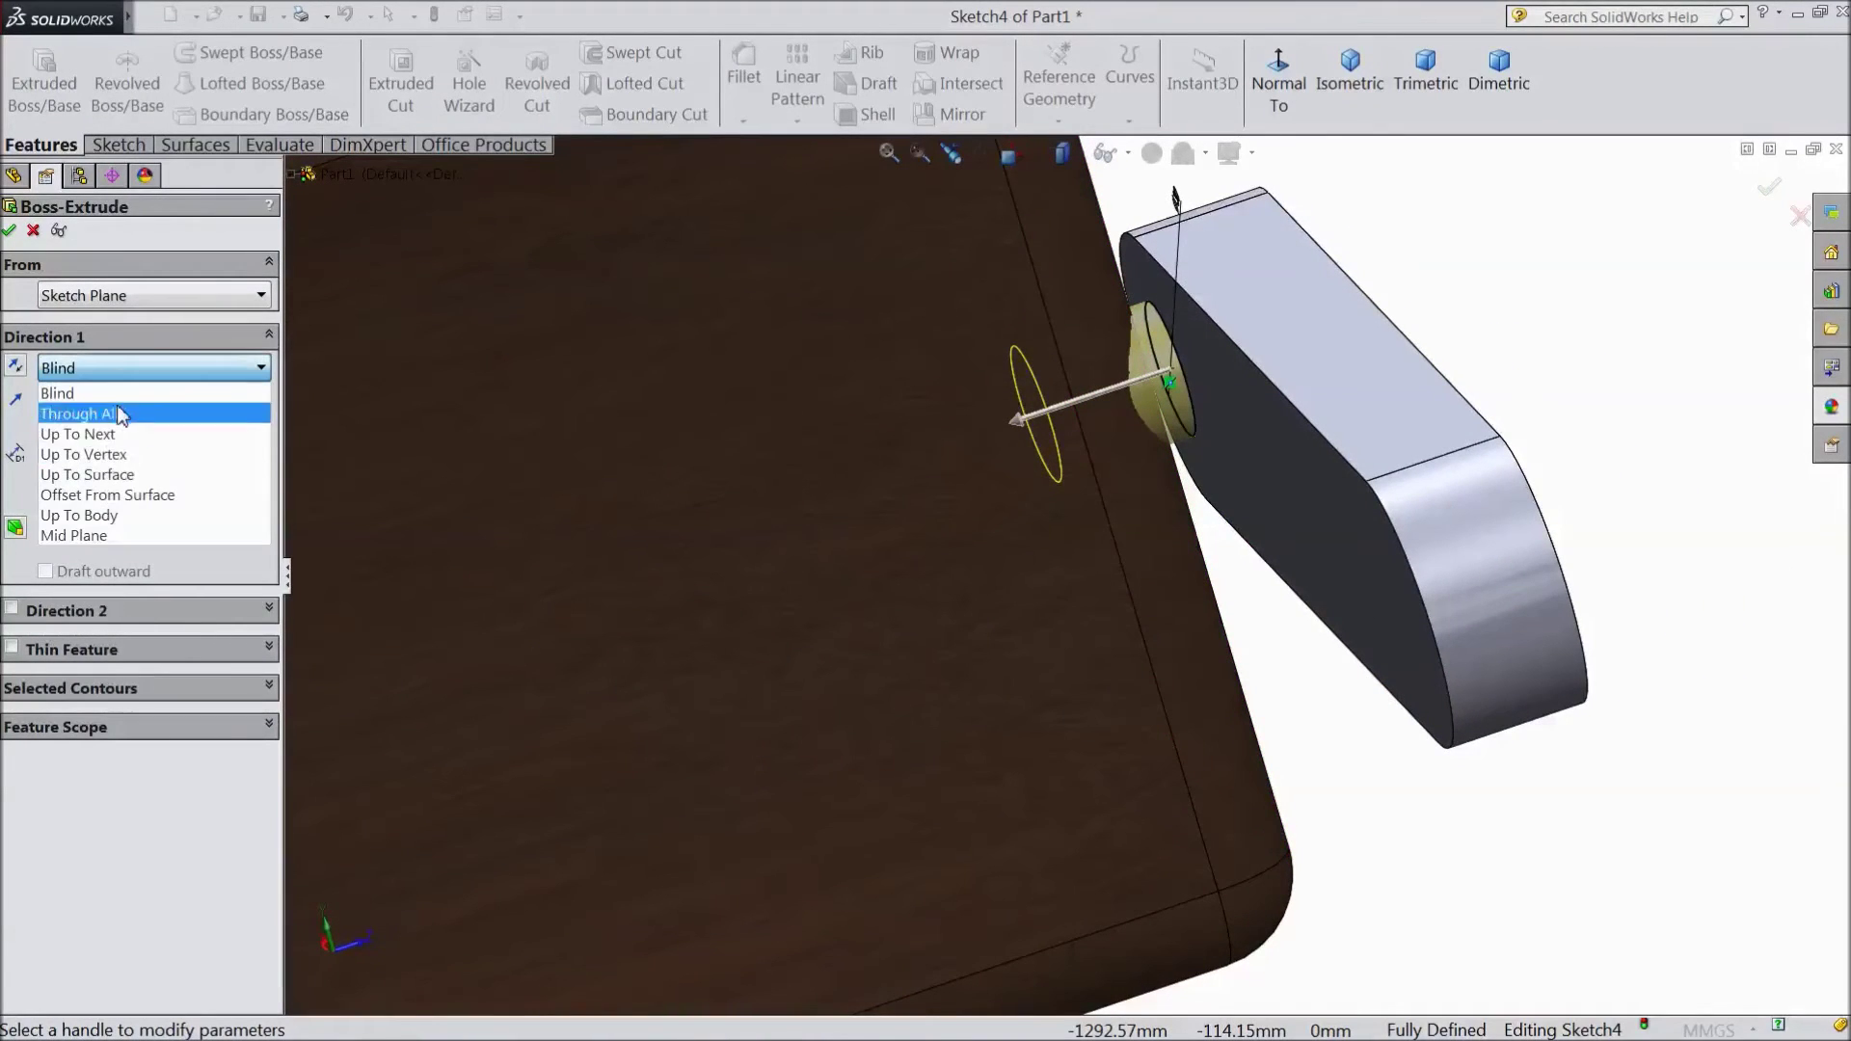
{"action": "left_click", "coordinate": [125, 424]}
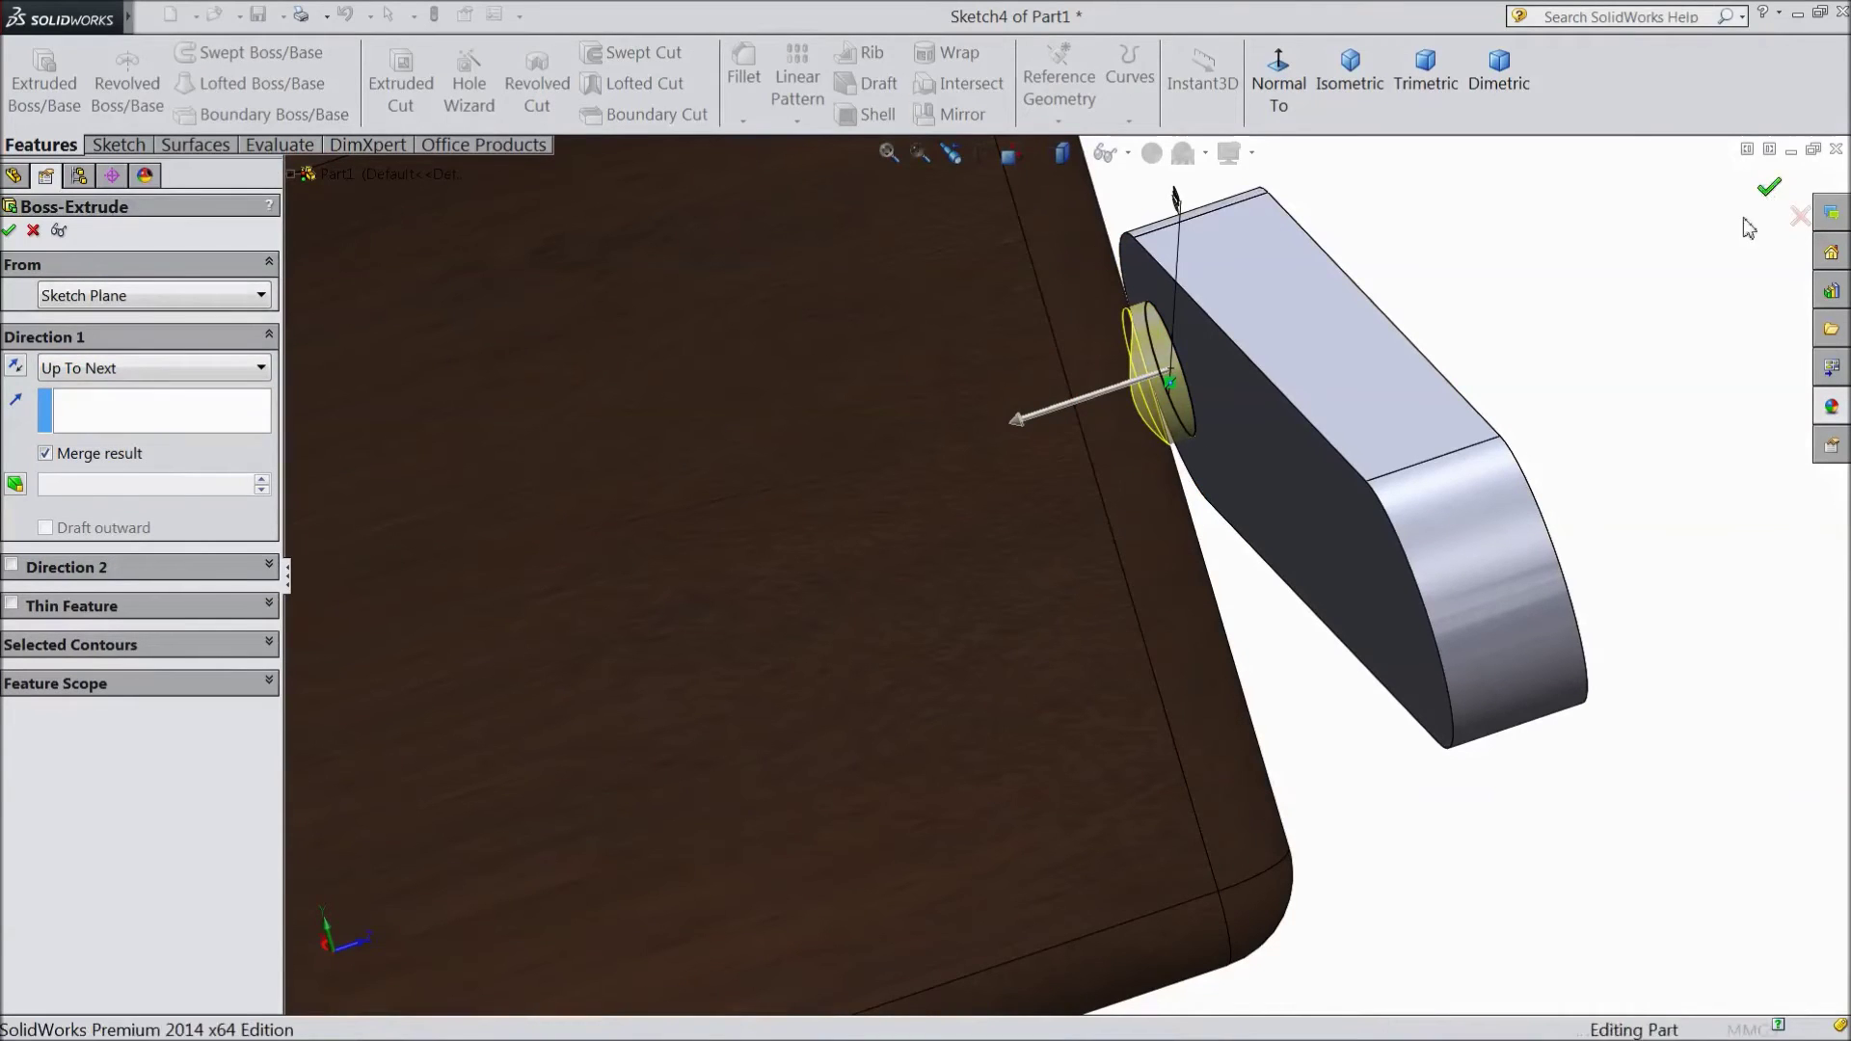
{"action": "left_click", "coordinate": [1767, 189]}
Step: Orbit around the chair, then select and clear the armrest feature in the tree
{"action": "scroll", "coordinate": [1442, 483], "scroll_direction": "up", "scroll_amount": 3}
{"action": "middle_click_drag", "start_coordinate": [1442, 483], "coordinate": [1234, 638]}
{"action": "scroll", "coordinate": [1437, 474], "scroll_direction": "up", "scroll_amount": 3}
{"action": "left_click", "coordinate": [94, 627], "text": "ctrl"}
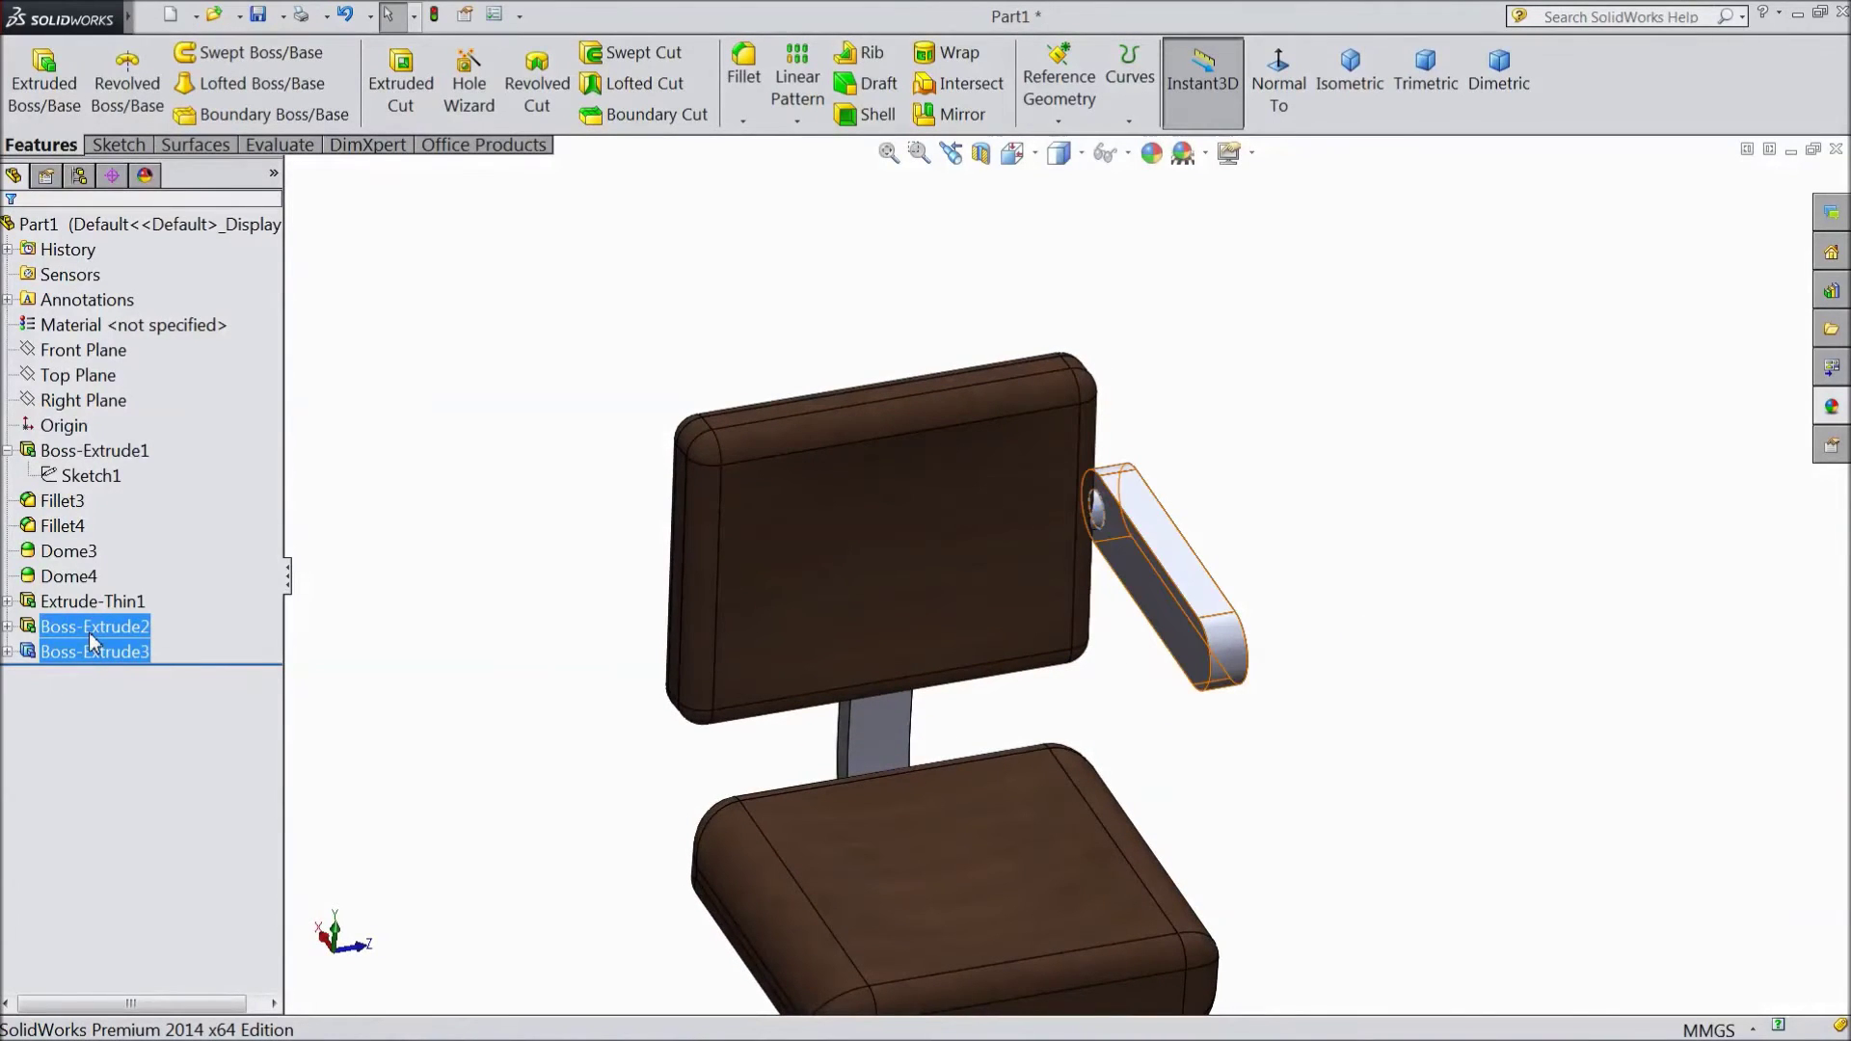
{"action": "left_click", "coordinate": [92, 634]}
{"action": "left_click", "coordinate": [1292, 487]}
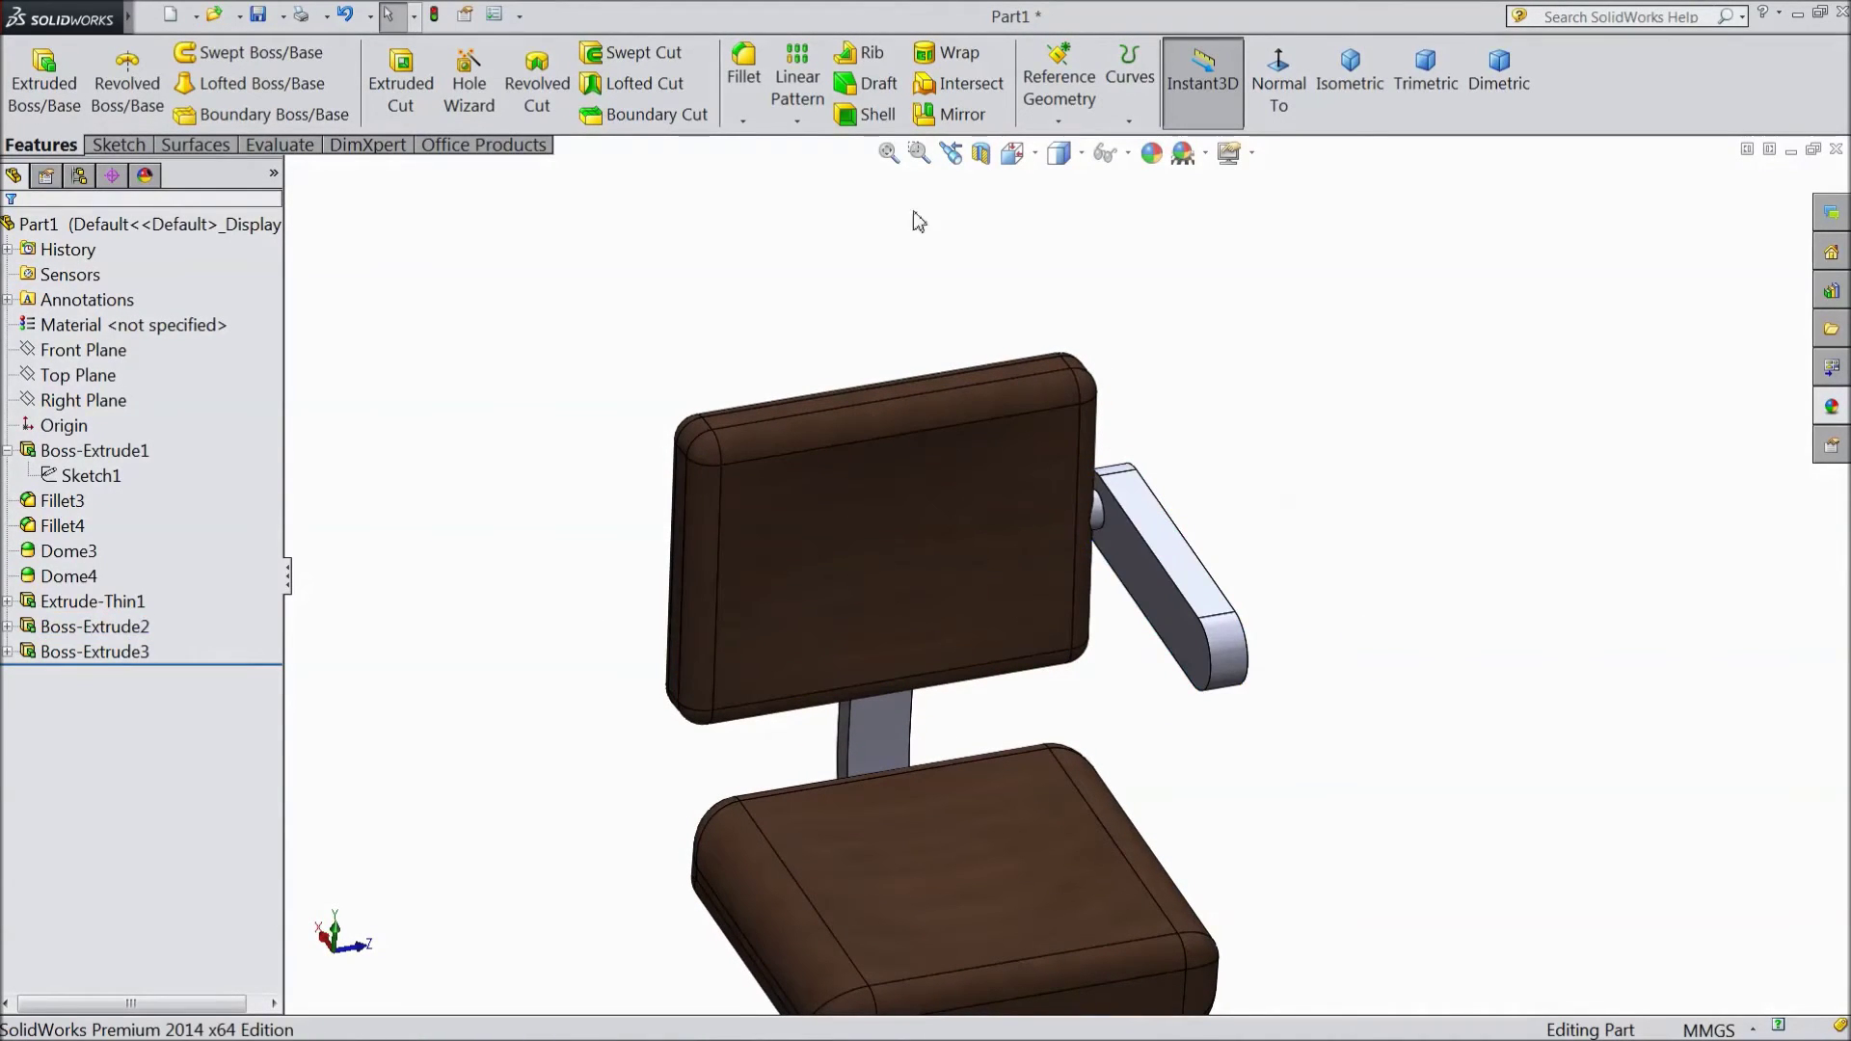
Step: Fillet both armrest edges with a 10 mm radius
{"action": "left_click", "coordinate": [743, 68]}
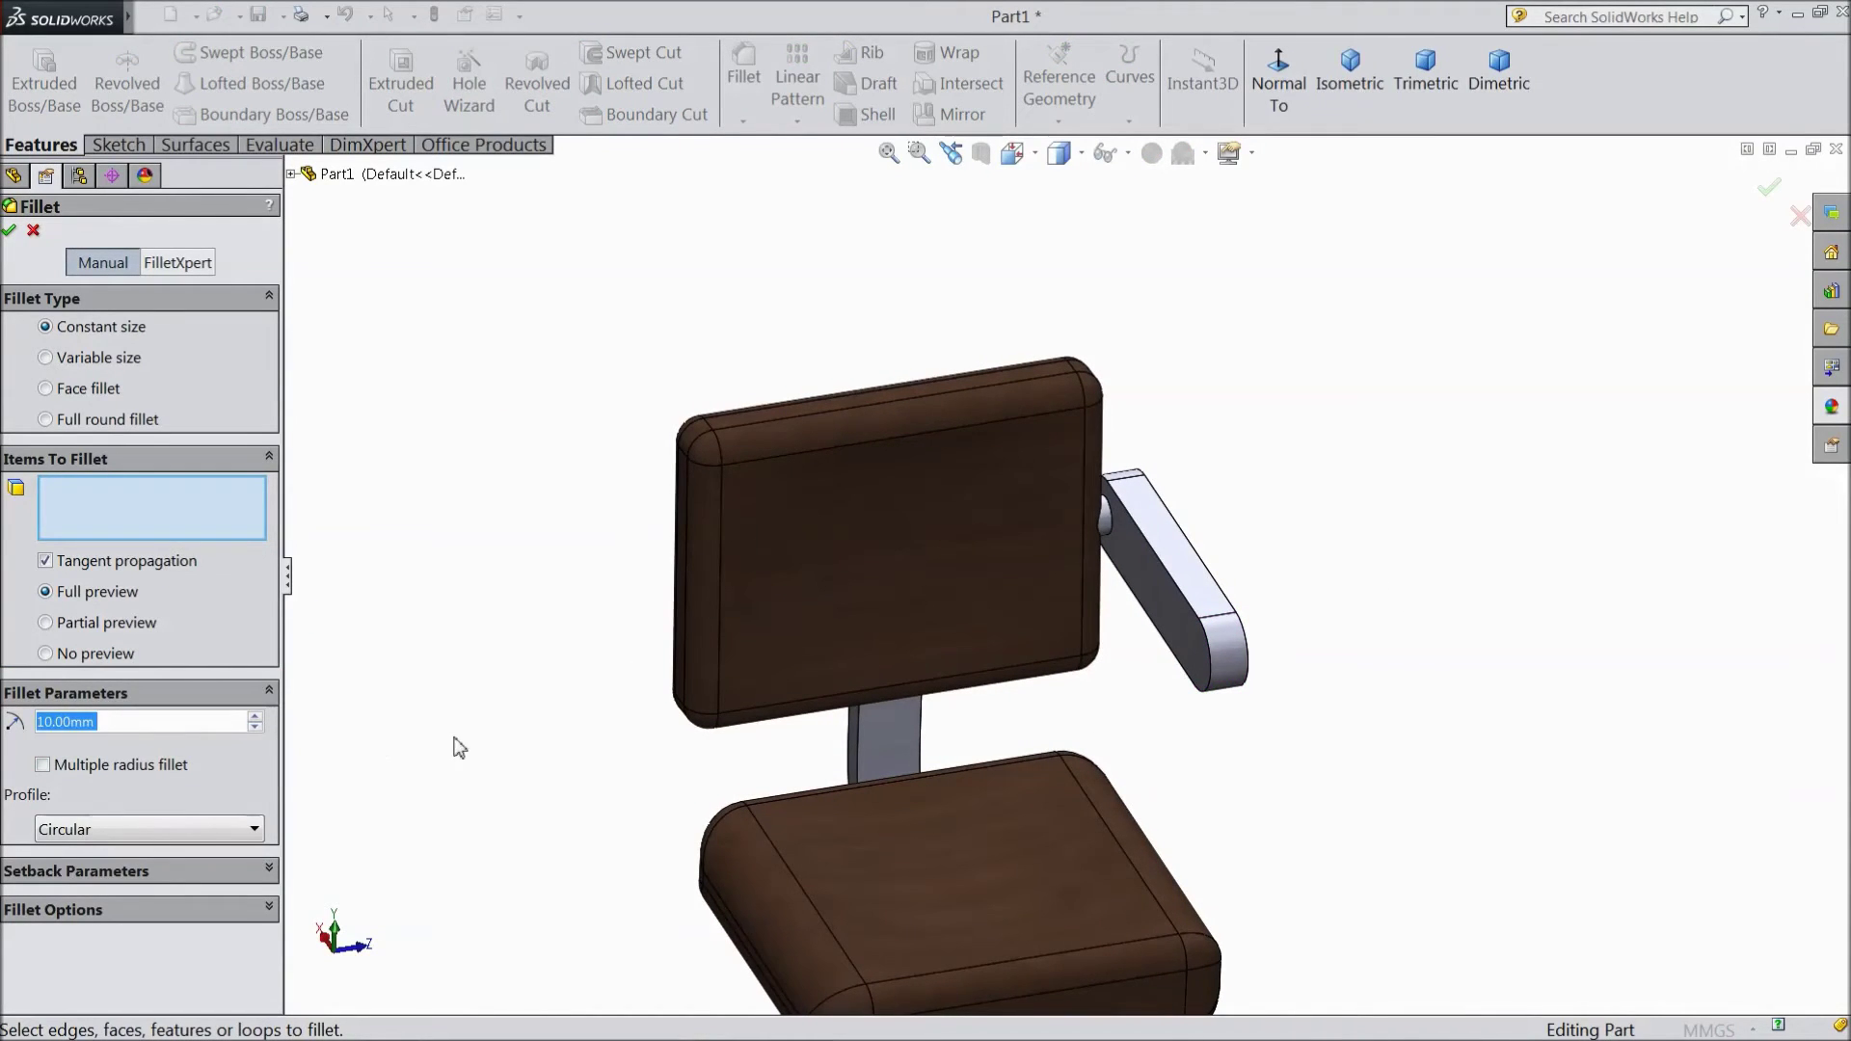
{"action": "middle_click_drag", "start_coordinate": [459, 748], "coordinate": [1012, 637]}
{"action": "scroll", "coordinate": [1012, 637], "scroll_direction": "up", "scroll_amount": 5}
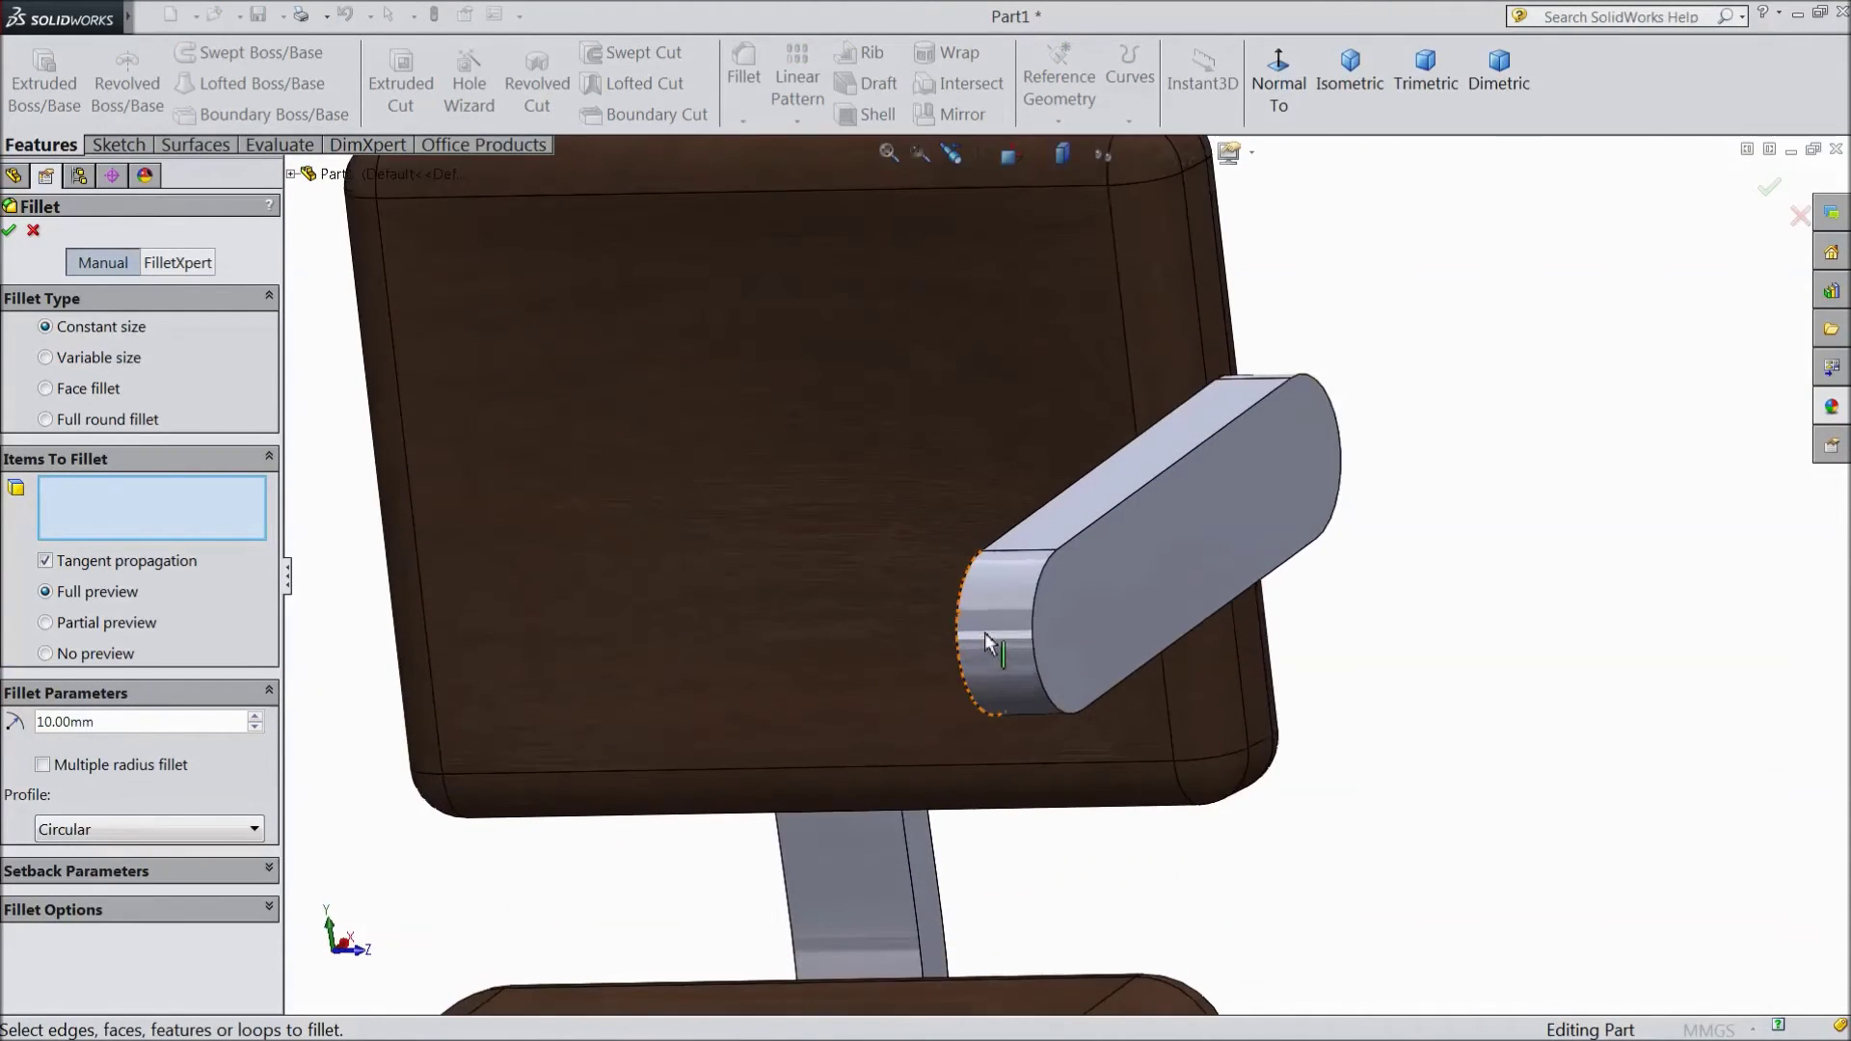
{"action": "left_click", "coordinate": [1040, 631]}
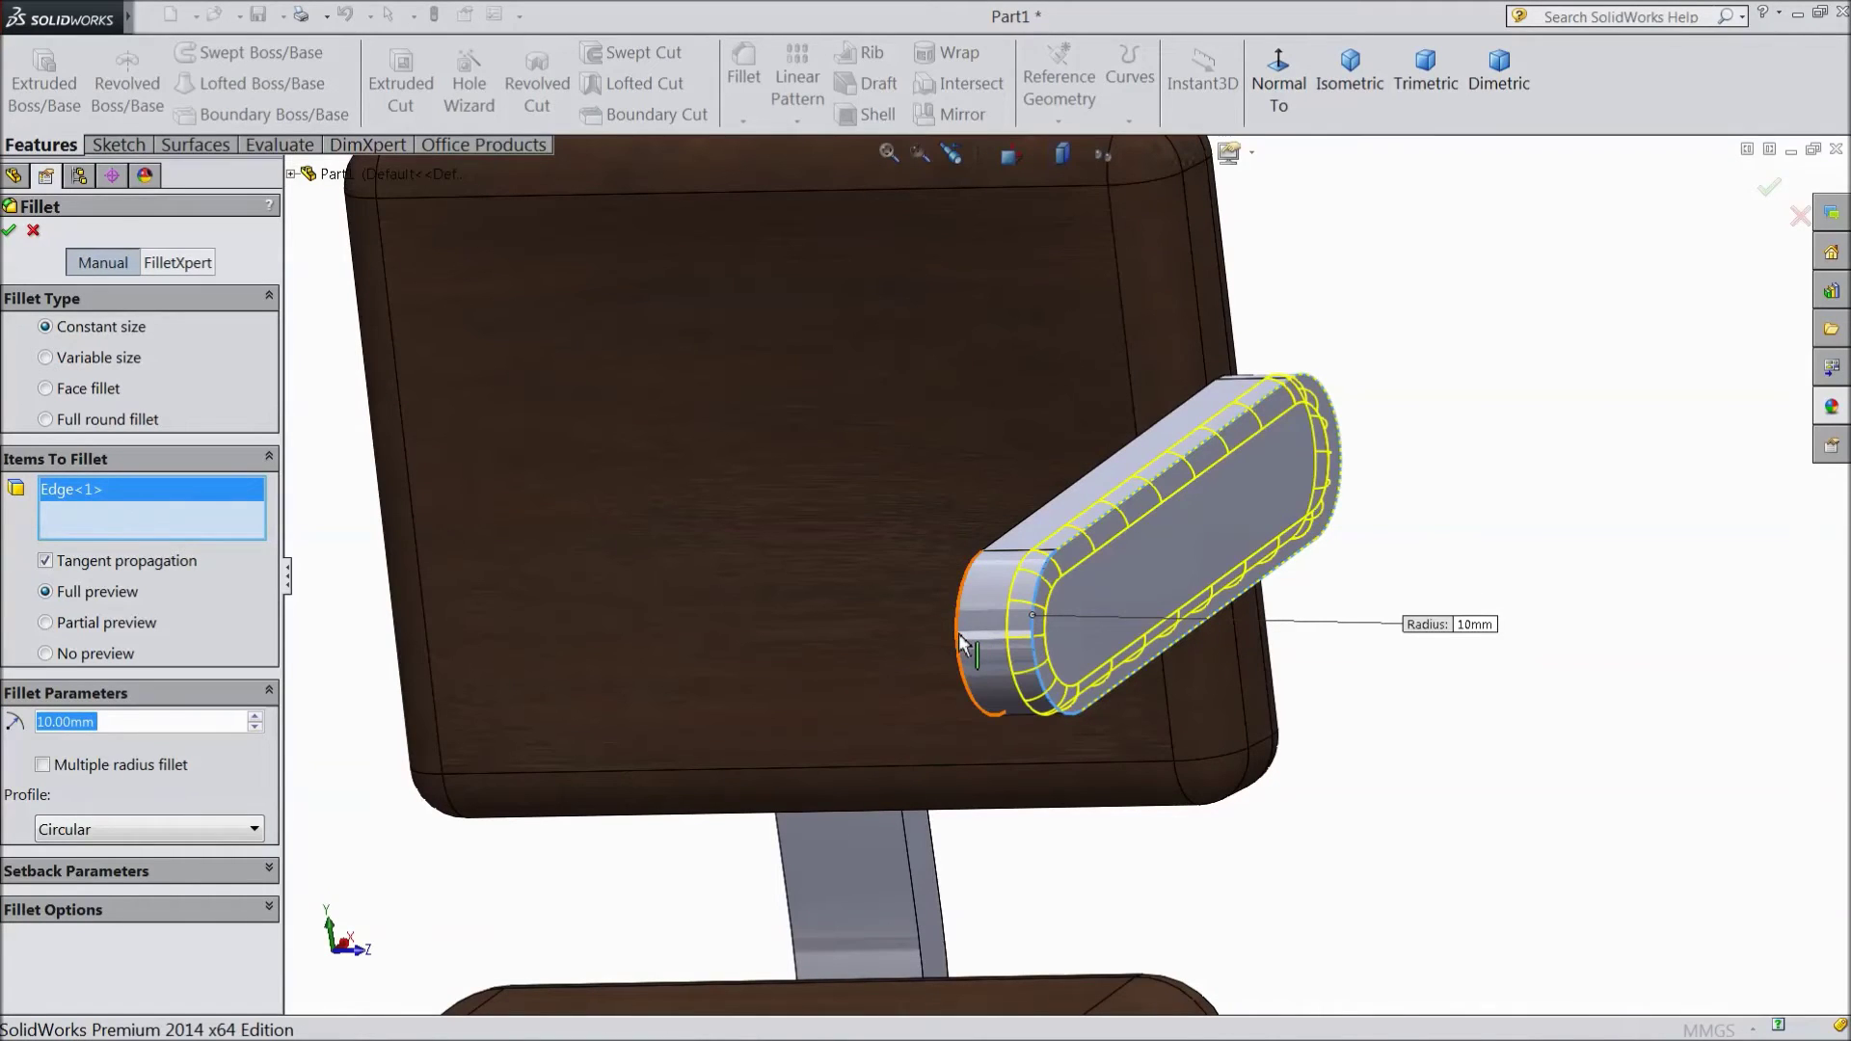
{"action": "left_click", "coordinate": [962, 644]}
{"action": "left_click", "coordinate": [9, 232]}
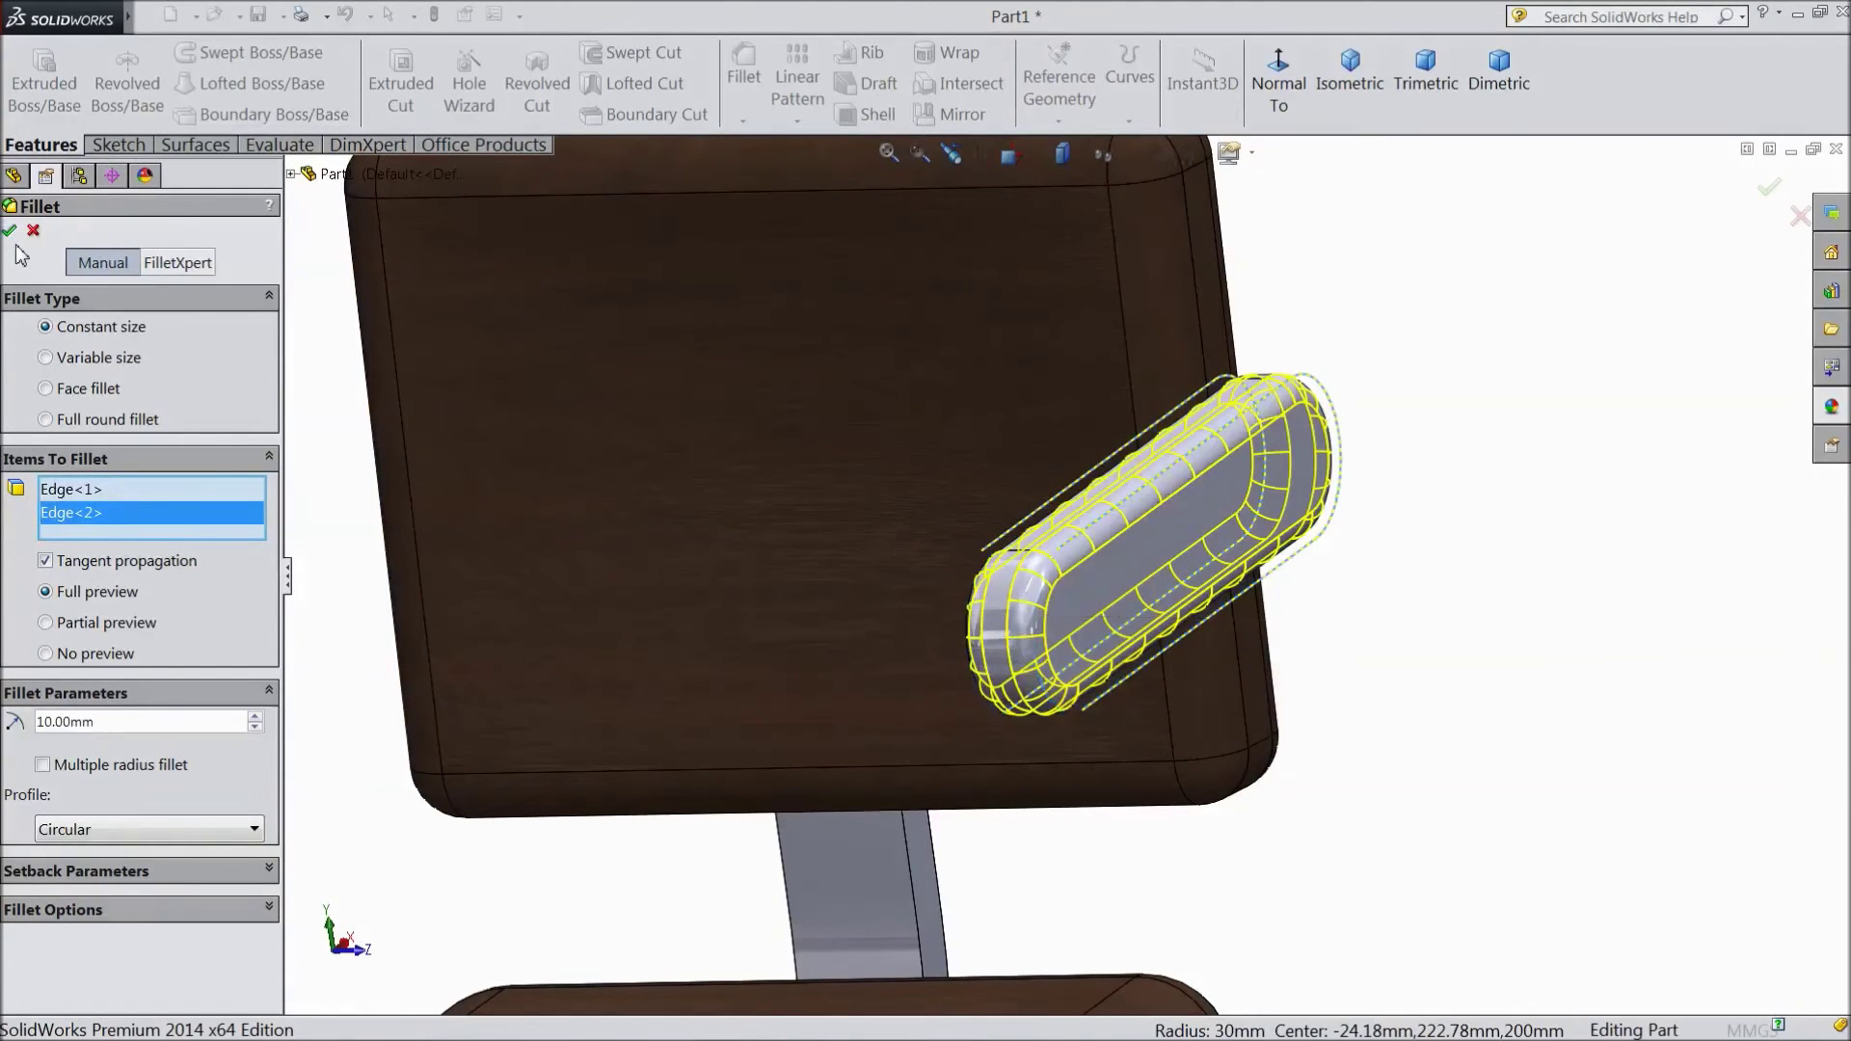
Step: Apply the brown appearance to the armrest body and its fillet
{"action": "key", "text": "z"}
{"action": "middle_click_drag", "start_coordinate": [433, 549], "coordinate": [524, 525]}
{"action": "left_click", "coordinate": [95, 626], "text": "ctrl"}
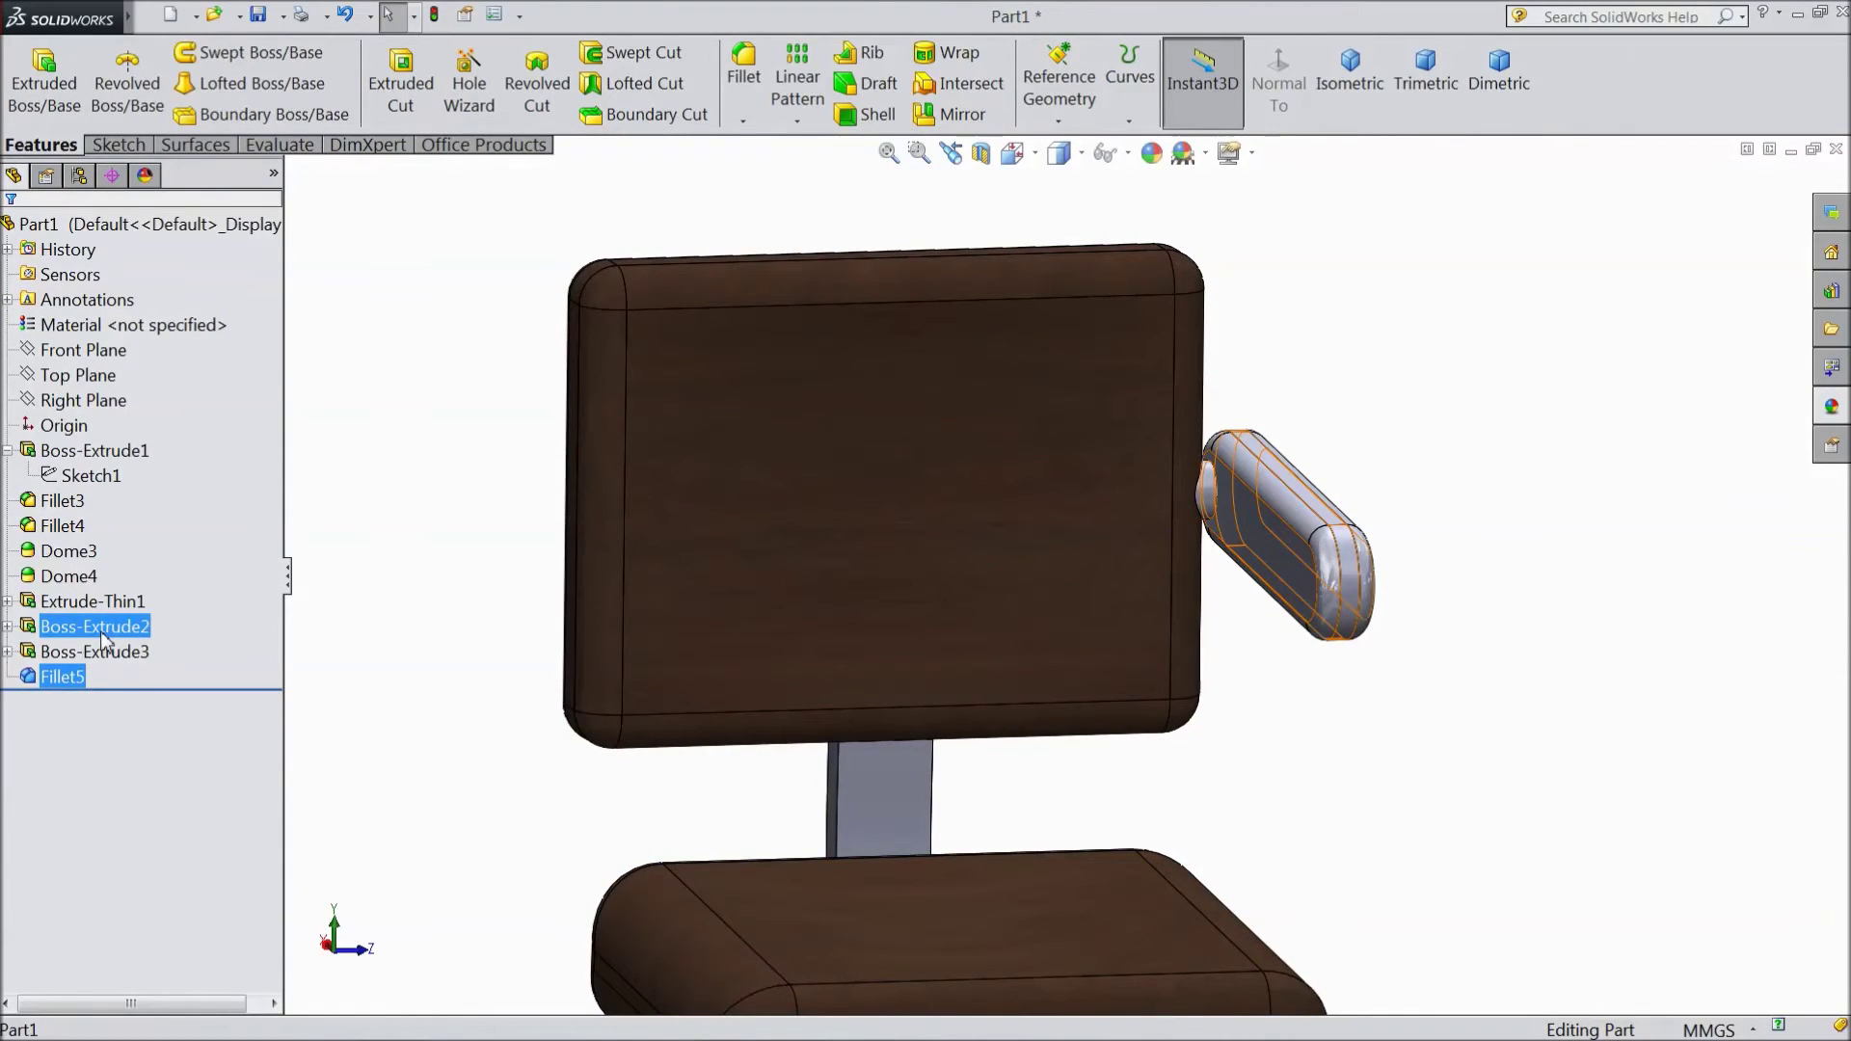
{"action": "left_click", "coordinate": [121, 638]}
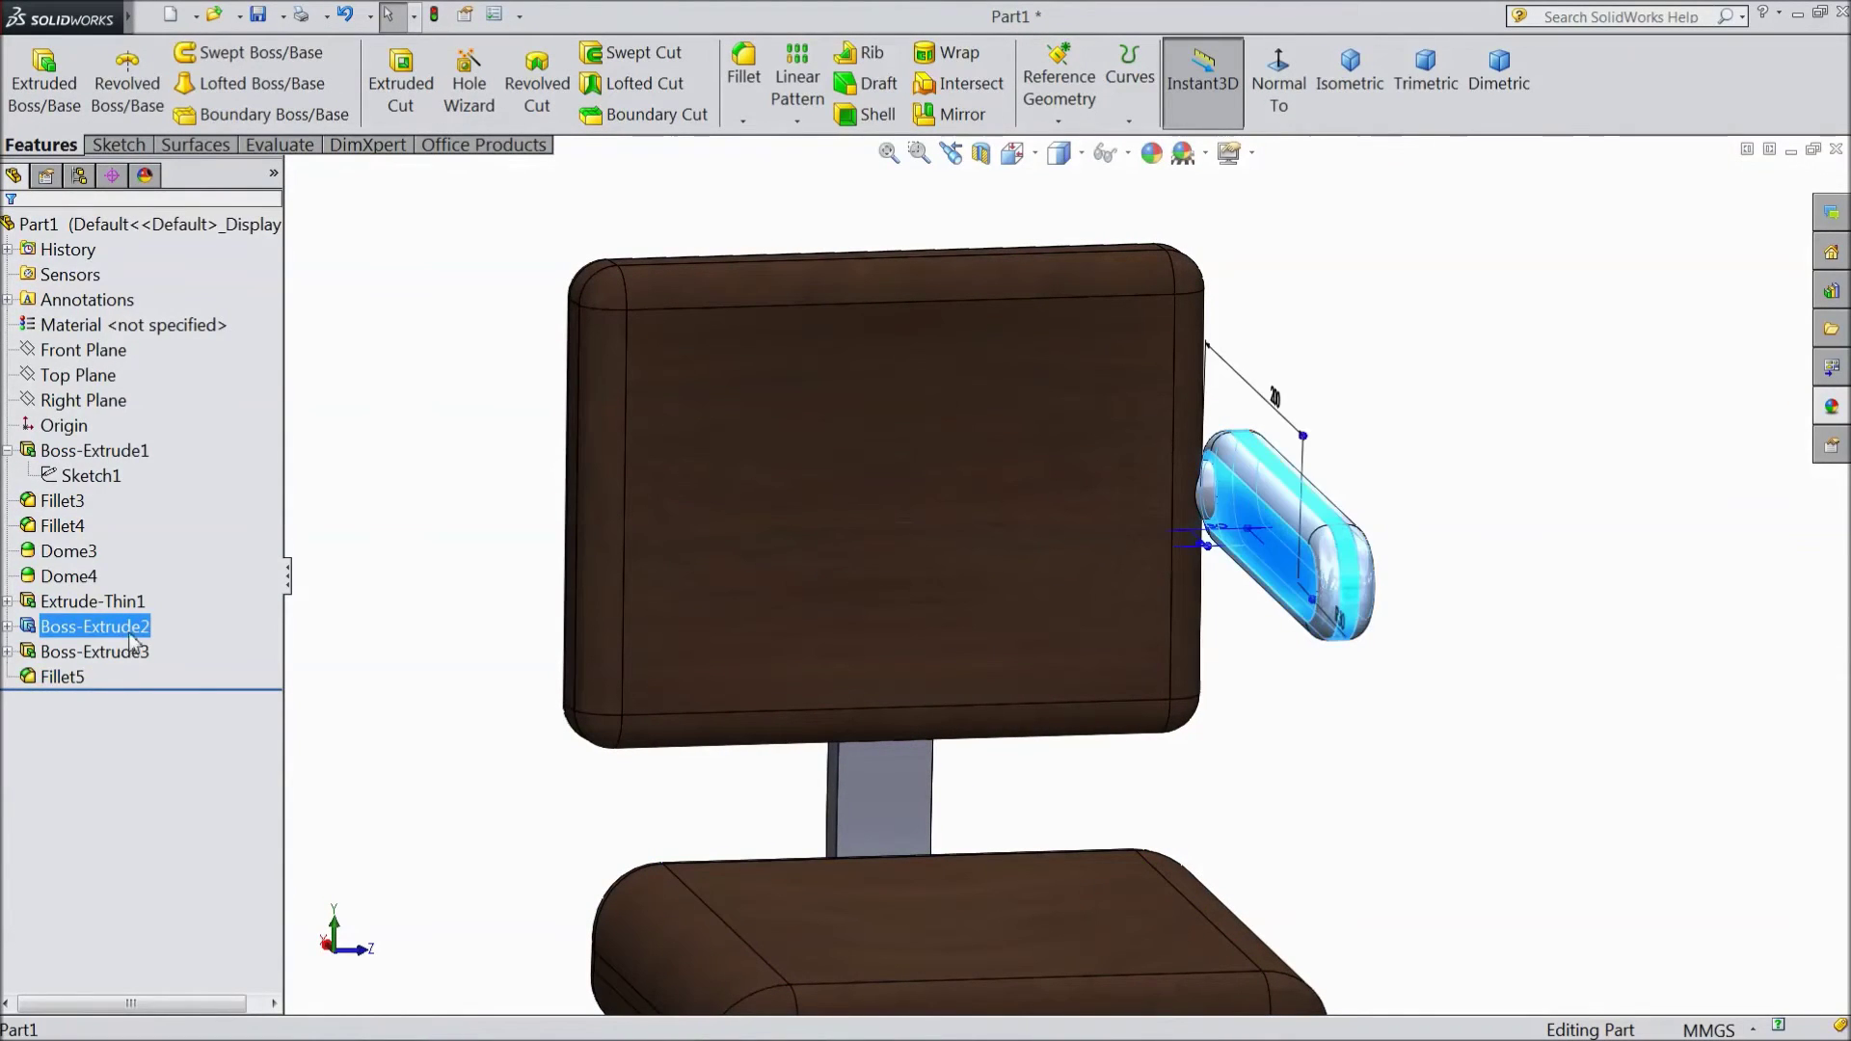
{"action": "left_click", "coordinate": [64, 678], "text": "ctrl"}
{"action": "left_click", "coordinate": [1833, 413]}
{"action": "left_click", "coordinate": [1518, 728]}
{"action": "middle_click_drag", "start_coordinate": [1512, 719], "coordinate": [1350, 723]}
{"action": "right_click", "coordinate": [1433, 695]}
{"action": "left_click", "coordinate": [1414, 710]}
{"action": "scroll", "coordinate": [1351, 736], "scroll_direction": "up", "scroll_amount": 3}
{"action": "scroll", "coordinate": [1347, 732], "scroll_direction": "down", "scroll_amount": 3}
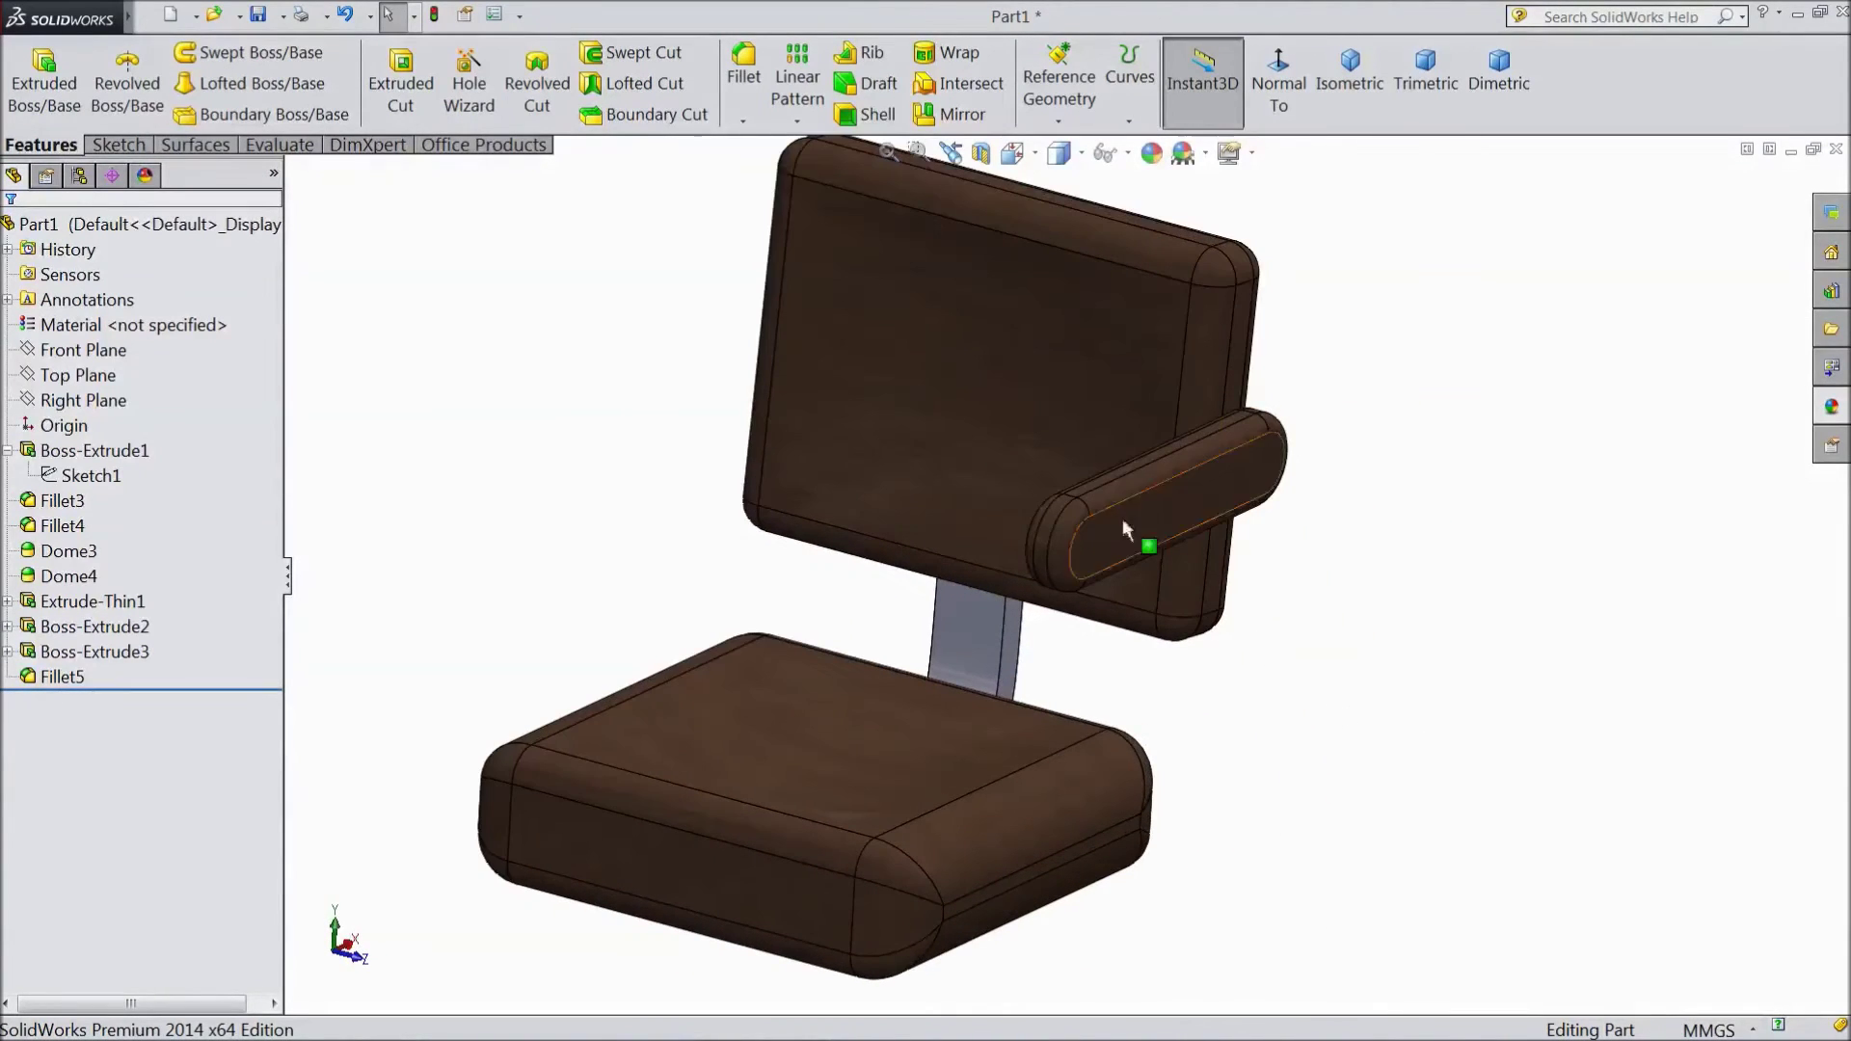
Step: Set up a Mirror about the Front Plane with Fillet5, Boss-Extrude2 and Boss-Extrude3
{"action": "left_click", "coordinate": [85, 352]}
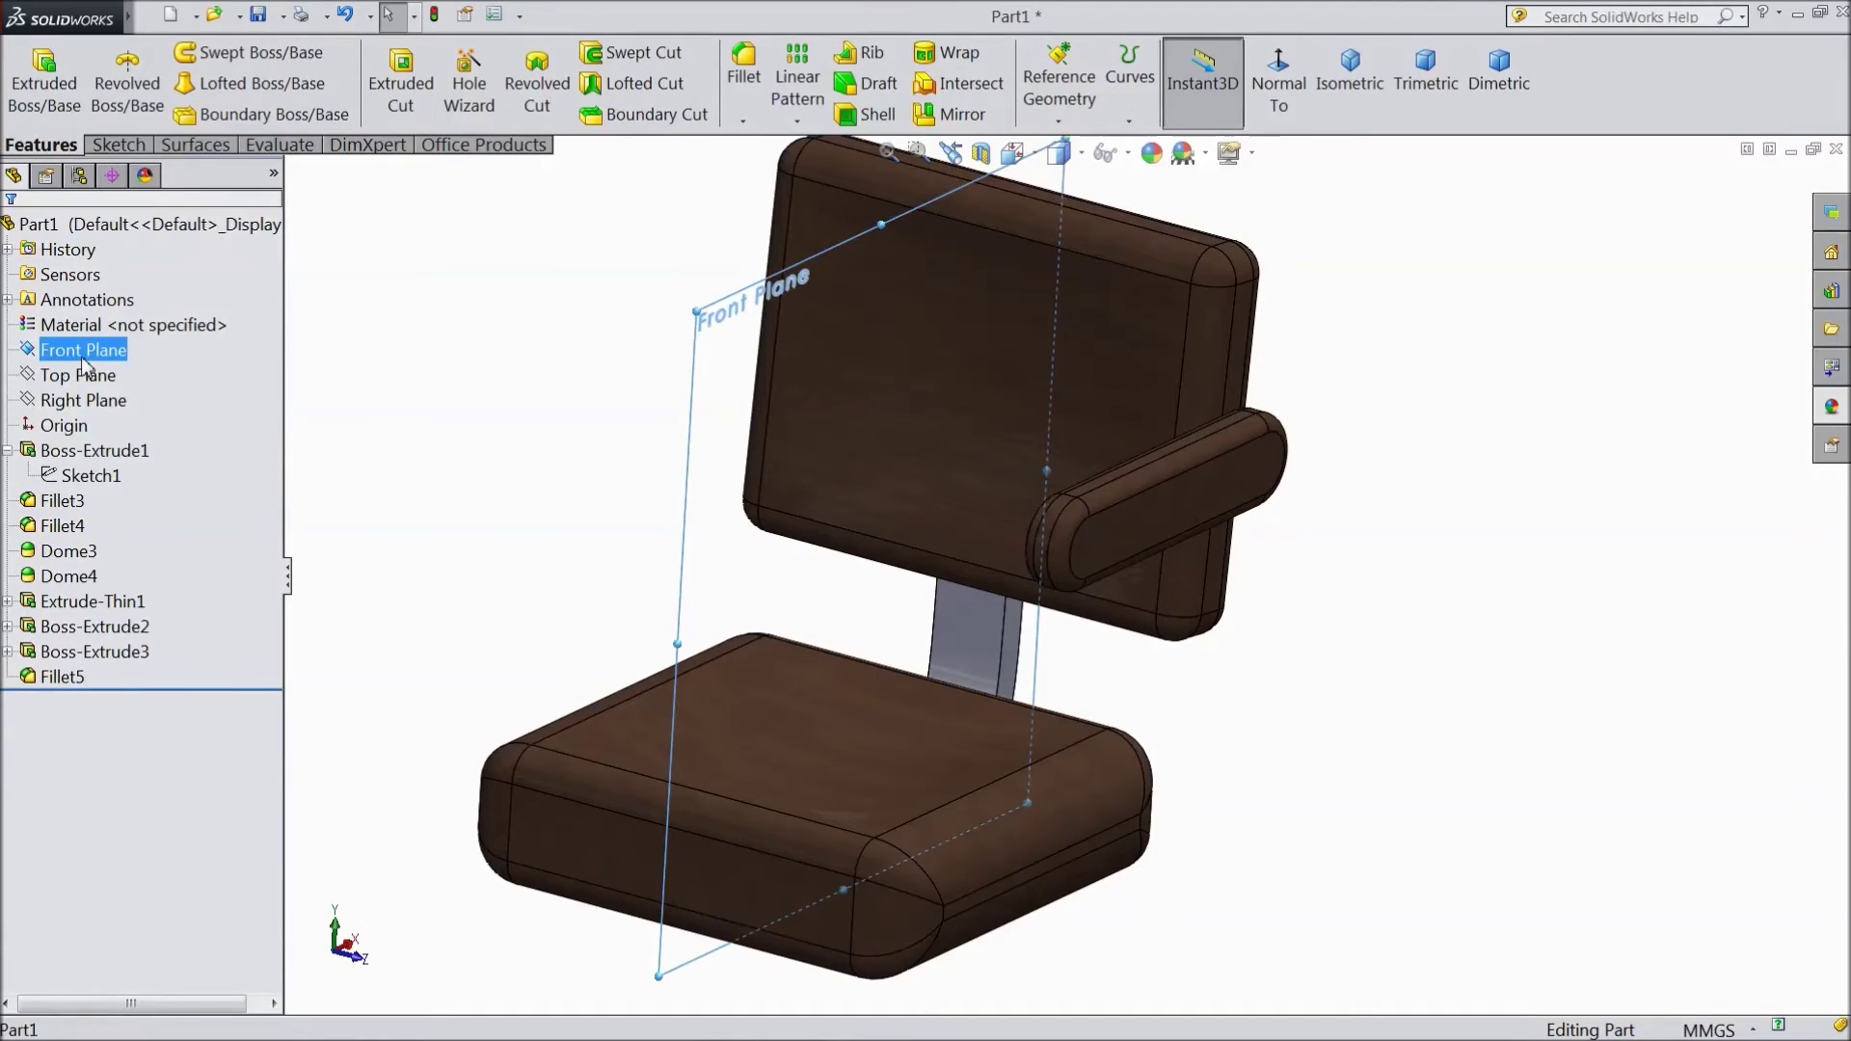
{"action": "left_click", "coordinate": [798, 120]}
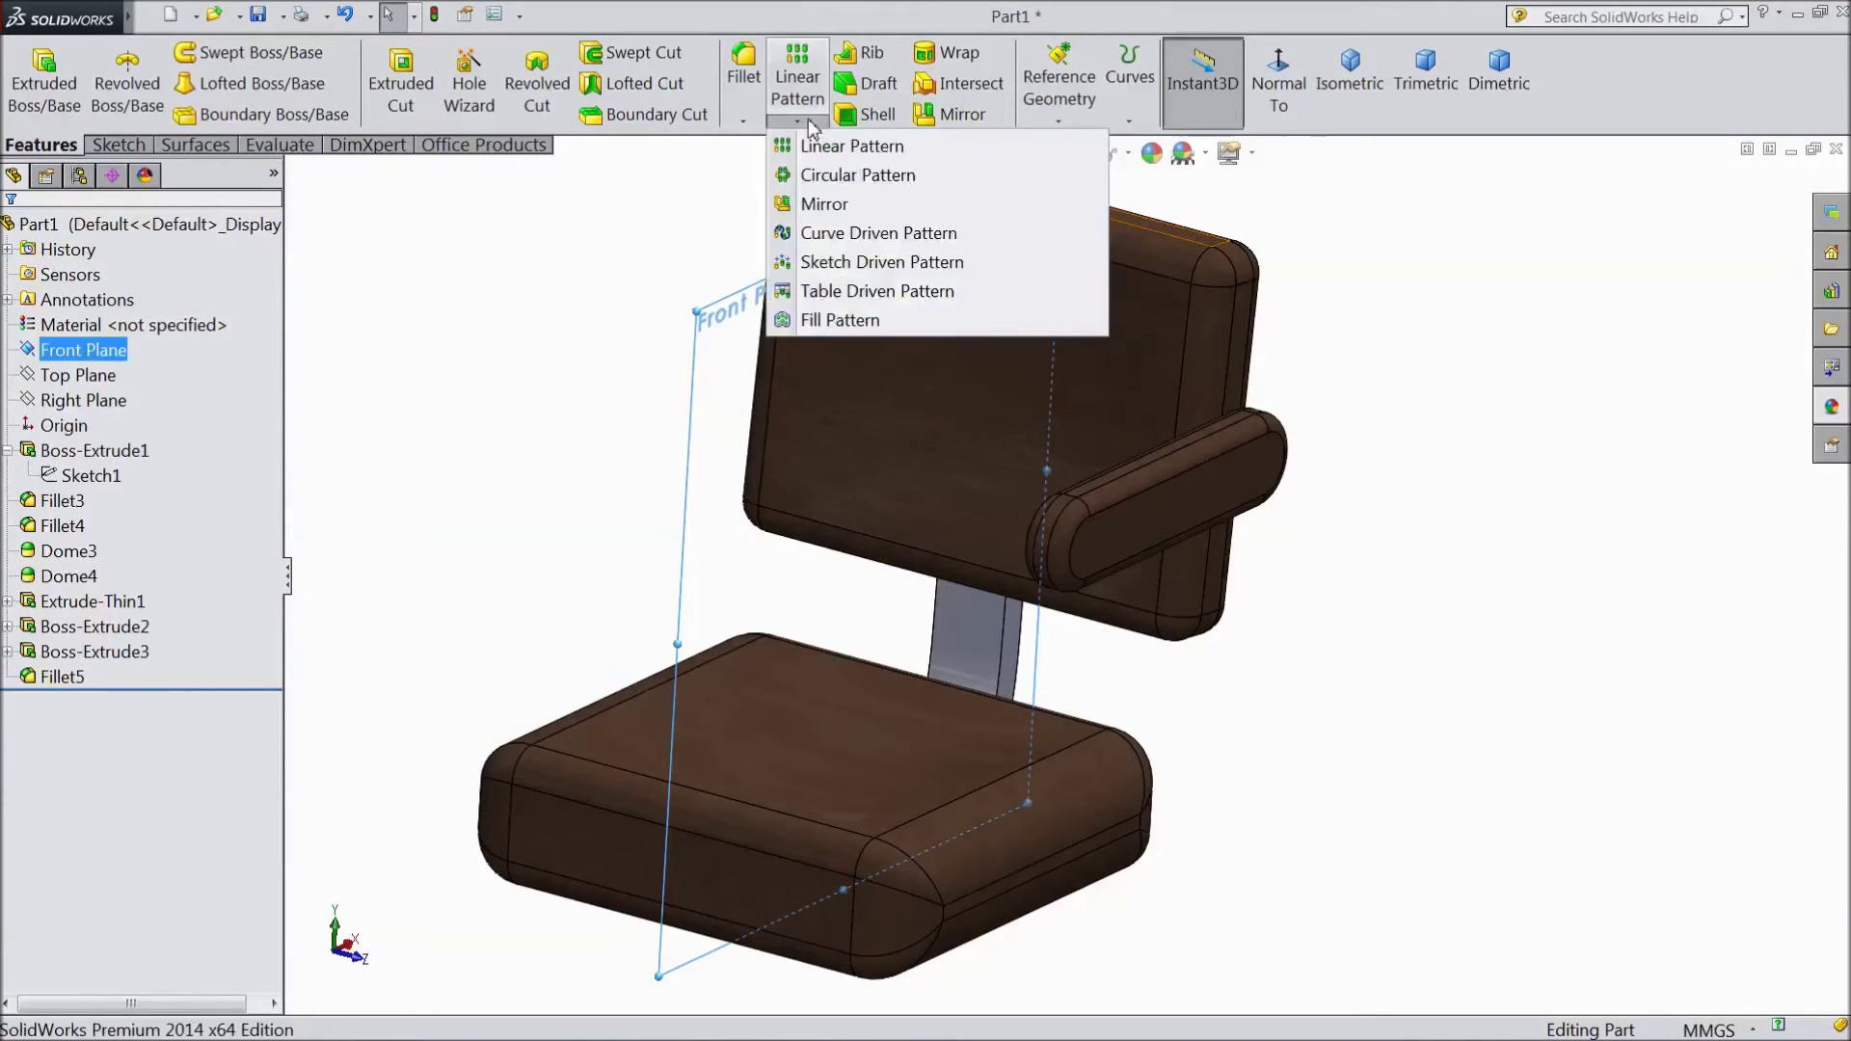
{"action": "left_click", "coordinate": [821, 208]}
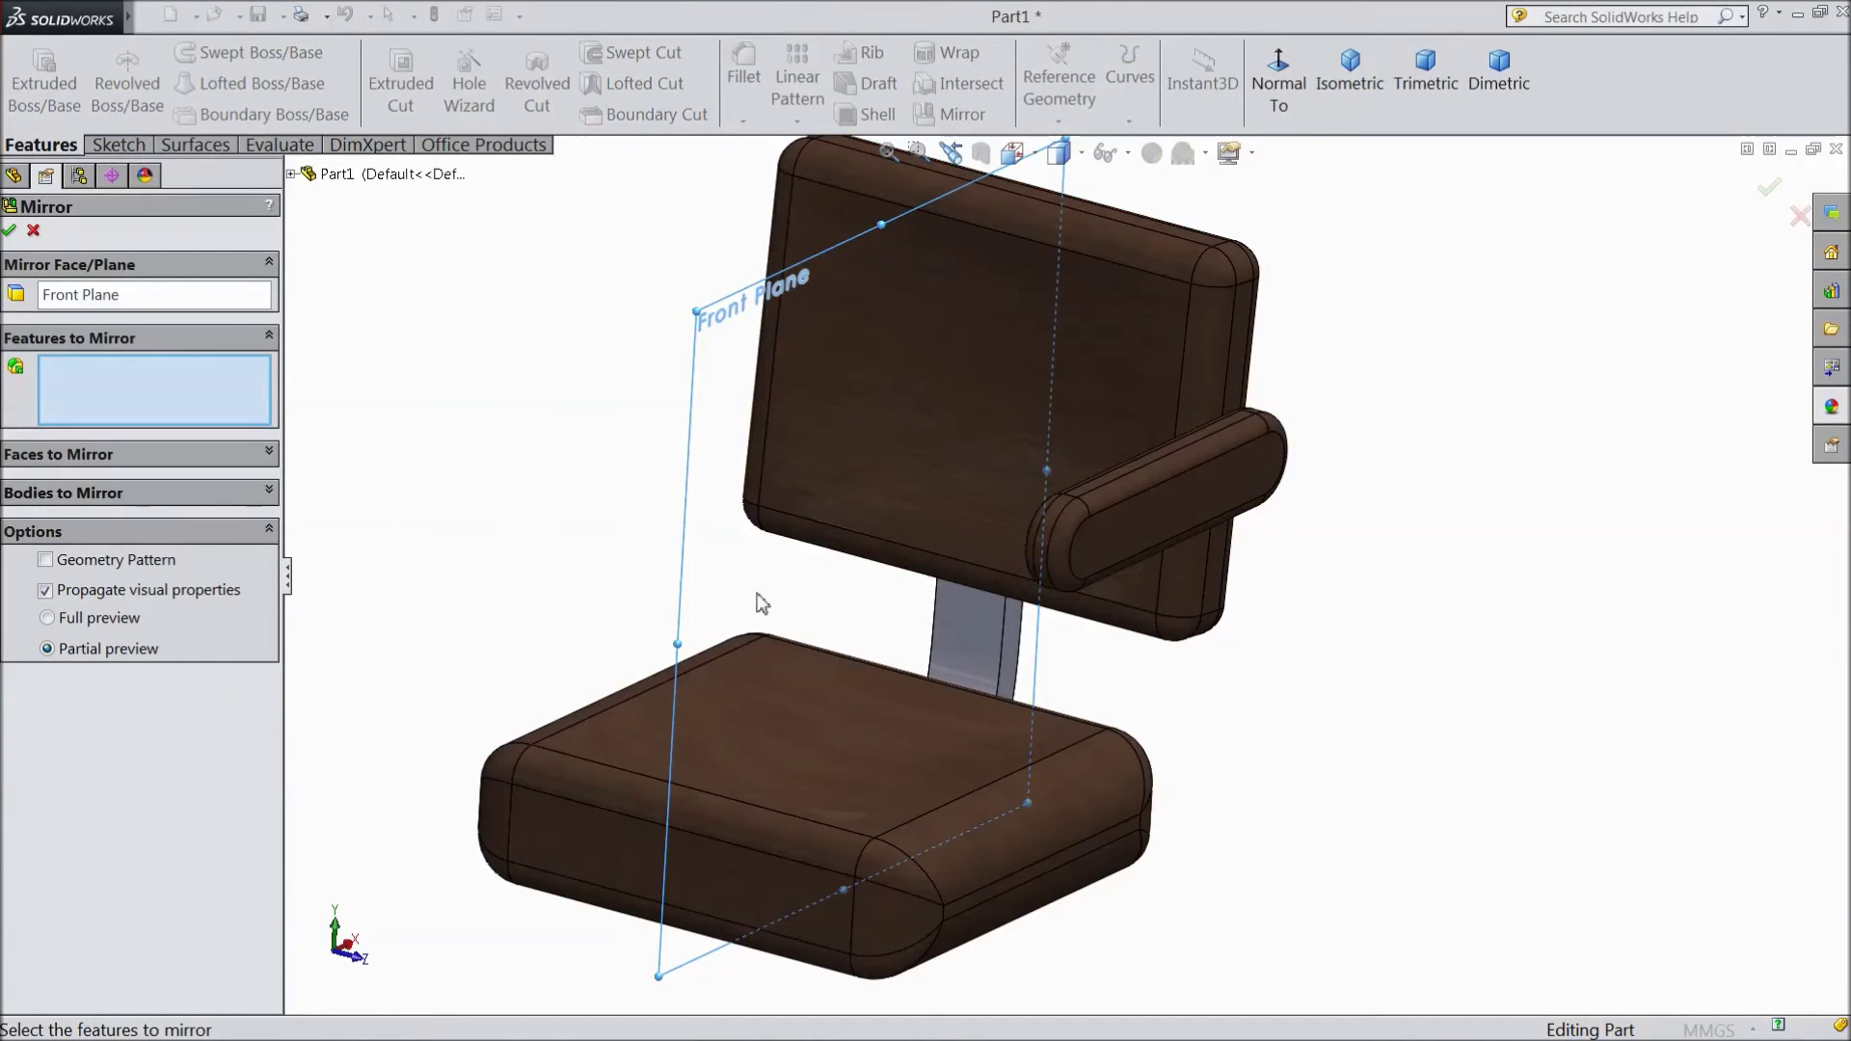
{"action": "middle_click_drag", "start_coordinate": [1355, 626], "coordinate": [1437, 692]}
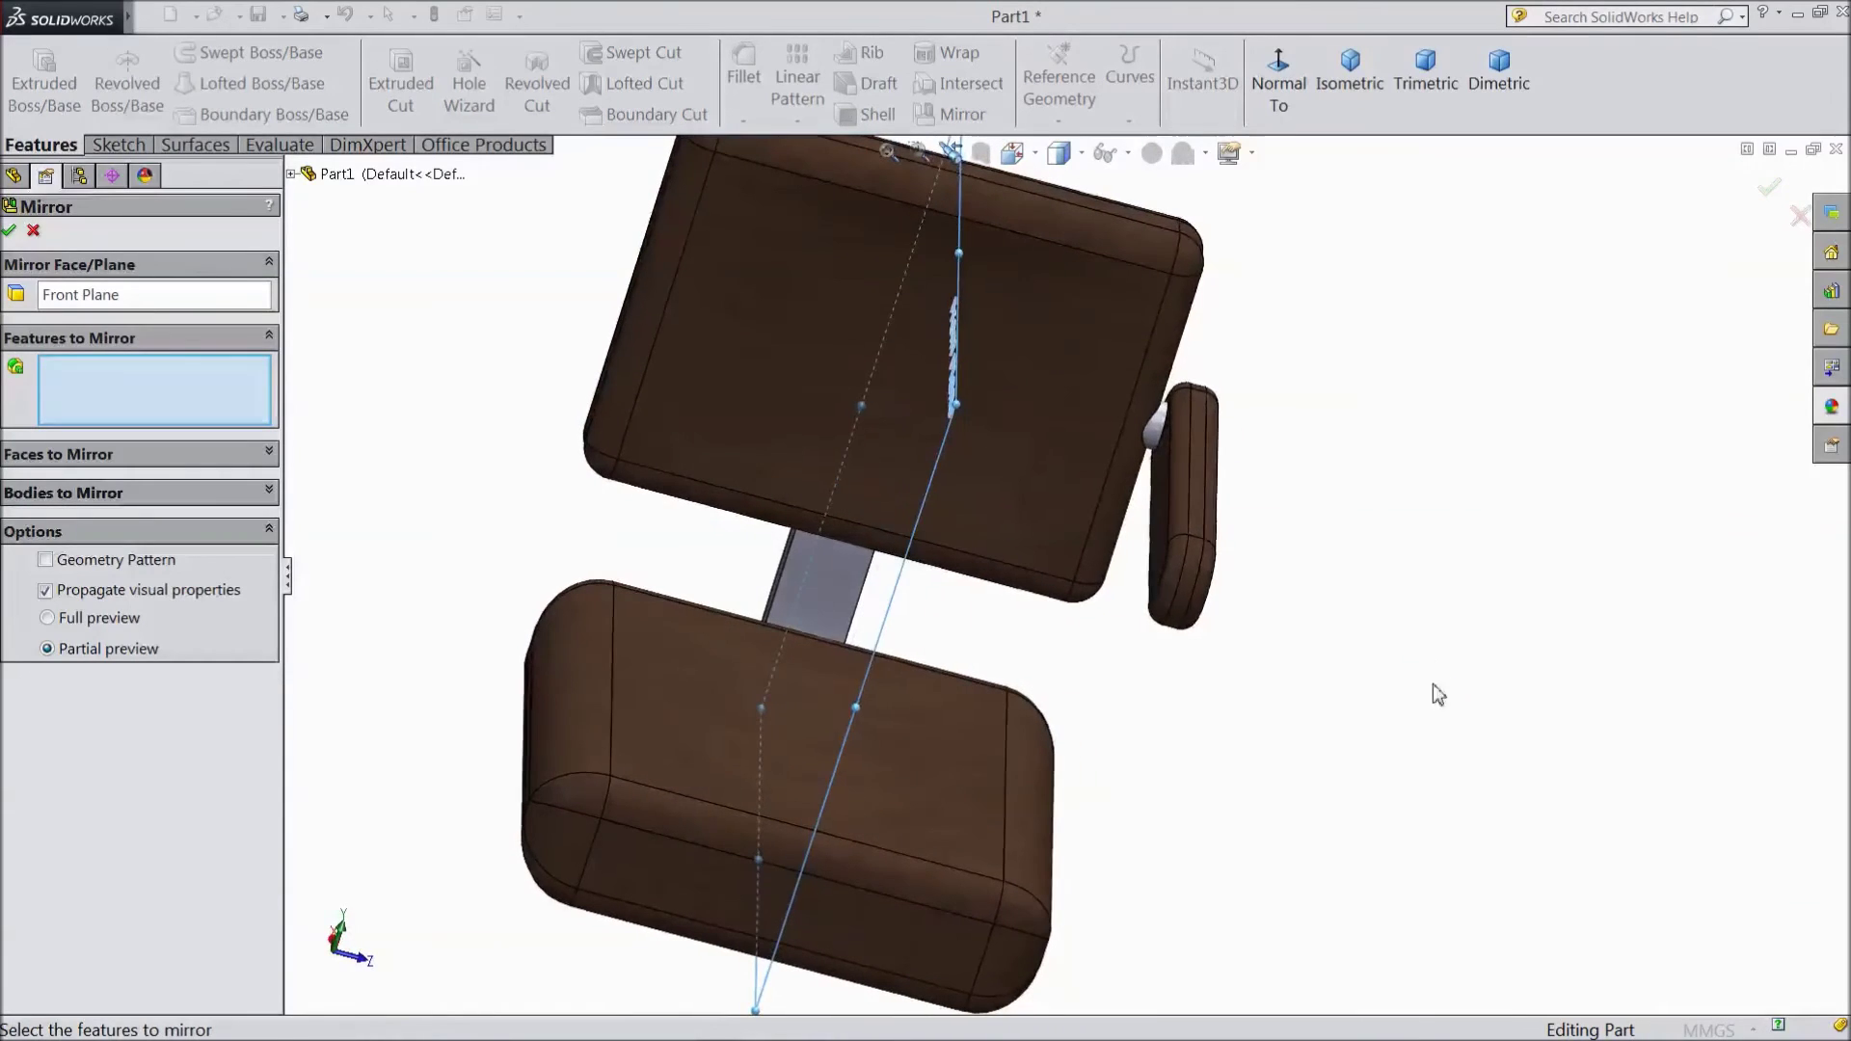
{"action": "left_click", "coordinate": [1176, 570]}
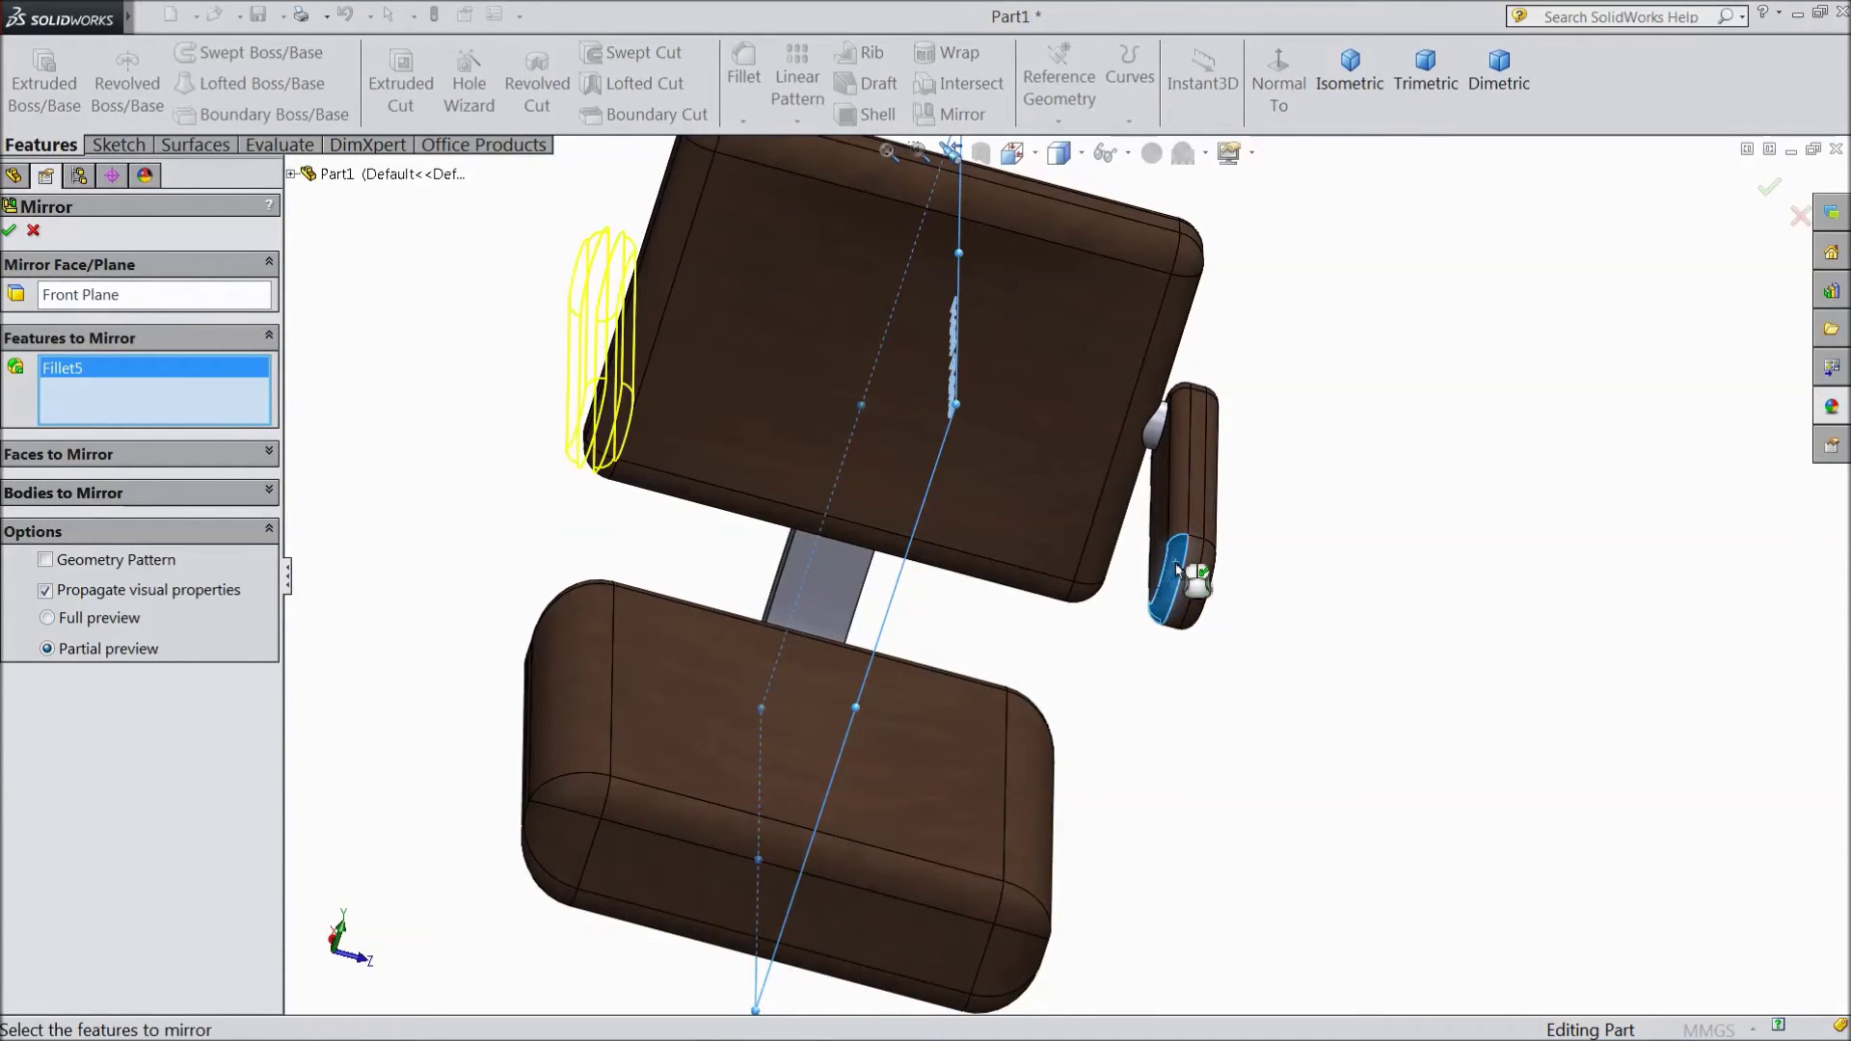
{"action": "left_click", "coordinate": [1163, 503]}
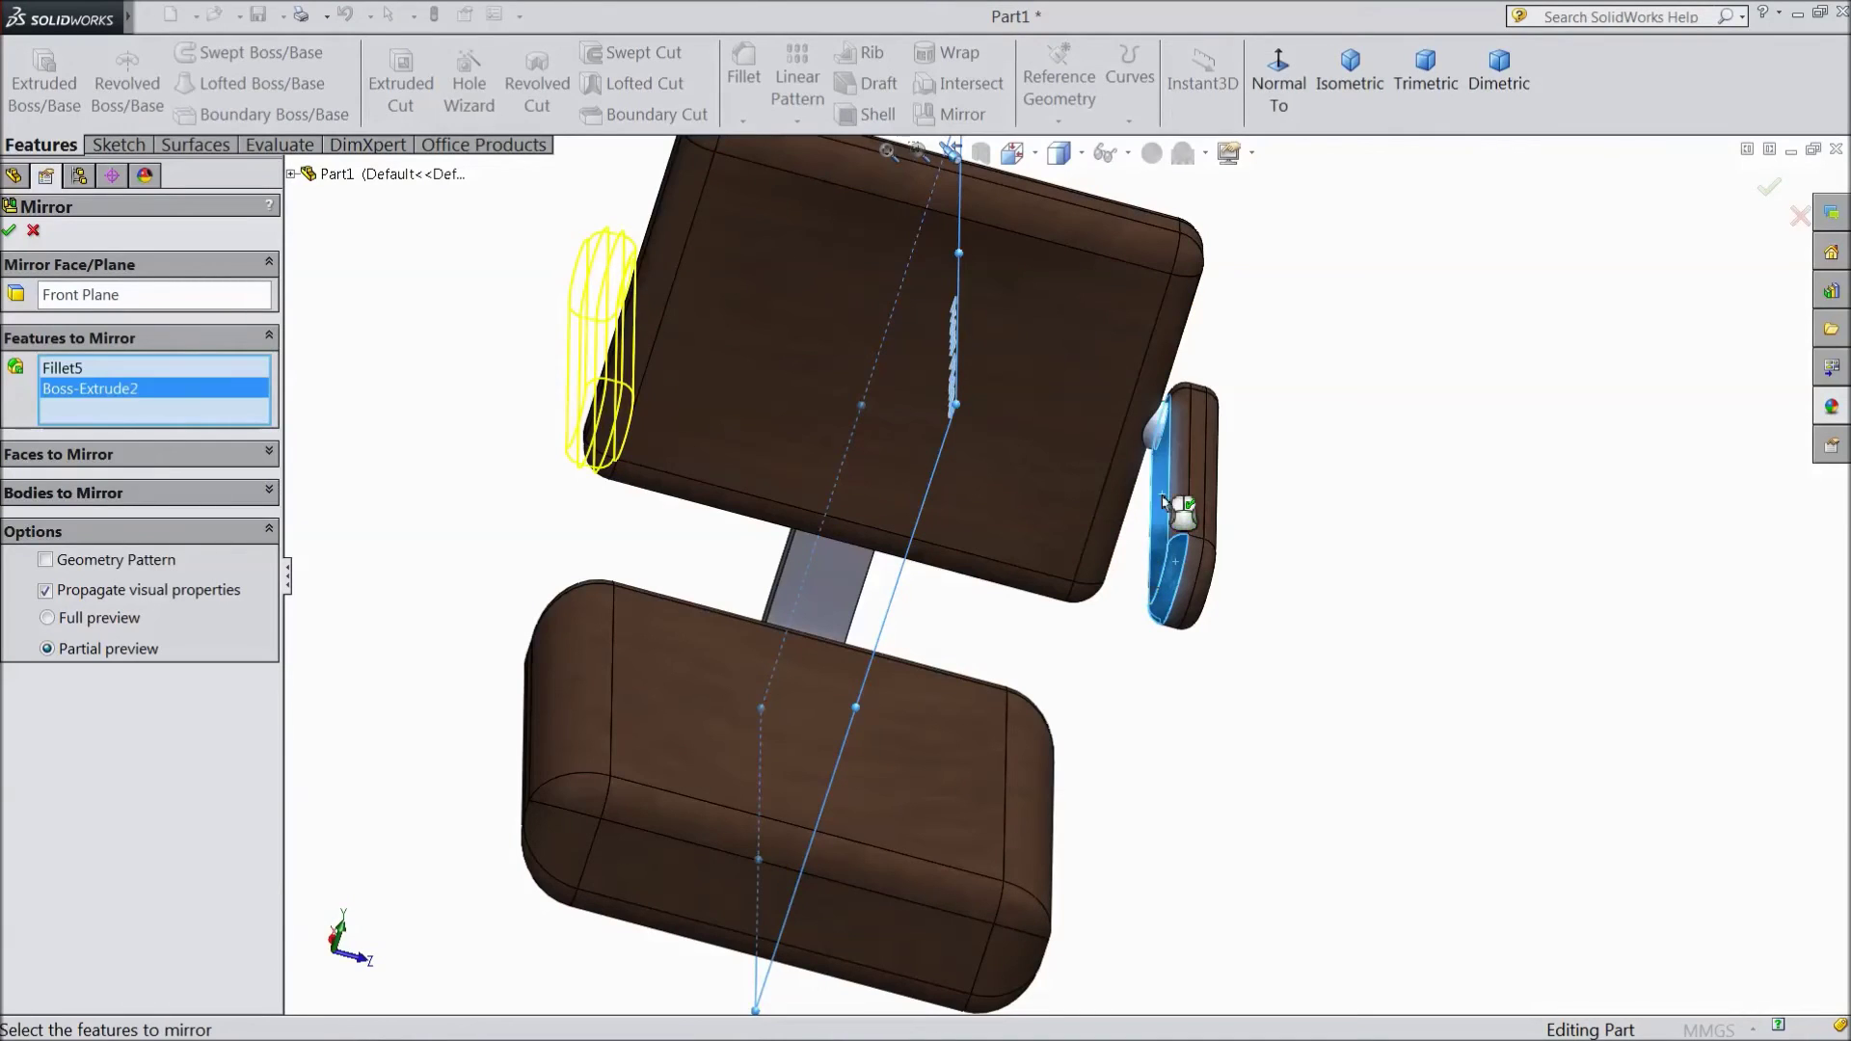
{"action": "left_click", "coordinate": [1153, 439]}
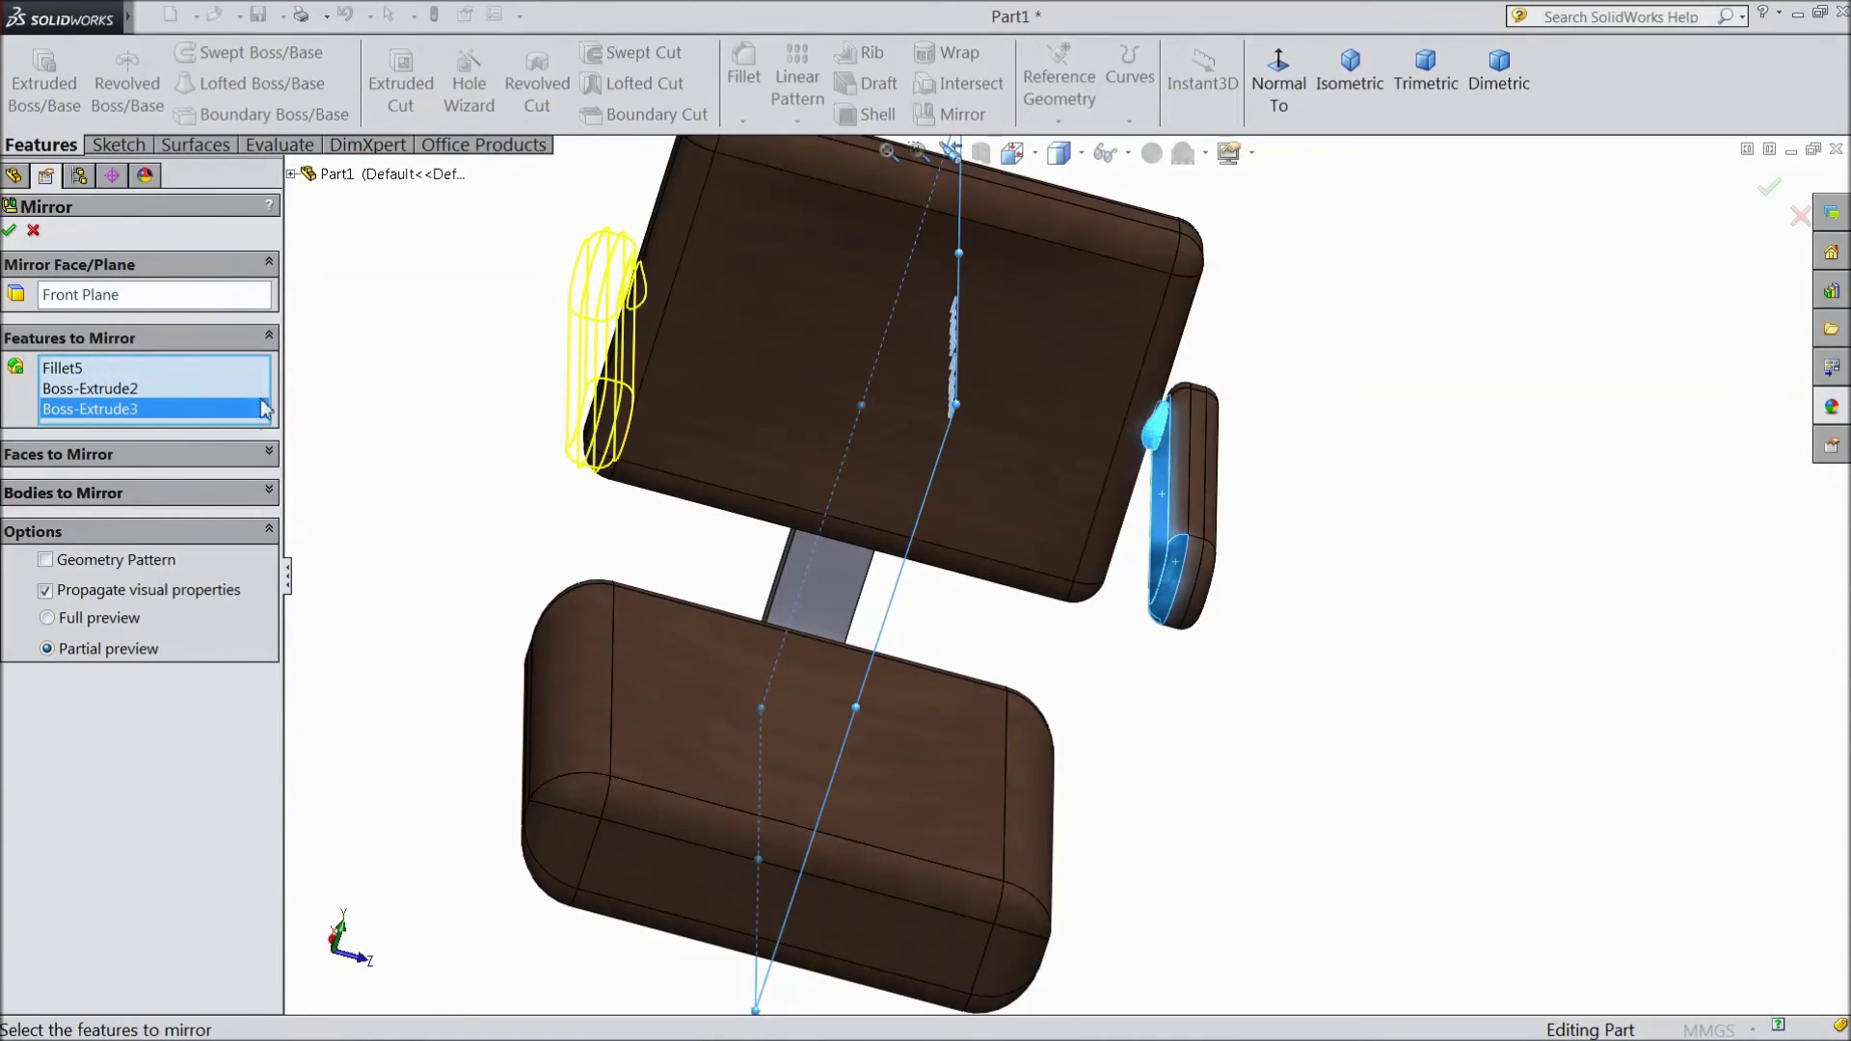
Step: Turn on Geometry Pattern and accept the mirrored armrest
{"action": "scroll", "coordinate": [1161, 452], "scroll_direction": "down", "scroll_amount": 2}
{"action": "right_click", "coordinate": [1160, 454]}
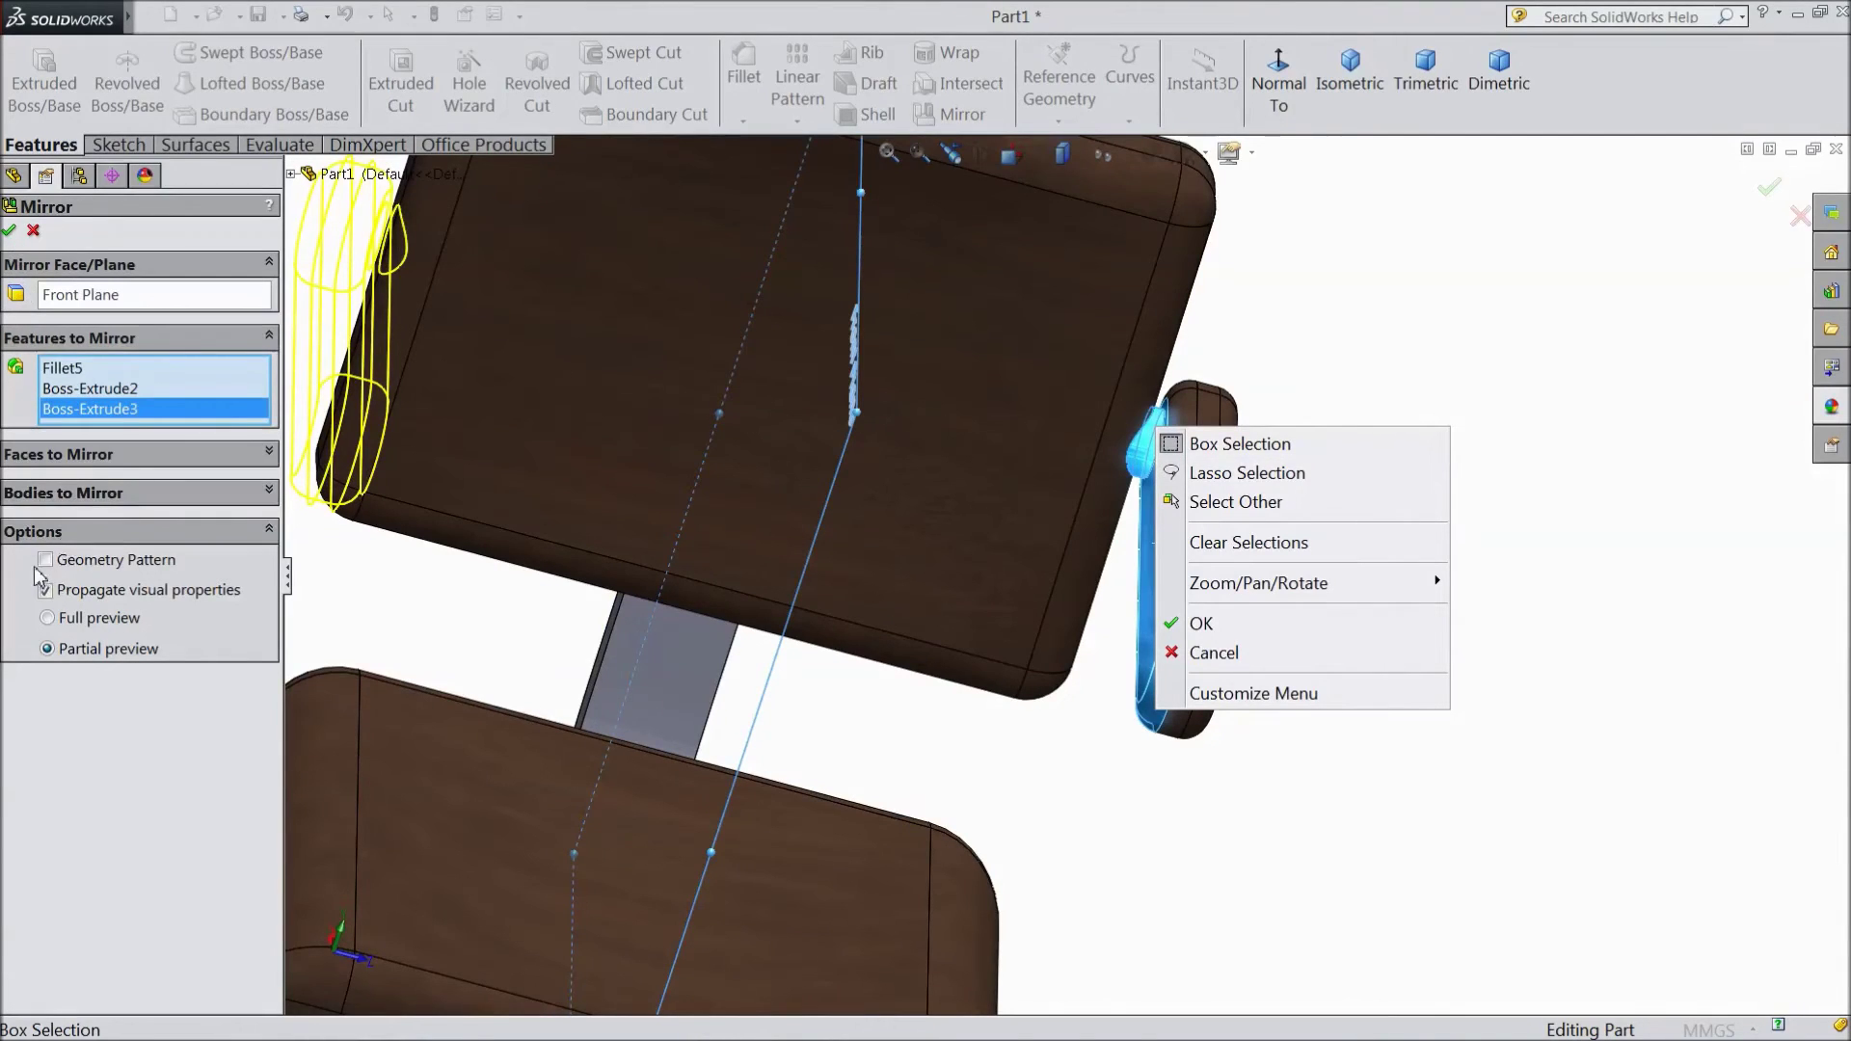
{"action": "left_click", "coordinate": [13, 233]}
{"action": "left_click", "coordinate": [11, 235]}
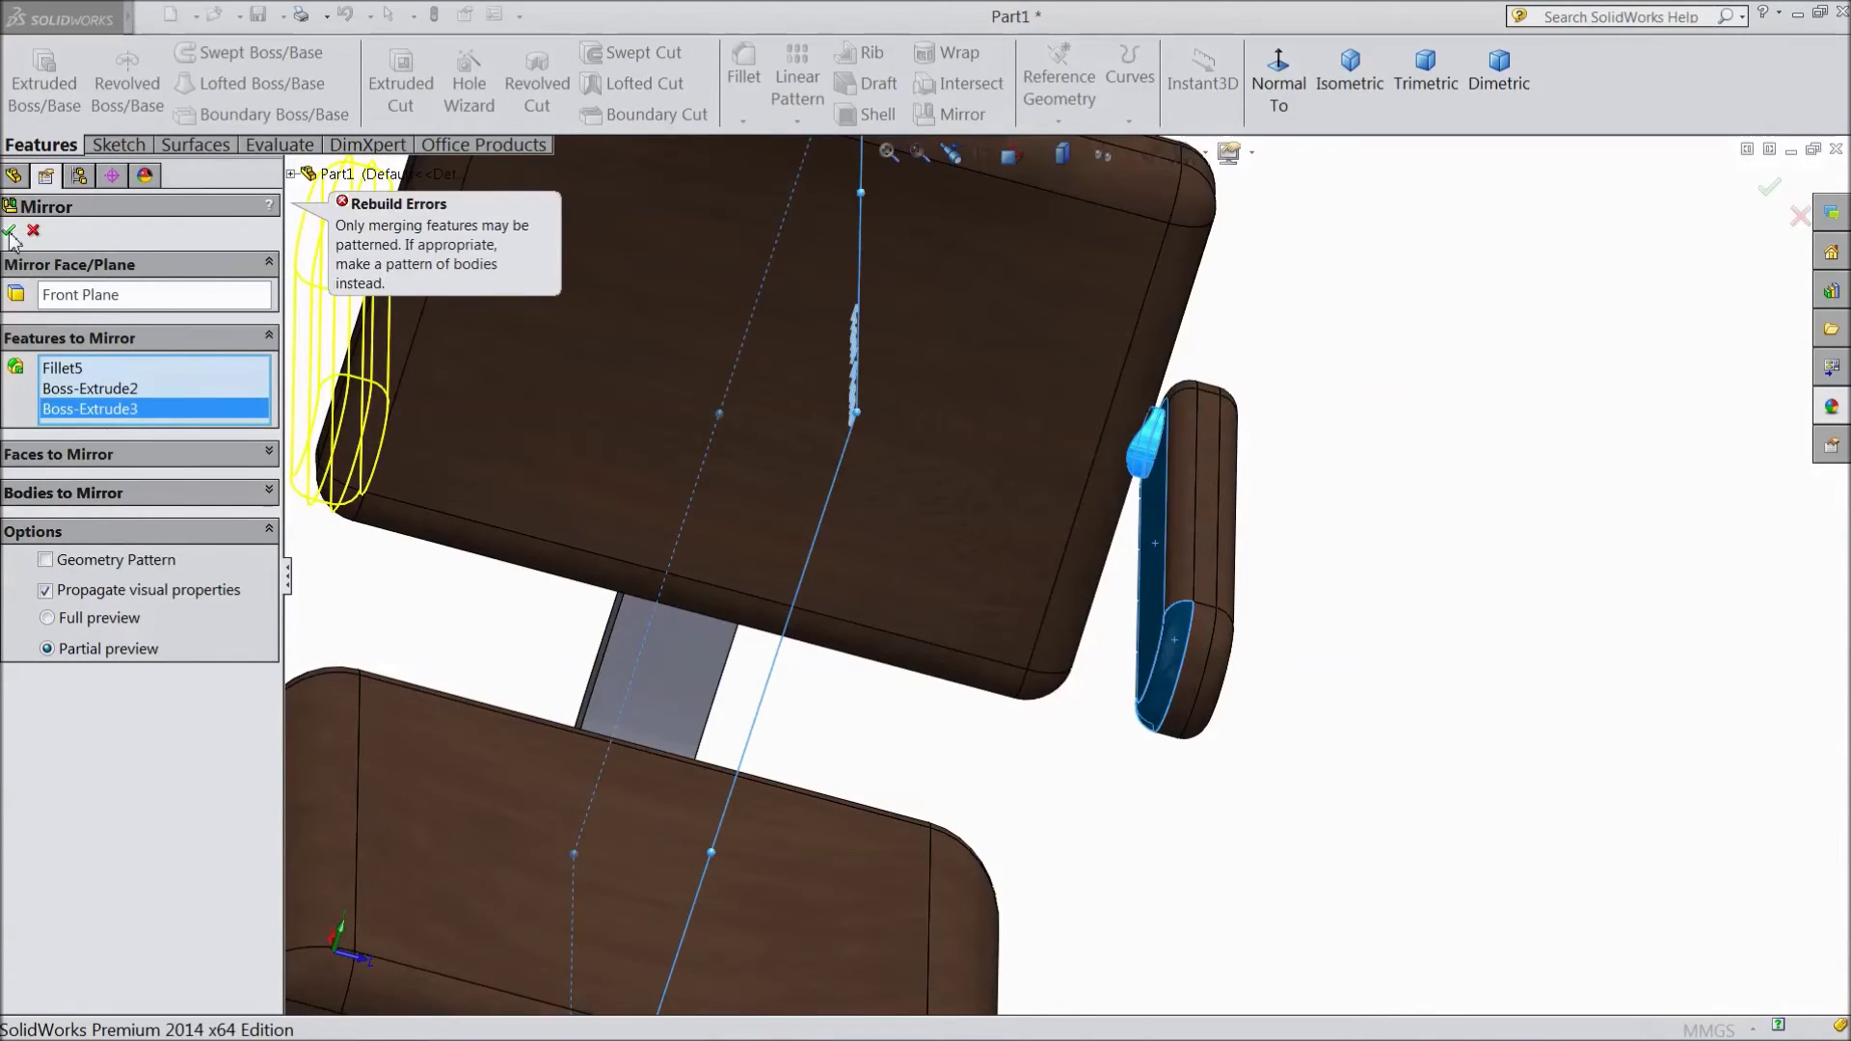
{"action": "left_click", "coordinate": [45, 560]}
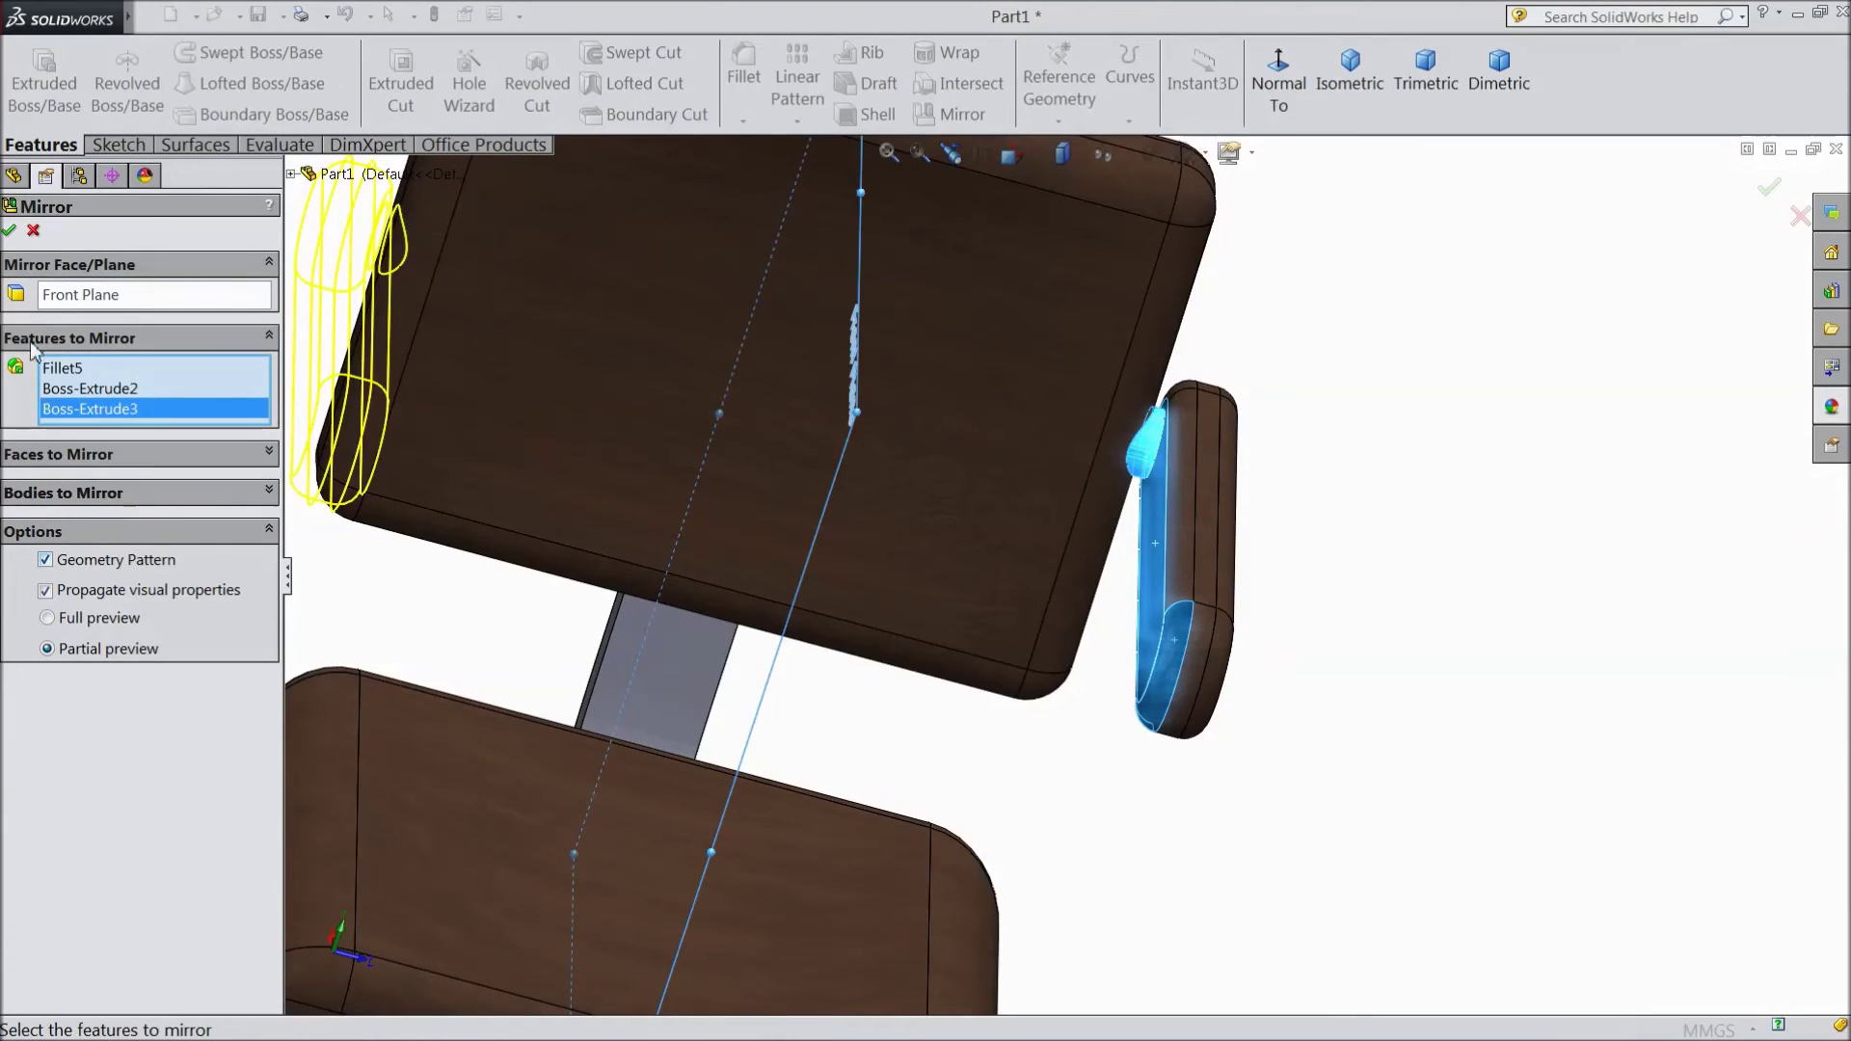
{"action": "left_click", "coordinate": [9, 231]}
{"action": "key", "text": "f"}
{"action": "middle_click_drag", "start_coordinate": [1273, 628], "coordinate": [1220, 631]}
{"action": "scroll", "coordinate": [1123, 581], "scroll_direction": "down", "scroll_amount": 2}
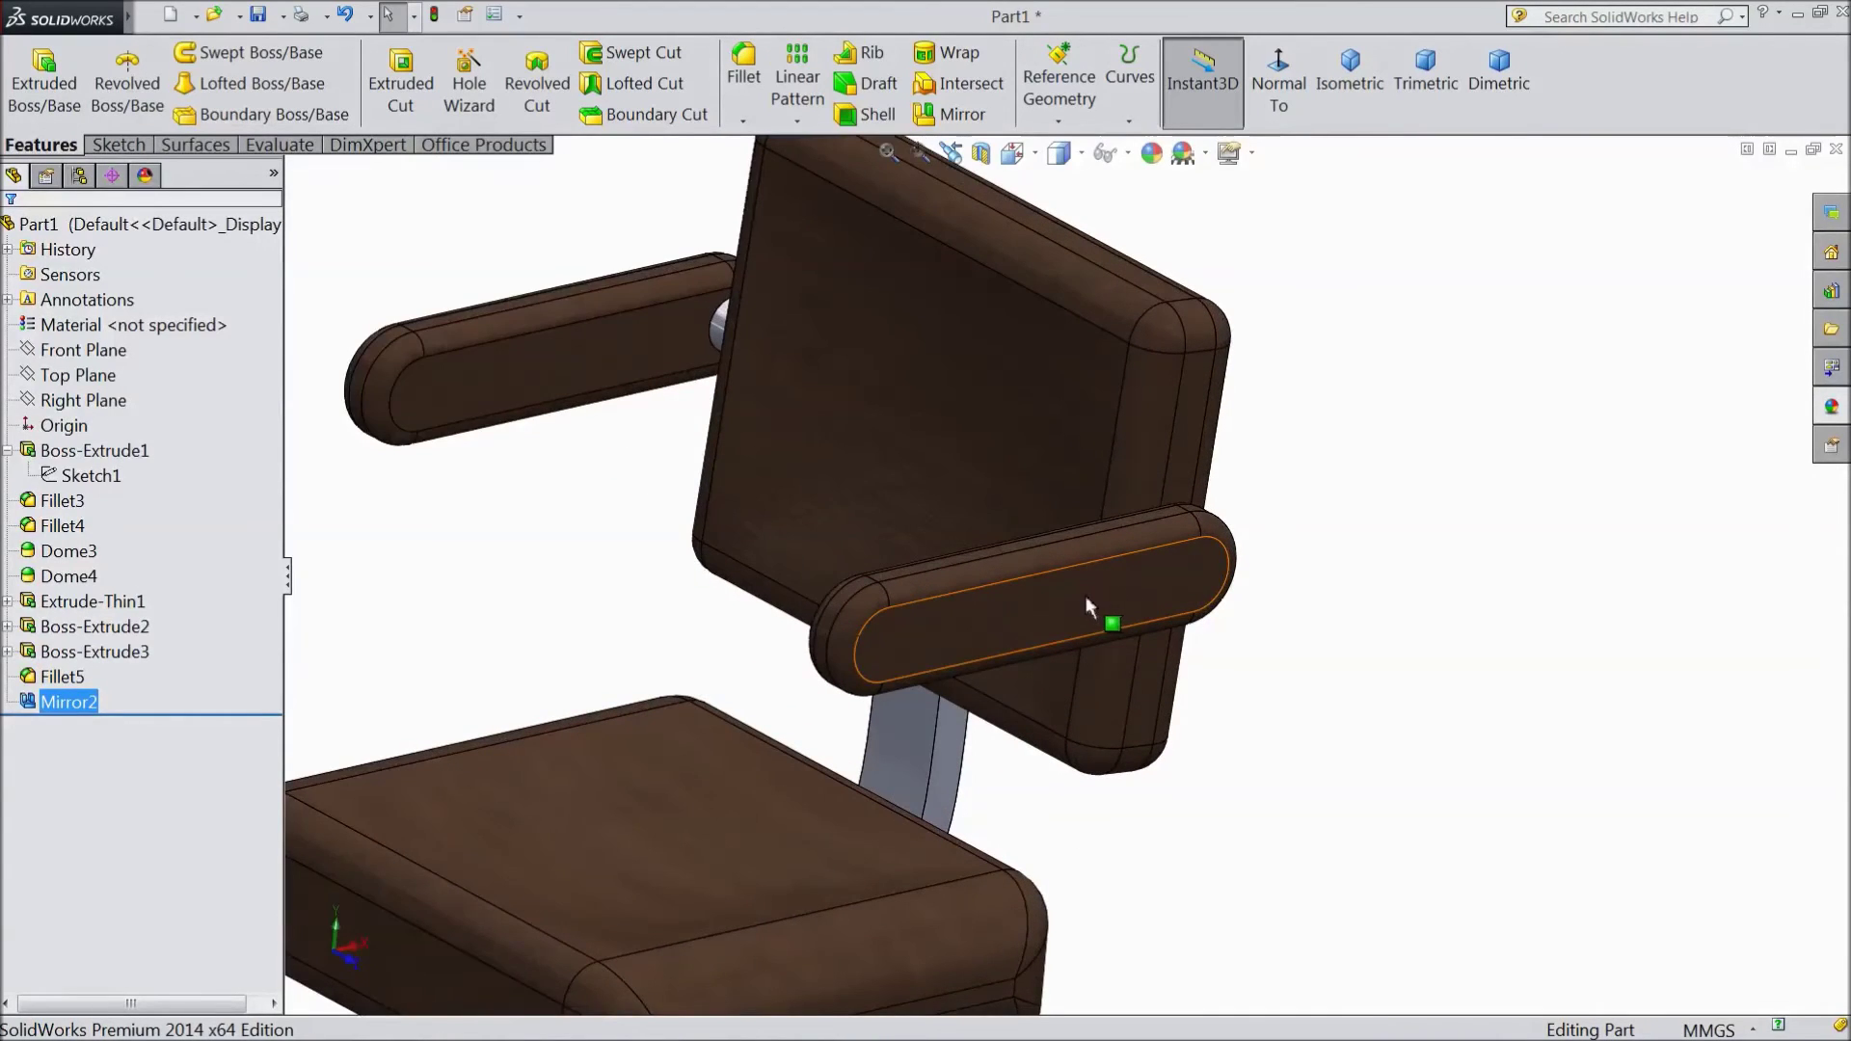
{"action": "scroll", "coordinate": [1086, 596], "scroll_direction": "up", "scroll_amount": 3}
{"action": "middle_click_drag", "start_coordinate": [1292, 582], "coordinate": [1239, 620]}
{"action": "scroll", "coordinate": [1194, 750], "scroll_direction": "up", "scroll_amount": 2}
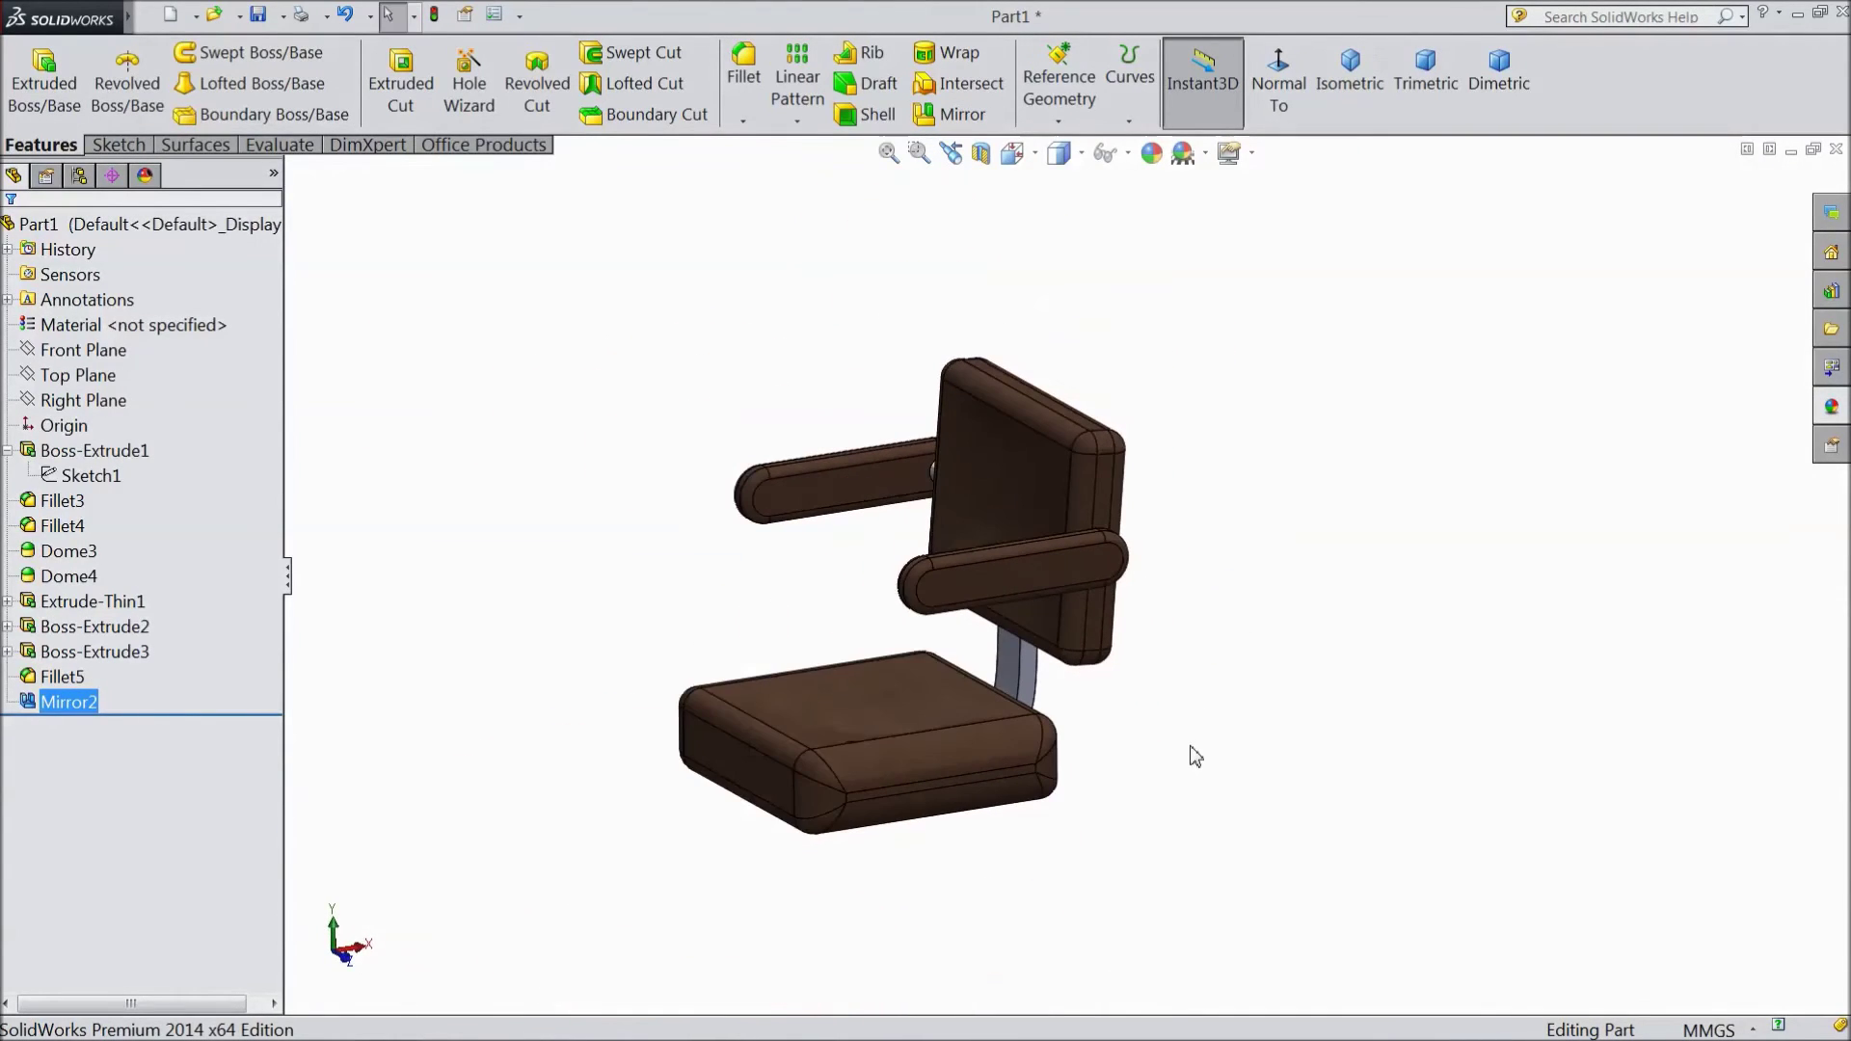
{"action": "scroll", "coordinate": [1002, 661], "scroll_direction": "down", "scroll_amount": 1}
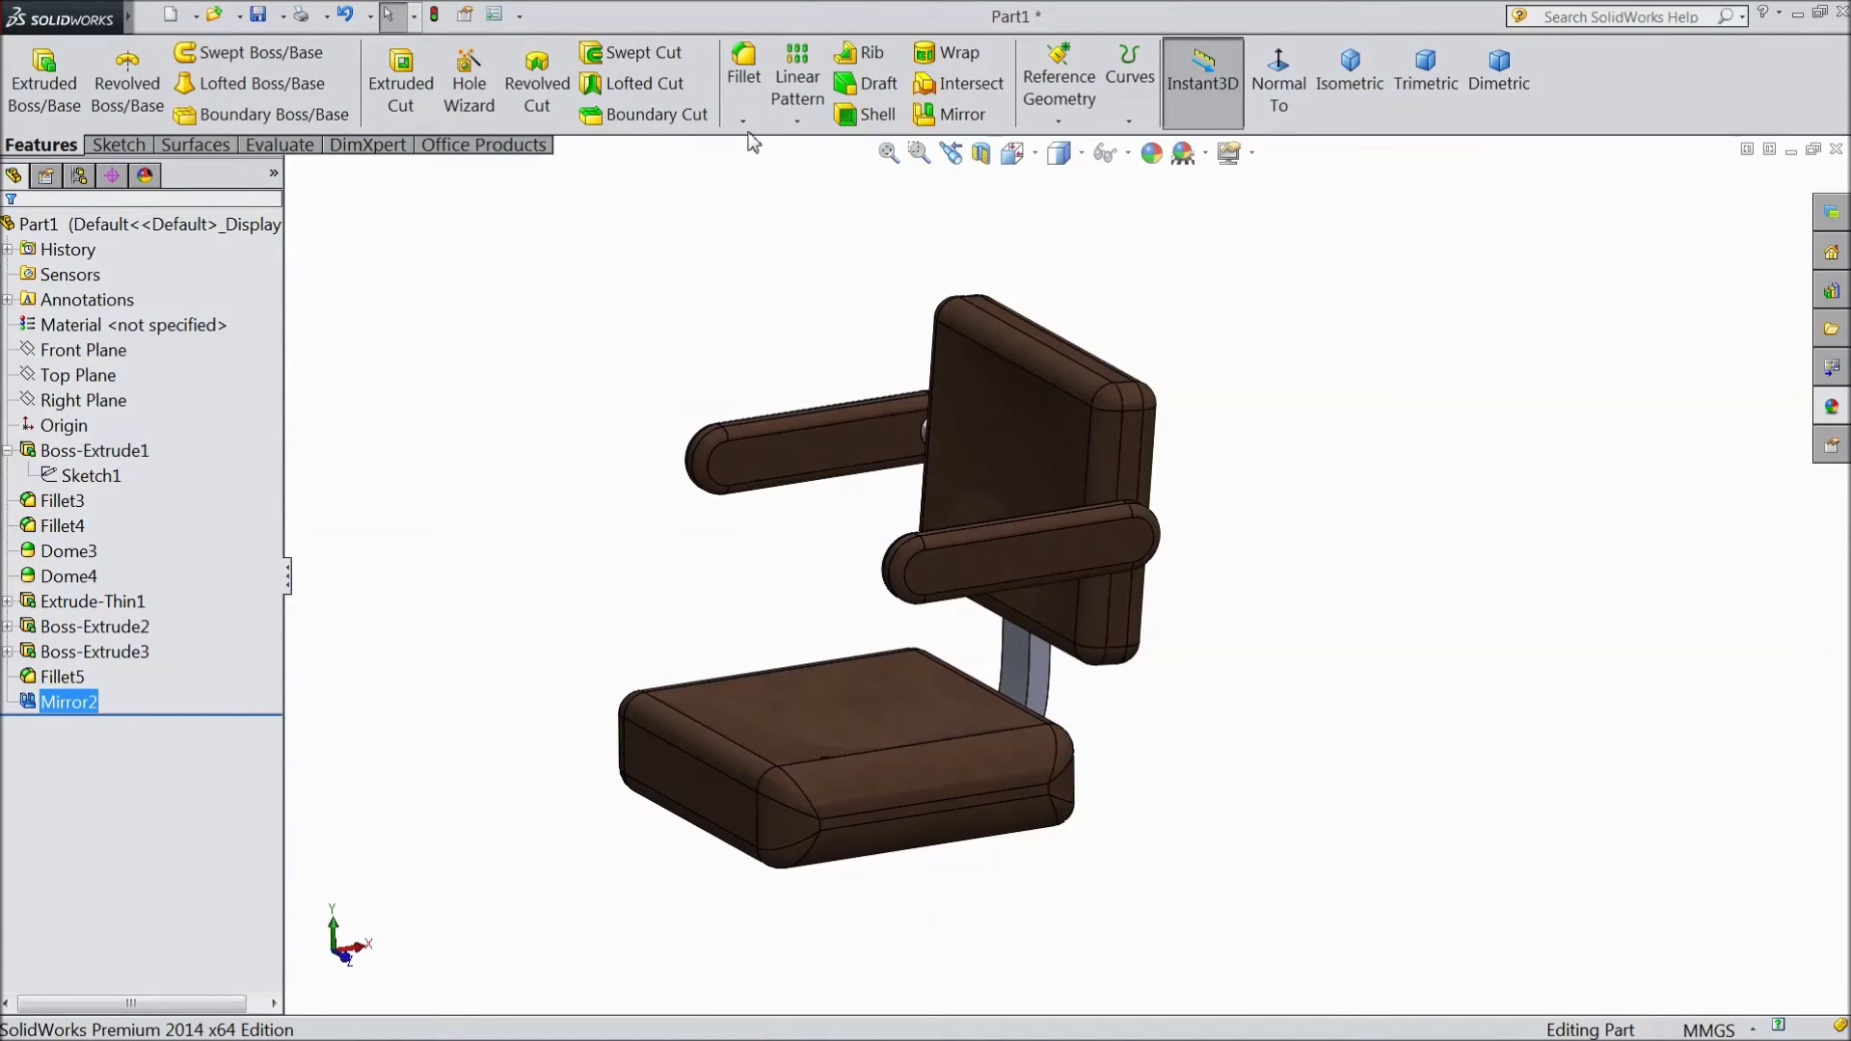
{"action": "left_click", "coordinate": [77, 351]}
Step: Draw a corner rectangle on the Front Plane beneath the middle of the seat
{"action": "left_click", "coordinate": [56, 327]}
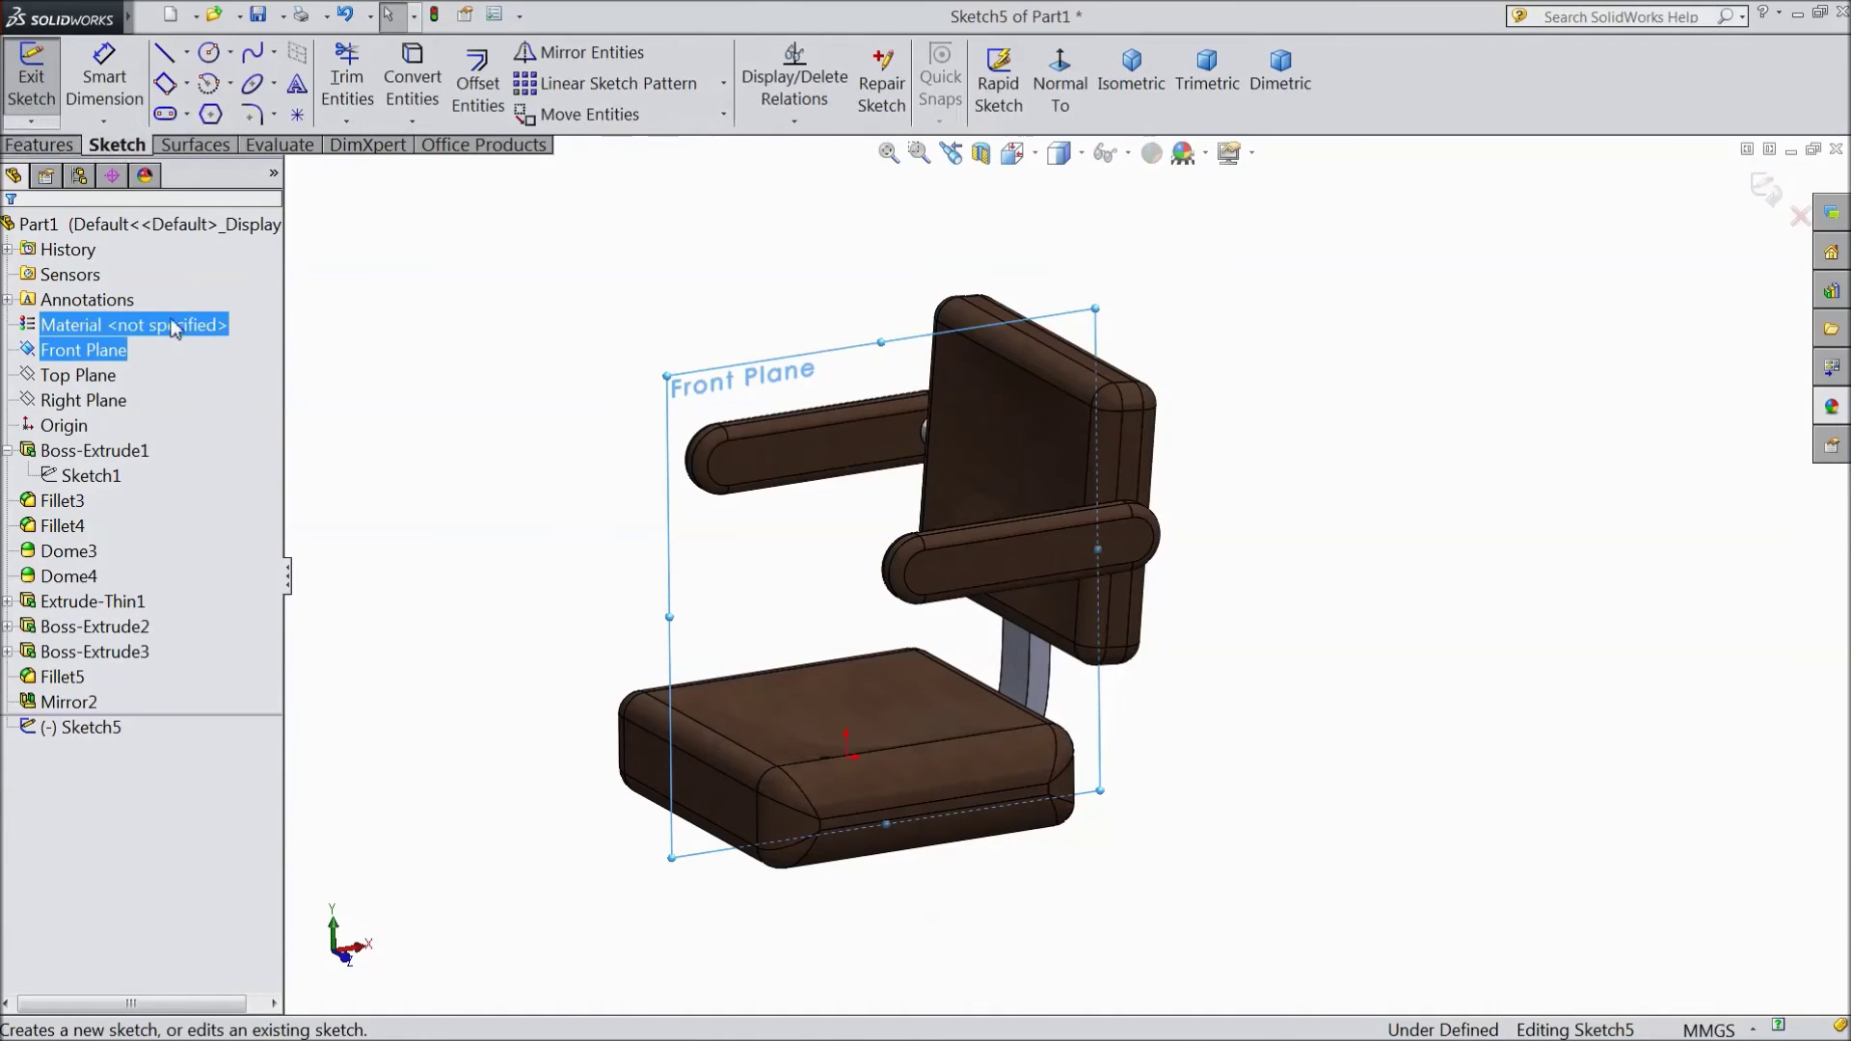
{"action": "left_click", "coordinate": [1058, 108]}
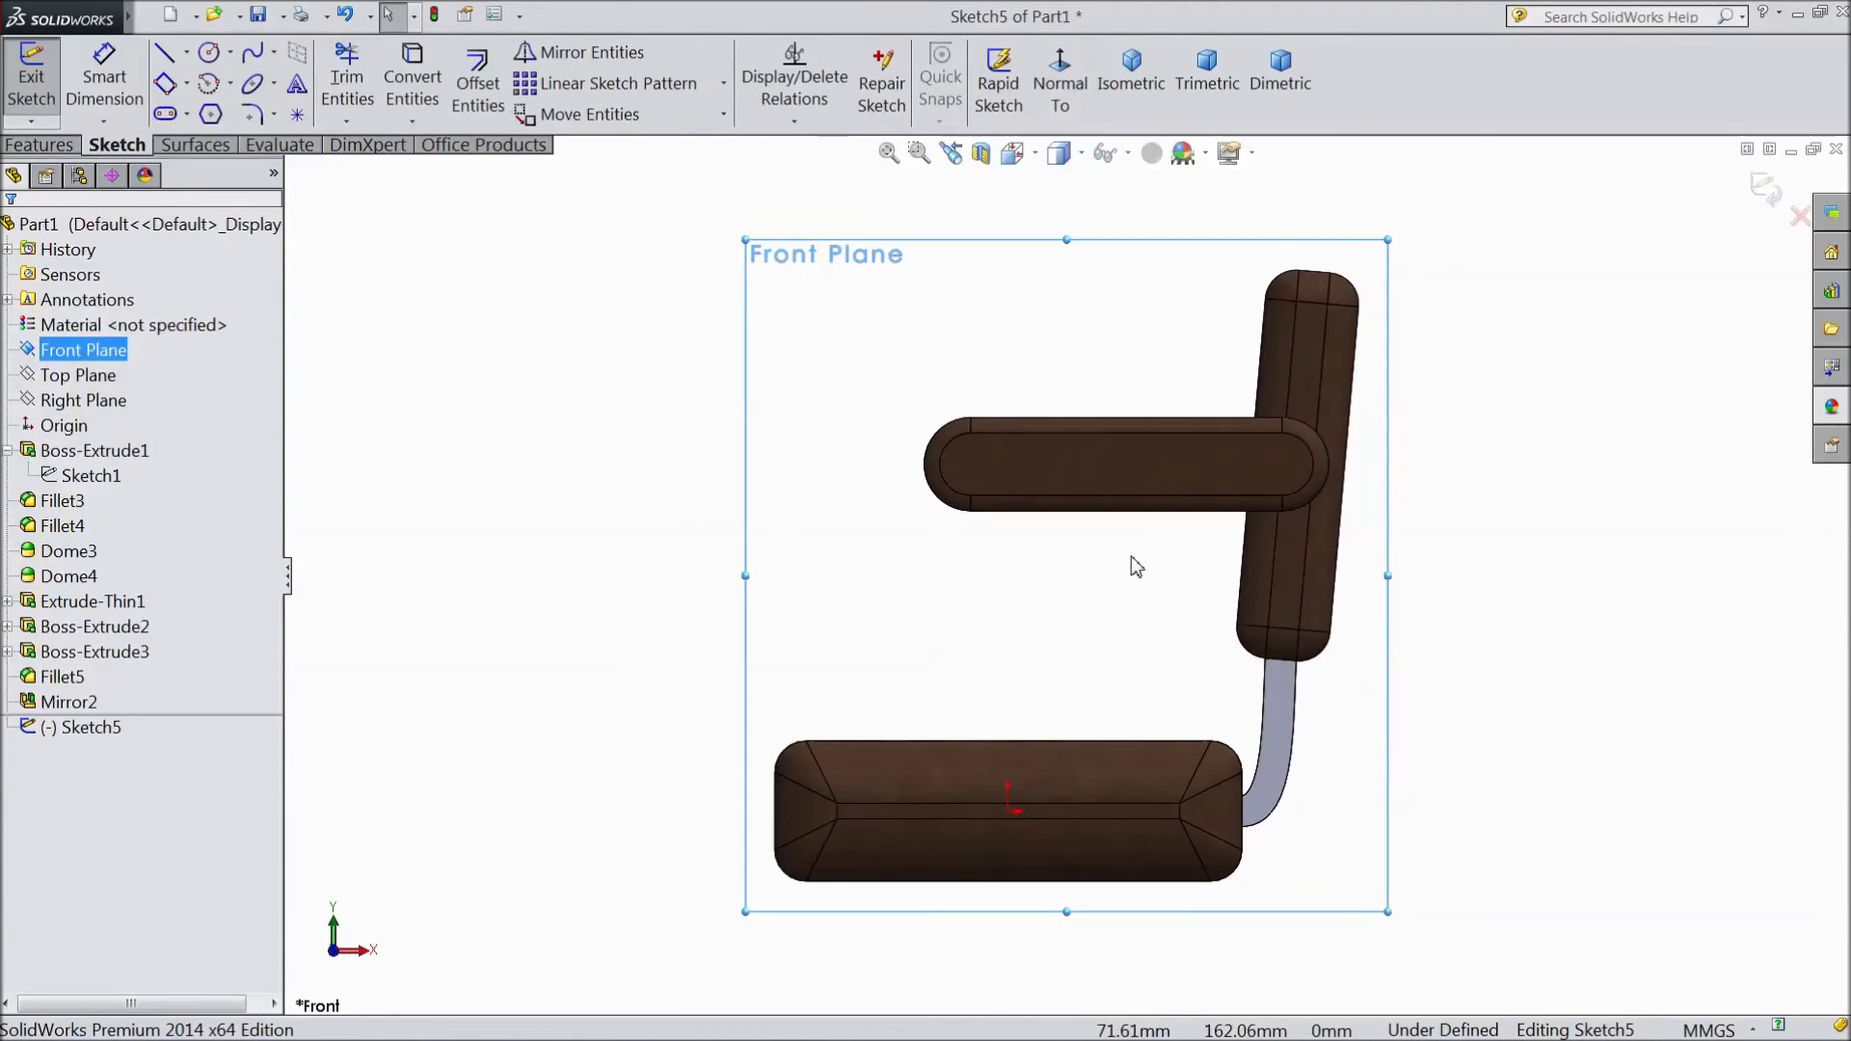
{"action": "scroll", "coordinate": [1126, 907], "scroll_direction": "down", "scroll_amount": 3}
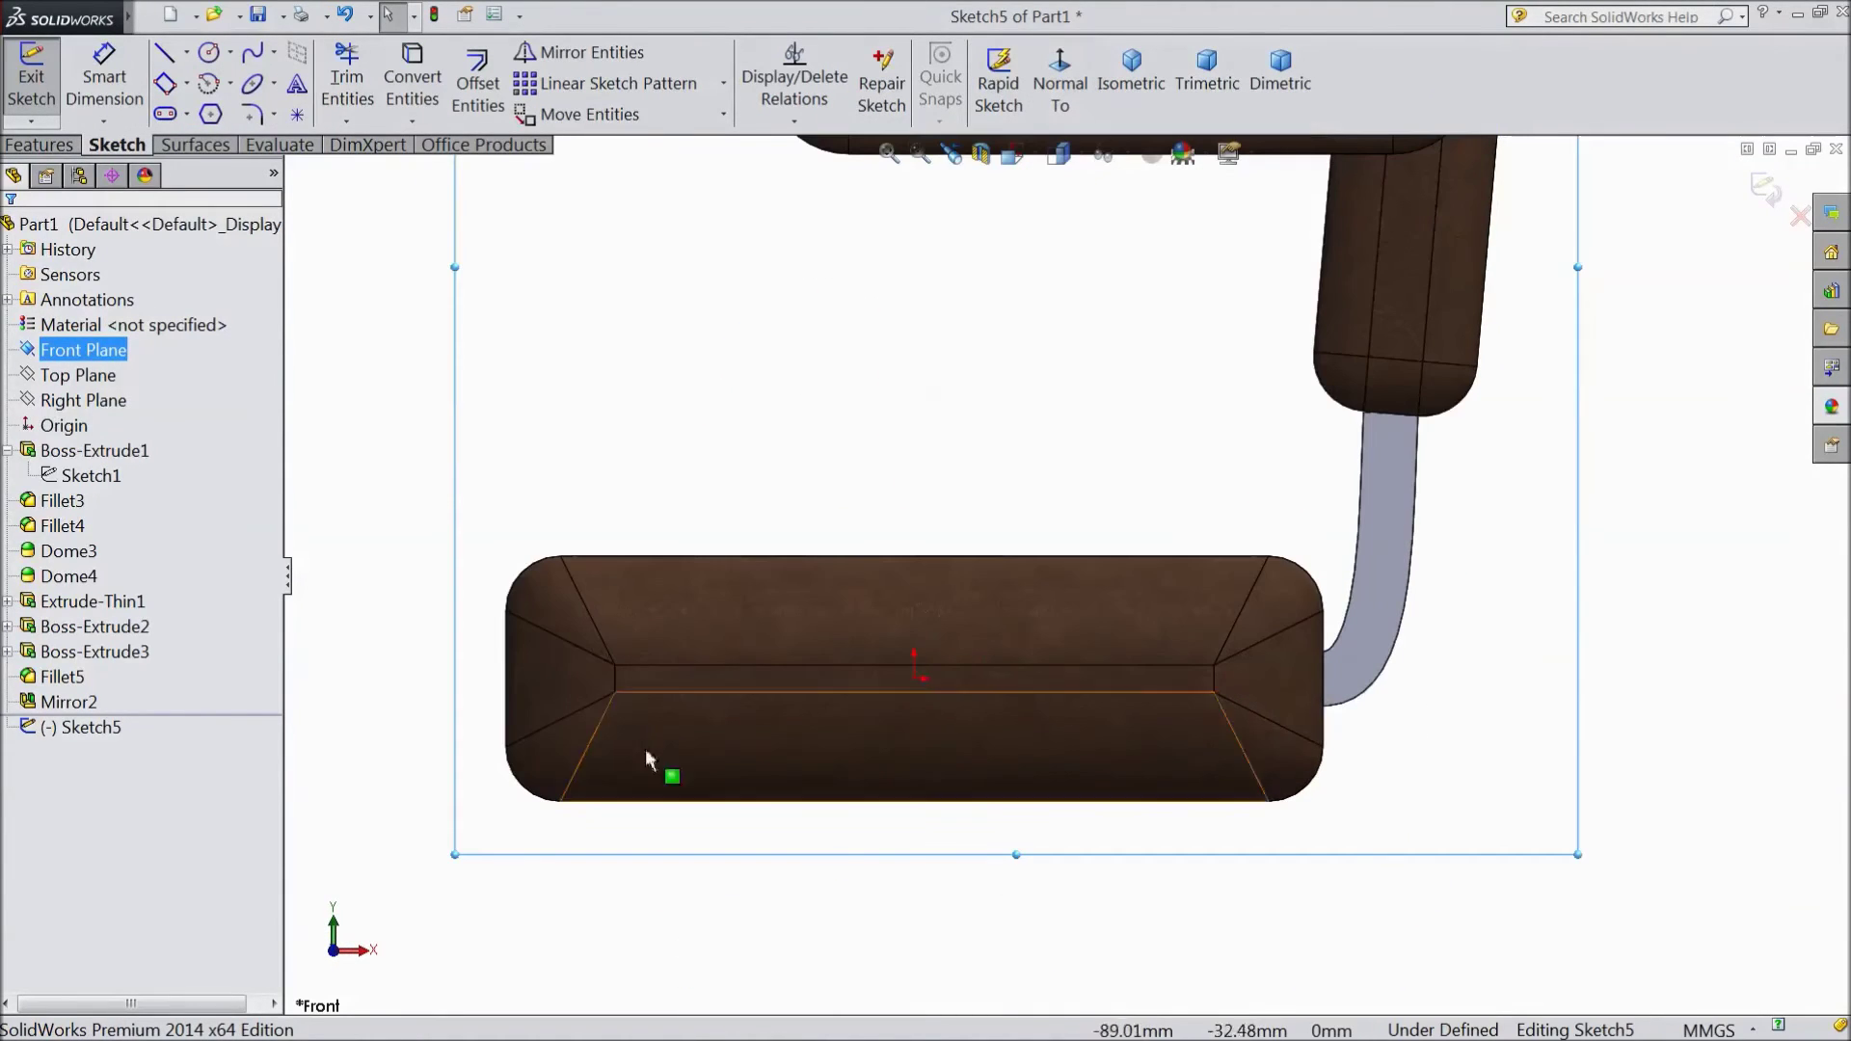
{"action": "left_click", "coordinate": [188, 85]}
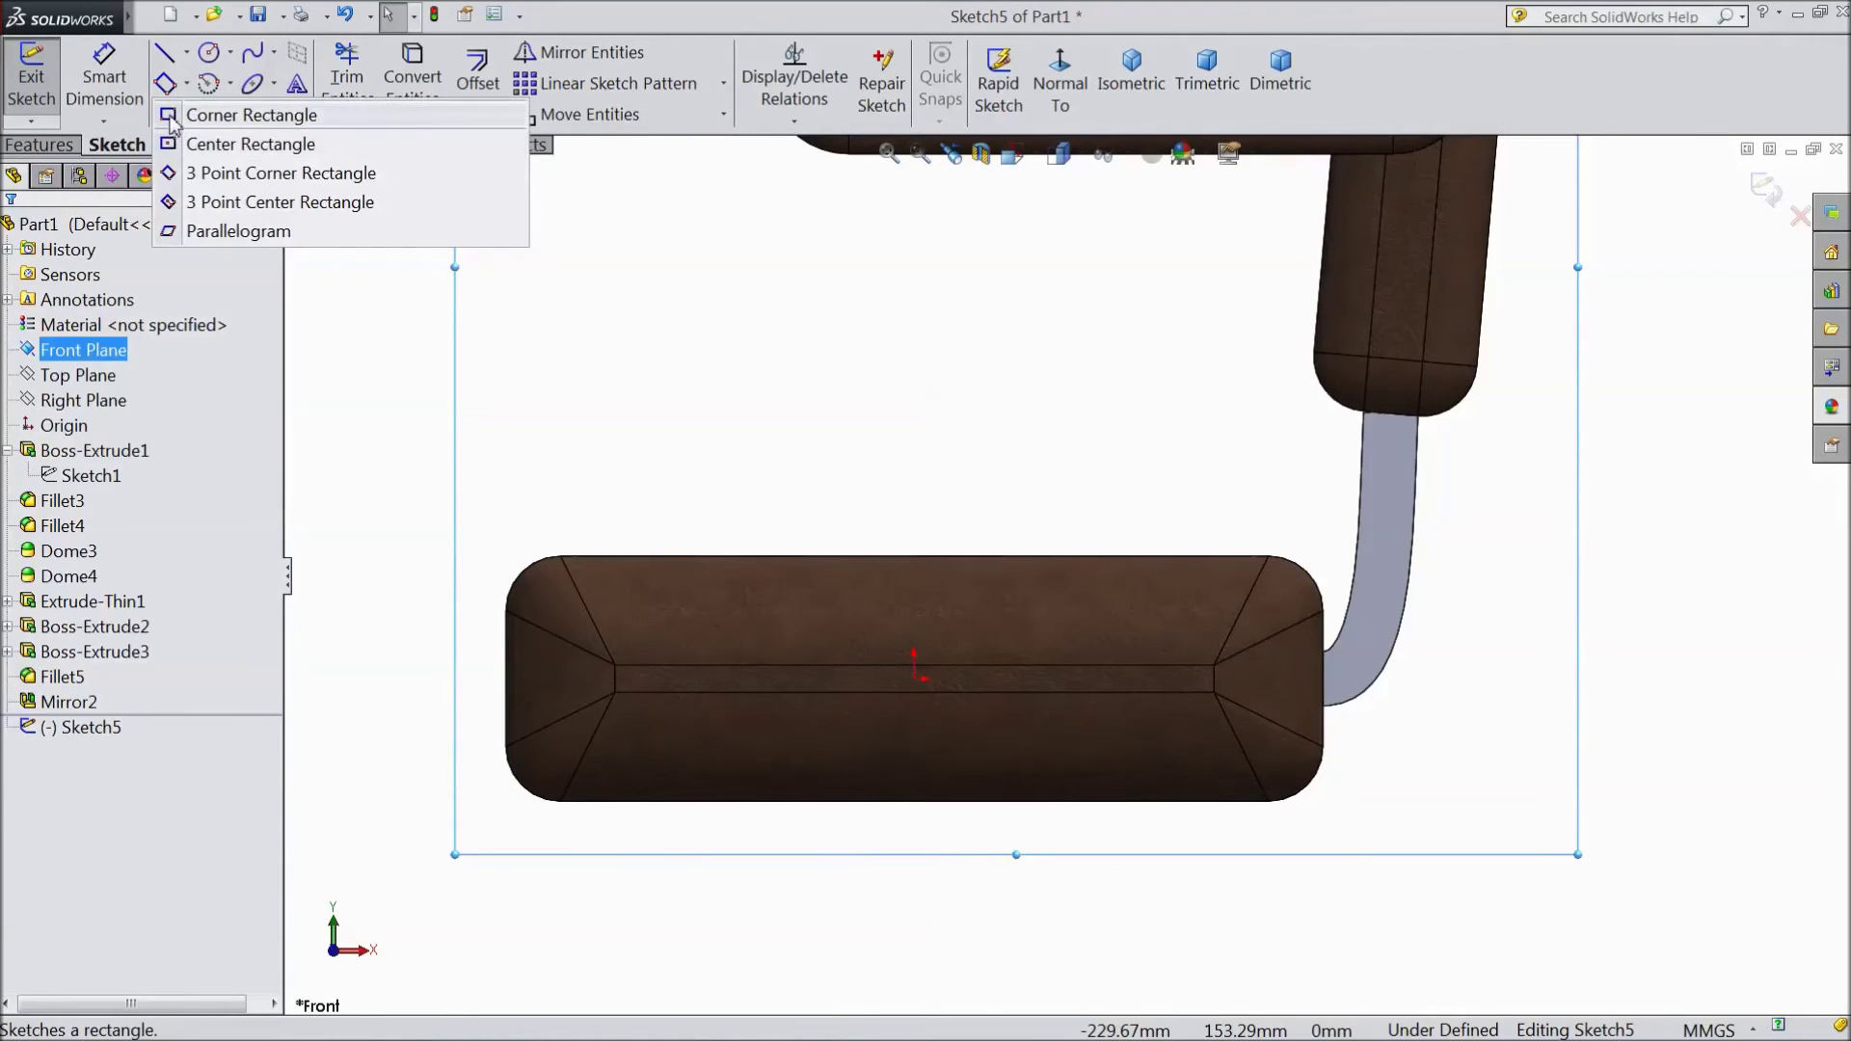
{"action": "left_click", "coordinate": [170, 117]}
{"action": "scroll", "coordinate": [913, 810], "scroll_direction": "up", "scroll_amount": 3}
{"action": "scroll", "coordinate": [1012, 702], "scroll_direction": "down", "scroll_amount": 3}
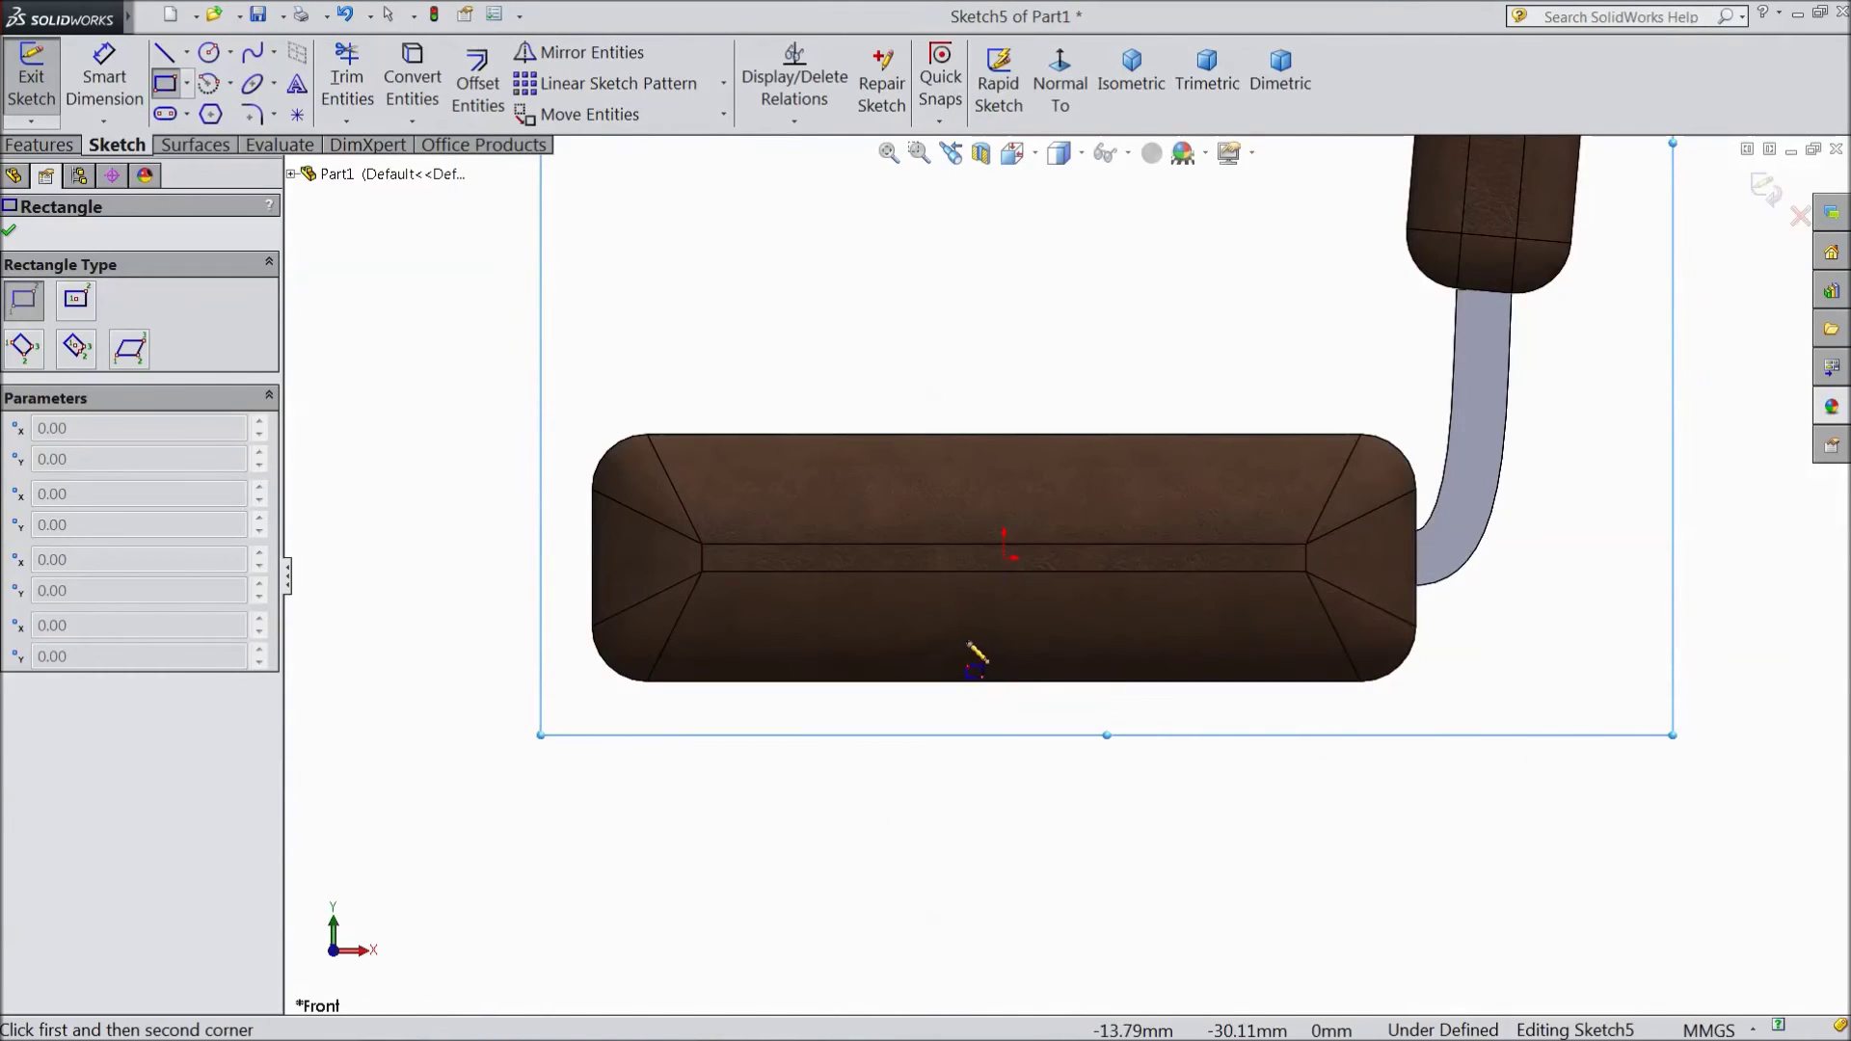
{"action": "left_click_drag", "start_coordinate": [1070, 633], "coordinate": [773, 871]}
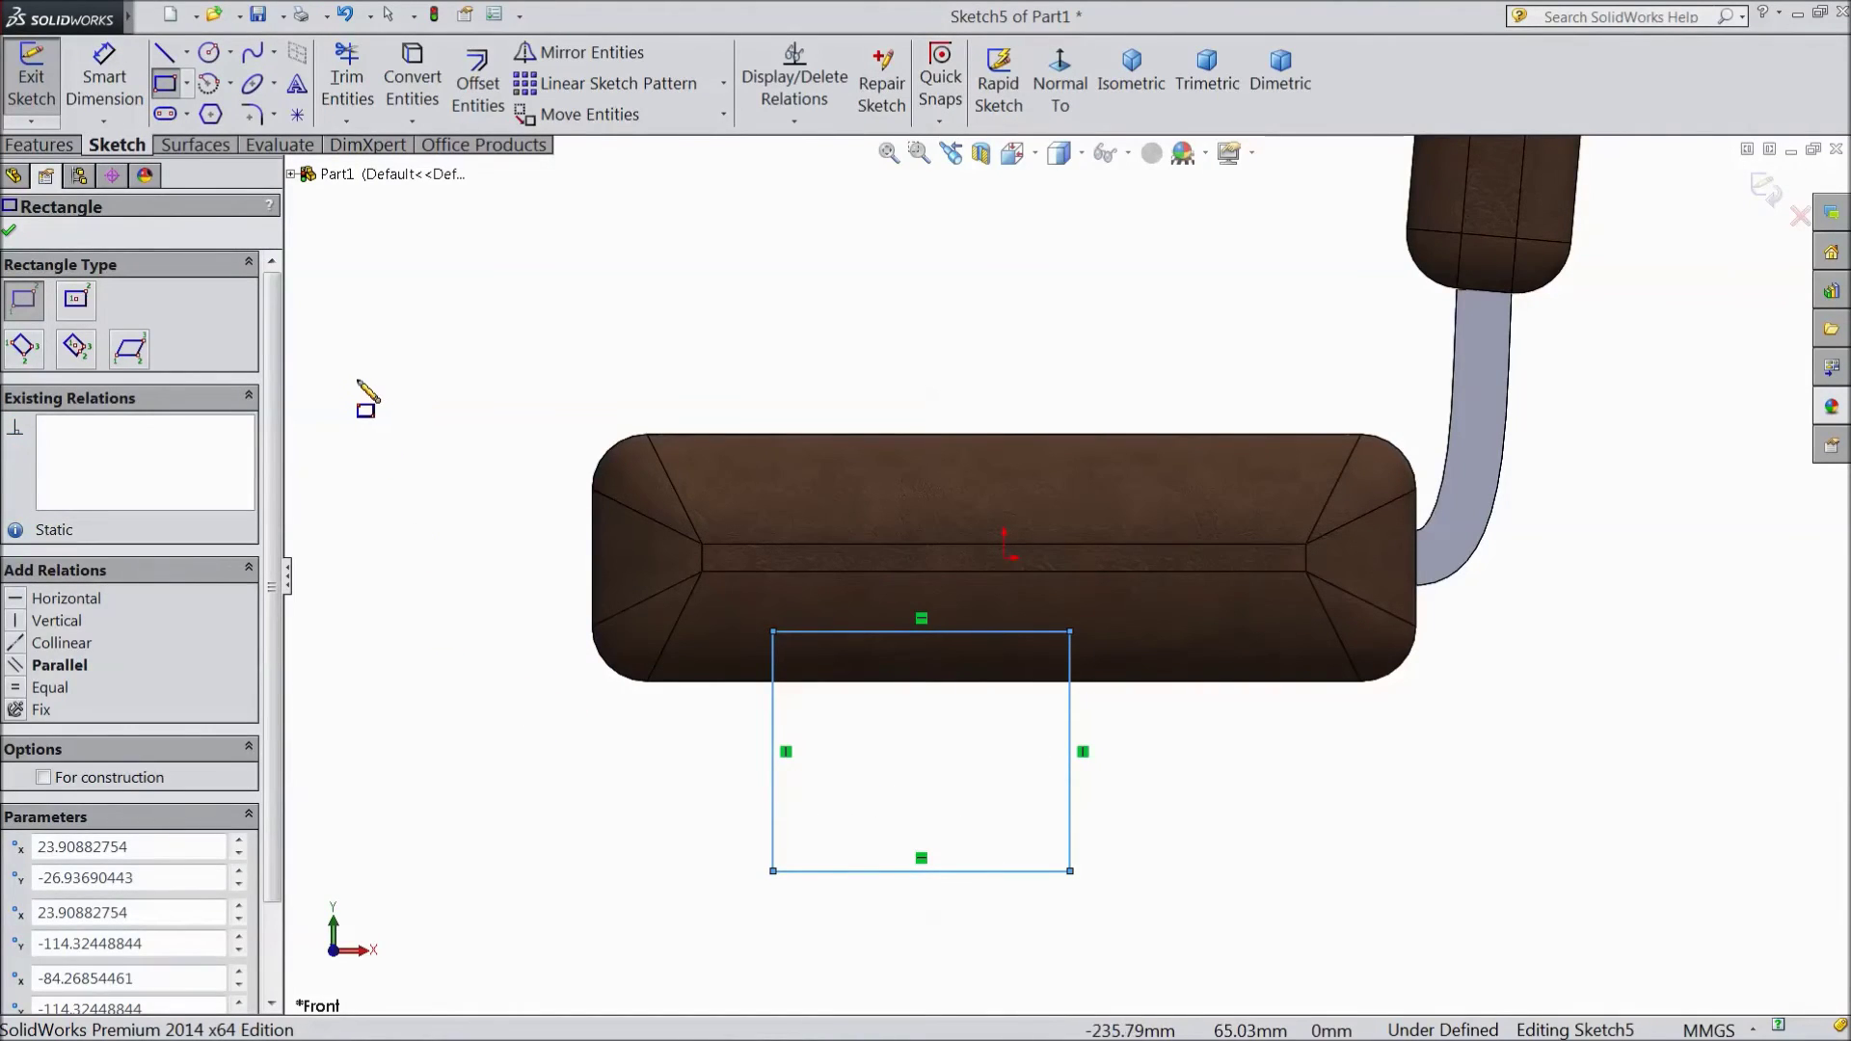
{"action": "key", "text": "Escape"}
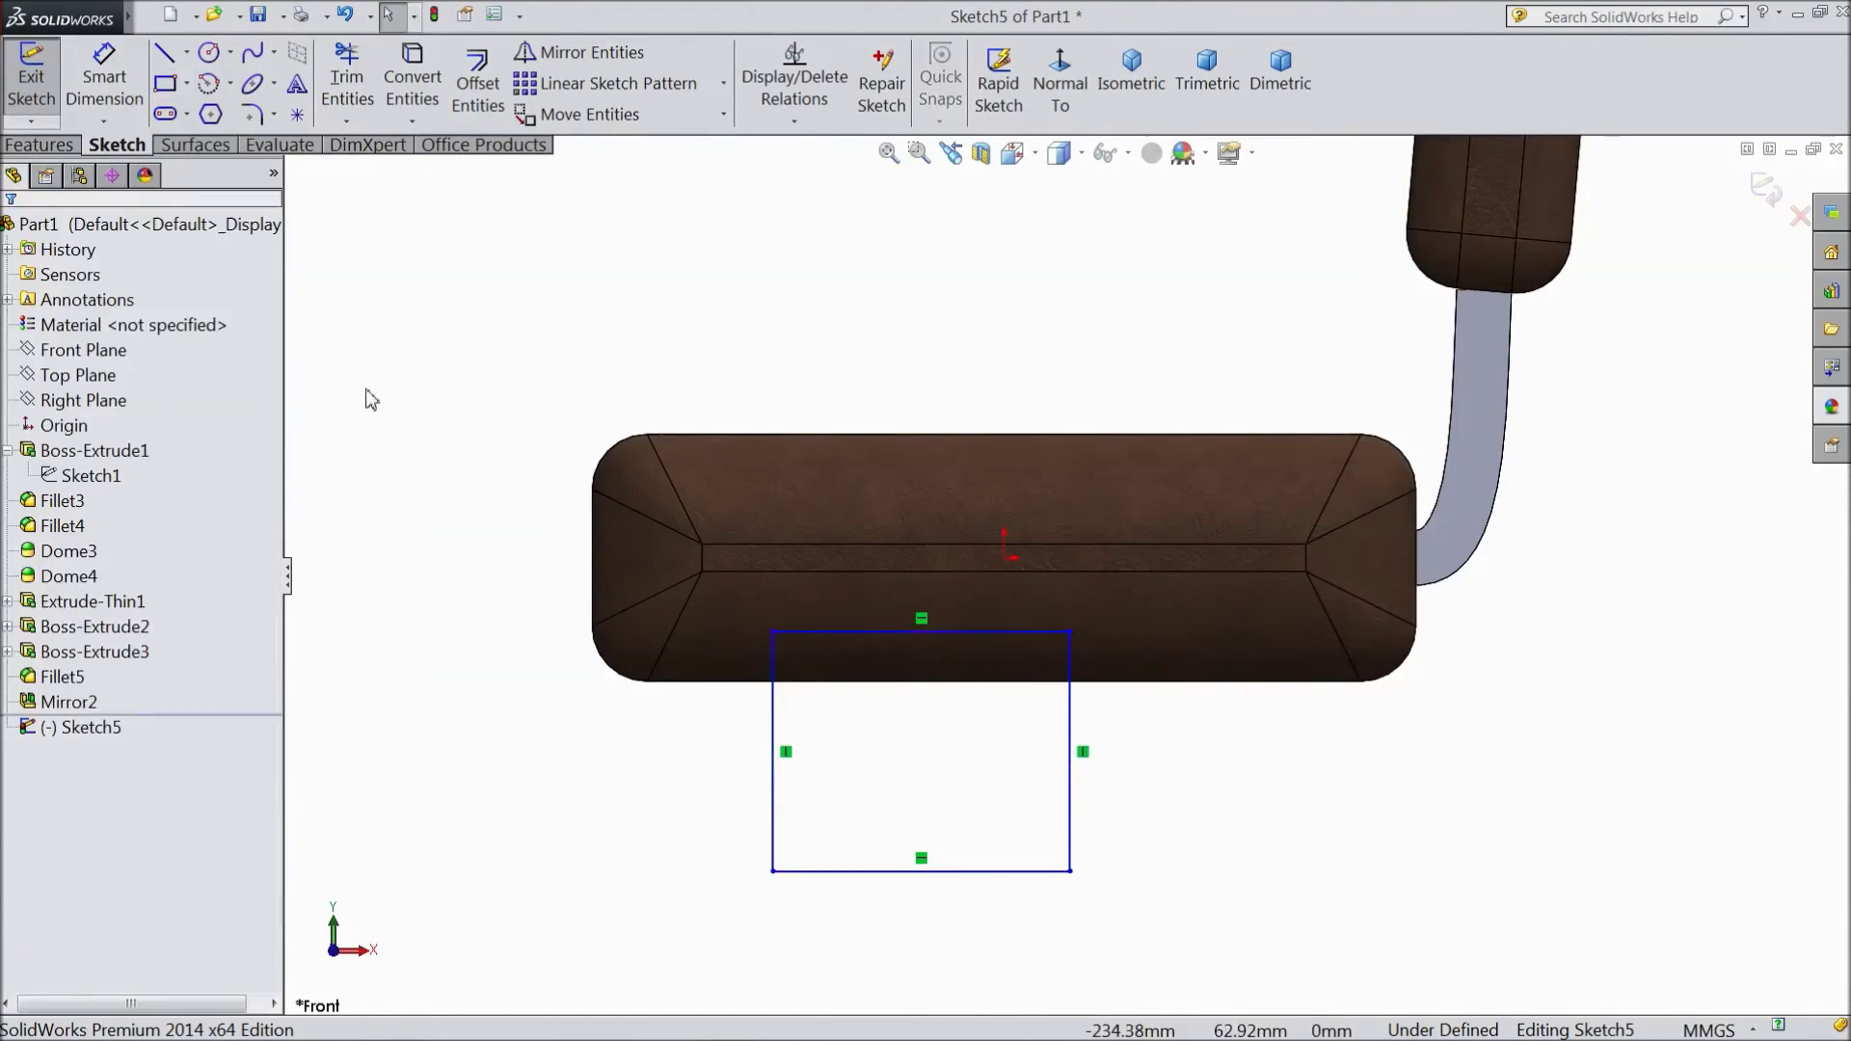
{"action": "left_click", "coordinate": [1072, 810]}
Step: Make the right and bottom edges equal and dimension the left edge to 120 mm
{"action": "left_click", "coordinate": [1054, 872], "text": "ctrl"}
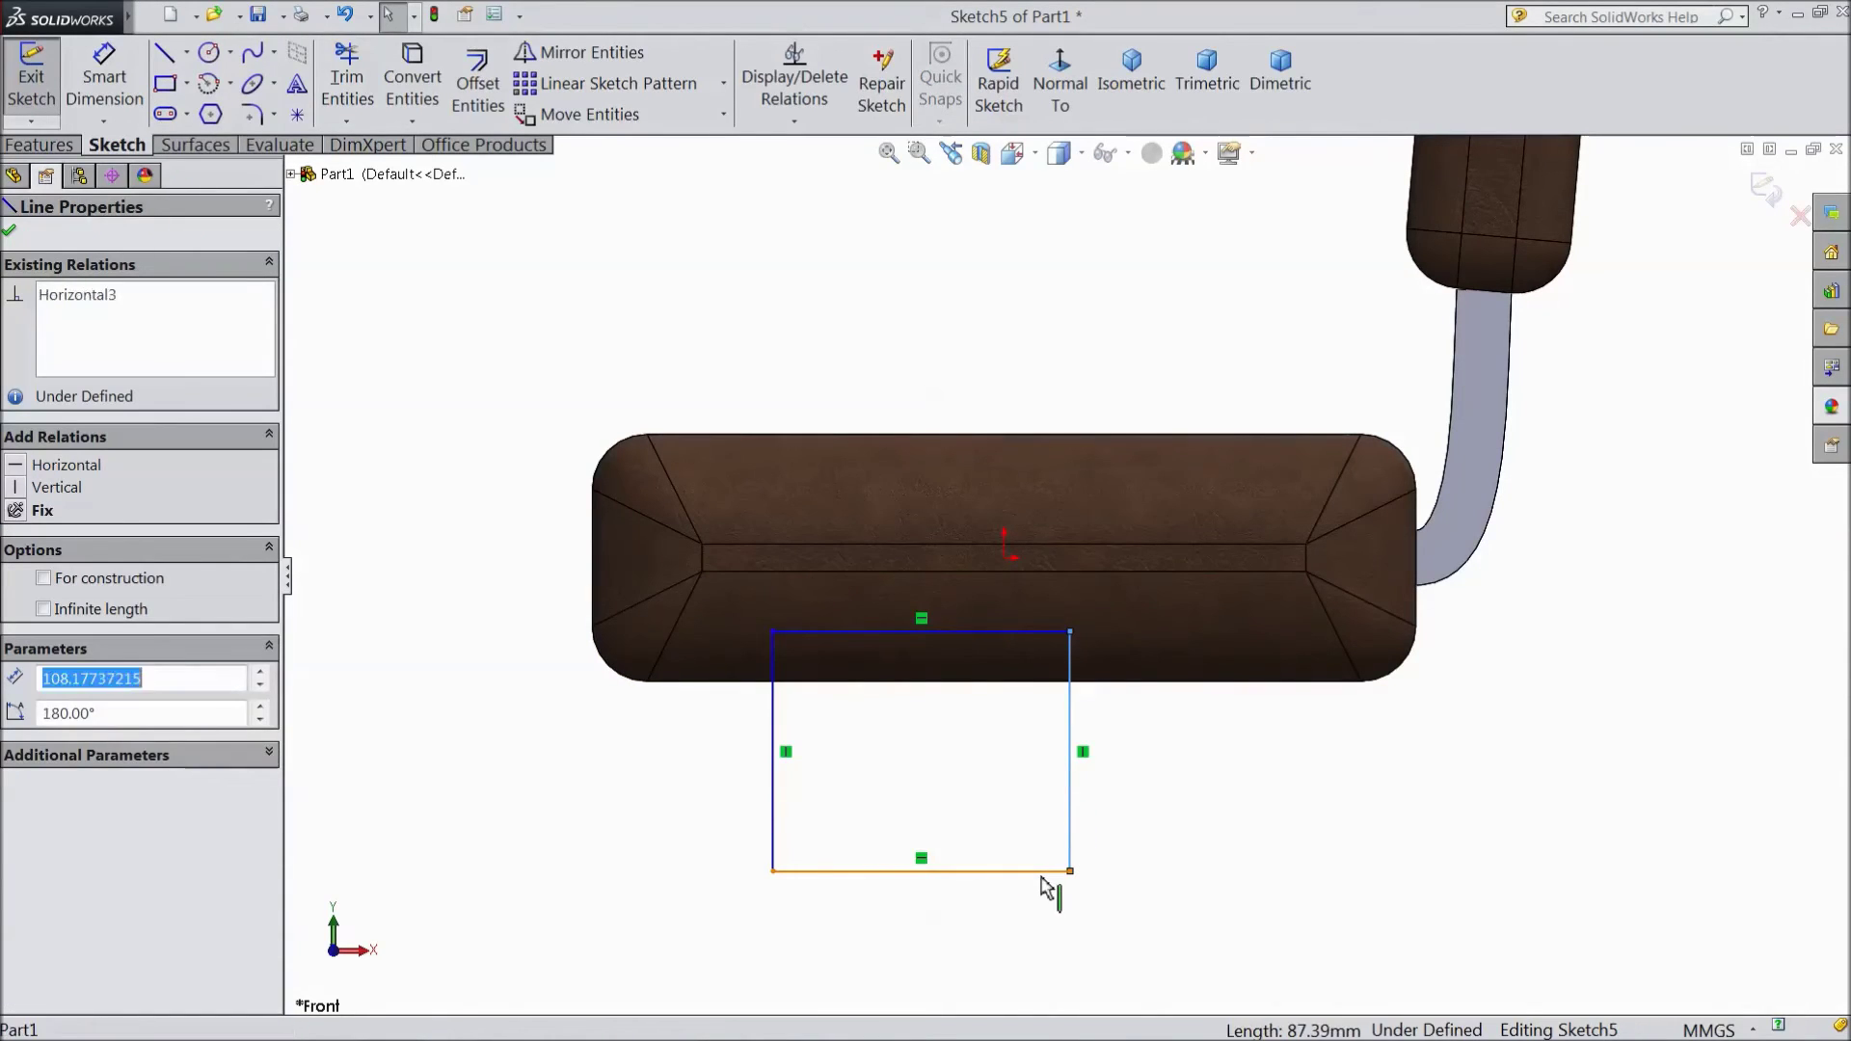
{"action": "key", "text": "alt+q"}
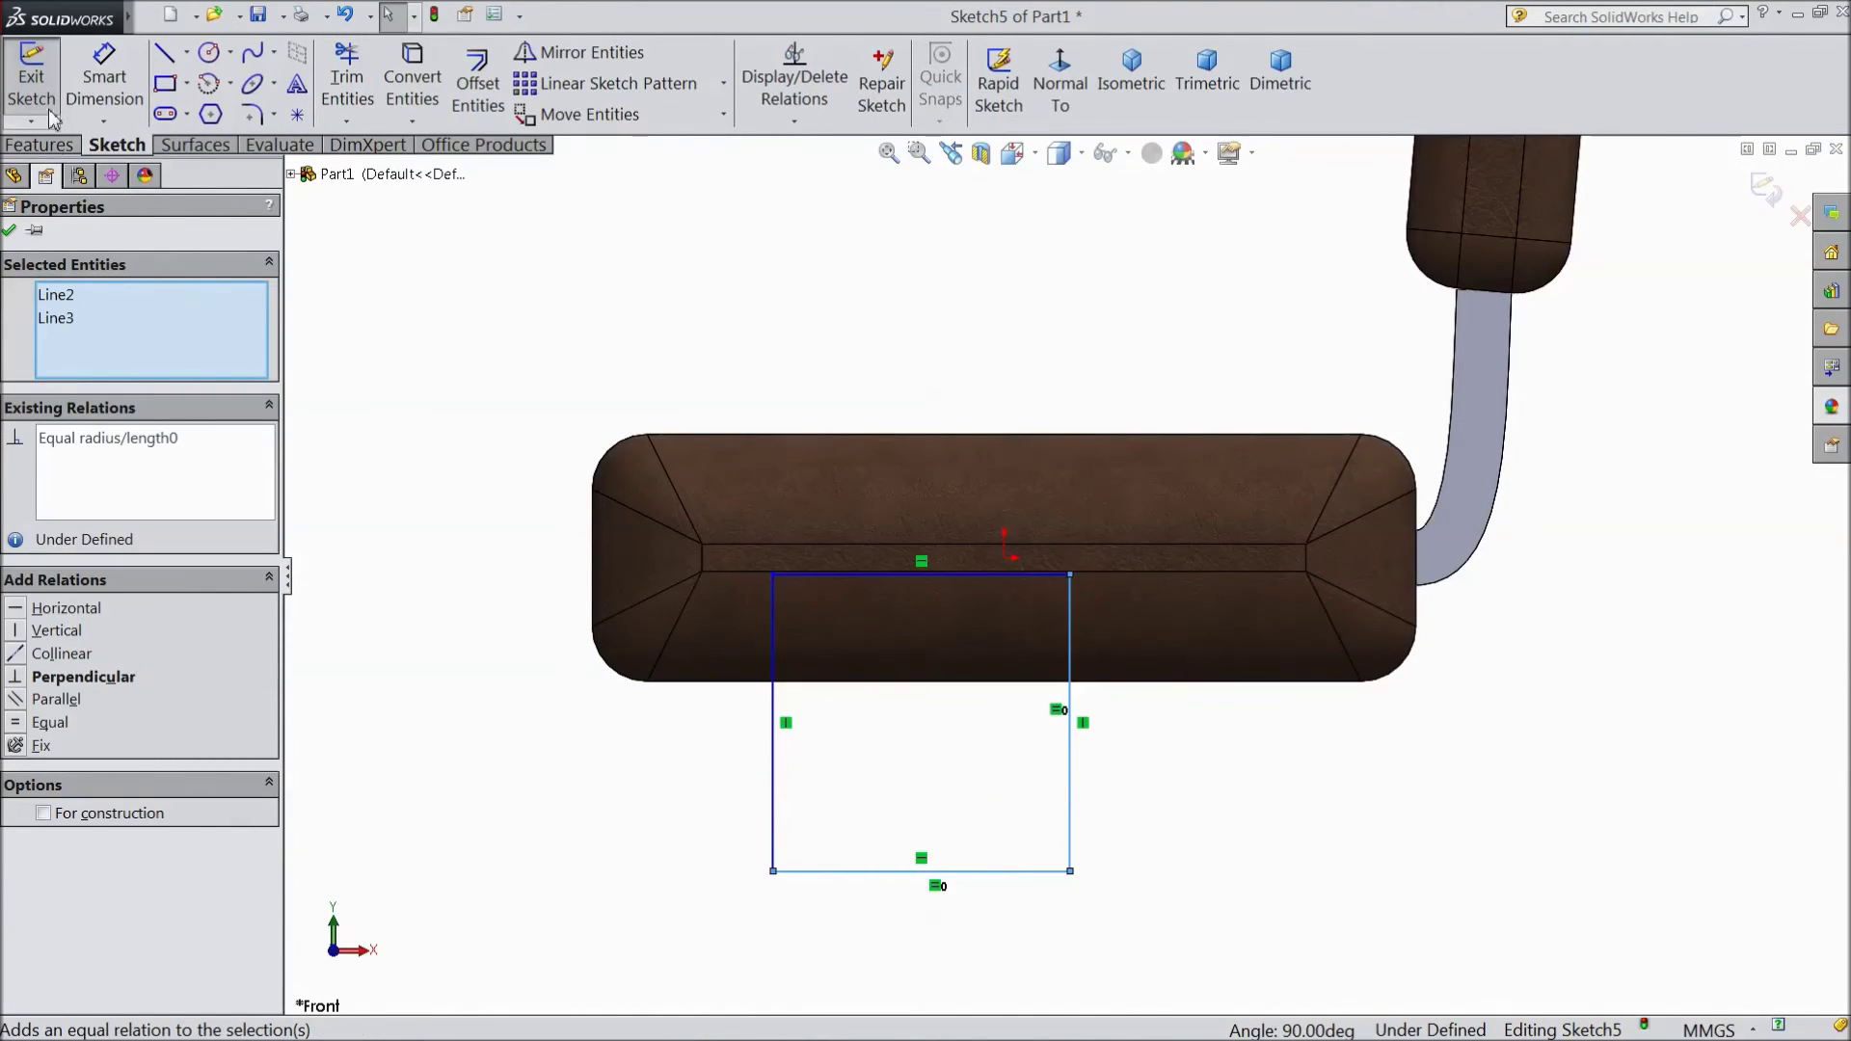
{"action": "left_click", "coordinate": [104, 77]}
{"action": "left_click", "coordinate": [774, 806]}
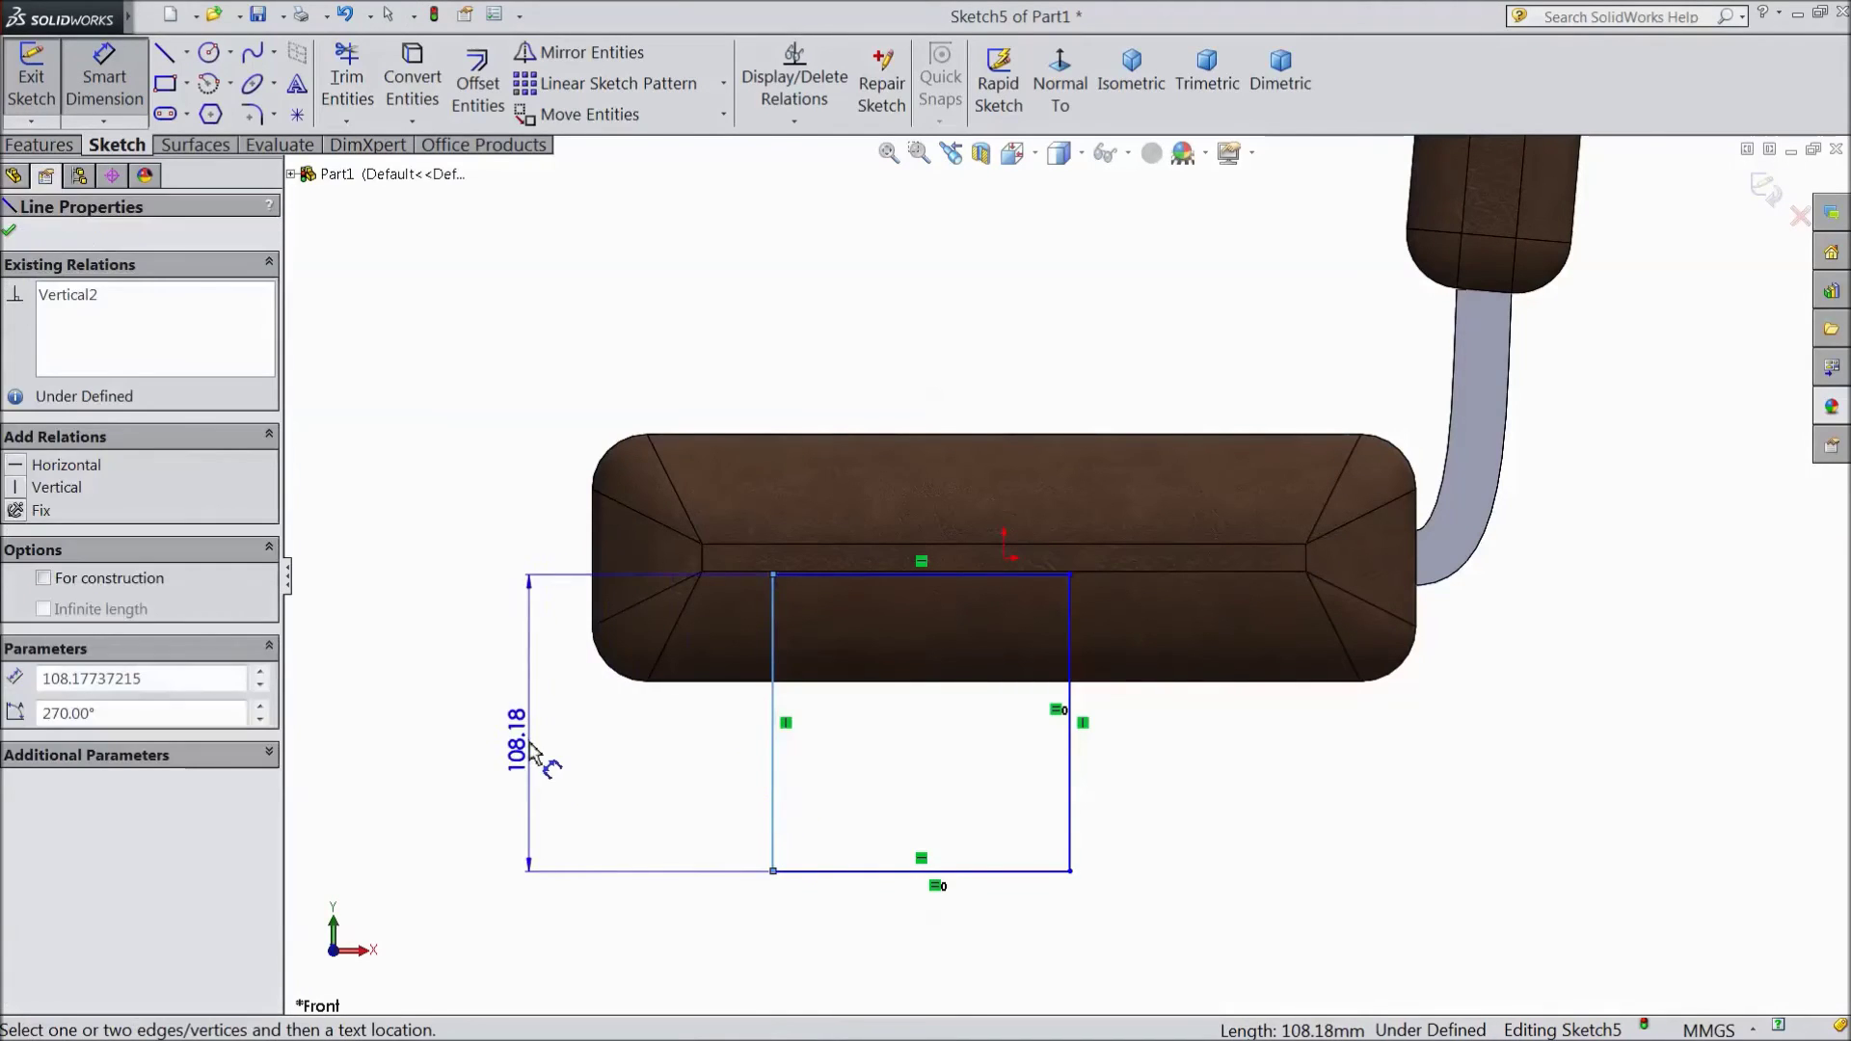
{"action": "left_click", "coordinate": [535, 757]}
{"action": "type", "text": "120"}
{"action": "key", "text": "Return"}
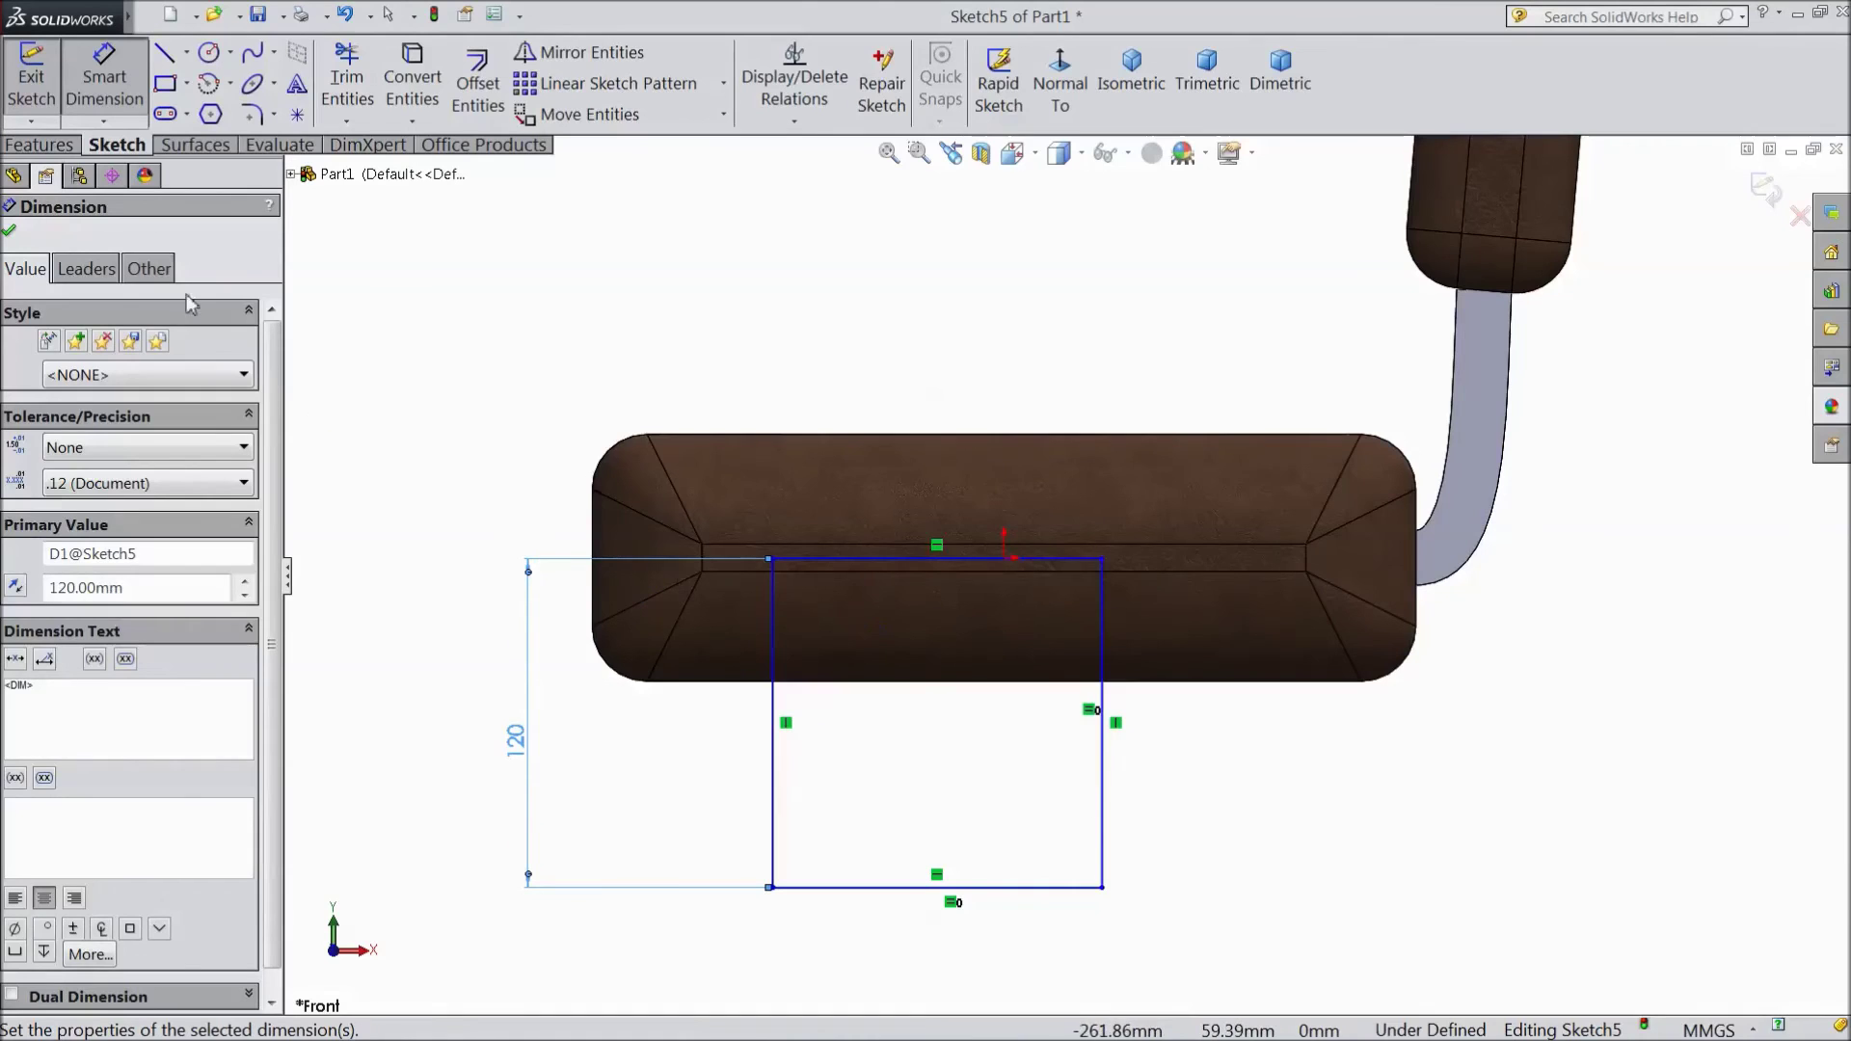
{"action": "left_click", "coordinate": [12, 234]}
{"action": "key", "text": "Escape"}
Step: Dimension the rectangle's top edge 30 mm from the origin
{"action": "scroll", "coordinate": [964, 578], "scroll_direction": "down", "scroll_amount": 8}
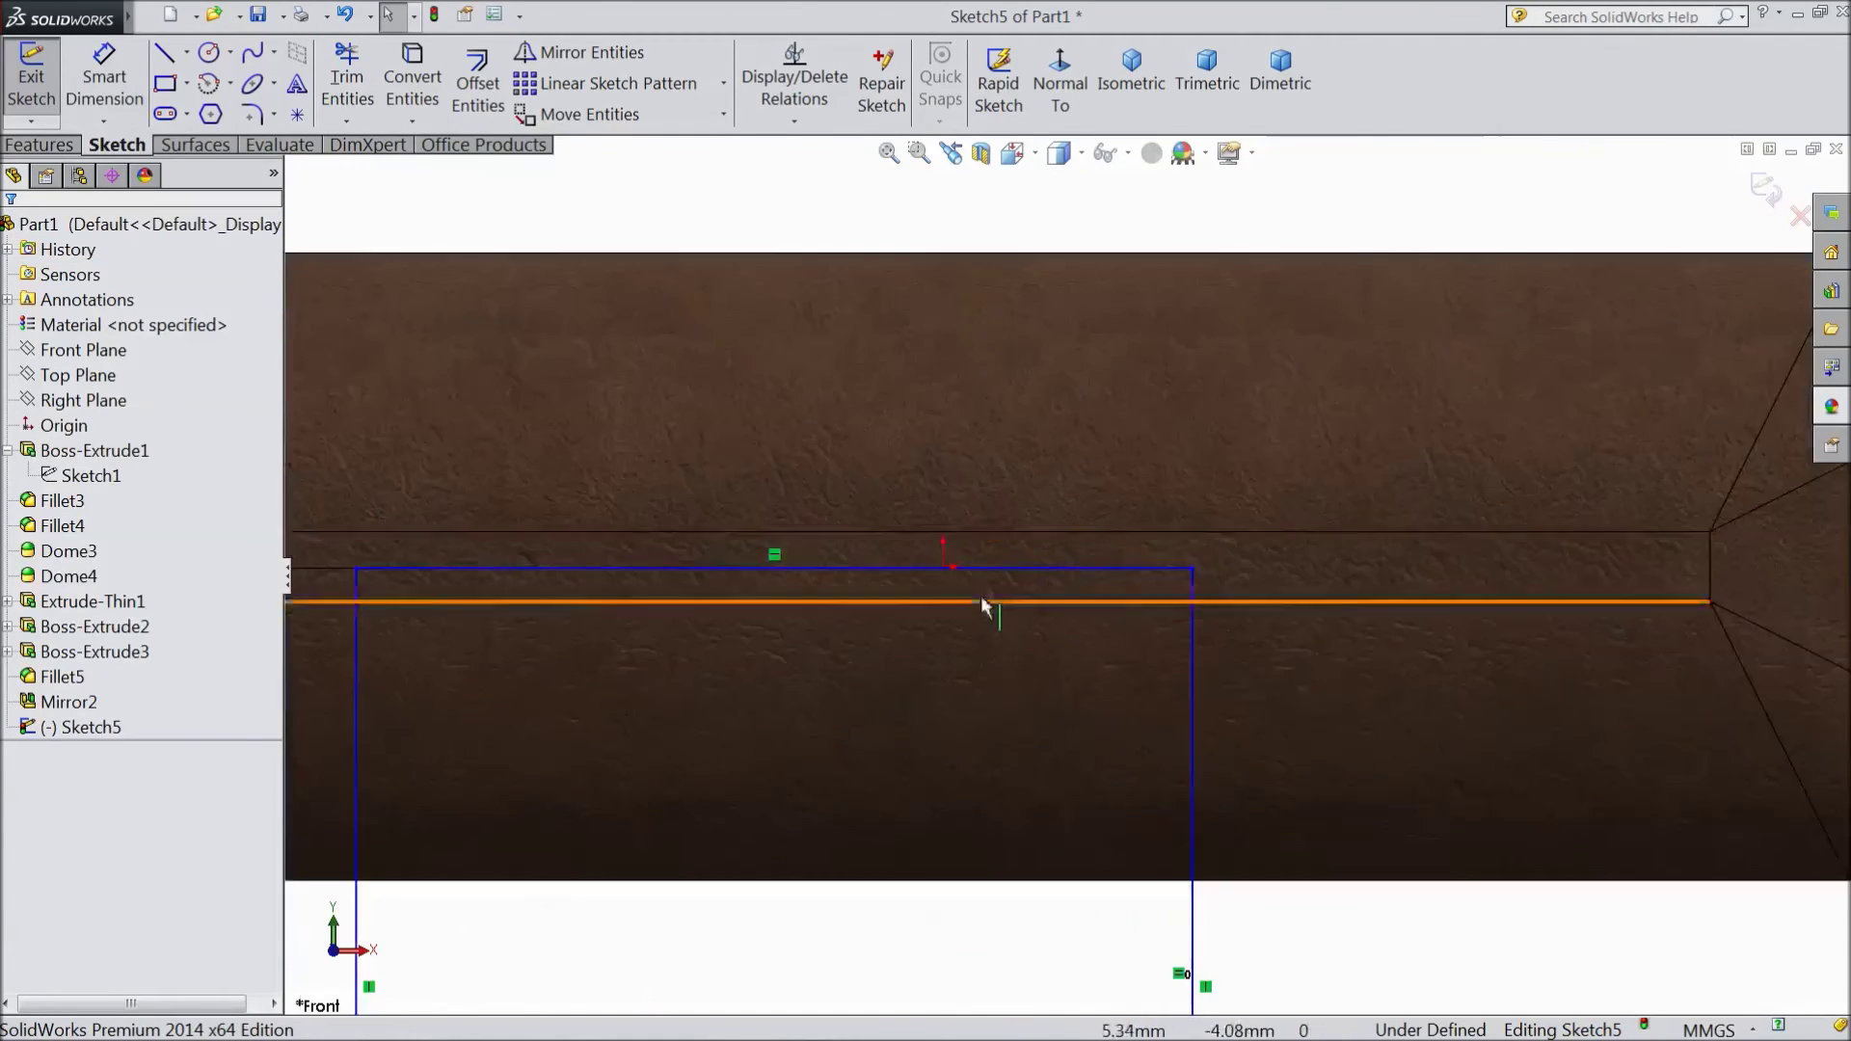
{"action": "left_click", "coordinate": [962, 581]}
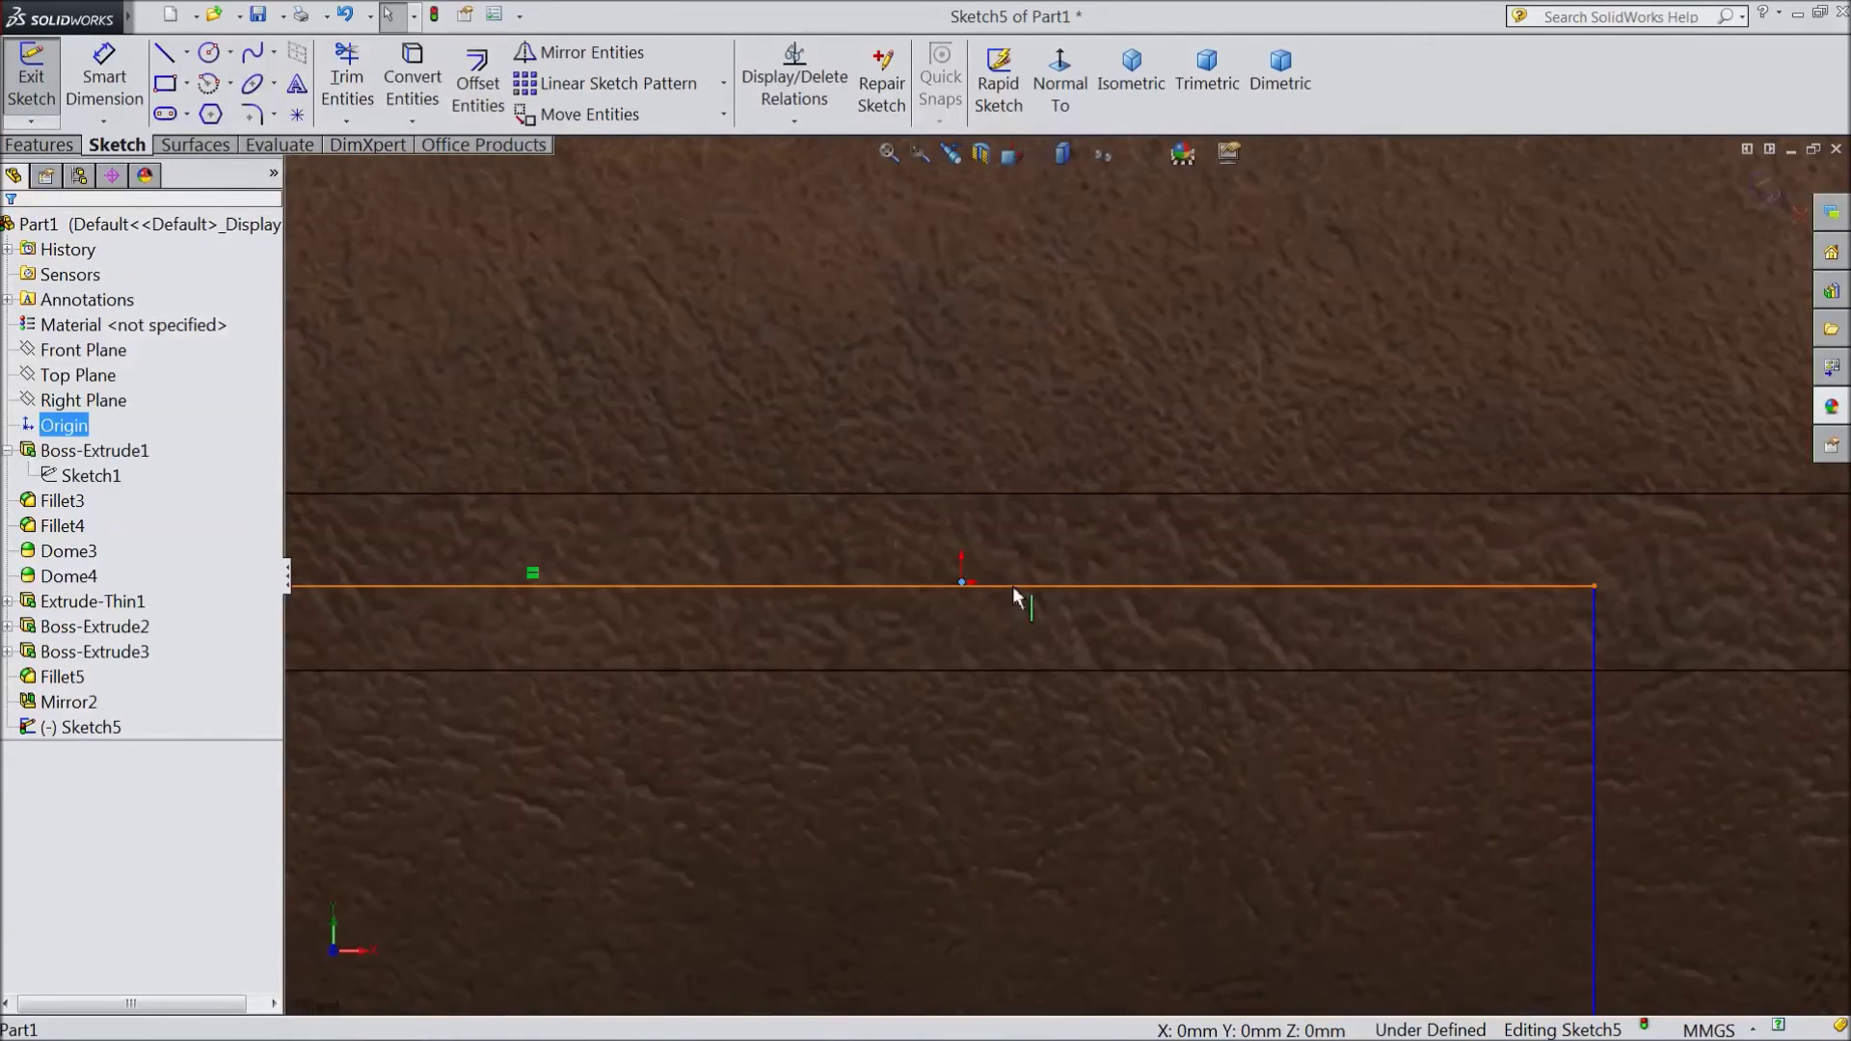
{"action": "left_click", "coordinate": [104, 82]}
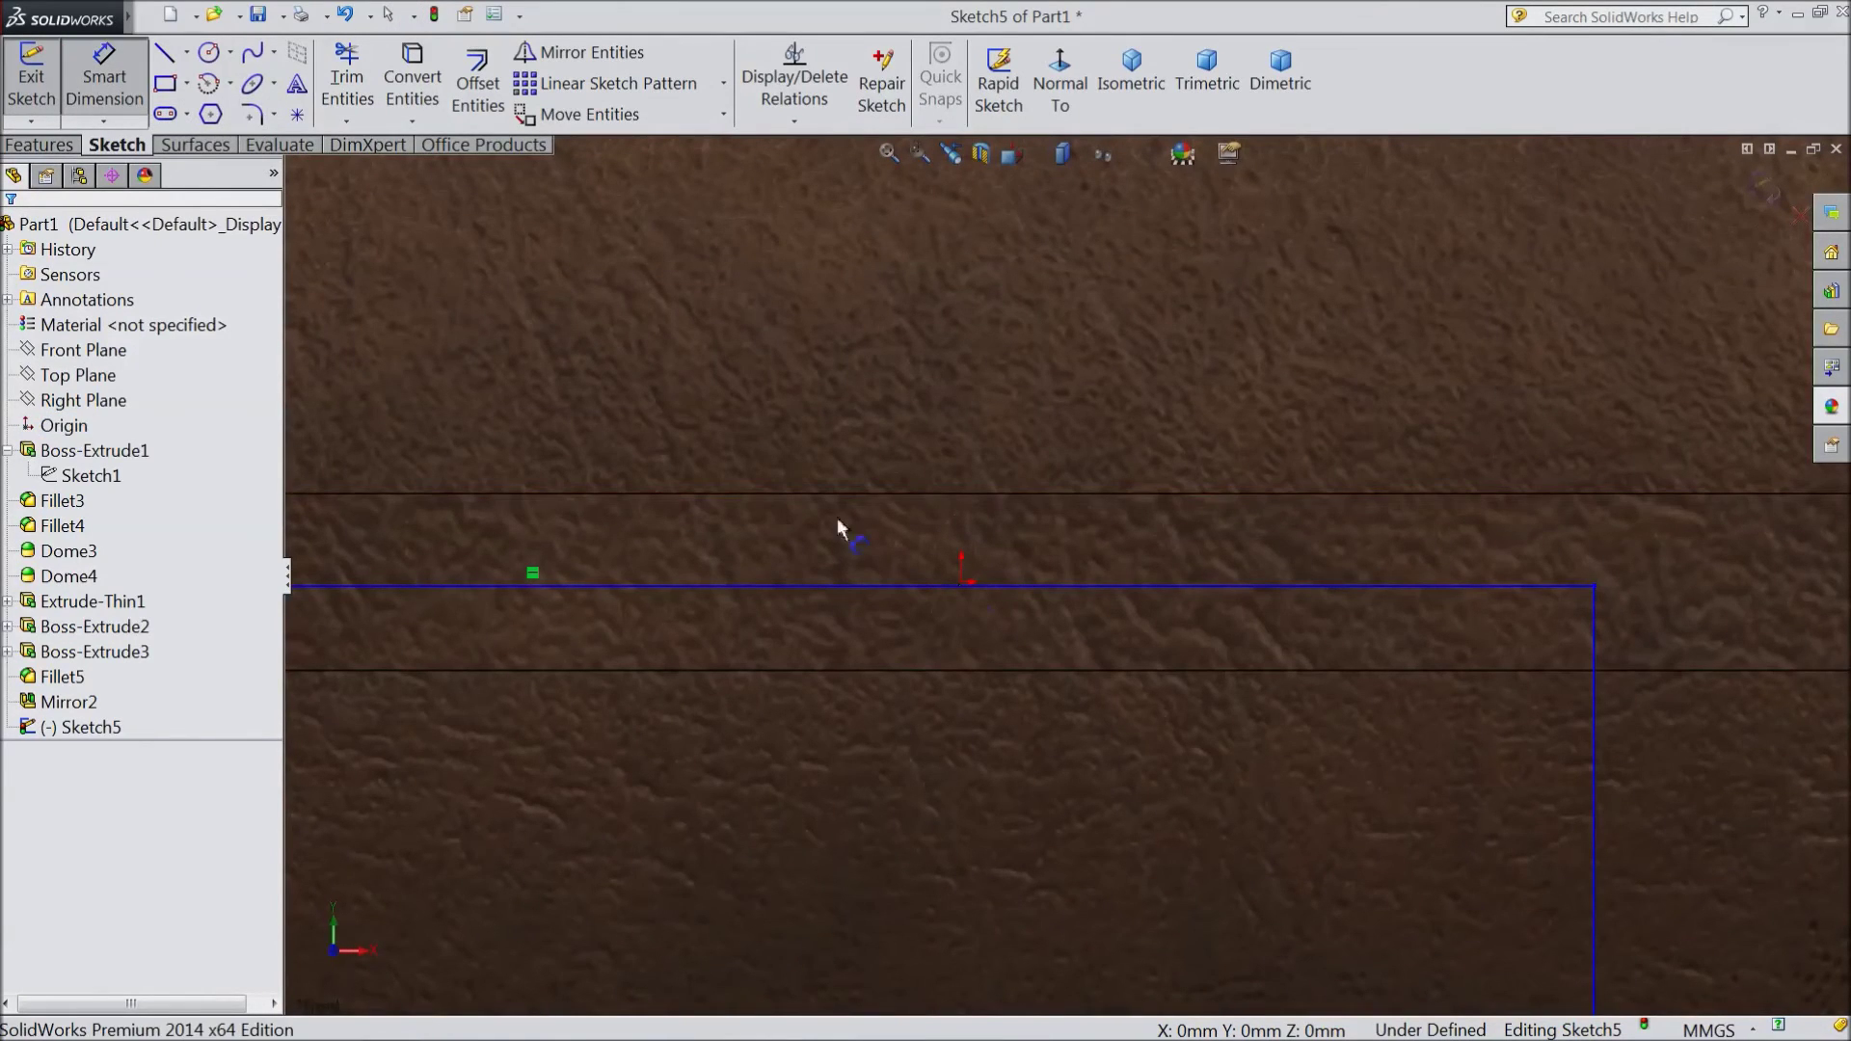
{"action": "left_click", "coordinate": [963, 581]}
{"action": "left_click", "coordinate": [1012, 585]}
{"action": "scroll", "coordinate": [1062, 582], "scroll_direction": "up", "scroll_amount": 6}
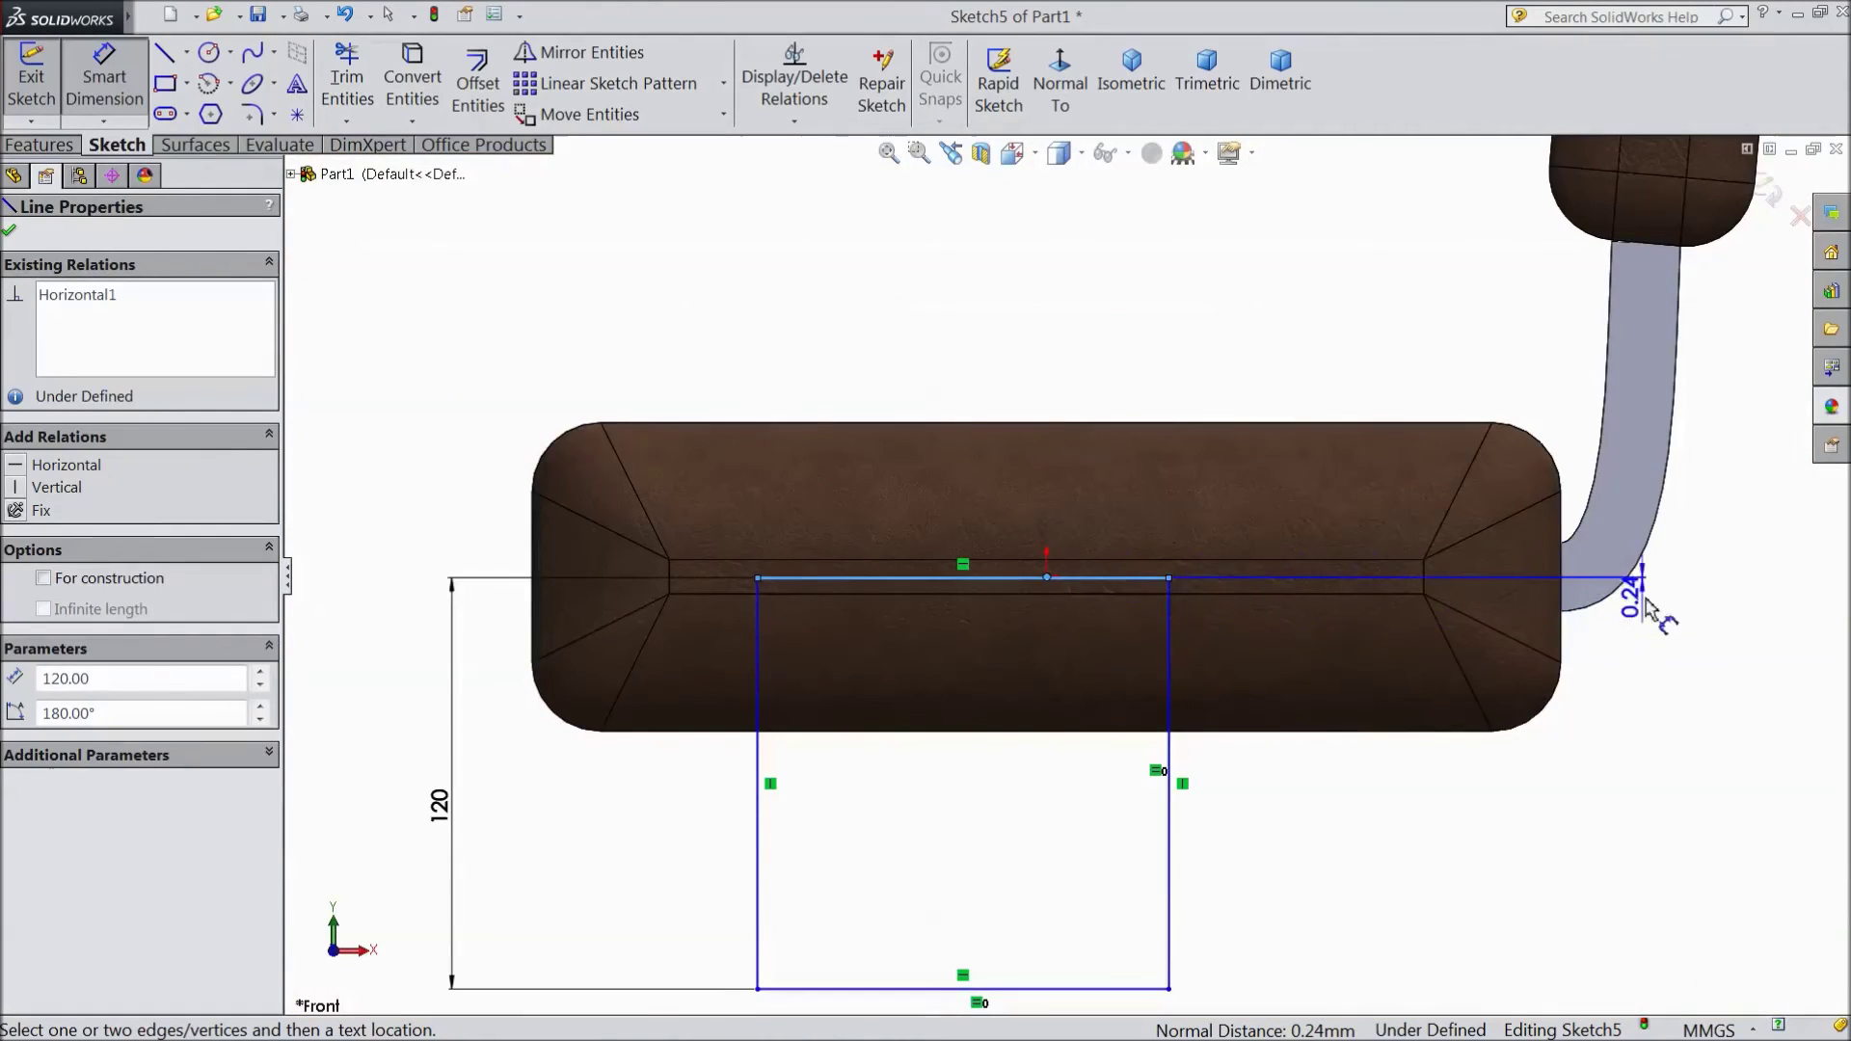
{"action": "left_click", "coordinate": [1682, 612]}
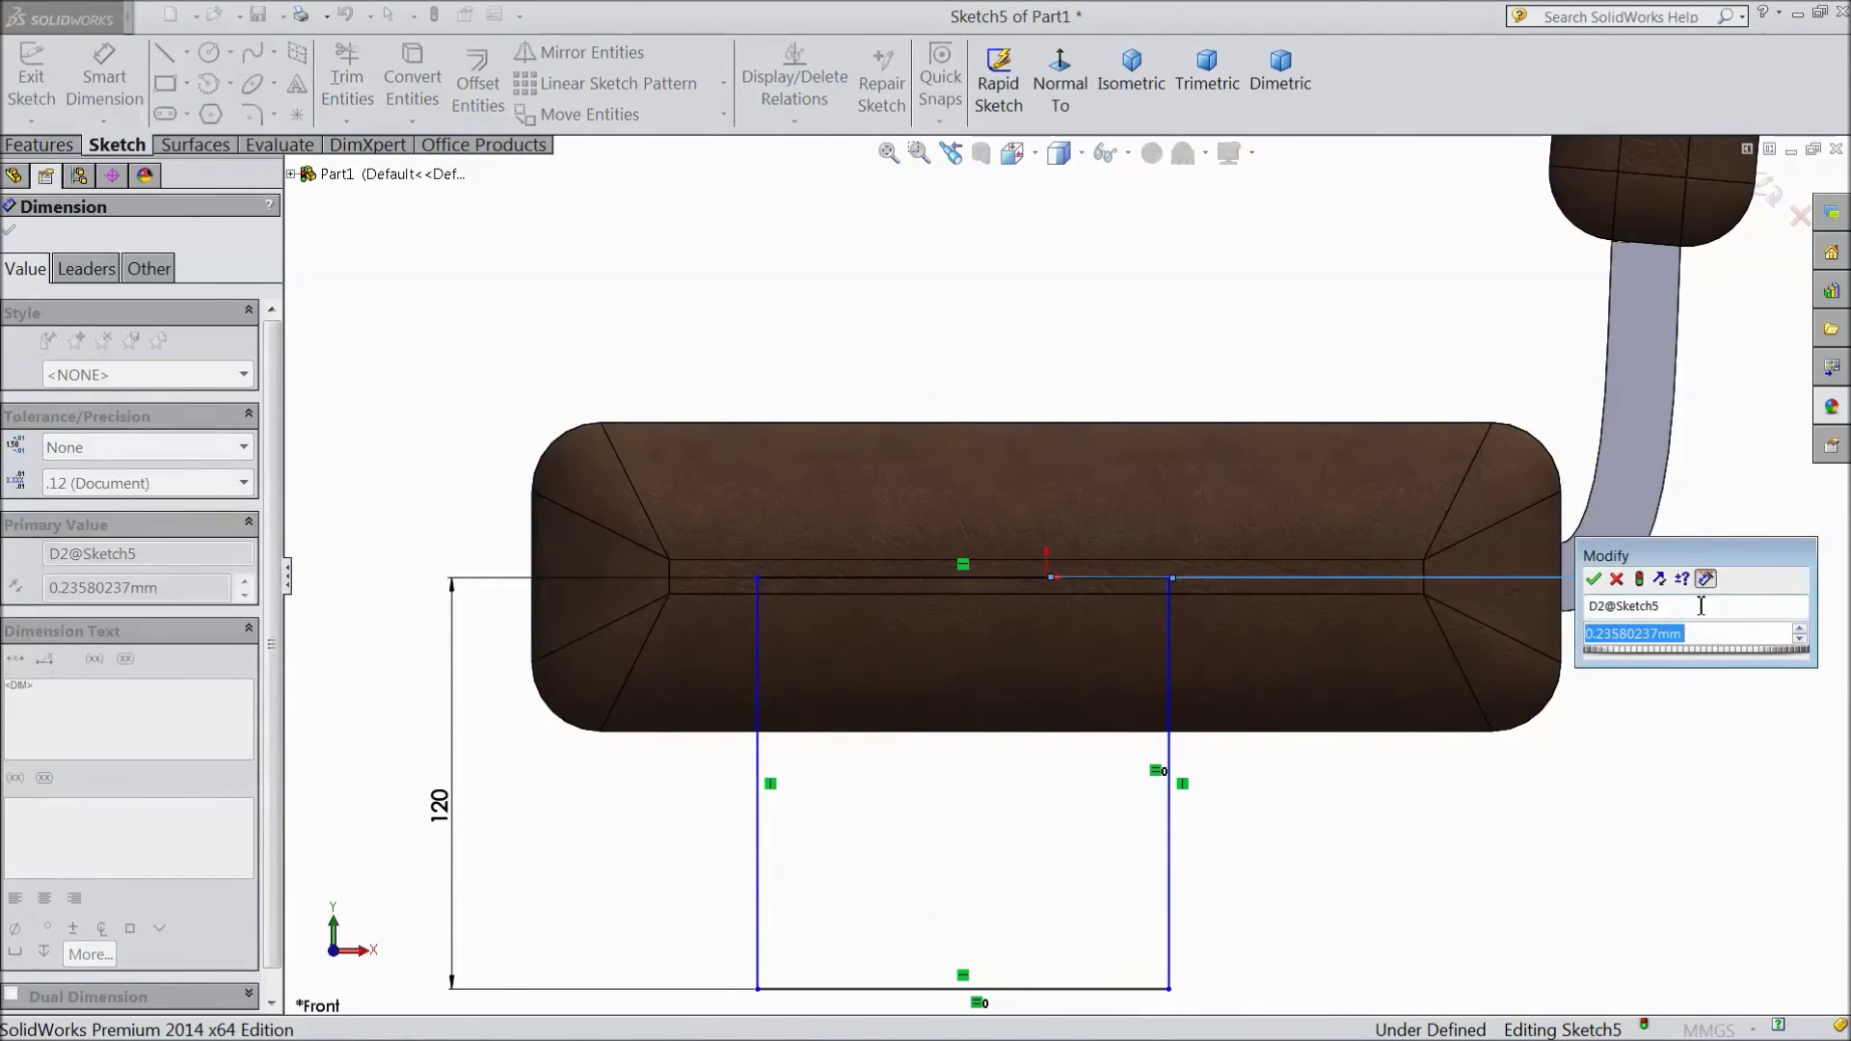
{"action": "type", "text": "30"}
{"action": "left_click", "coordinate": [1594, 579]}
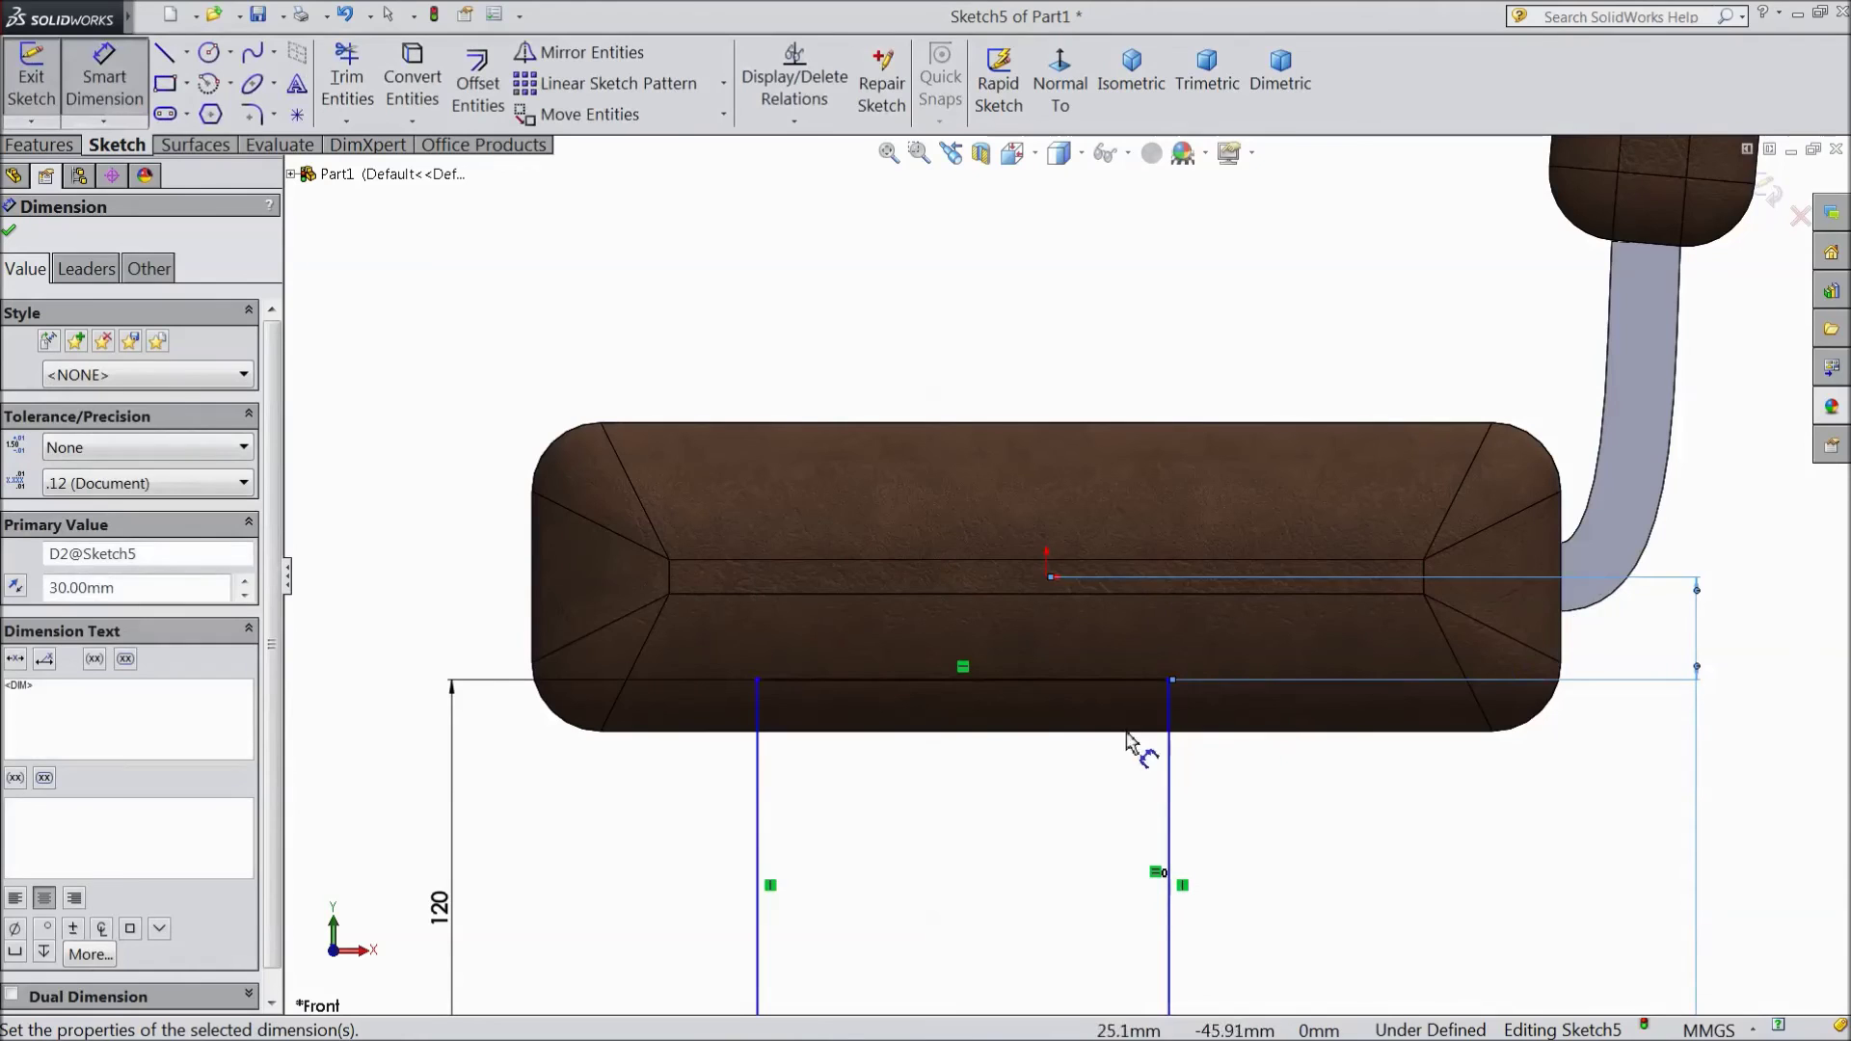
Step: Place the rectangle's top-right corner 30 mm horizontally from the origin
{"action": "left_click", "coordinate": [1048, 577]}
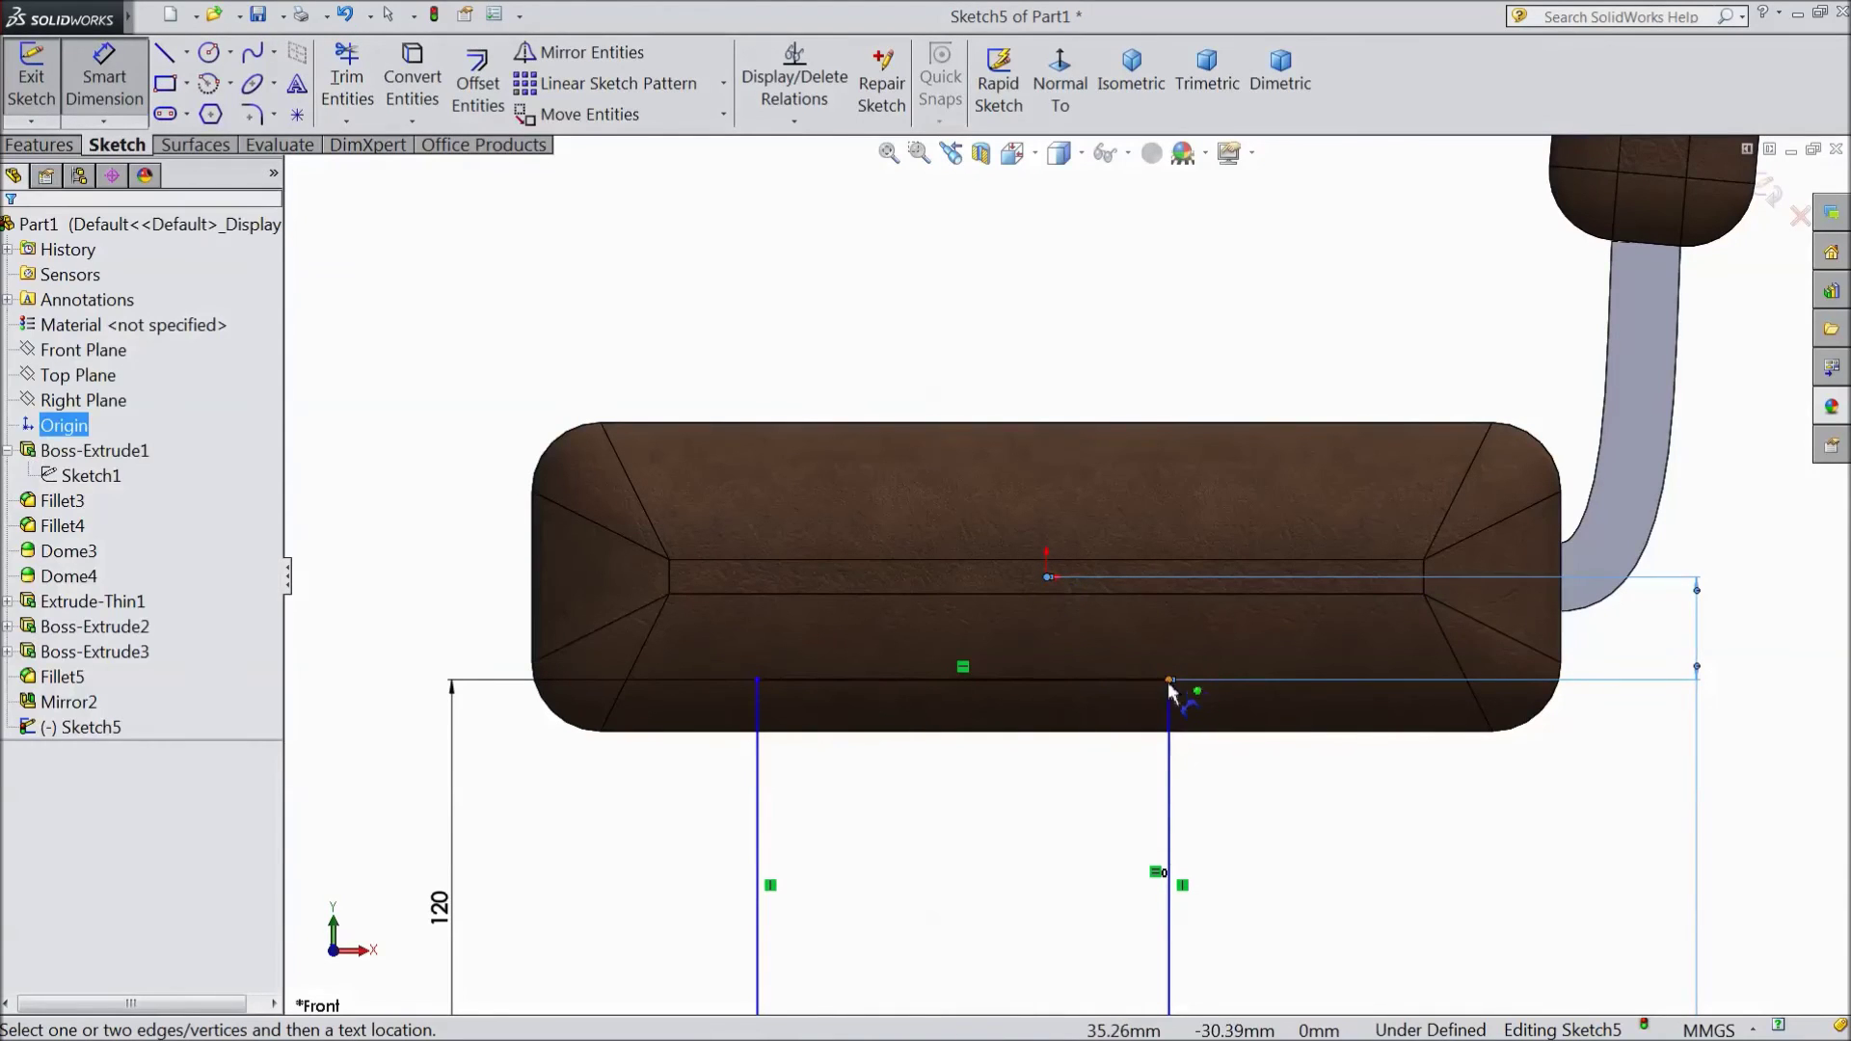
{"action": "left_click", "coordinate": [1171, 680]}
{"action": "left_click", "coordinate": [1101, 380]}
{"action": "type", "text": "30"}
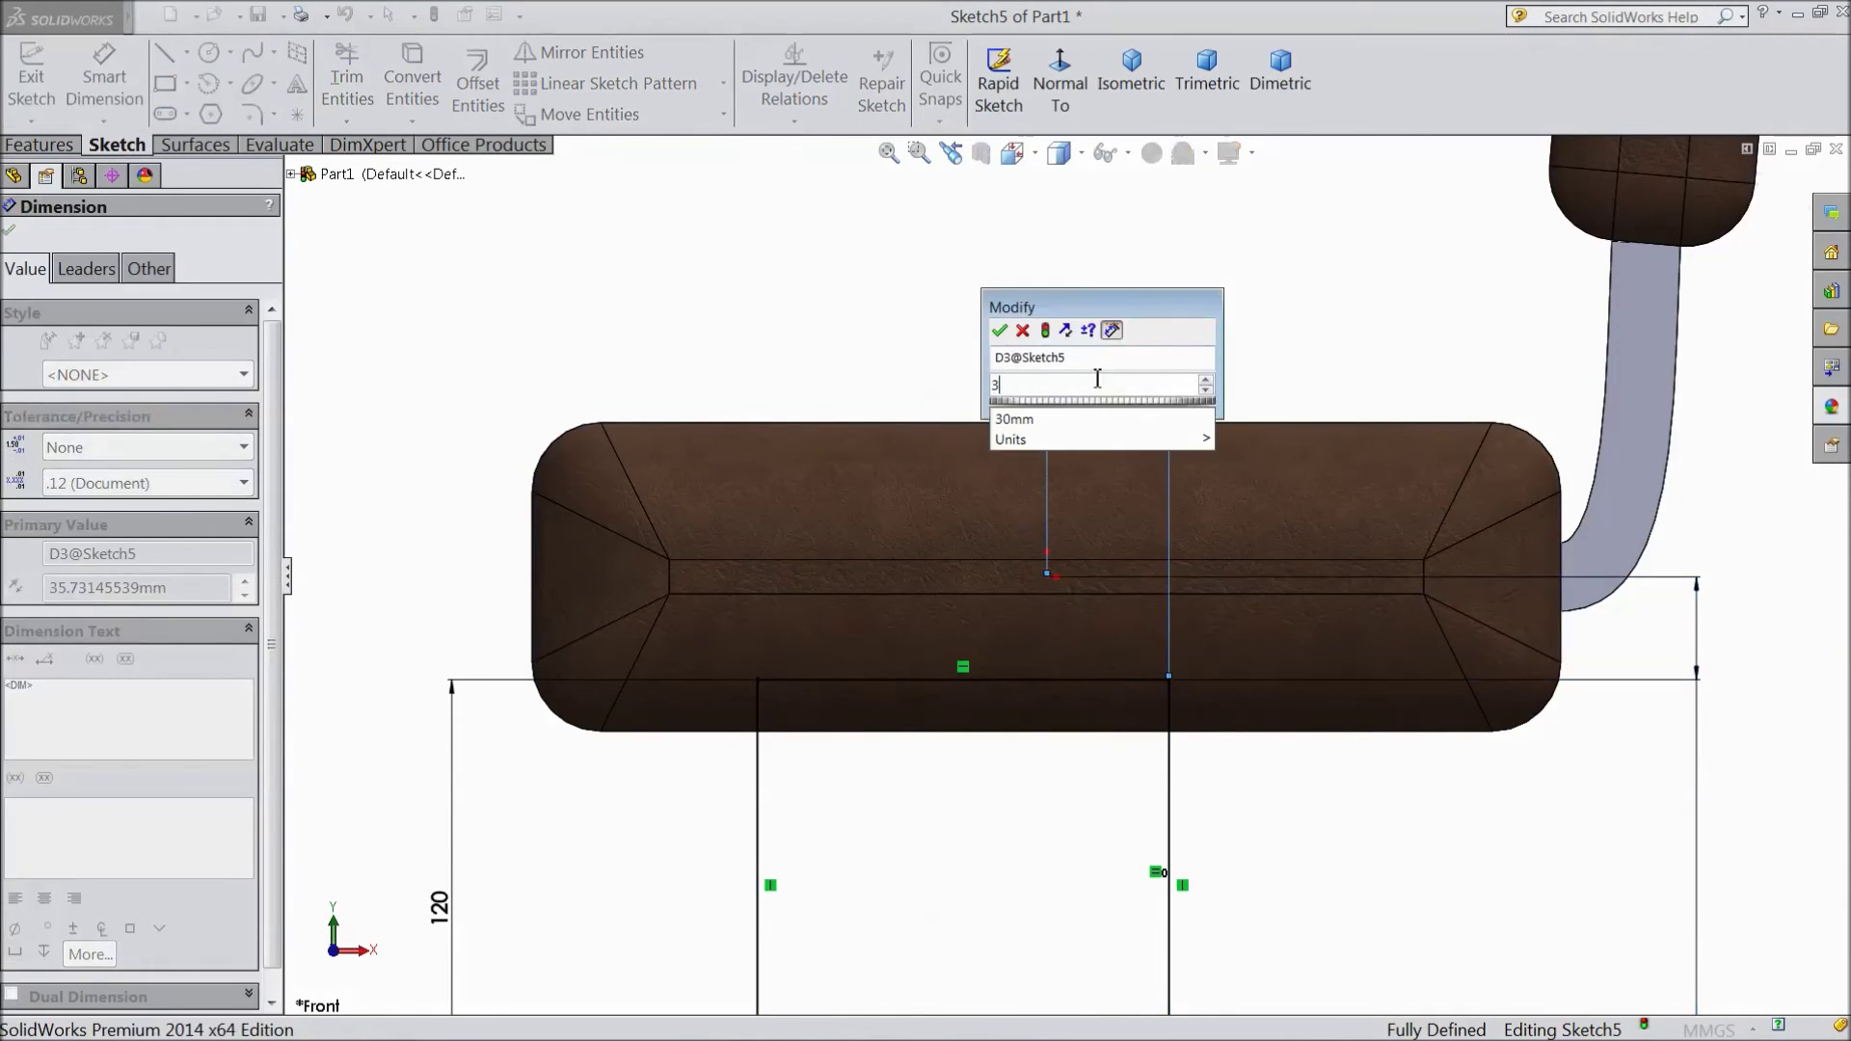
{"action": "key", "text": "Return"}
{"action": "scroll", "coordinate": [1032, 602], "scroll_direction": "up", "scroll_amount": 5}
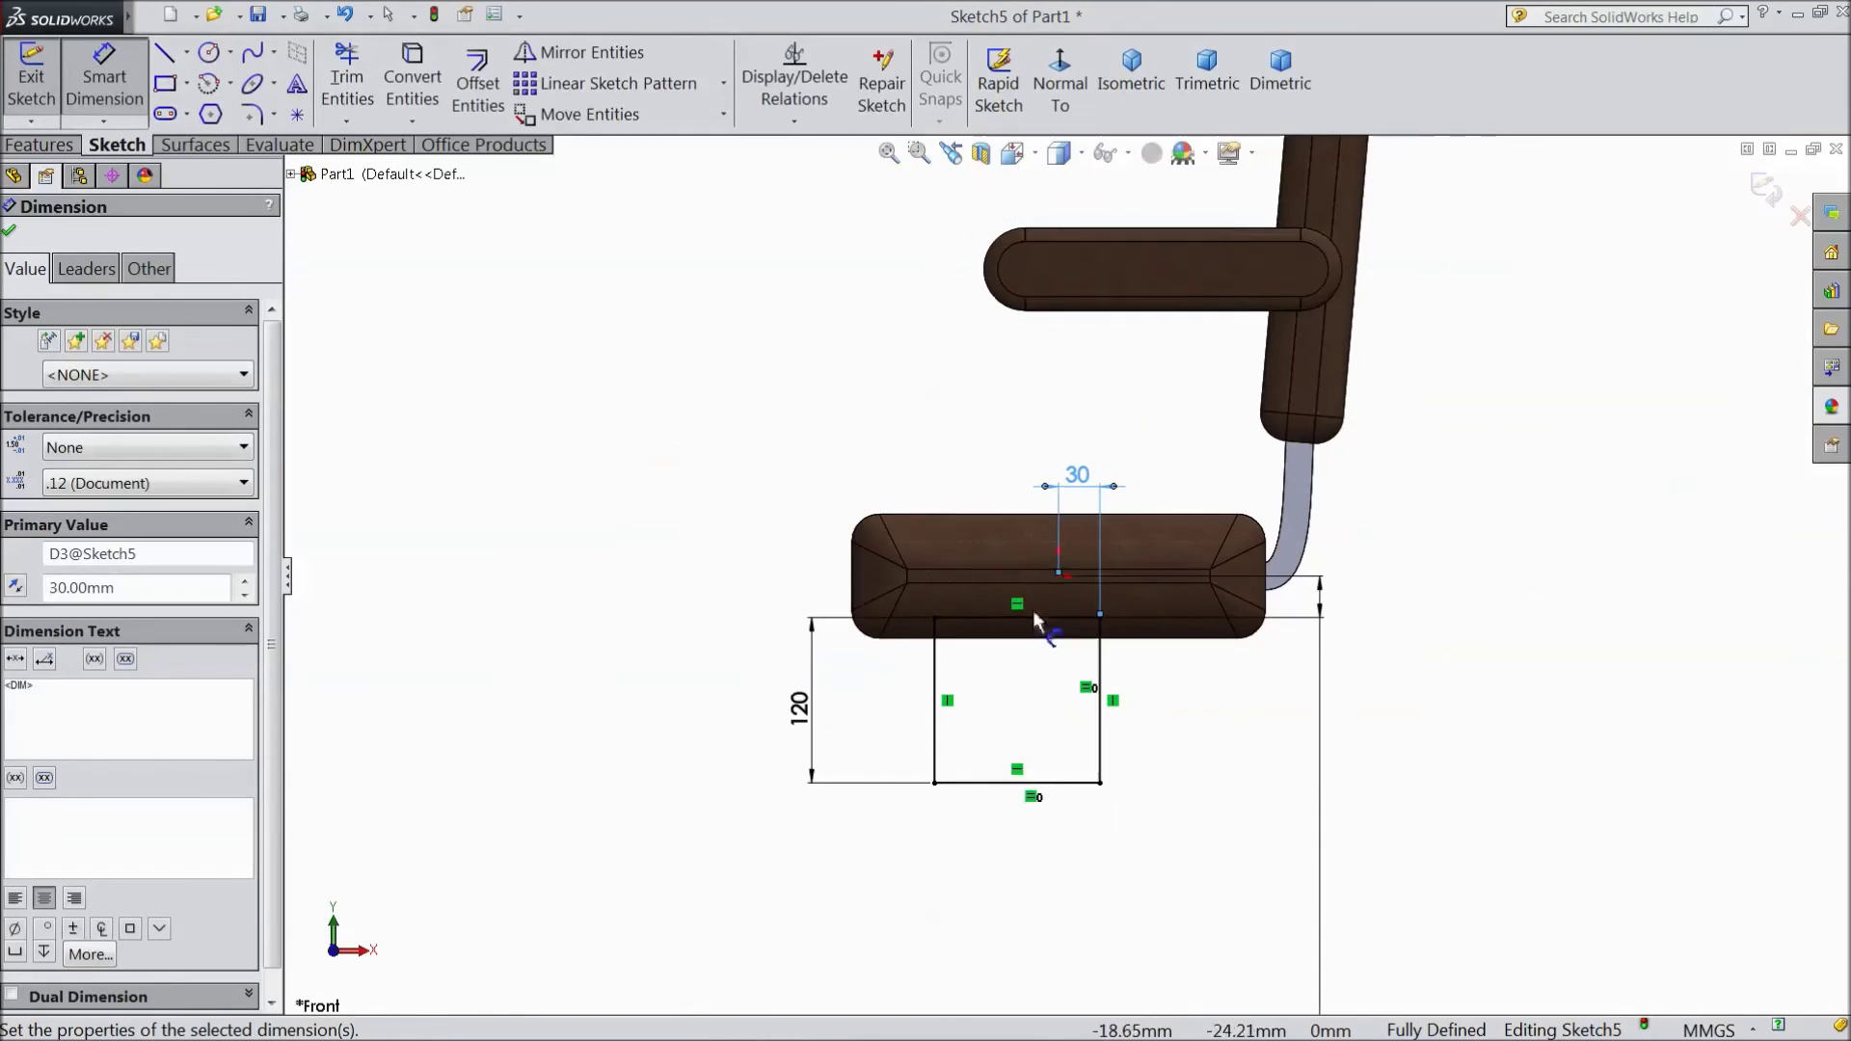
{"action": "scroll", "coordinate": [1012, 765], "scroll_direction": "down", "scroll_amount": 4}
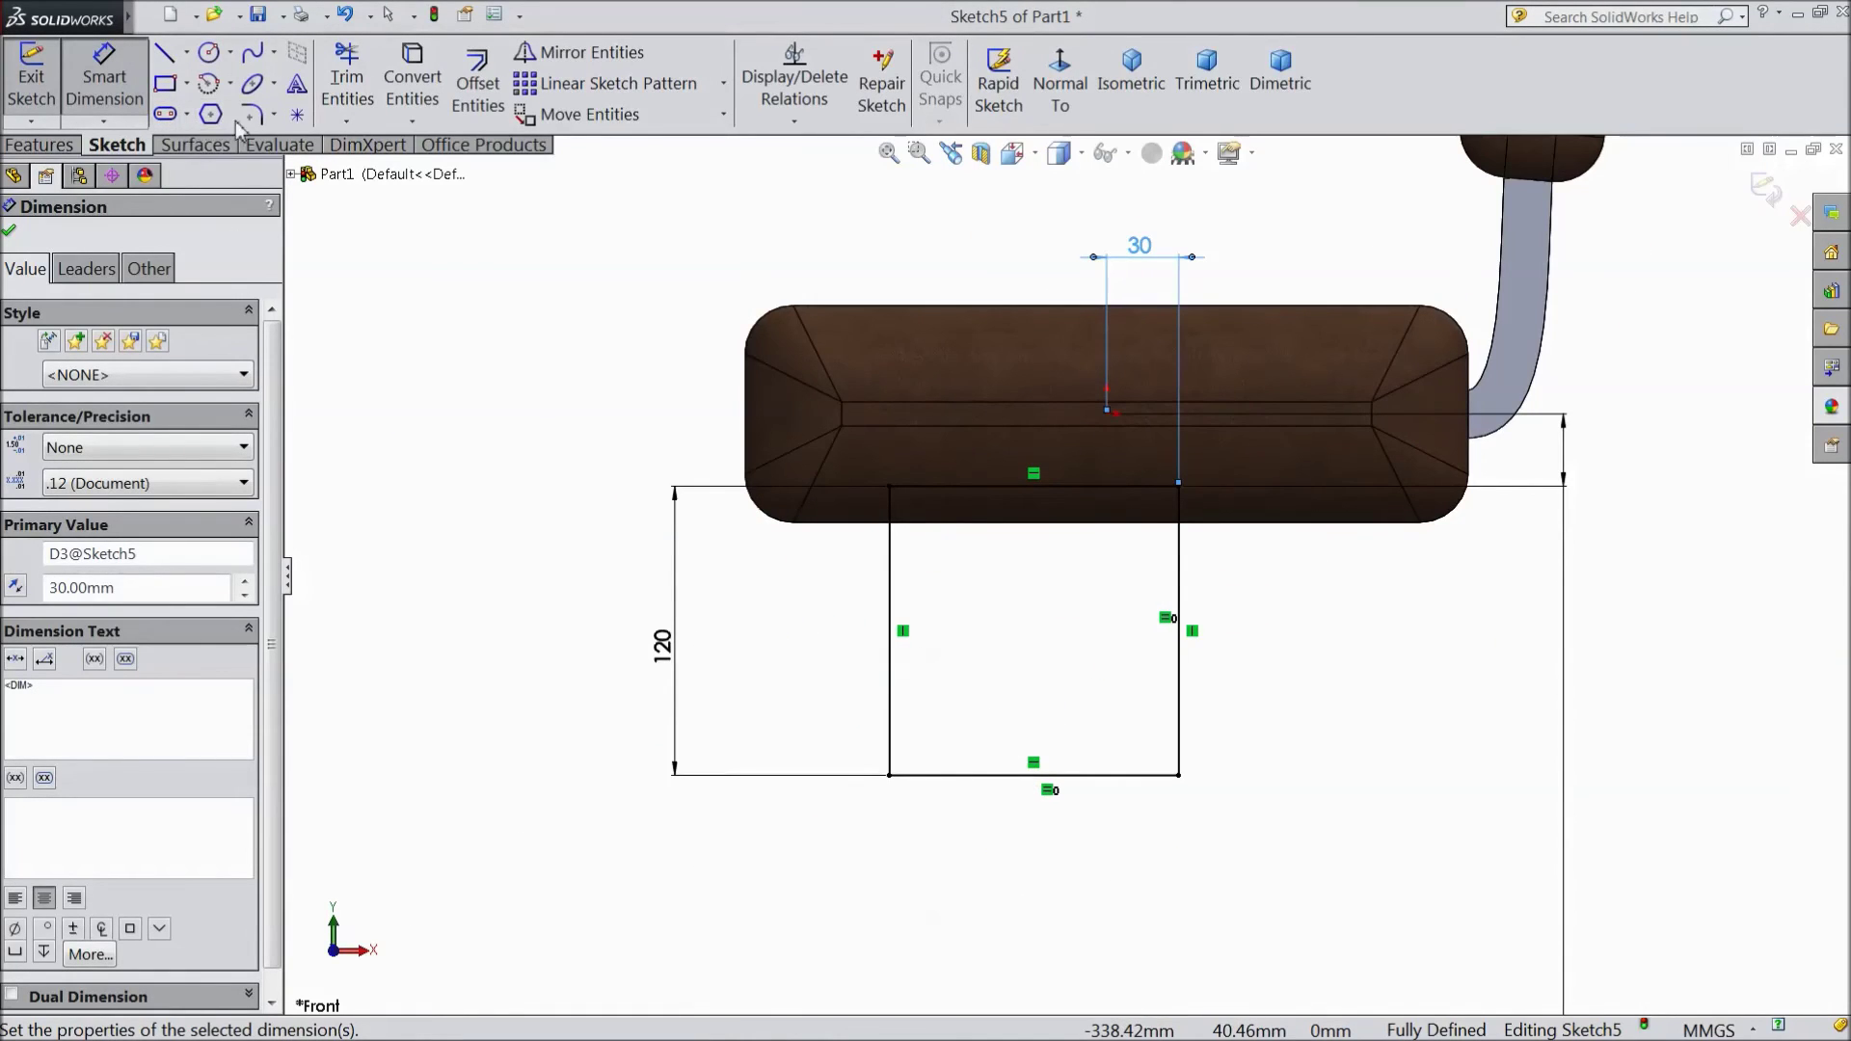
{"action": "left_click", "coordinate": [277, 115]}
{"action": "left_click", "coordinate": [318, 176]}
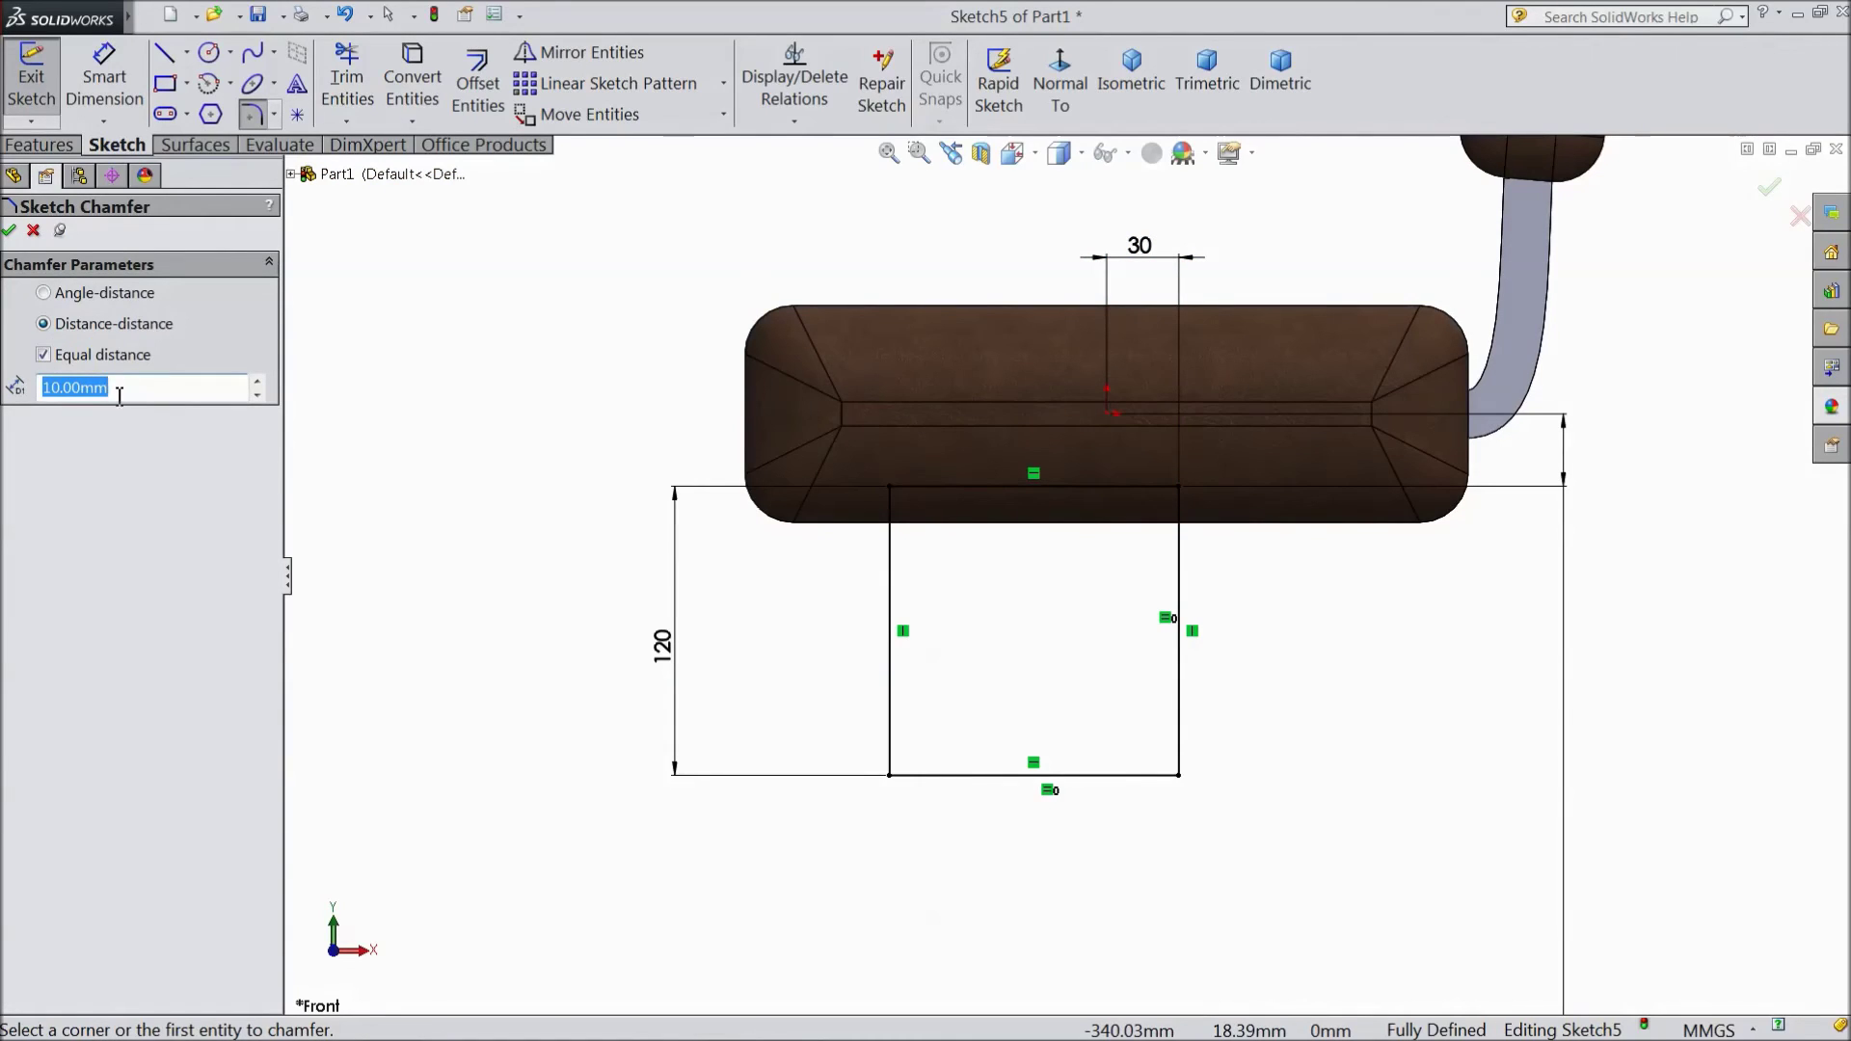
Step: Cut the square's lower-left corner with an equal-distance 80 mm sketch chamfer, accepting the lost constraint
{"action": "type", "text": "80"}
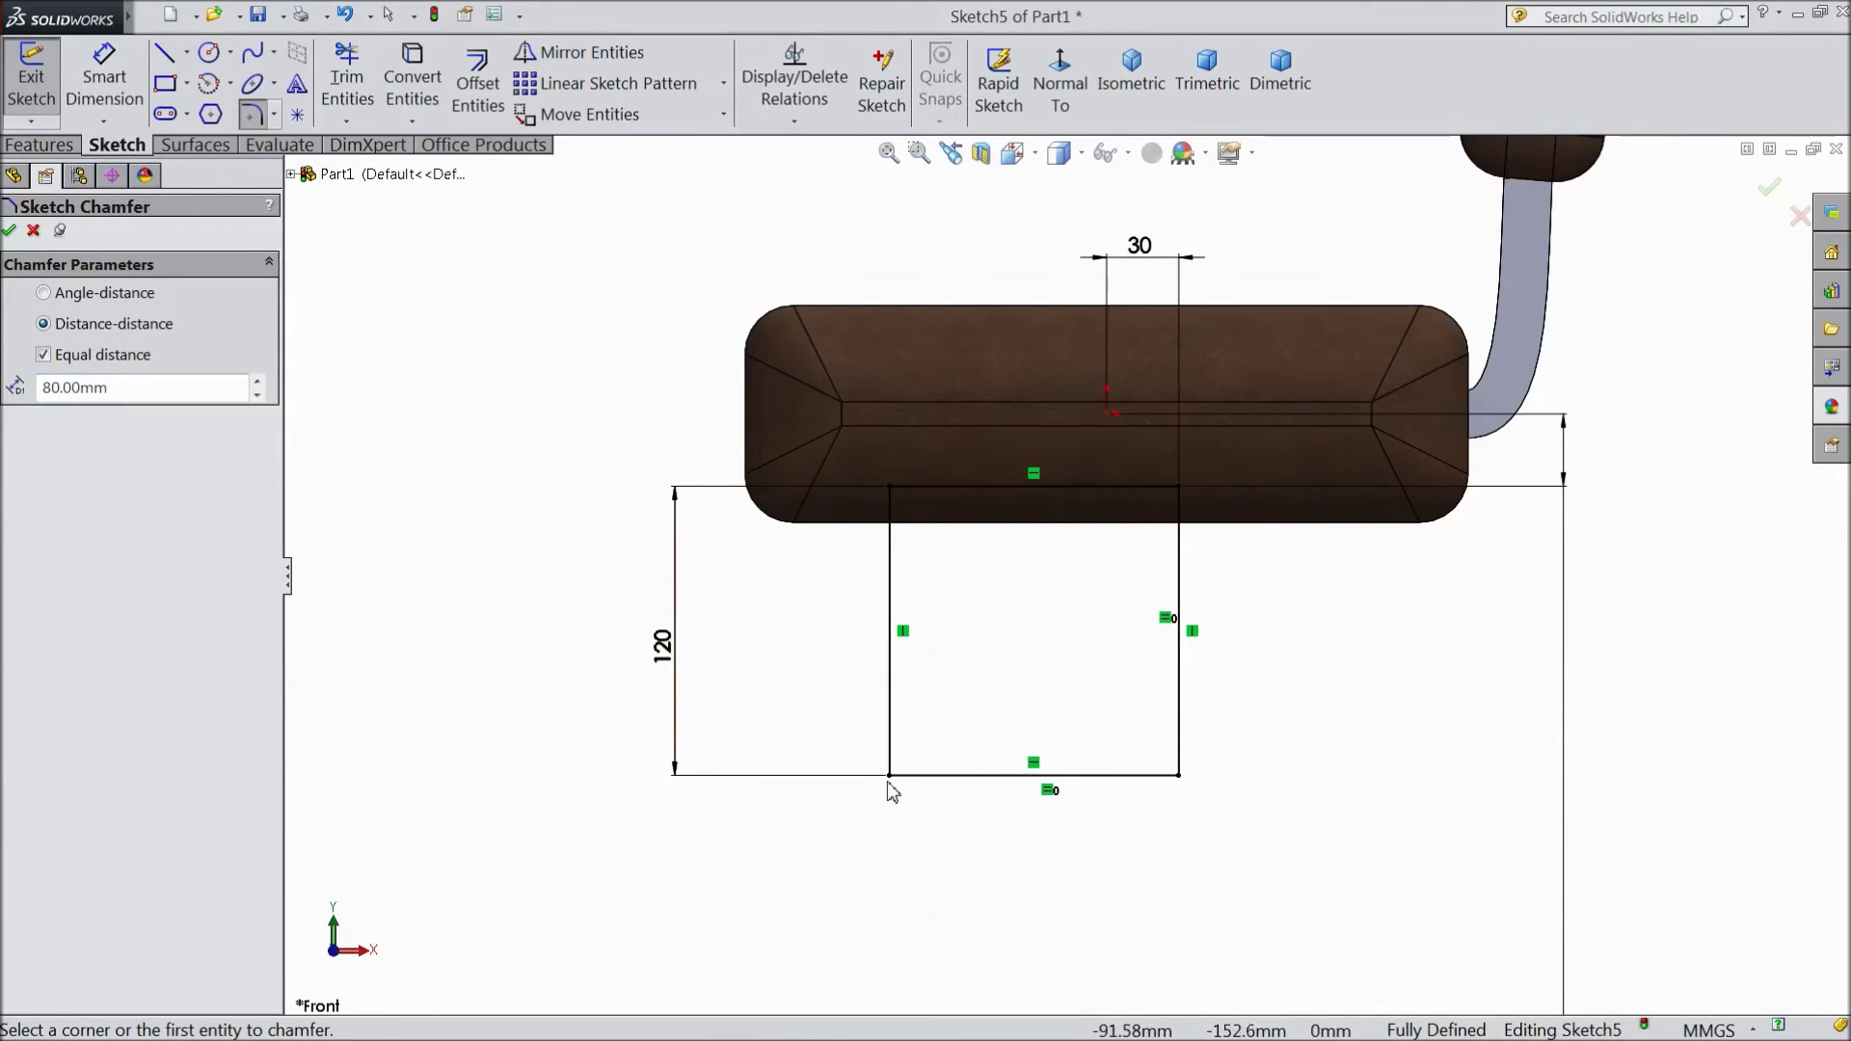
{"action": "left_click", "coordinate": [889, 777]}
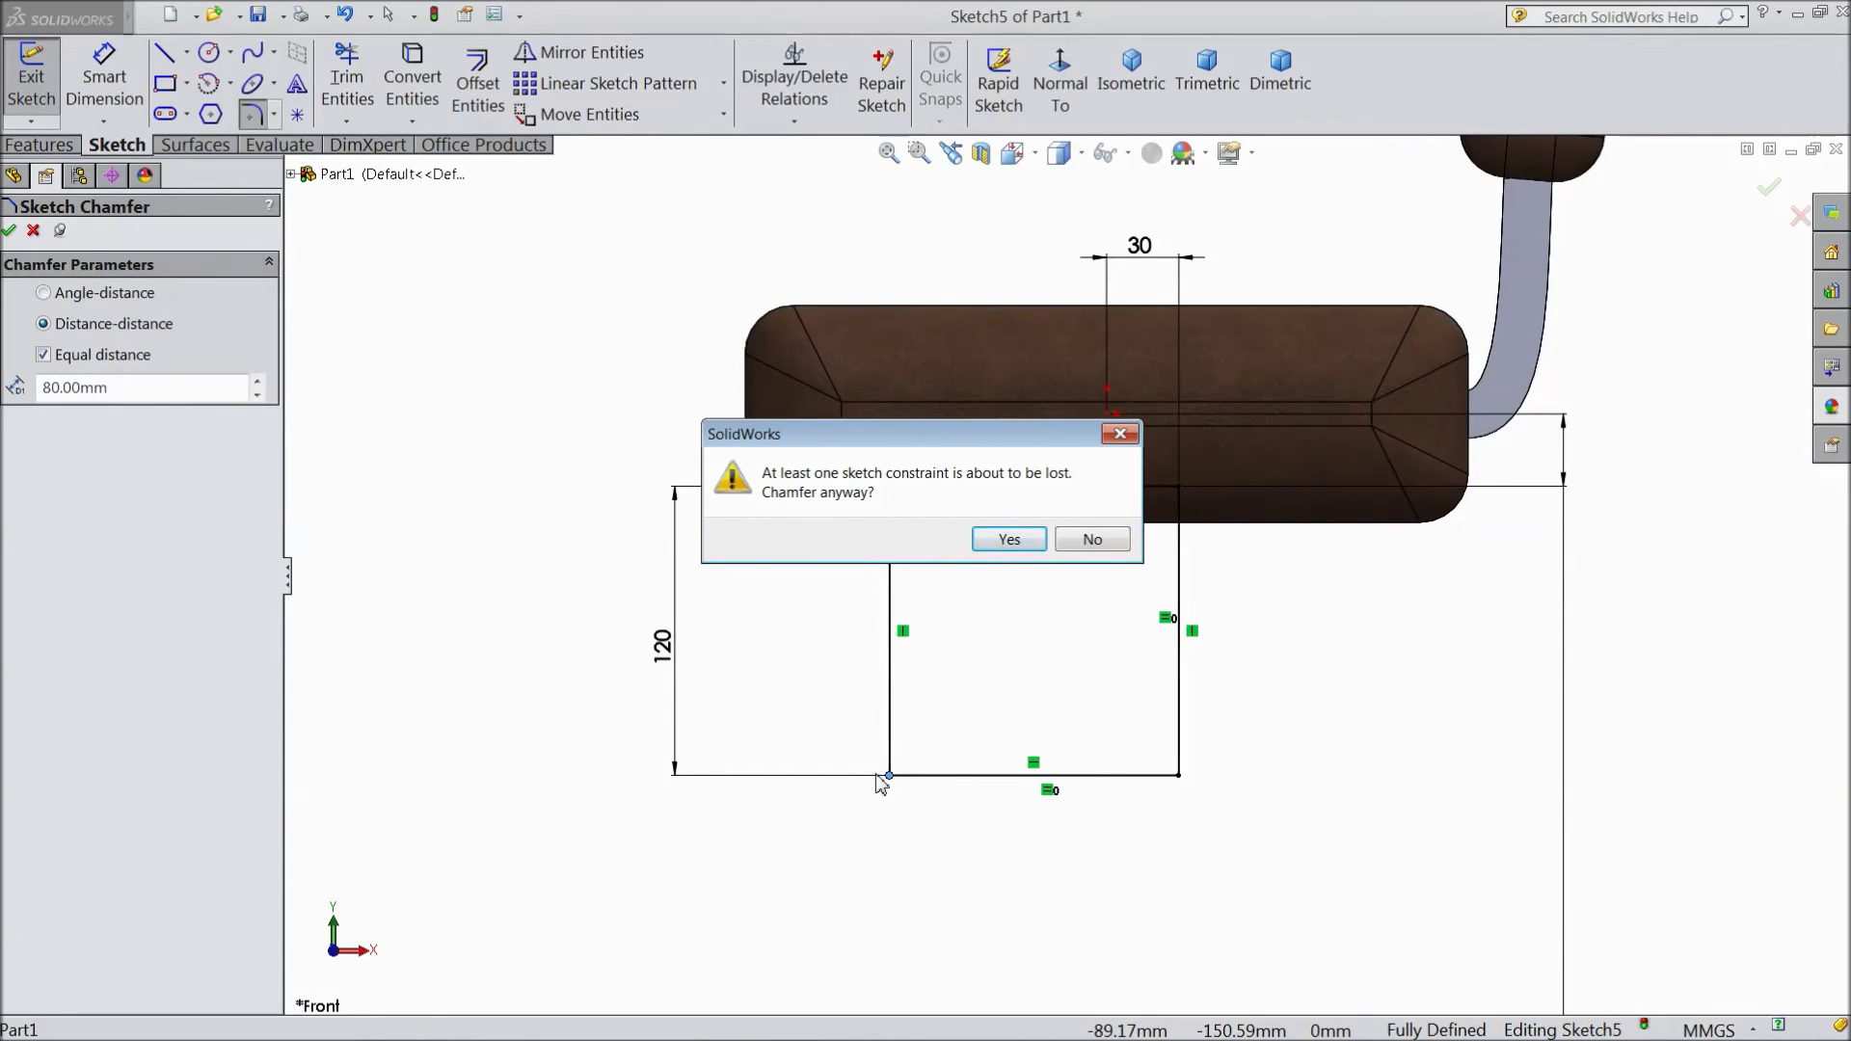
{"action": "left_click", "coordinate": [999, 548]}
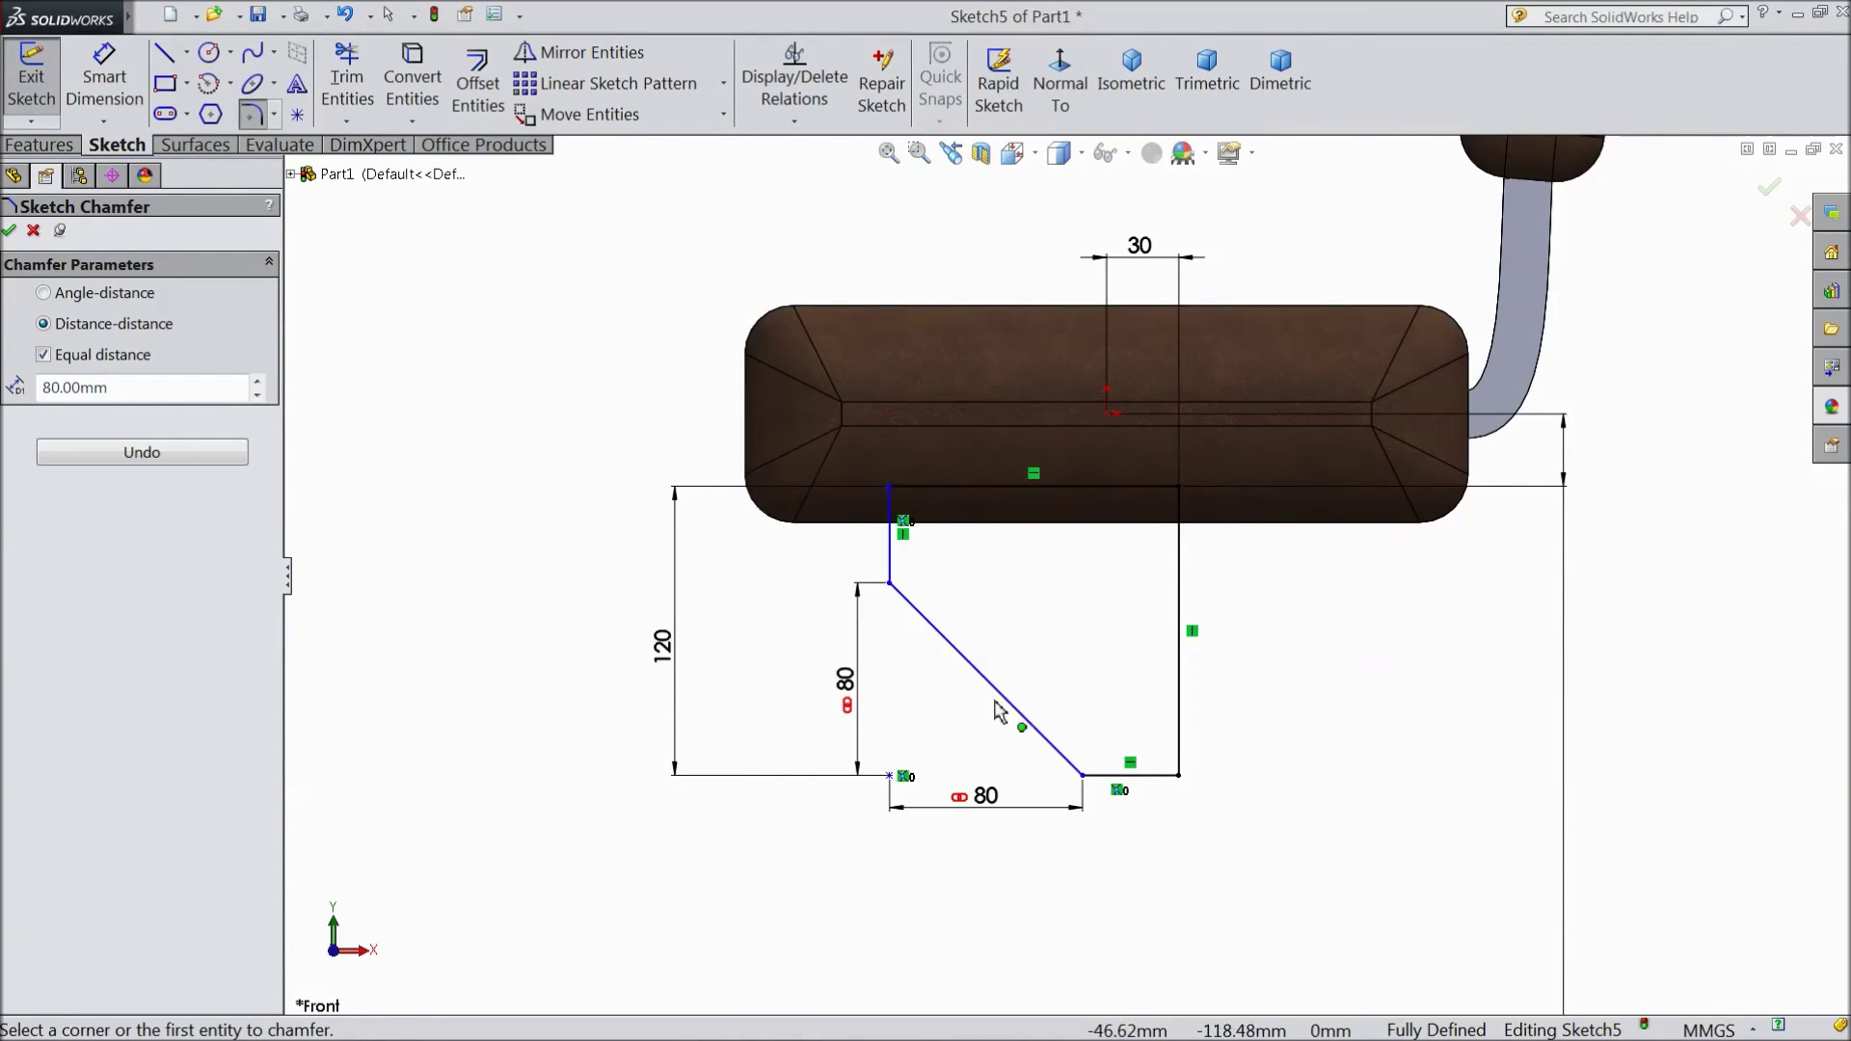
{"action": "left_click", "coordinate": [9, 232]}
{"action": "left_click", "coordinate": [69, 145]}
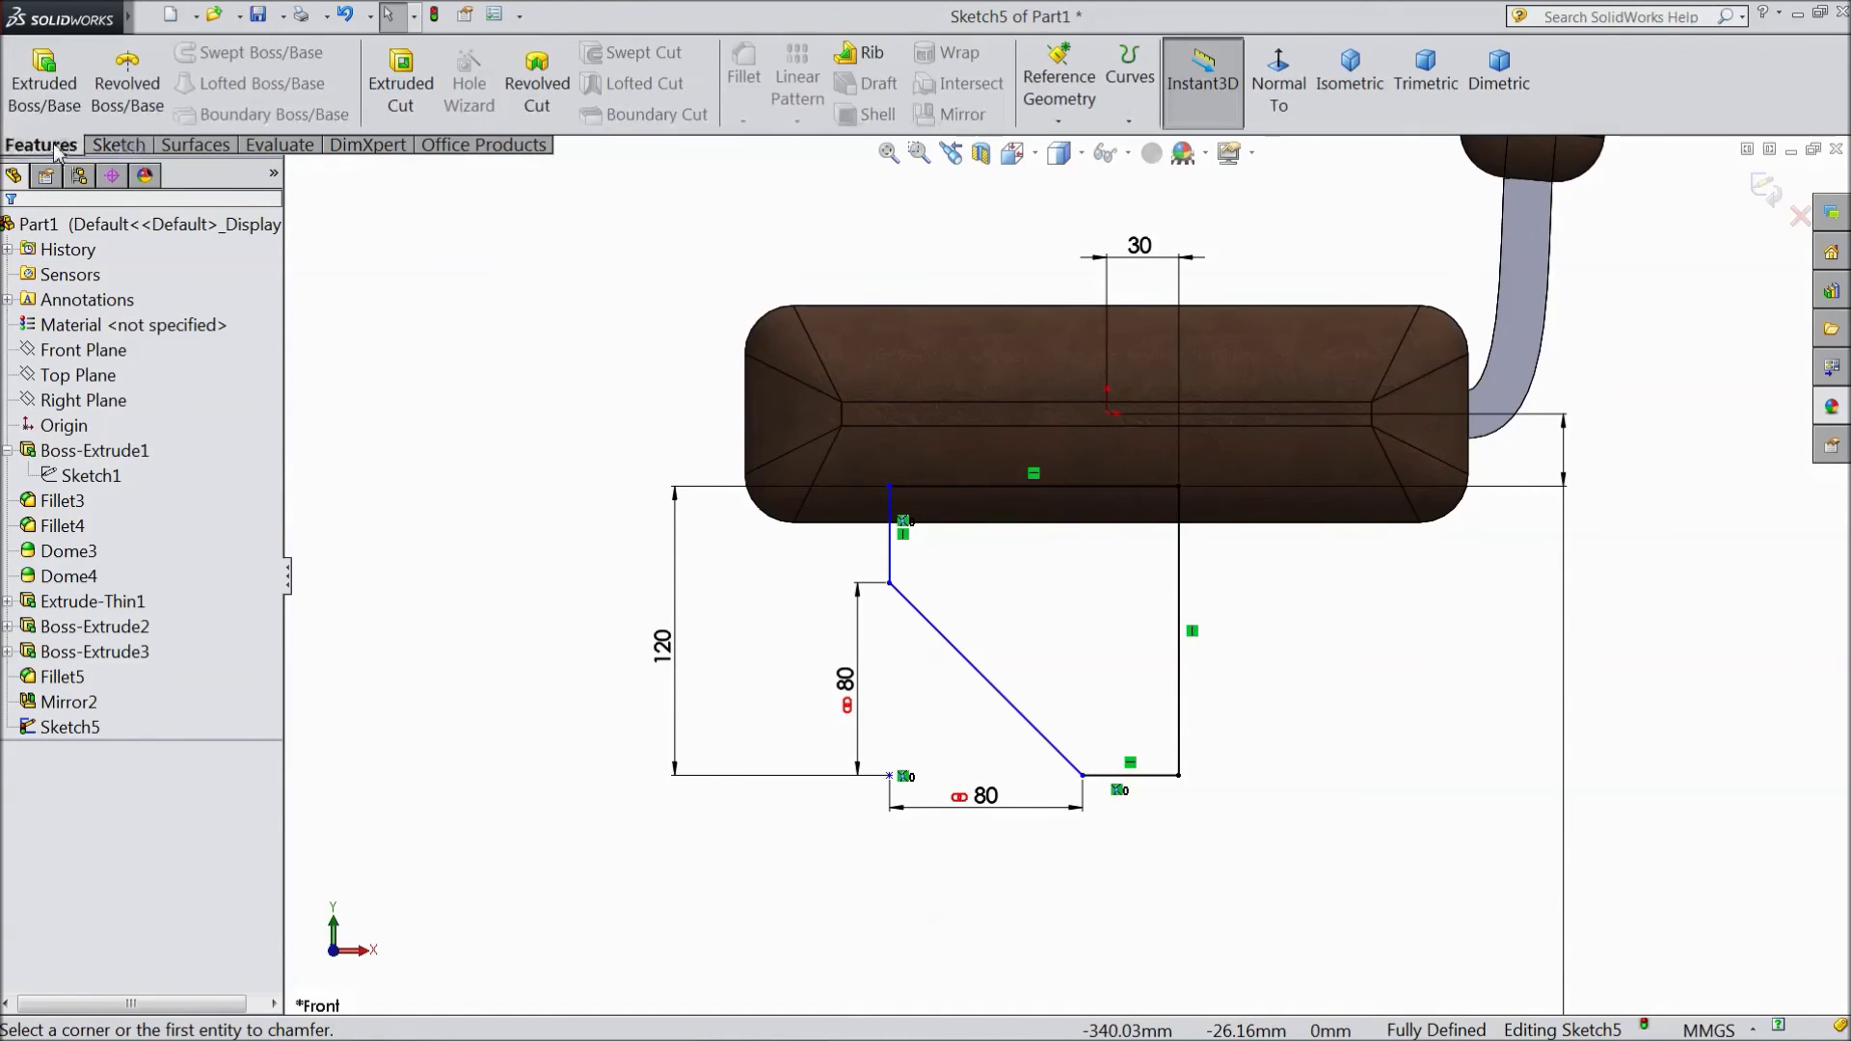
Step: Extrude the chamfered Sketch5 60 mm mid-plane into the under-seat support, Boss-Extrude4
{"action": "left_click", "coordinate": [43, 77]}
{"action": "middle_click_drag", "start_coordinate": [571, 564], "coordinate": [361, 485]}
{"action": "left_click", "coordinate": [98, 374]}
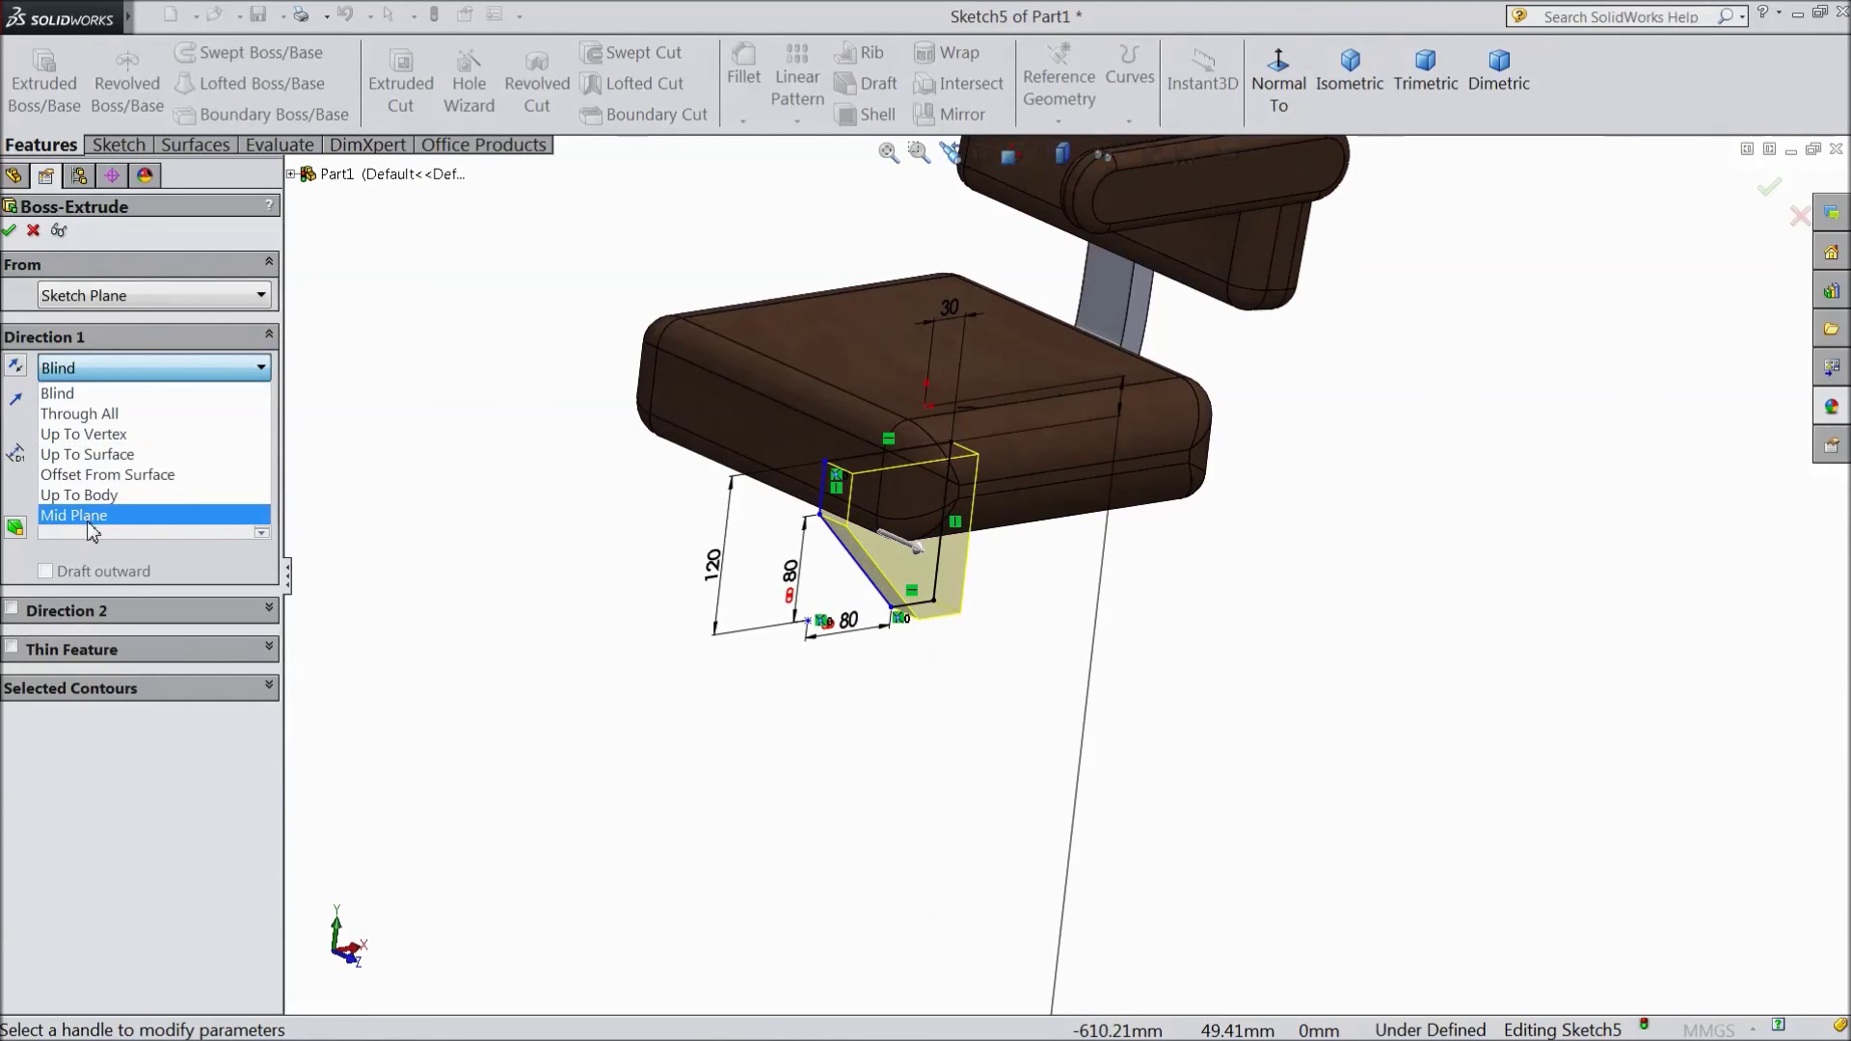
{"action": "left_click", "coordinate": [87, 530]}
{"action": "left_click", "coordinate": [262, 449]}
{"action": "left_click", "coordinate": [261, 449]}
{"action": "middle_click_drag", "start_coordinate": [548, 621], "coordinate": [589, 622]}
{"action": "left_click", "coordinate": [261, 449]}
{"action": "middle_click_drag", "start_coordinate": [529, 550], "coordinate": [495, 517]}
{"action": "scroll", "coordinate": [1290, 308], "scroll_direction": "down", "scroll_amount": 1}
{"action": "scroll", "coordinate": [1195, 347], "scroll_direction": "down", "scroll_amount": 3}
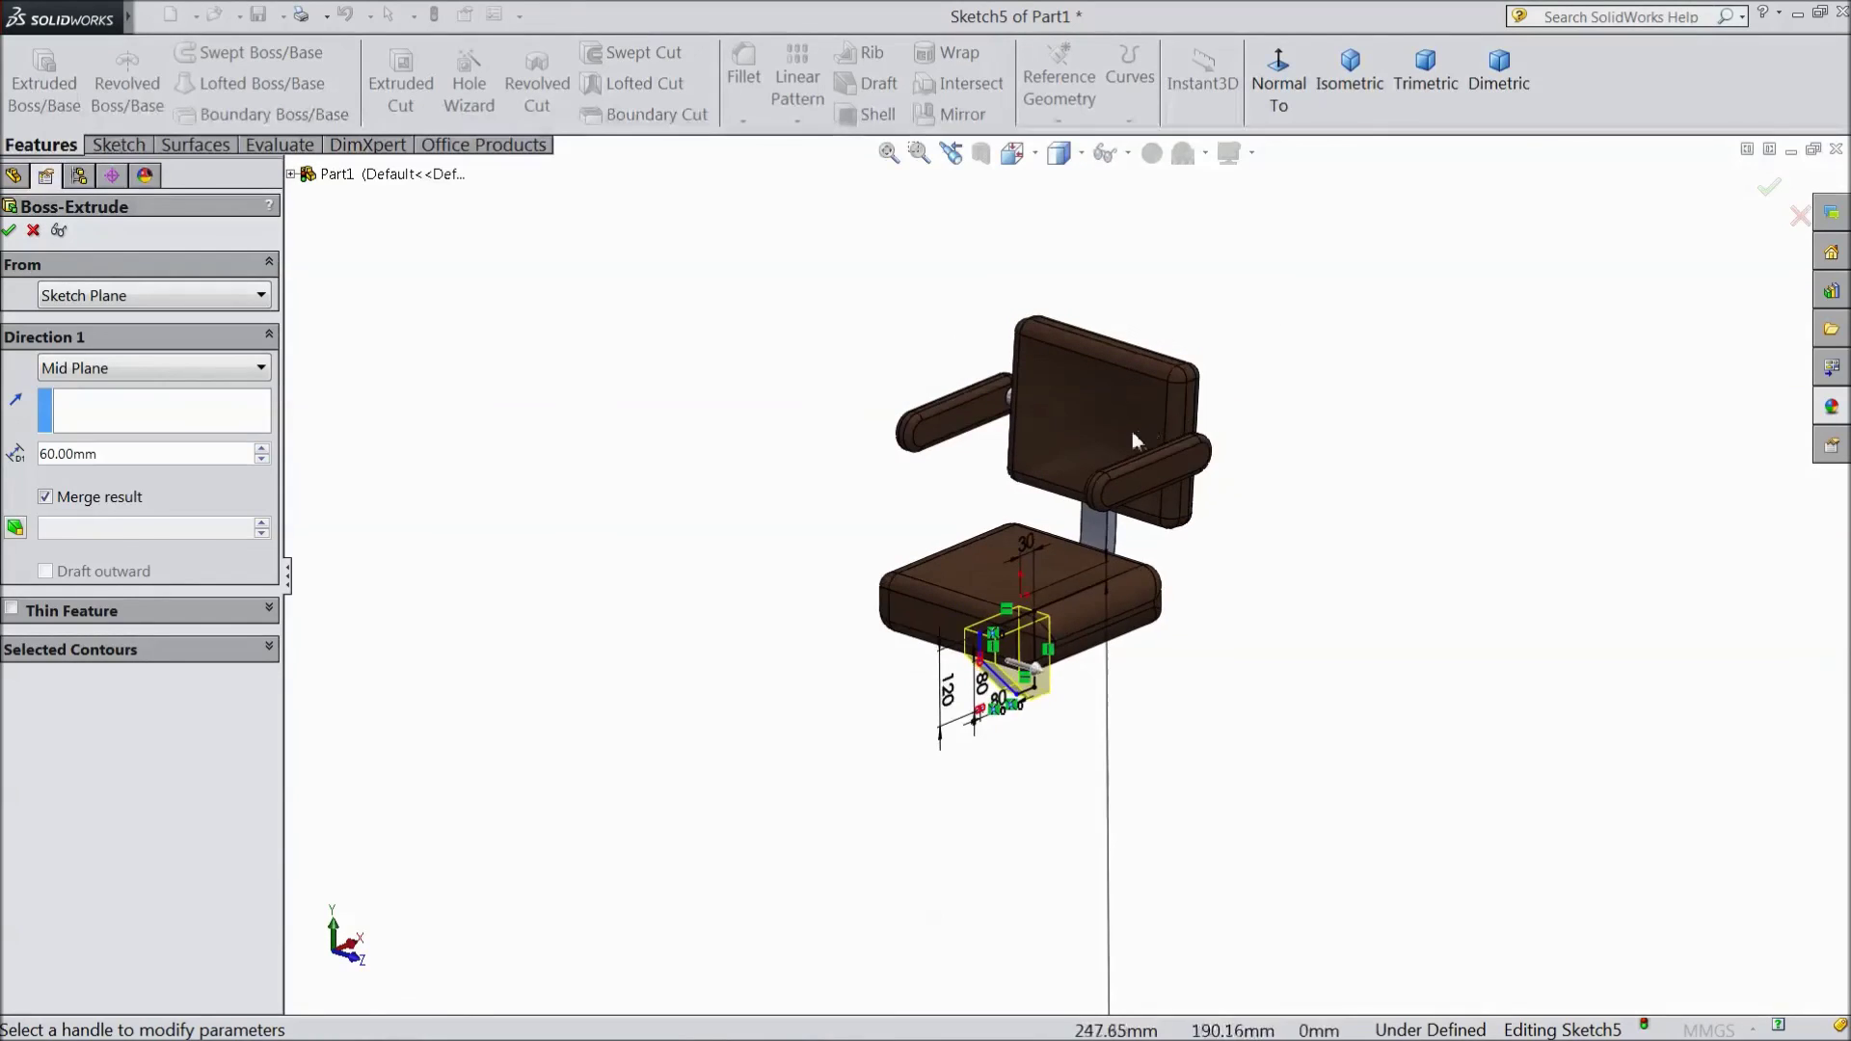
{"action": "left_click", "coordinate": [11, 232]}
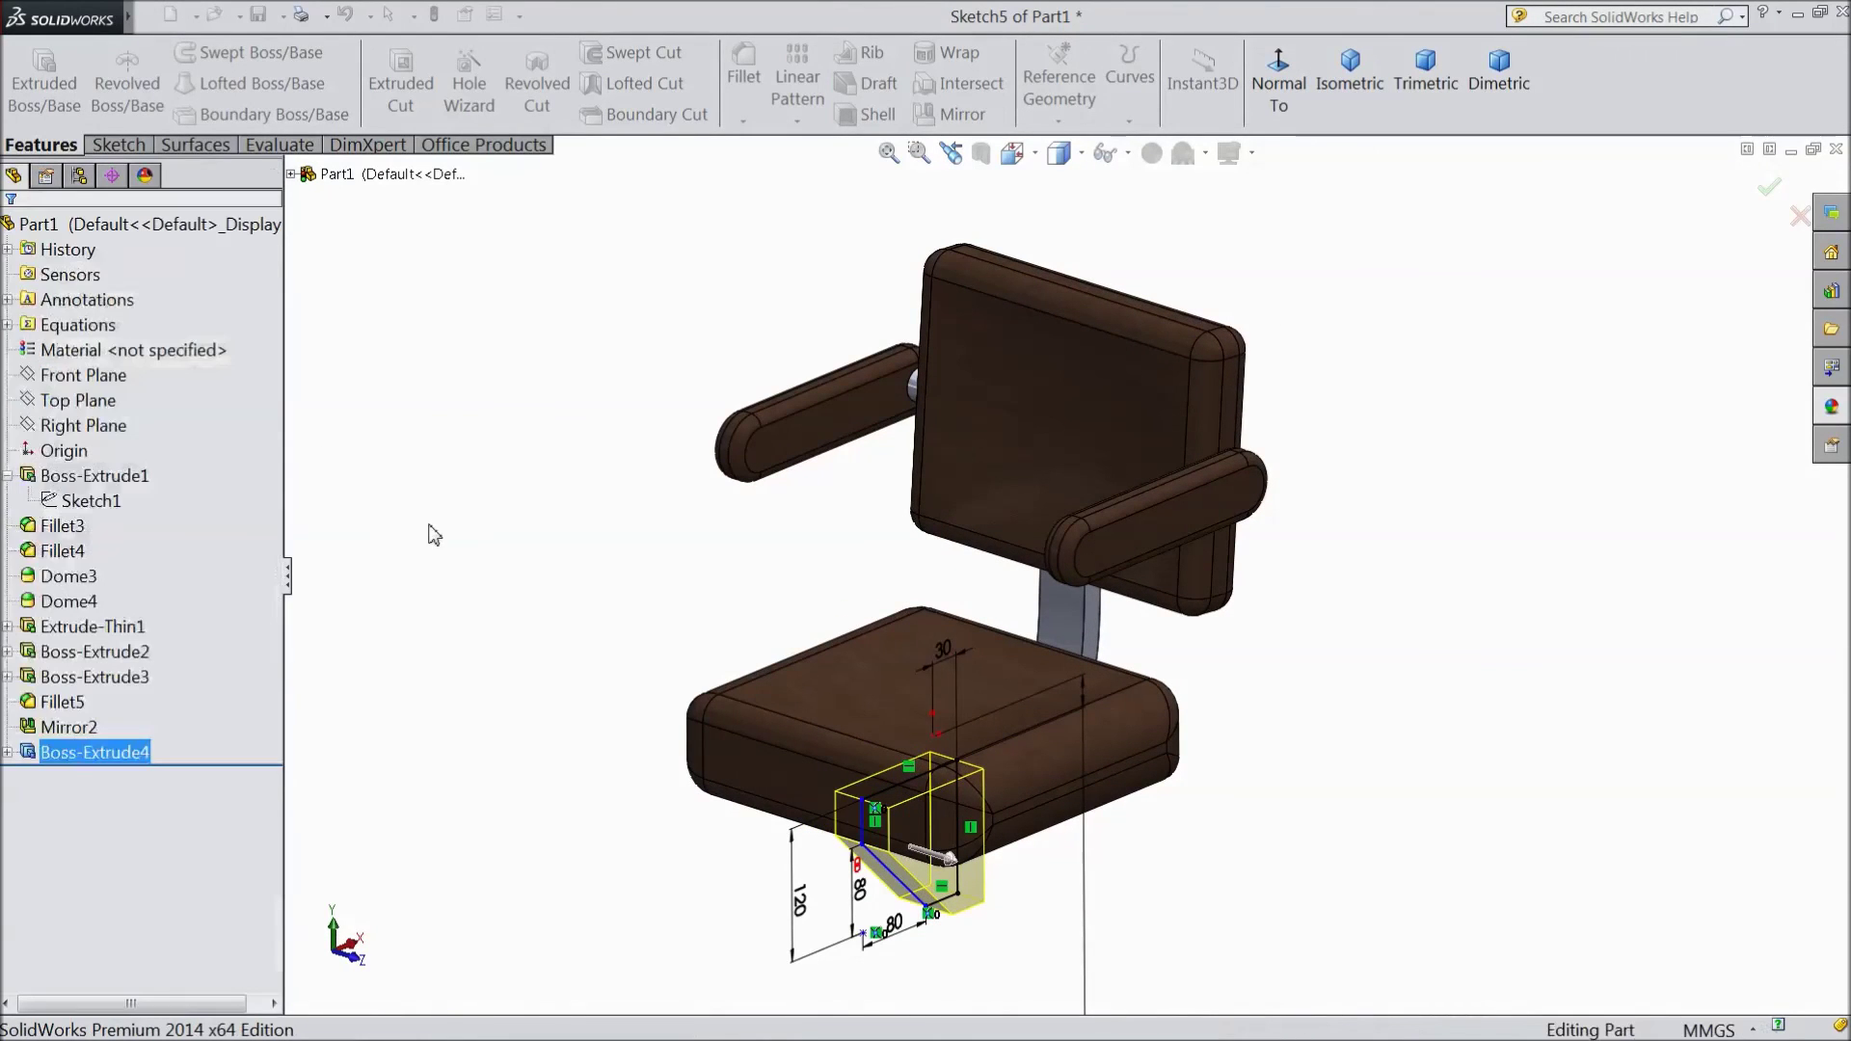
{"action": "middle_click_drag", "start_coordinate": [608, 620], "coordinate": [640, 719]}
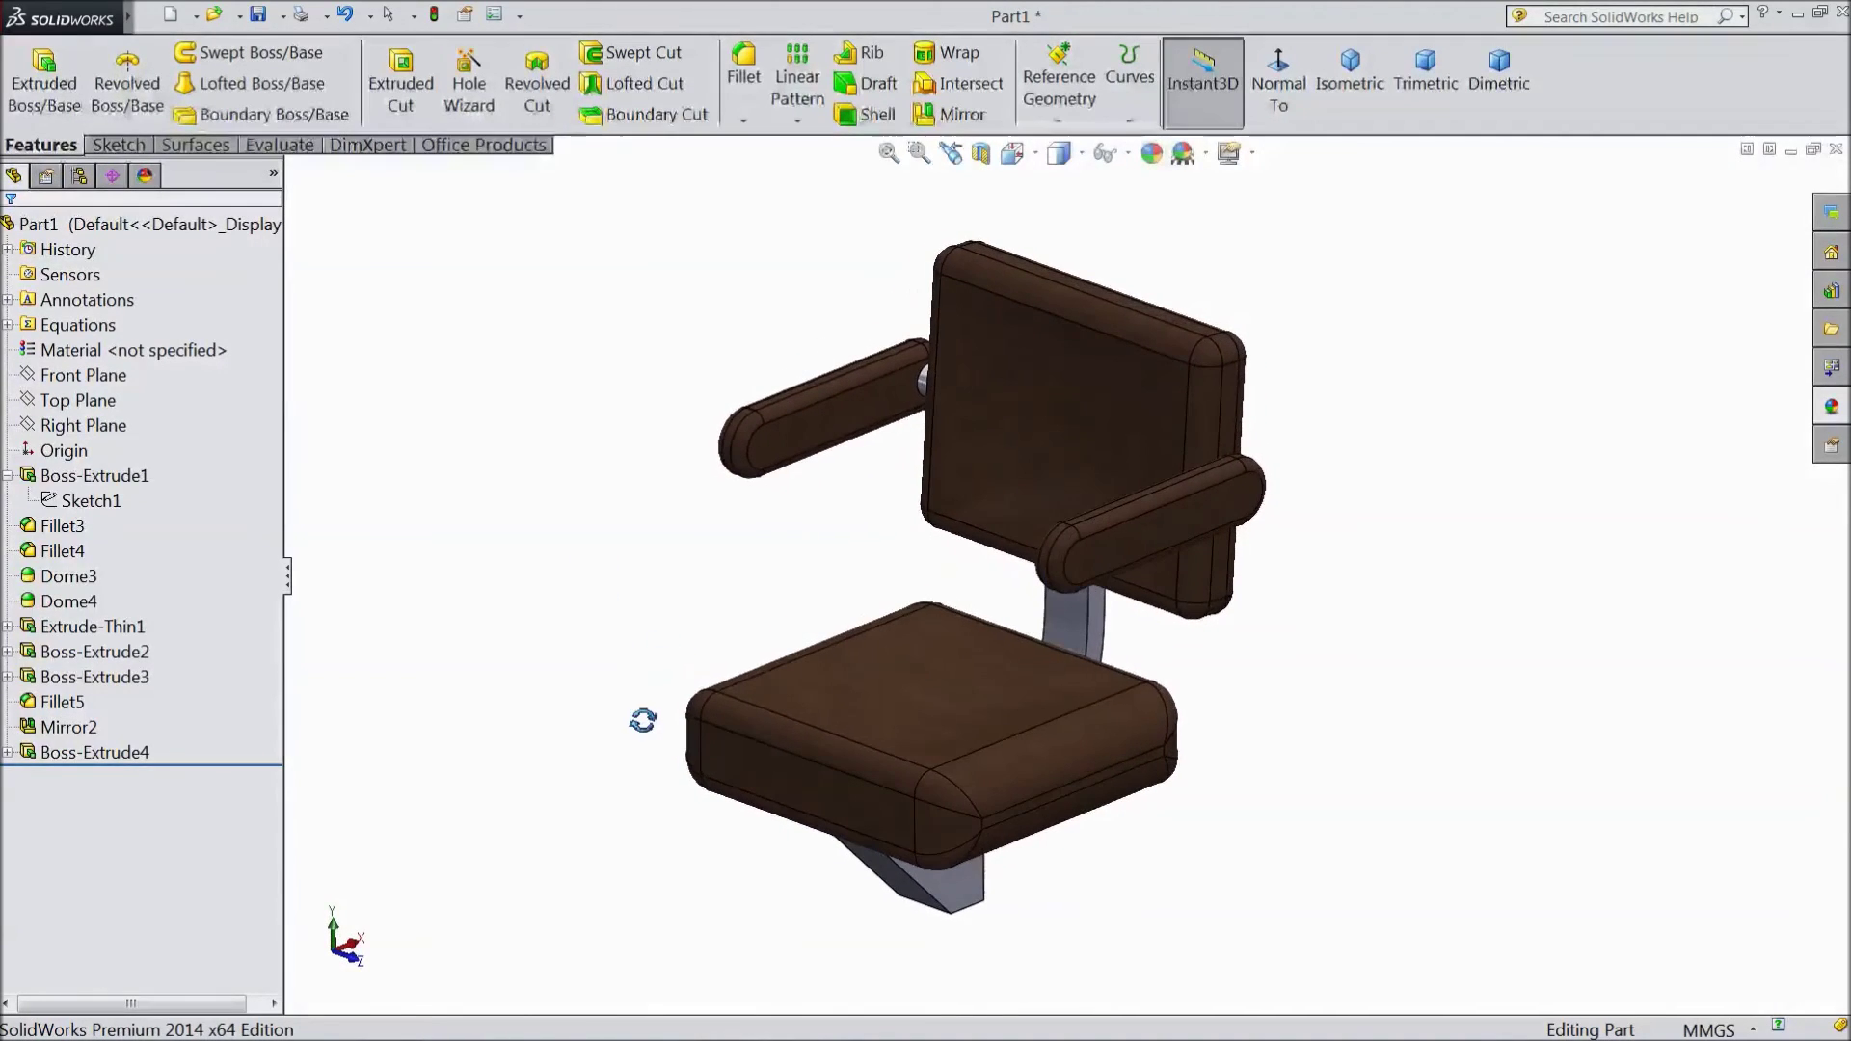
Step: Bring up Save As for the finished chair and start the file name with '29'
{"action": "middle_click_drag", "start_coordinate": [1004, 696], "coordinate": [946, 682]}
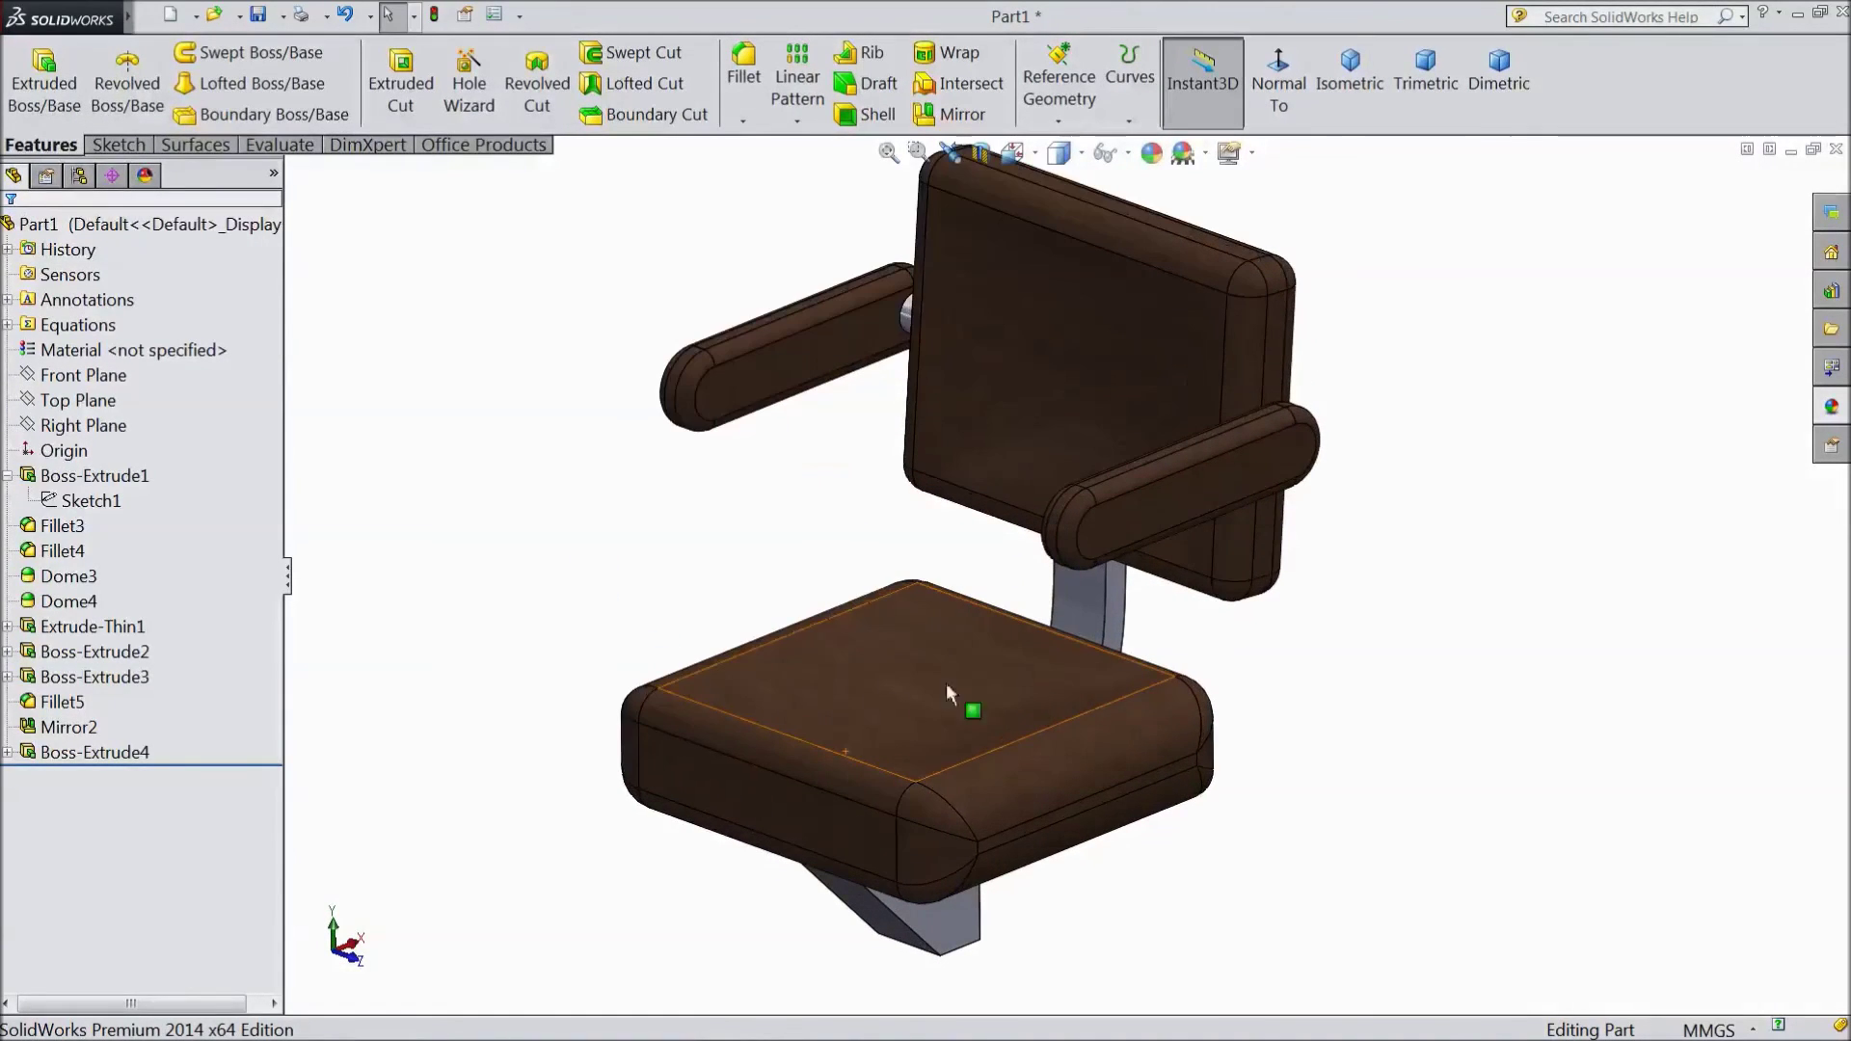
{"action": "left_click", "coordinate": [259, 16]}
{"action": "type", "text": "29.Seat"}
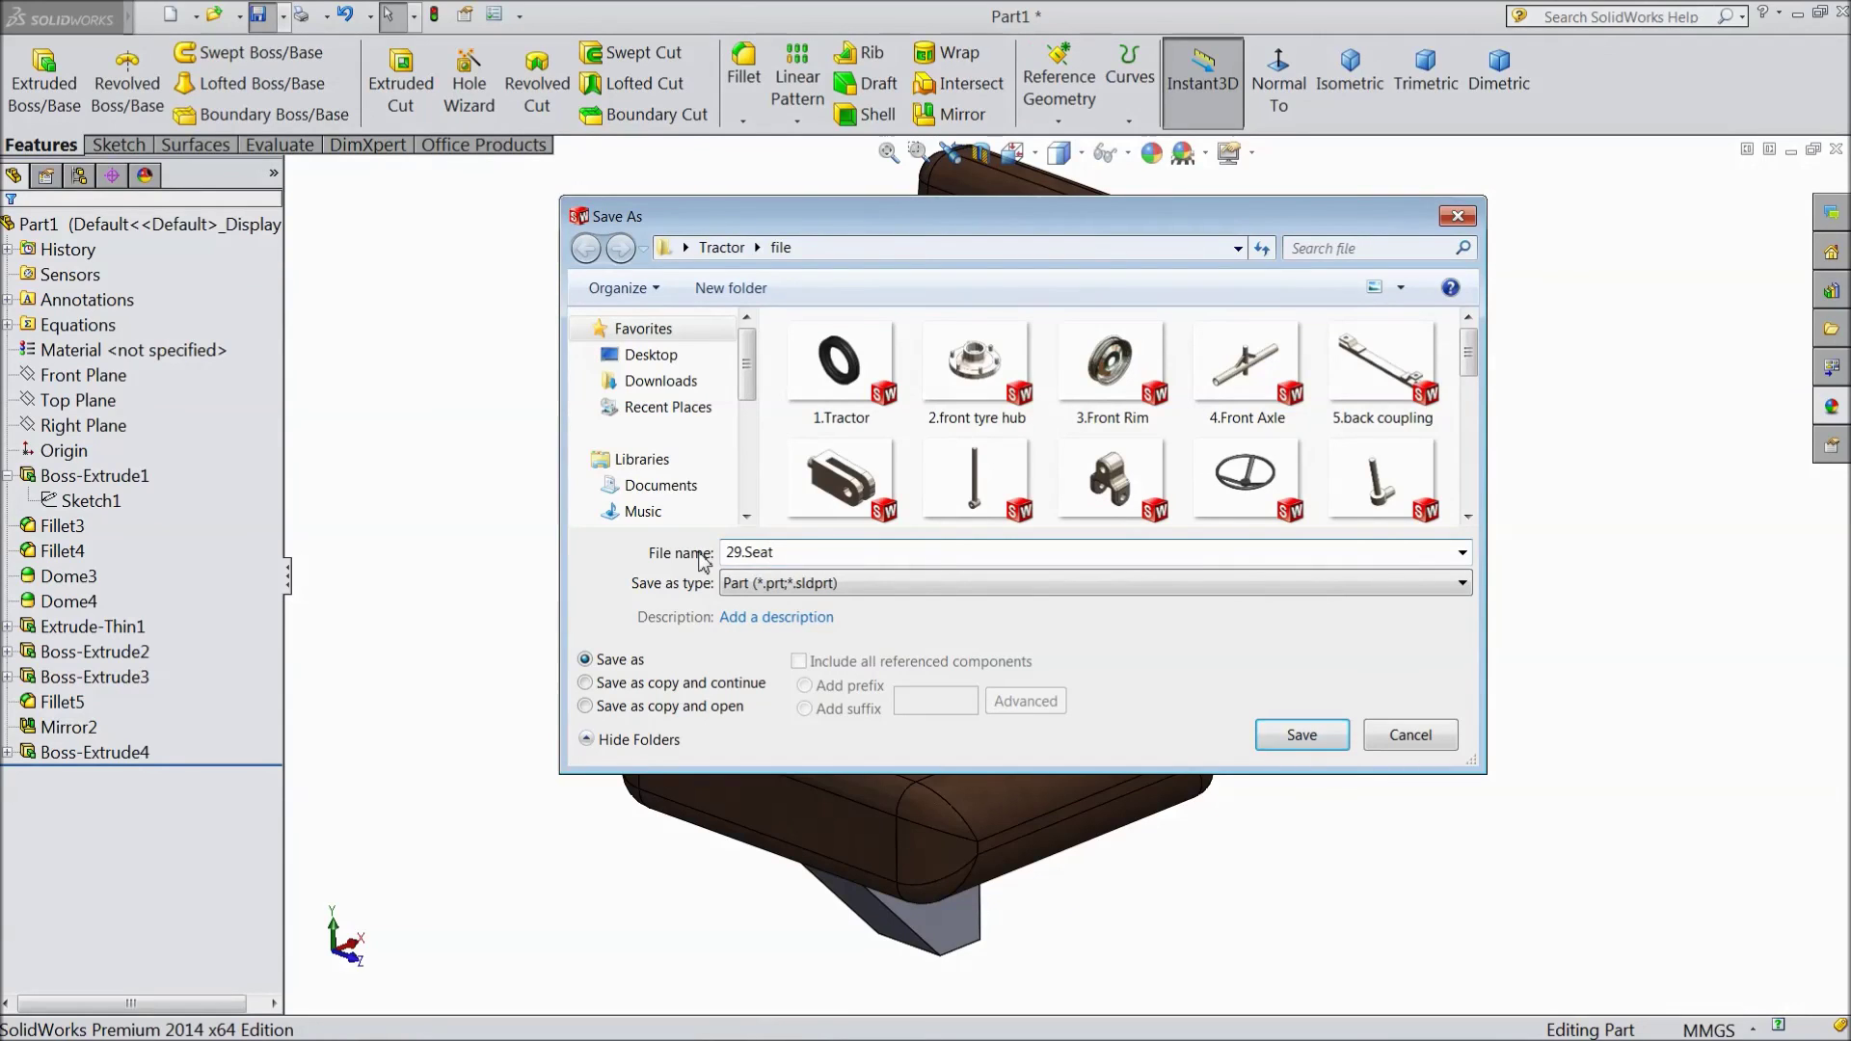
Step: Save the chair part as 29.Seat, replacing the Part1 title
{"action": "left_click", "coordinate": [1297, 739]}
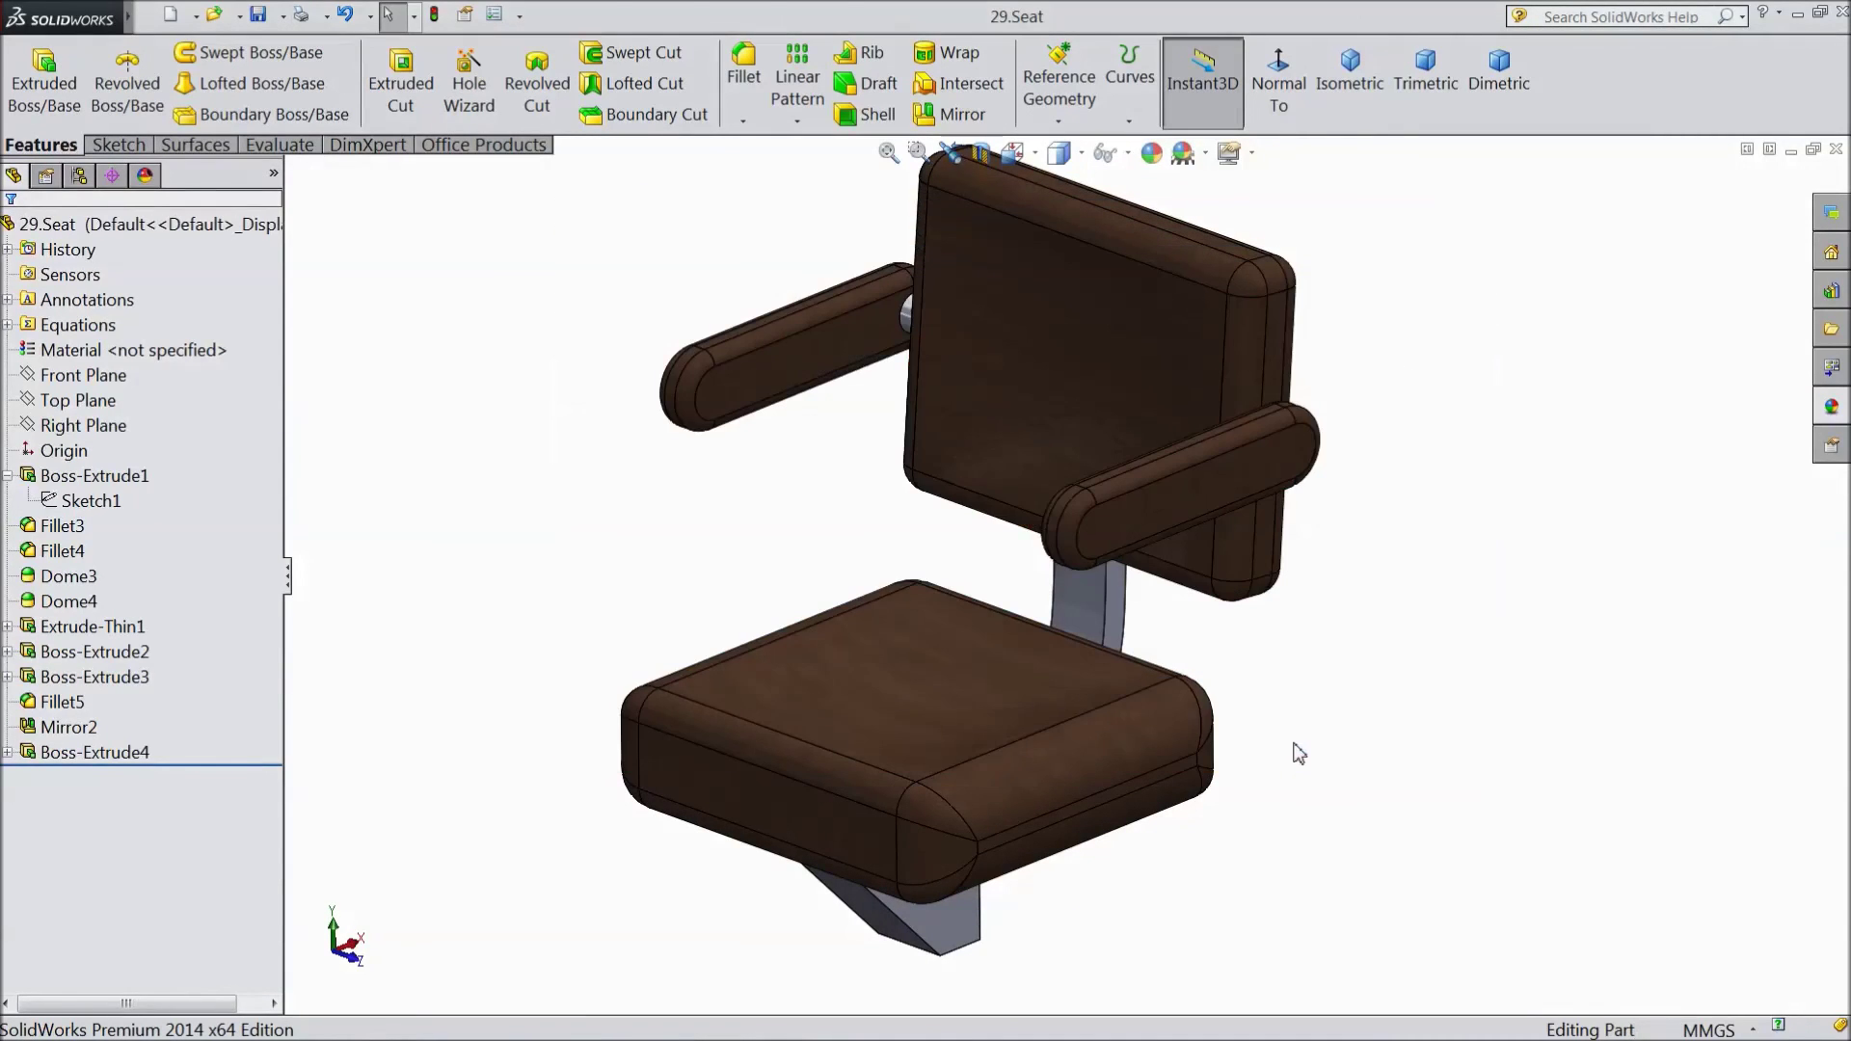